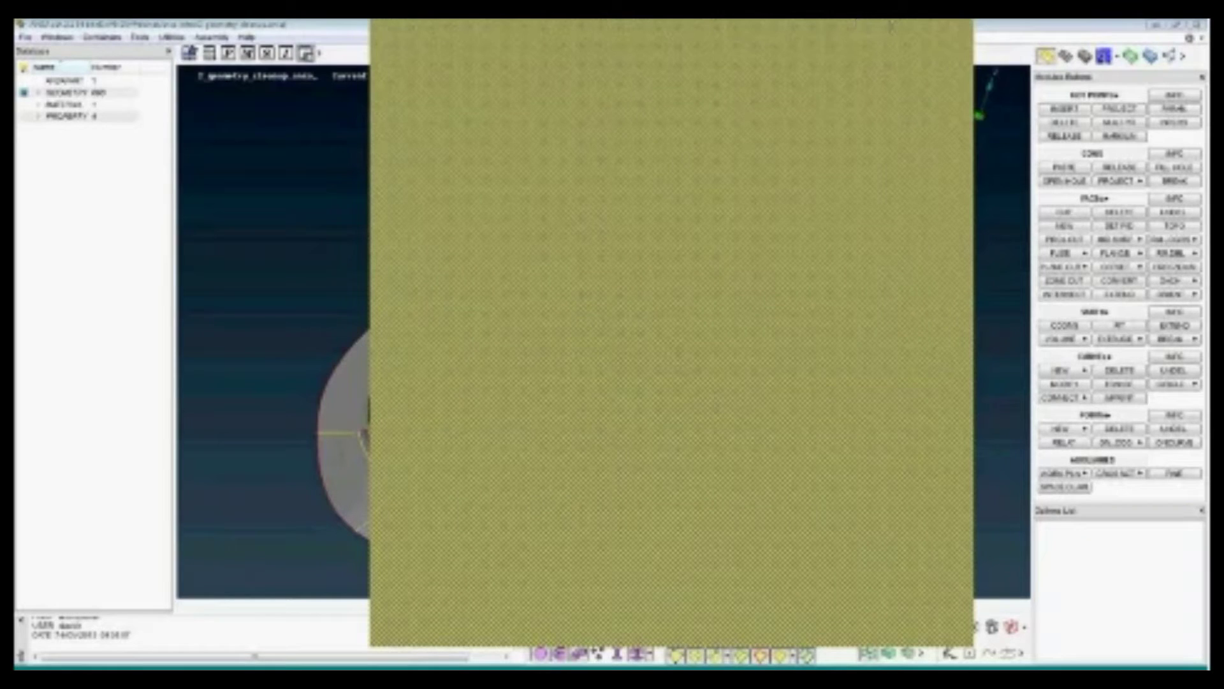
Run a geometry check on the model with the preset check options, expand the error list and make its descriptions readable
click(966, 36)
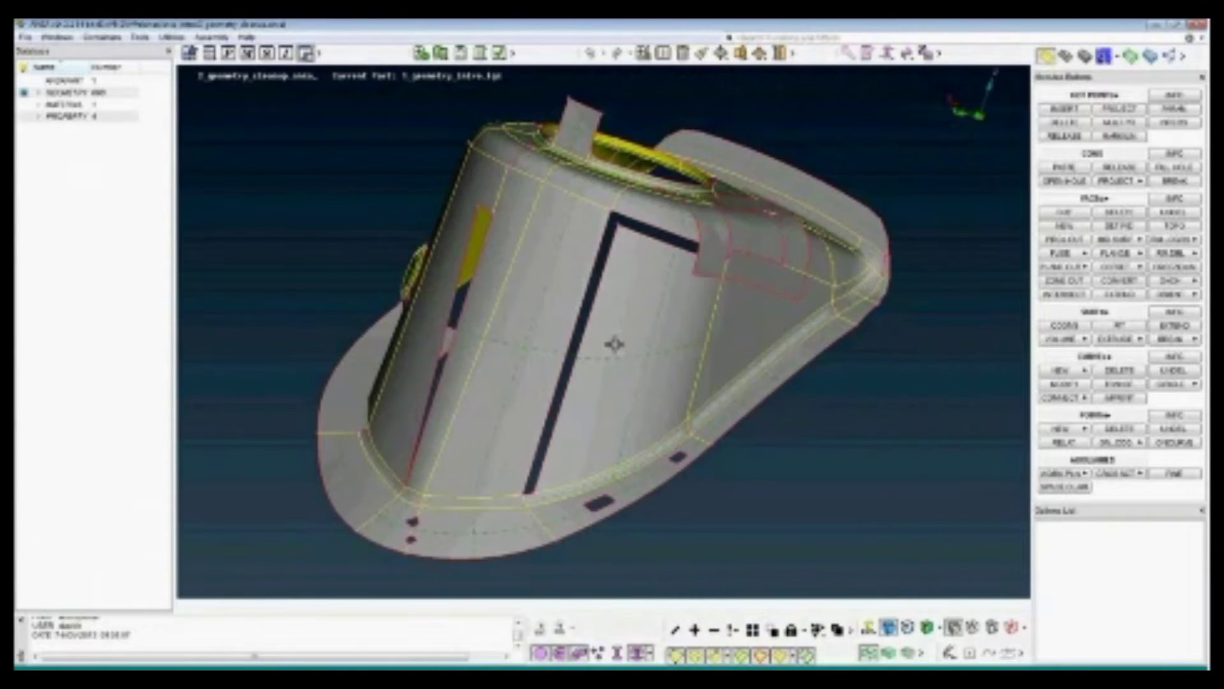
ctrl+drag(615, 344, 626, 340)
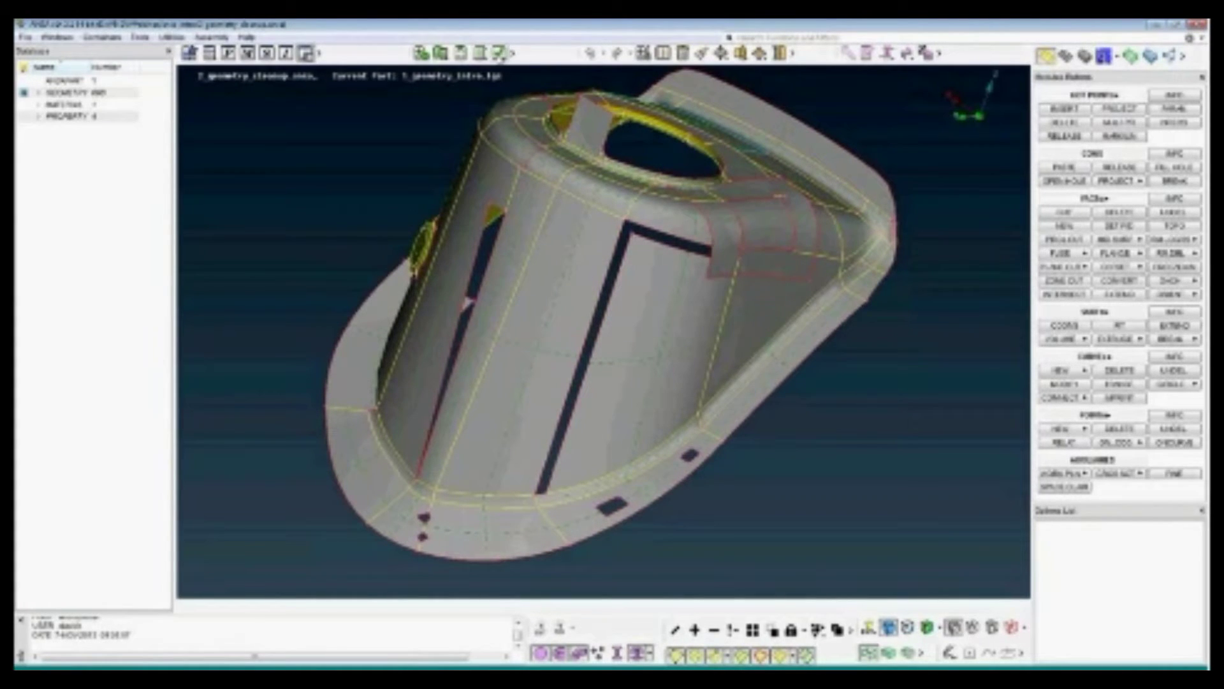
click(502, 53)
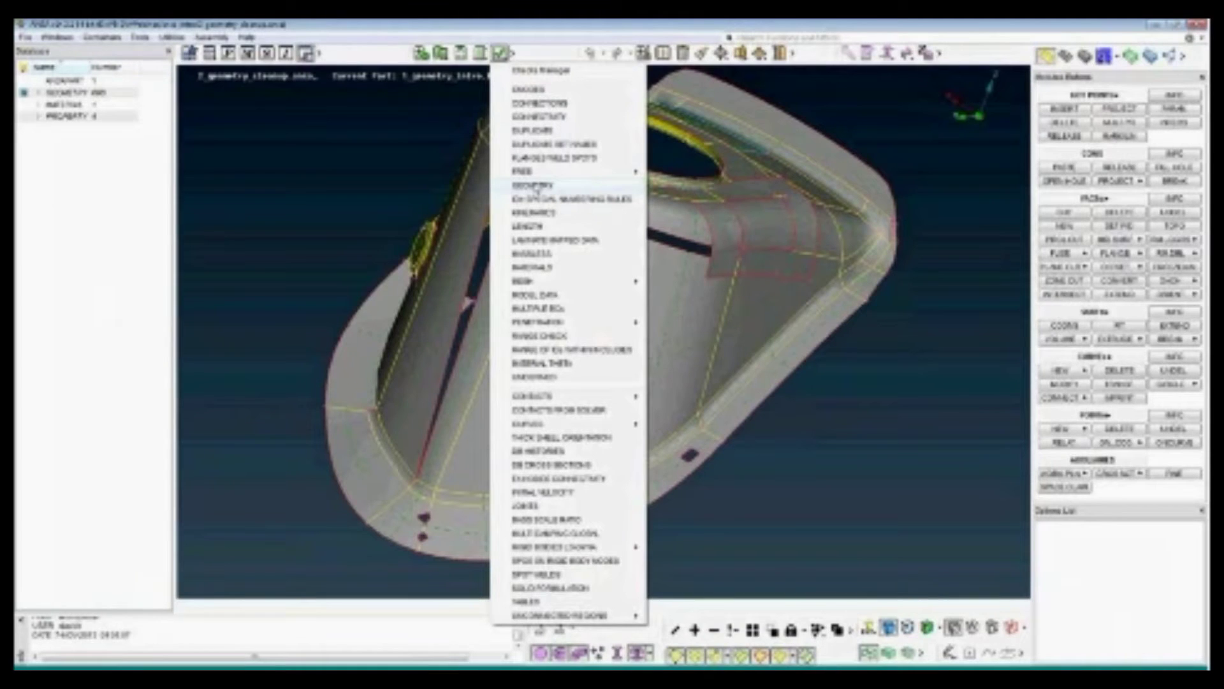
click(534, 185)
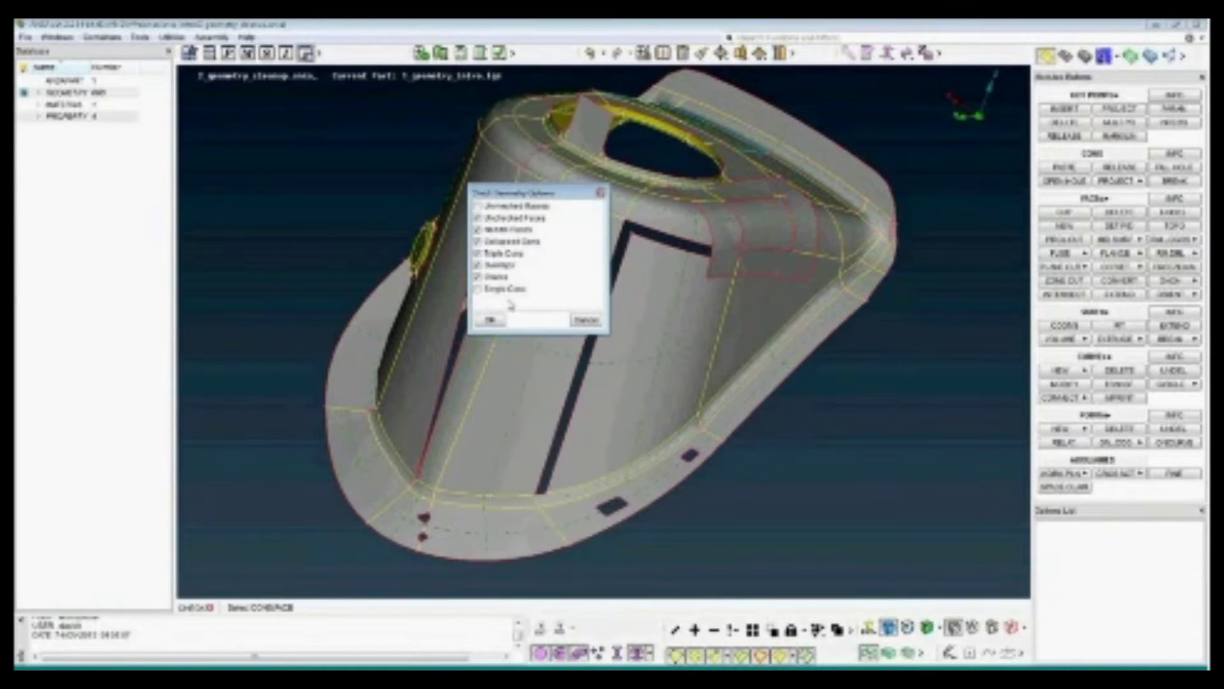
click(490, 321)
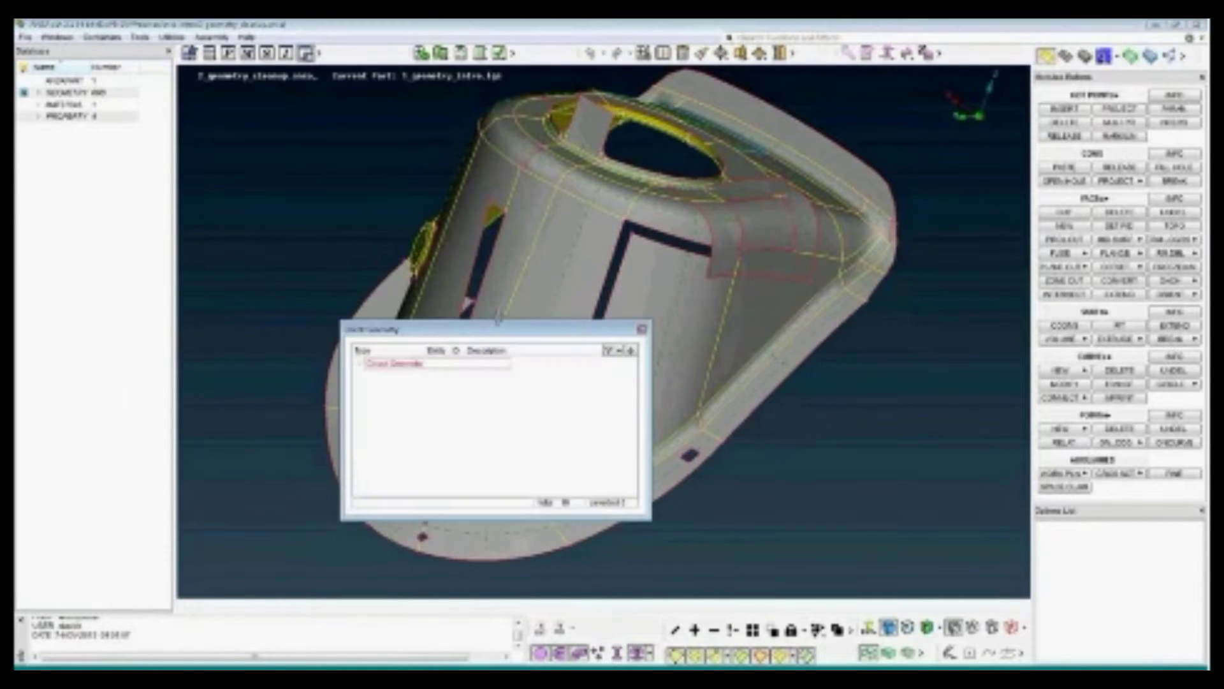
double_click(372, 364)
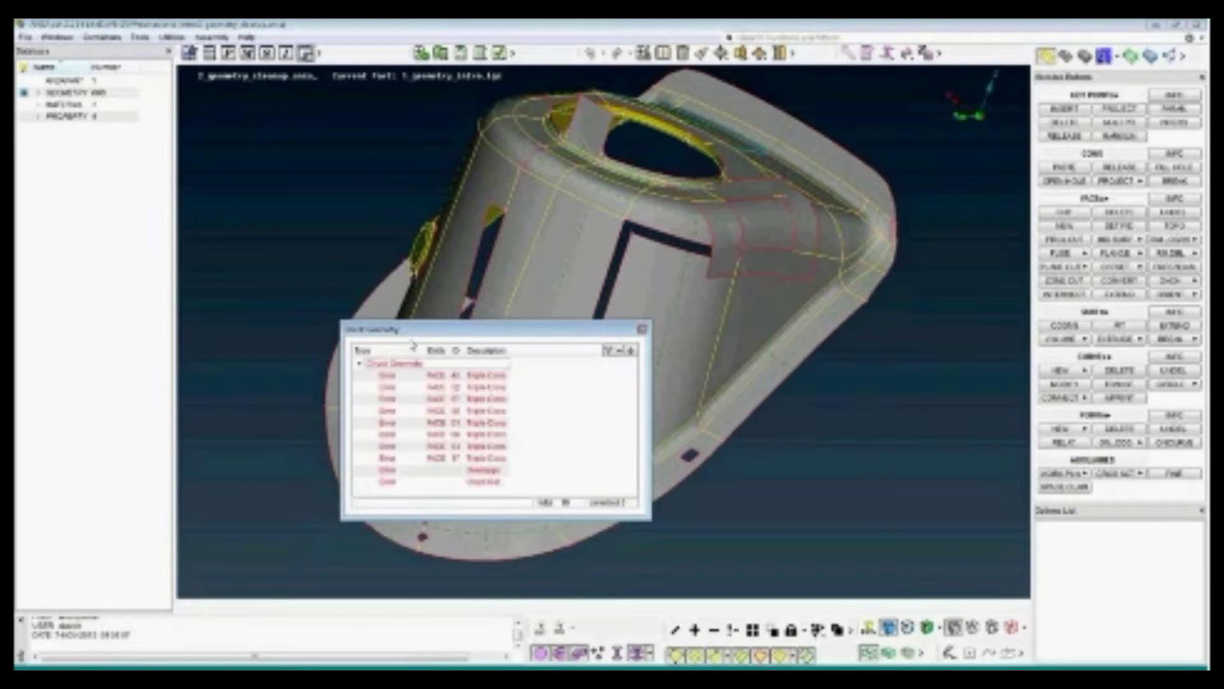
drag(324, 131, 320, 131)
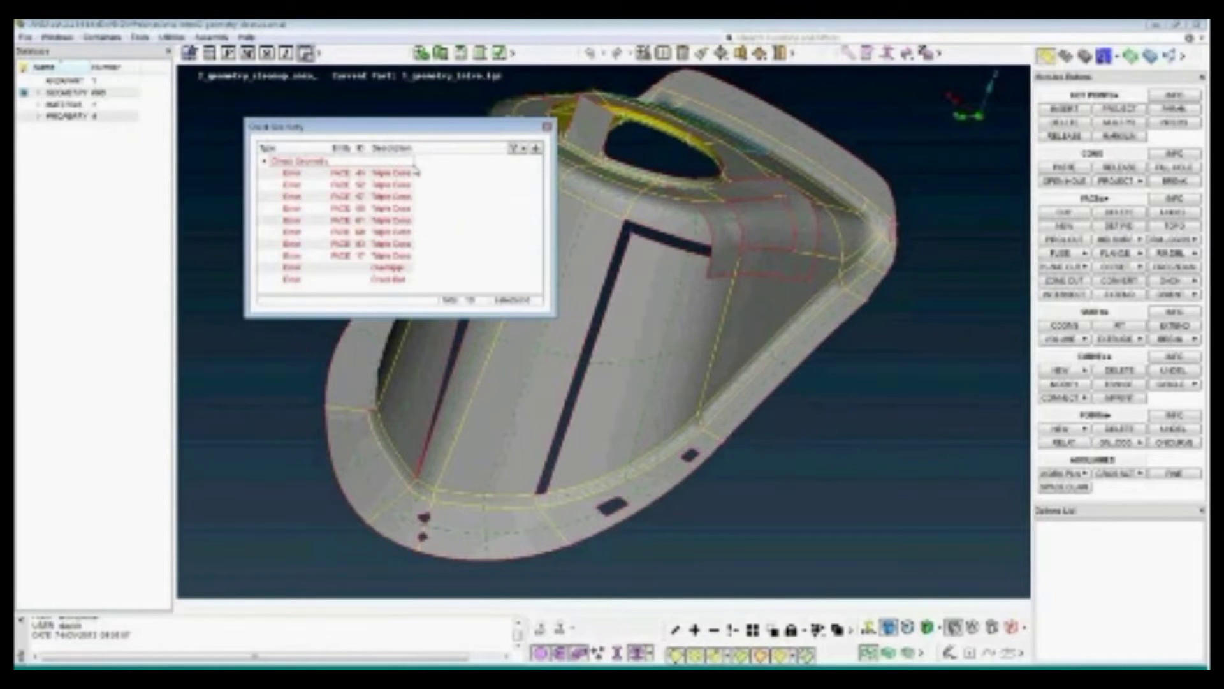
drag(414, 148, 457, 148)
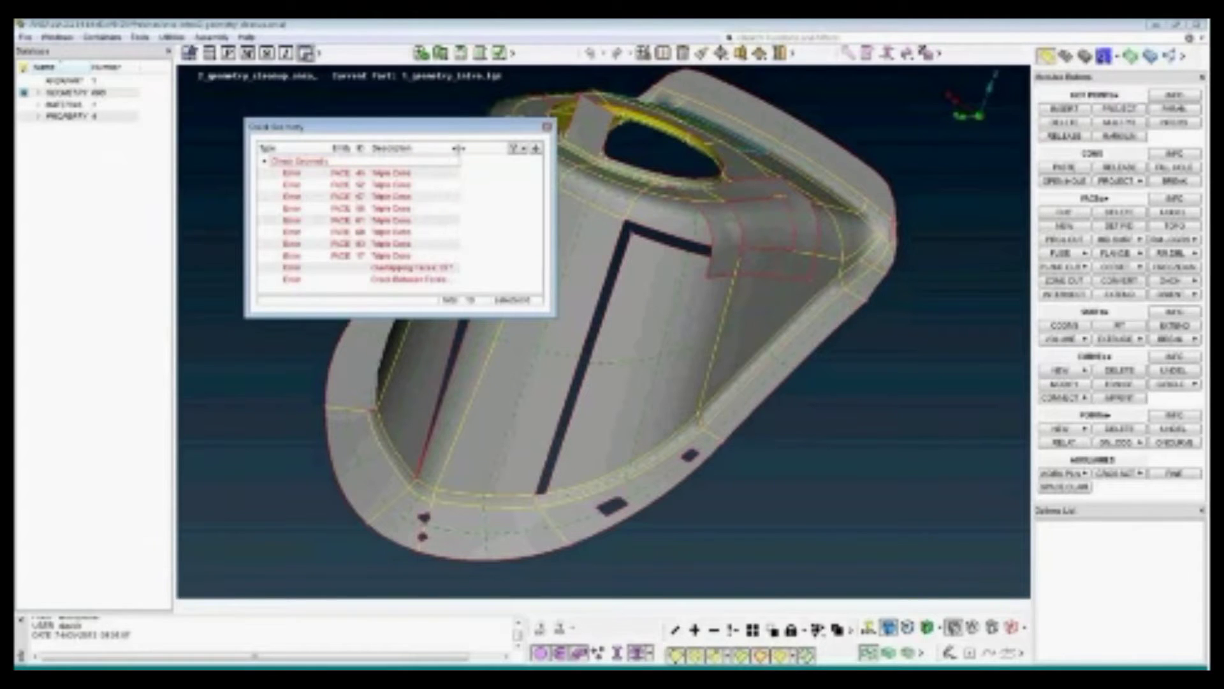
Highlight all the Triple Cons errors on the model and inspect the affected faces around the upper flange
click(402, 178)
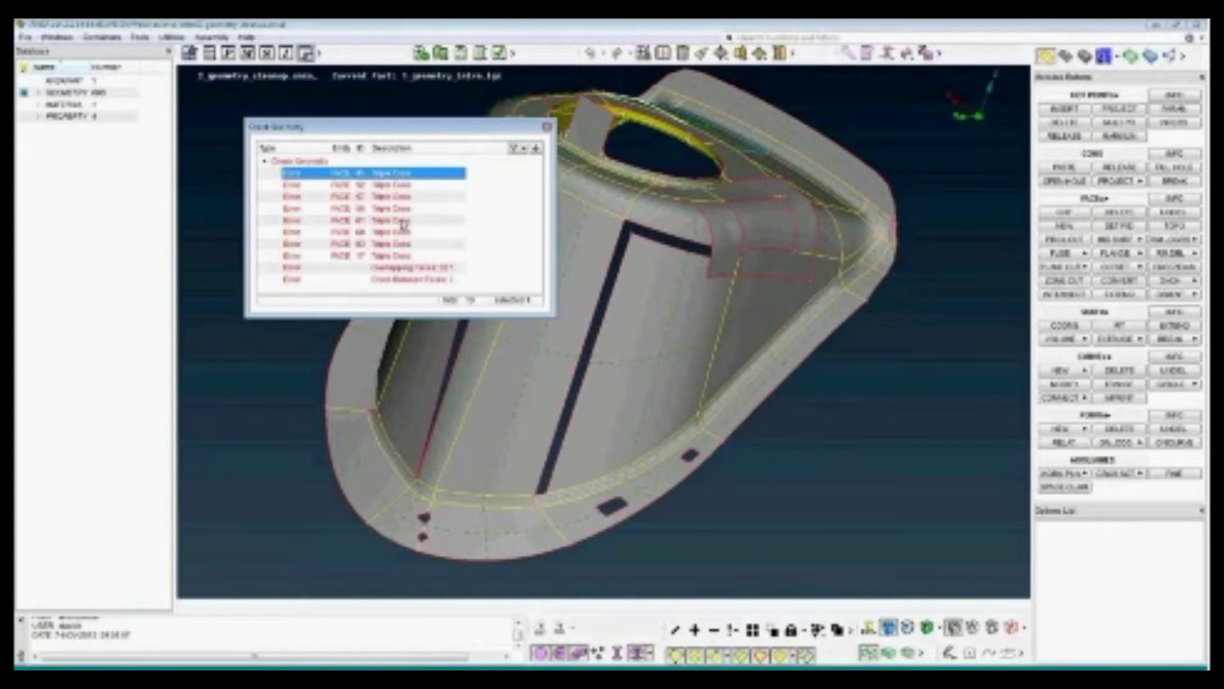
shift+click(403, 256)
ctrl+middle_drag(730, 210, 772, 333)
ctrl+drag(762, 245, 757, 290)
click(492, 230)
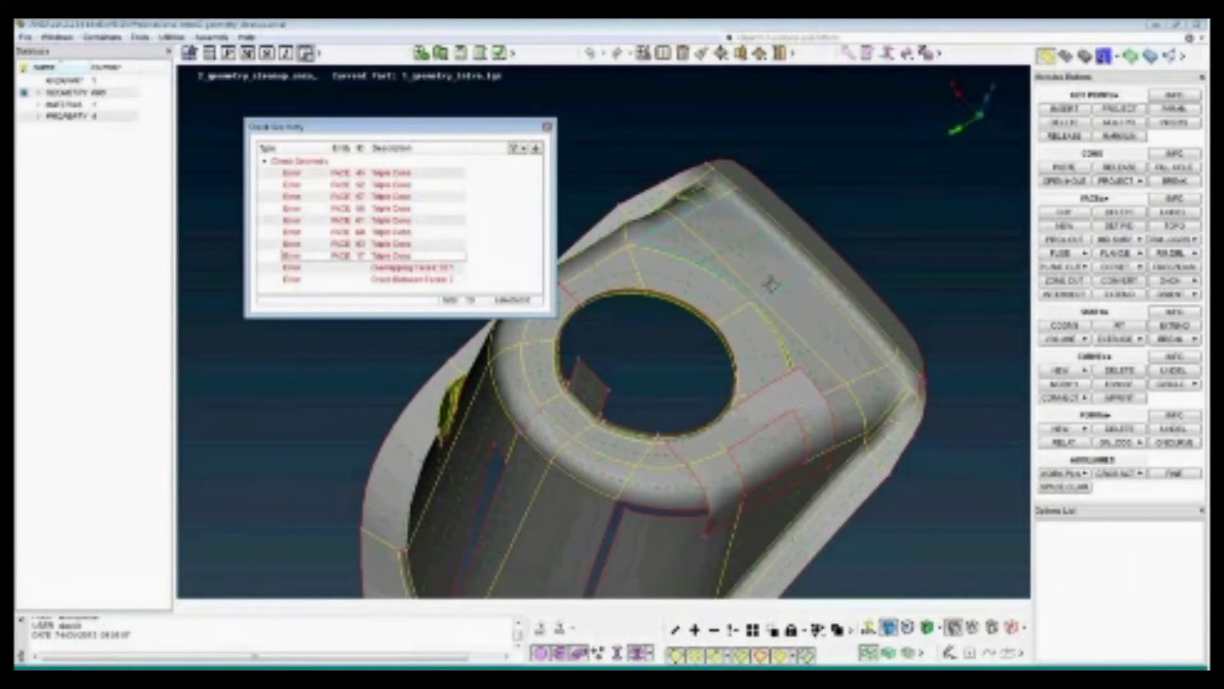
Highlight the overlapping faces and the crack between faces, and inspect the crack beside the large round hole closely
click(420, 269)
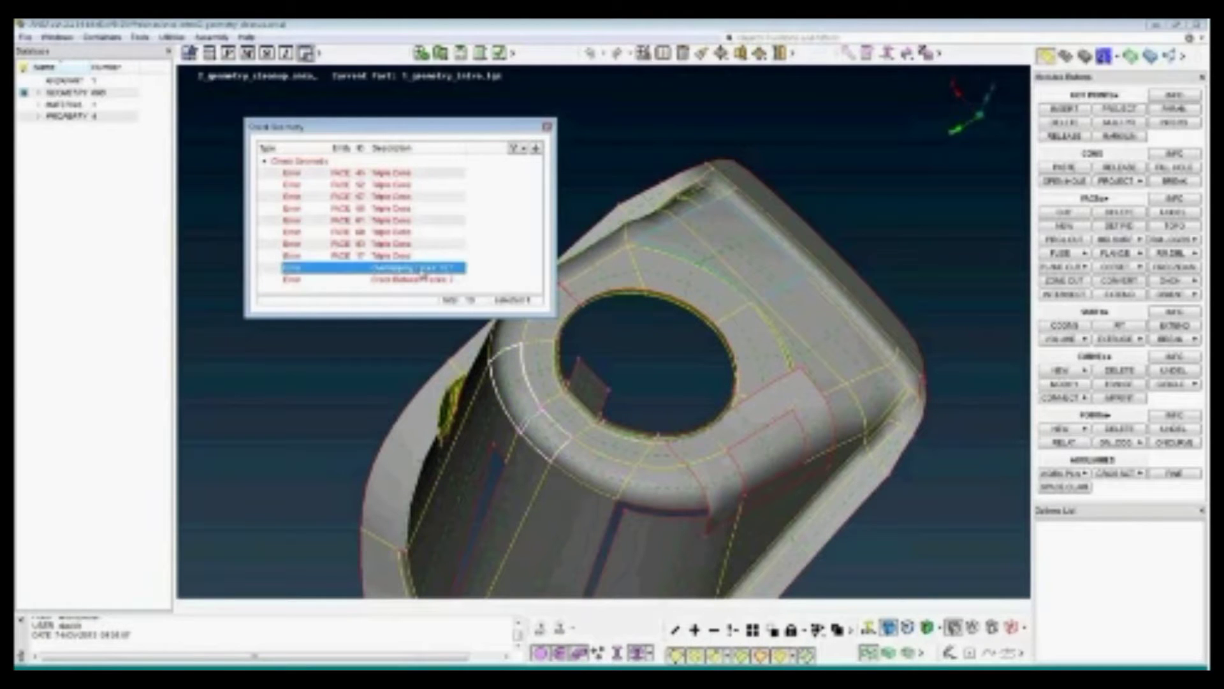
ctrl+drag(525, 438, 539, 422)
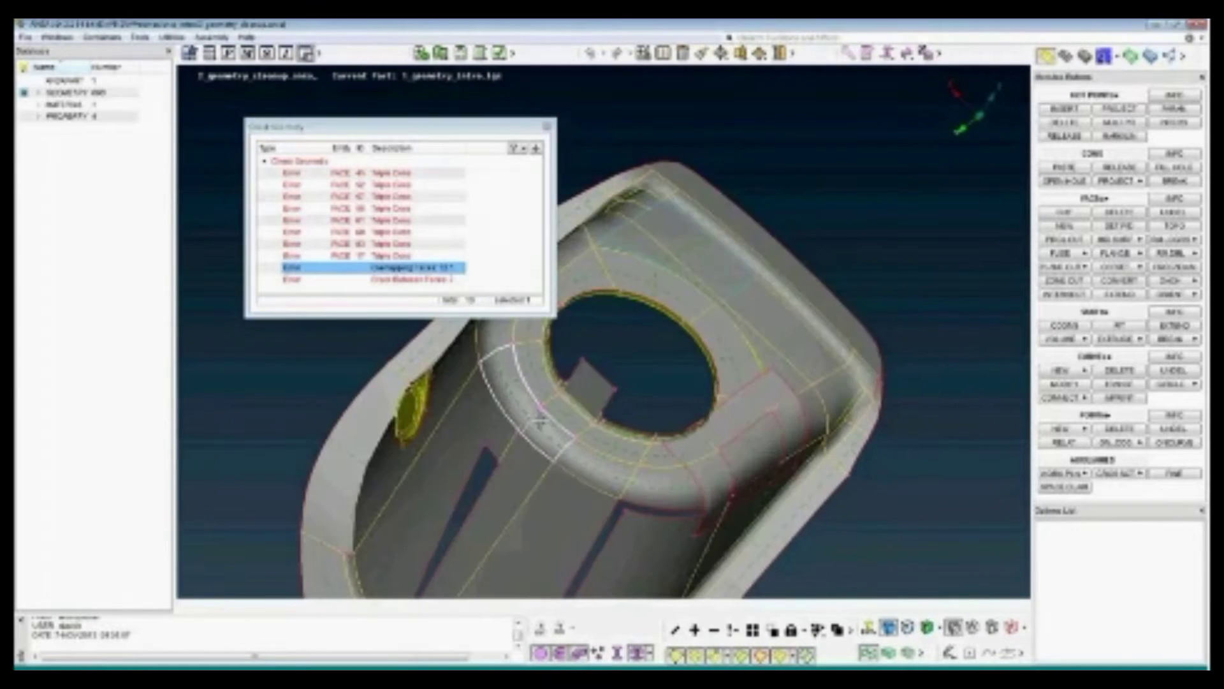
click(430, 279)
ctrl+drag(794, 288, 726, 357)
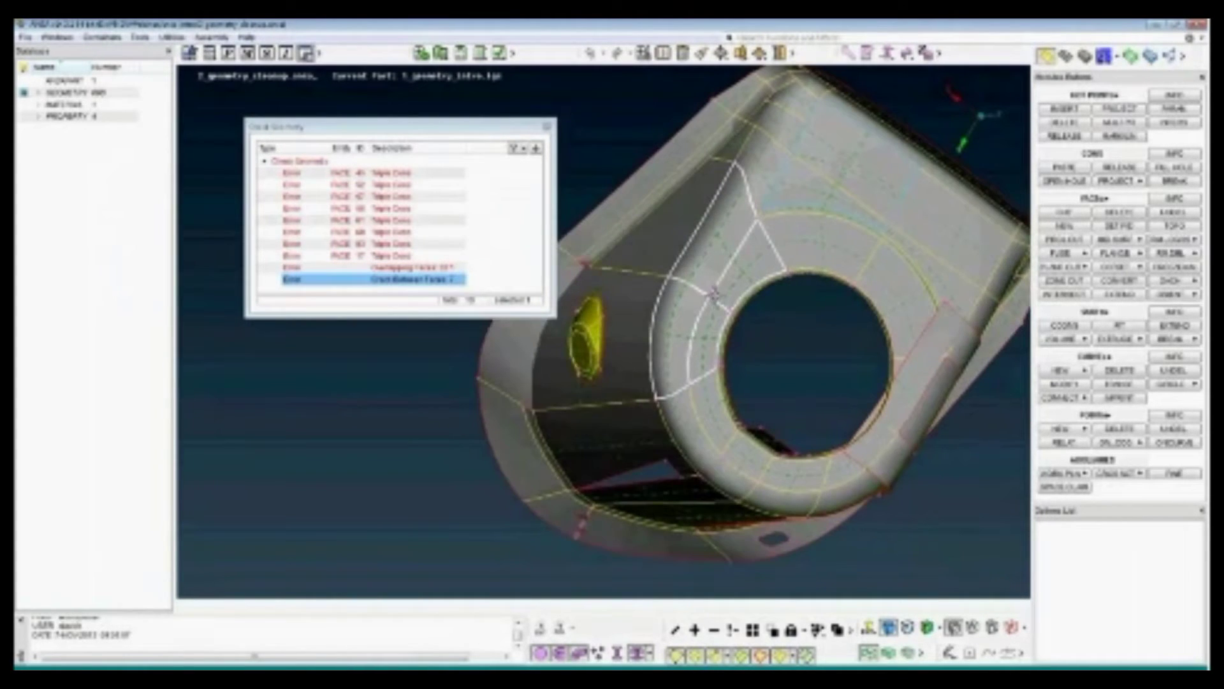
scroll(715, 299, up, 5)
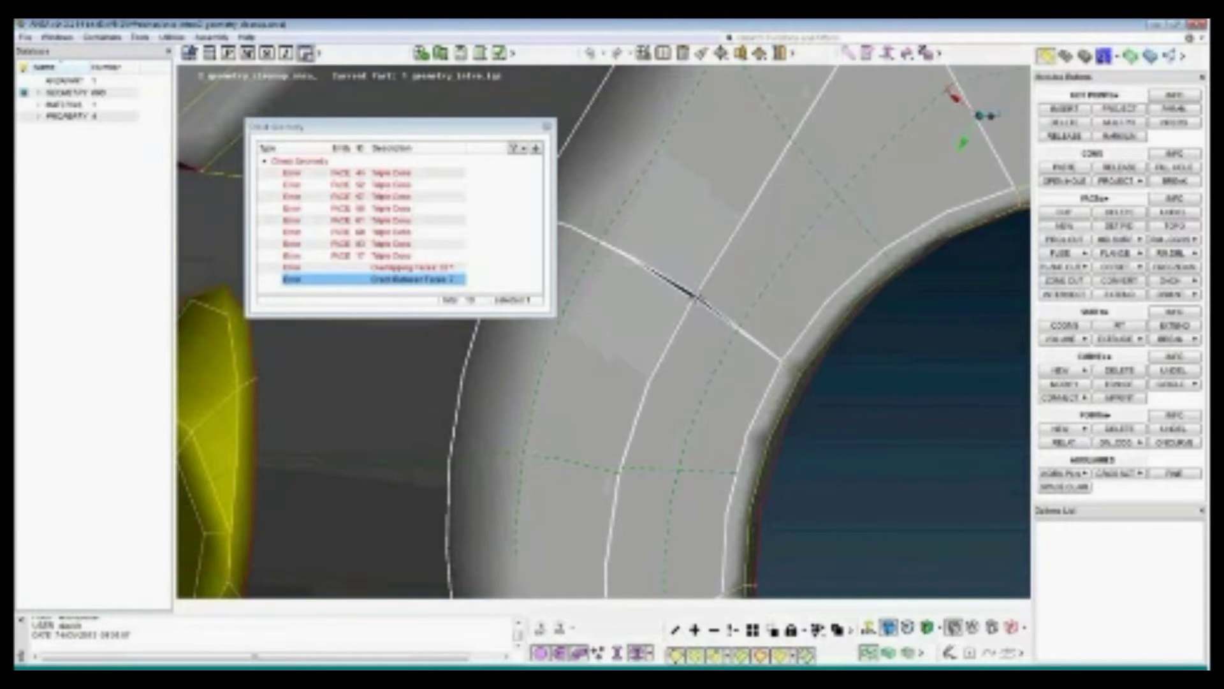
scroll(696, 295, up, 3)
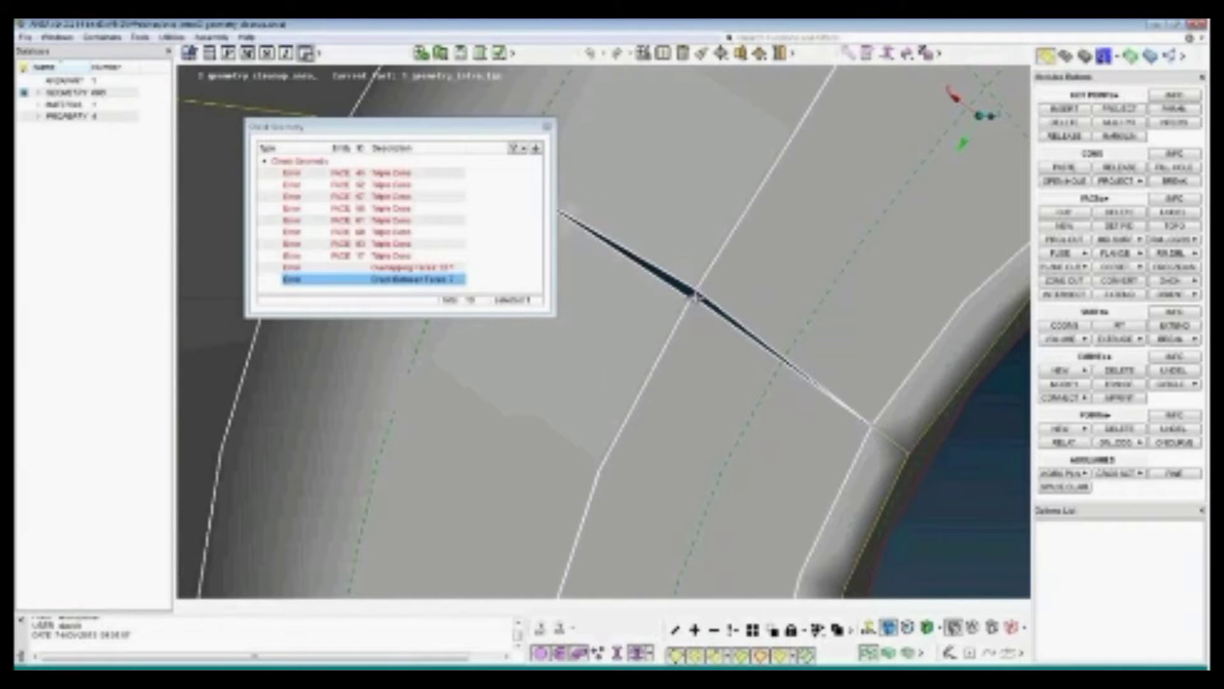
scroll(696, 295, down, 8)
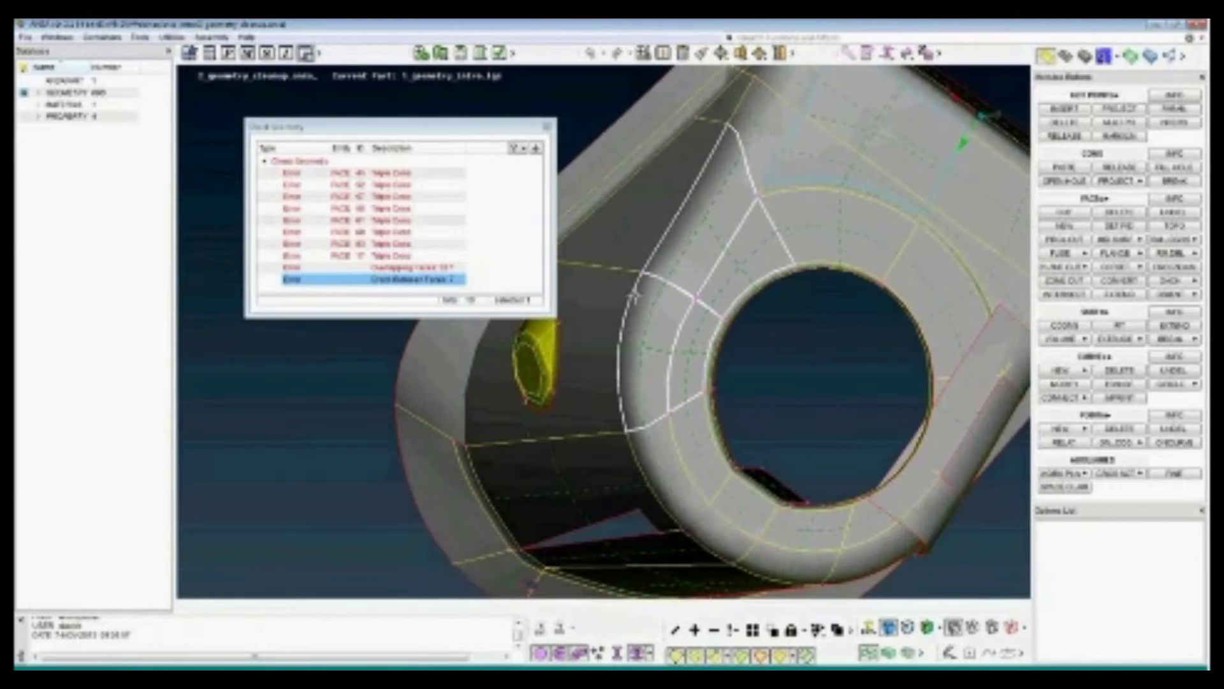
click(493, 254)
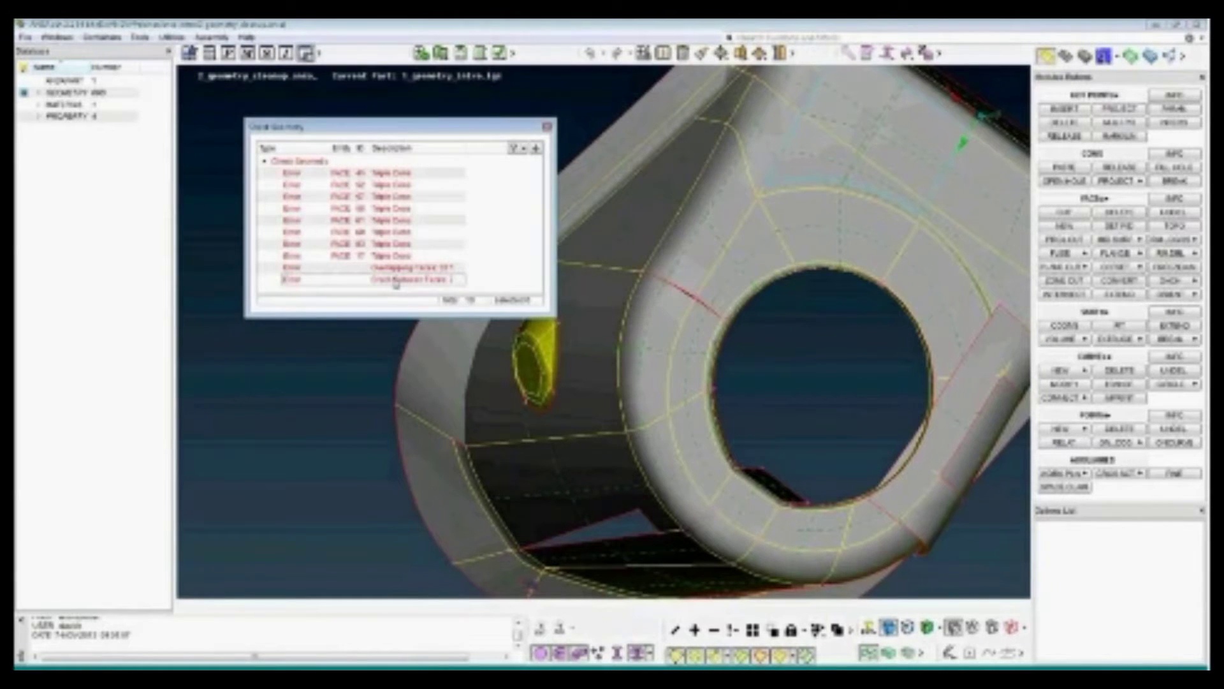
scroll(680, 278, up, 2)
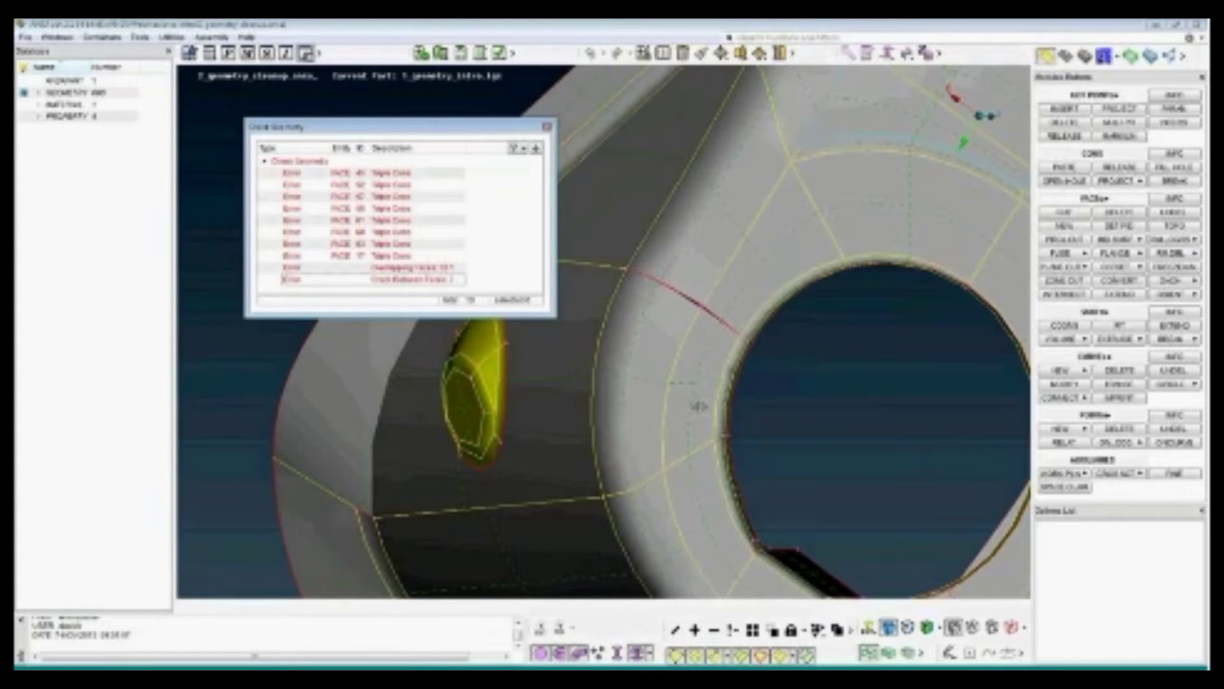
scroll(700, 406, down, 3)
ctrl+drag(699, 406, 686, 313)
Fix the crack between faces and the overlapping faces automatically from the geometry check results
click(390, 281)
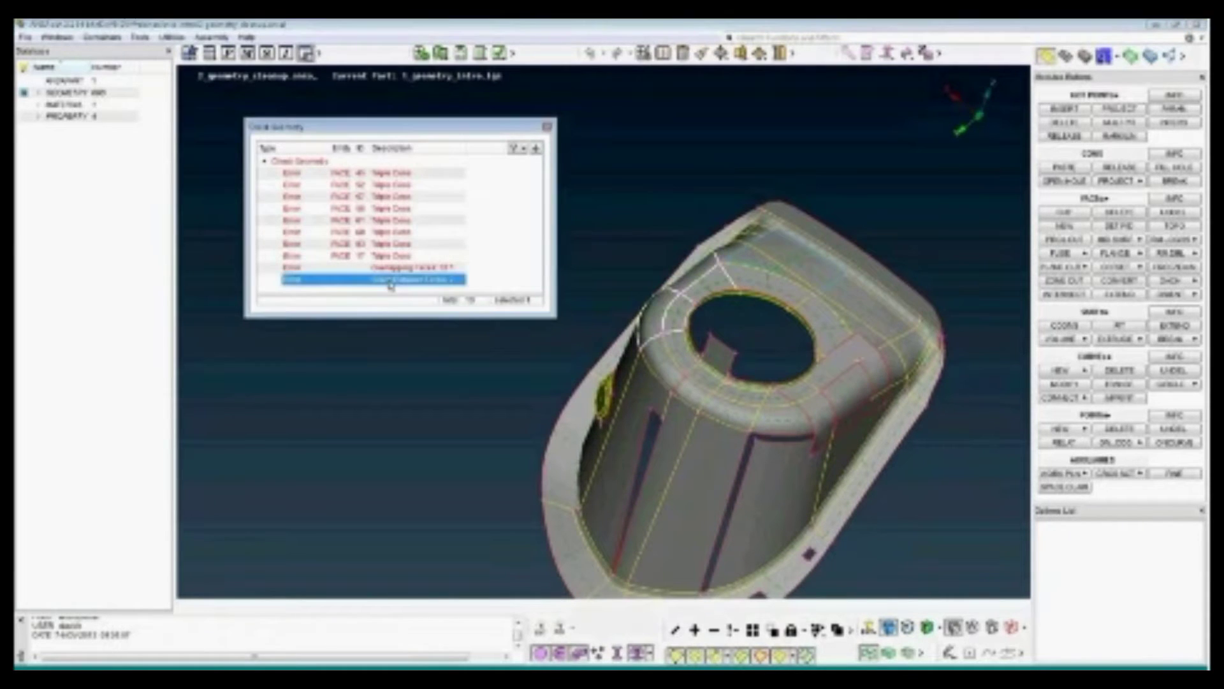
right_click(390, 285)
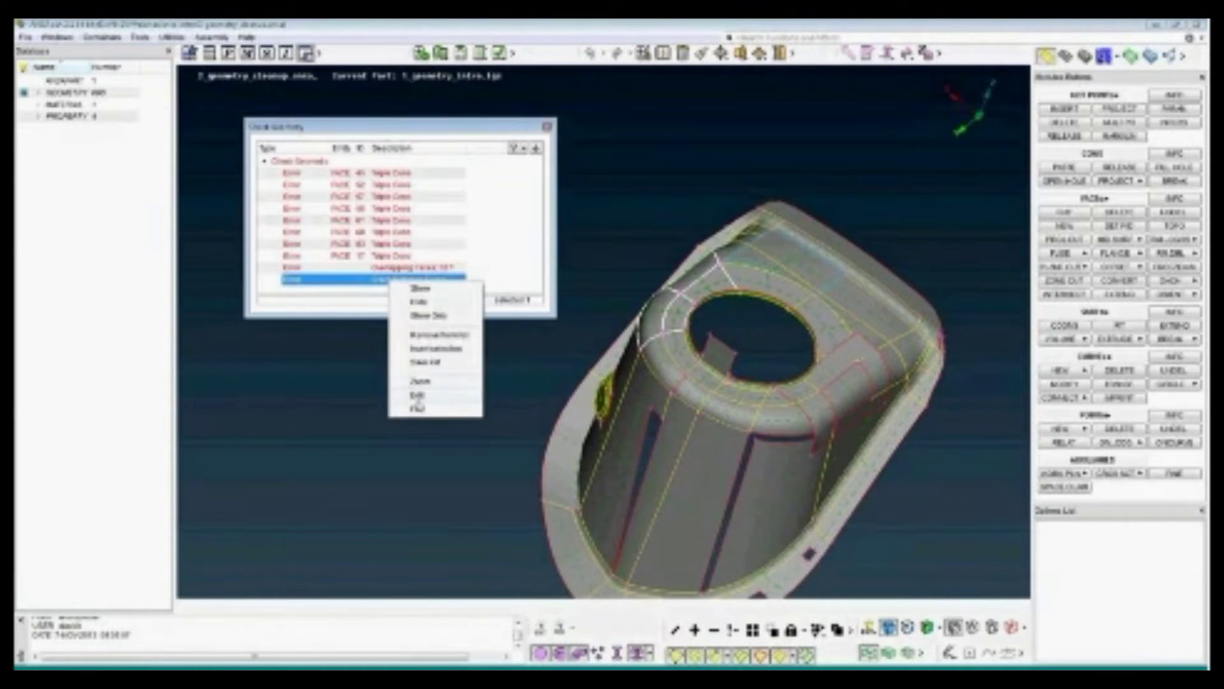
click(418, 406)
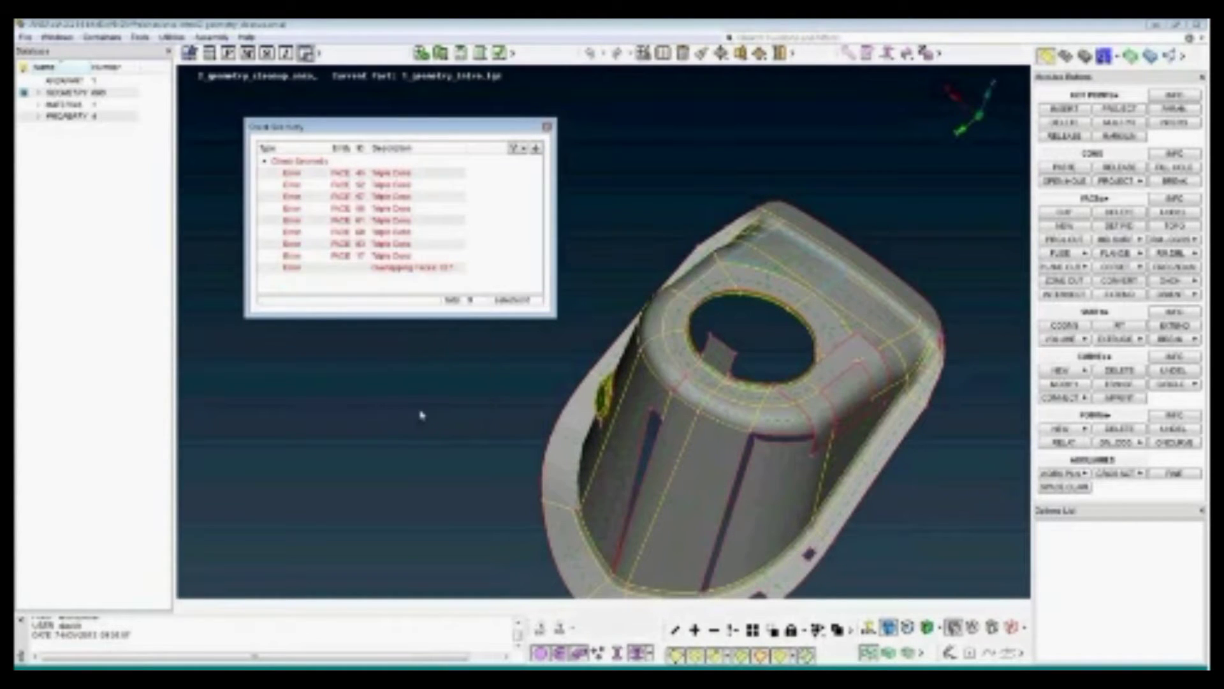
click(410, 270)
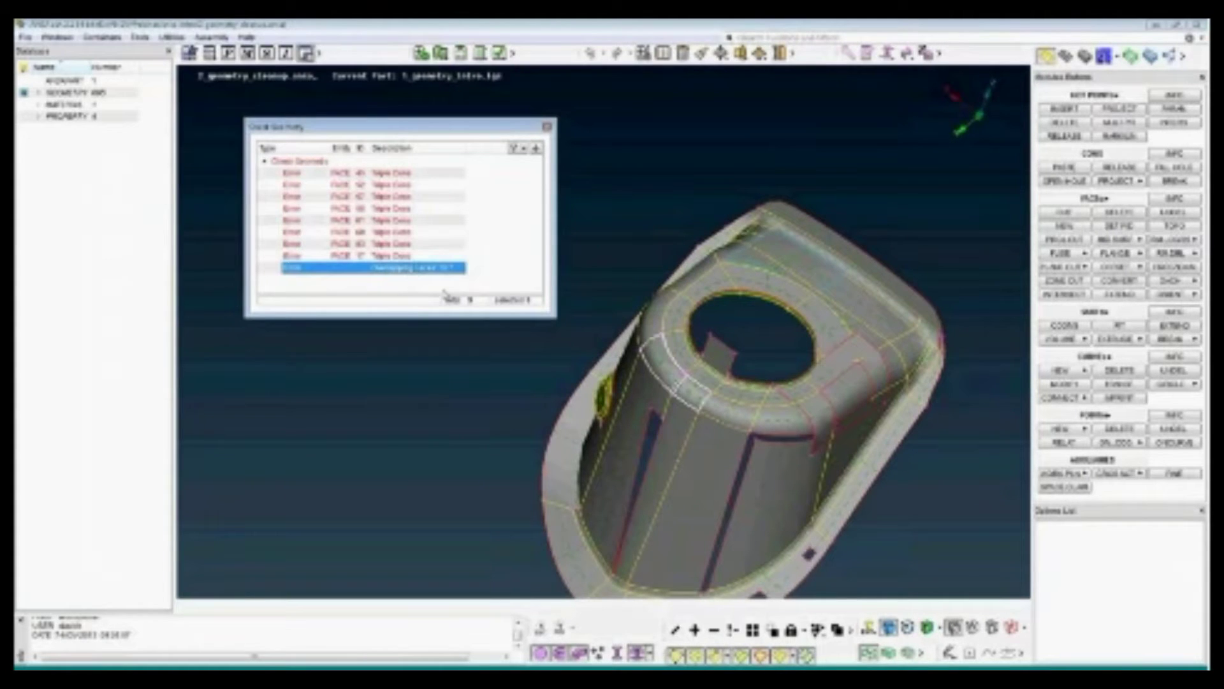
right_click(427, 270)
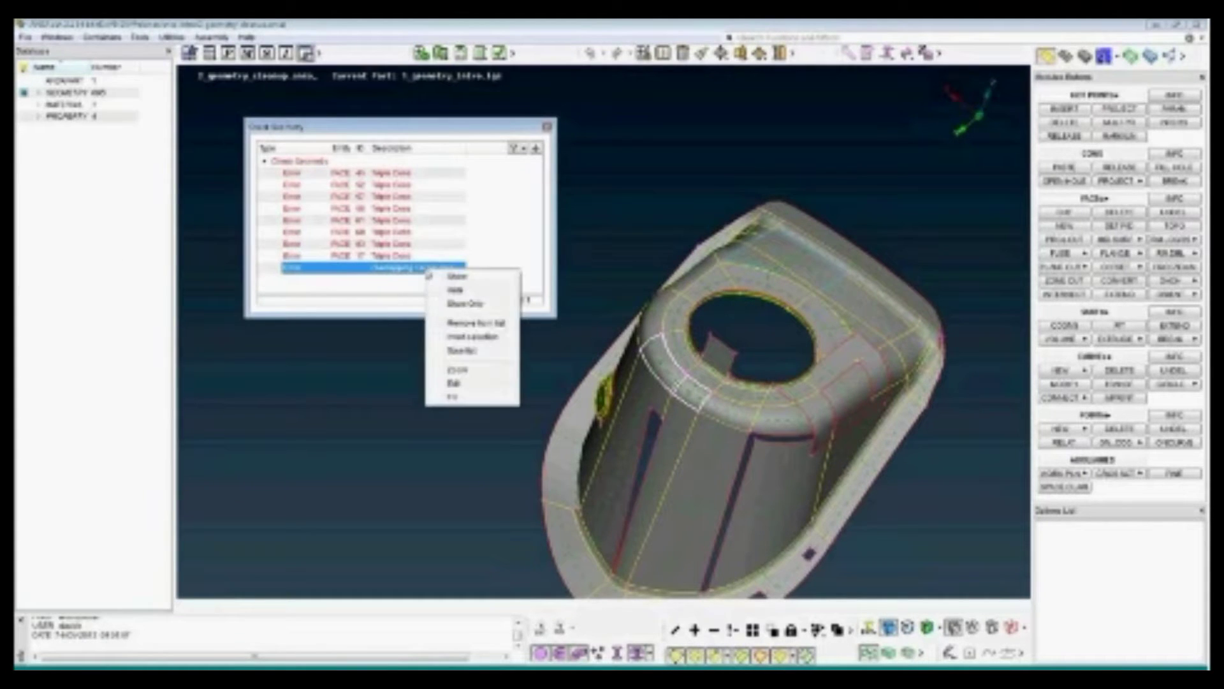
click(453, 397)
Look for an automatic fix for the last Triple Cons error, highlight all remaining errors and close the check results
click(404, 233)
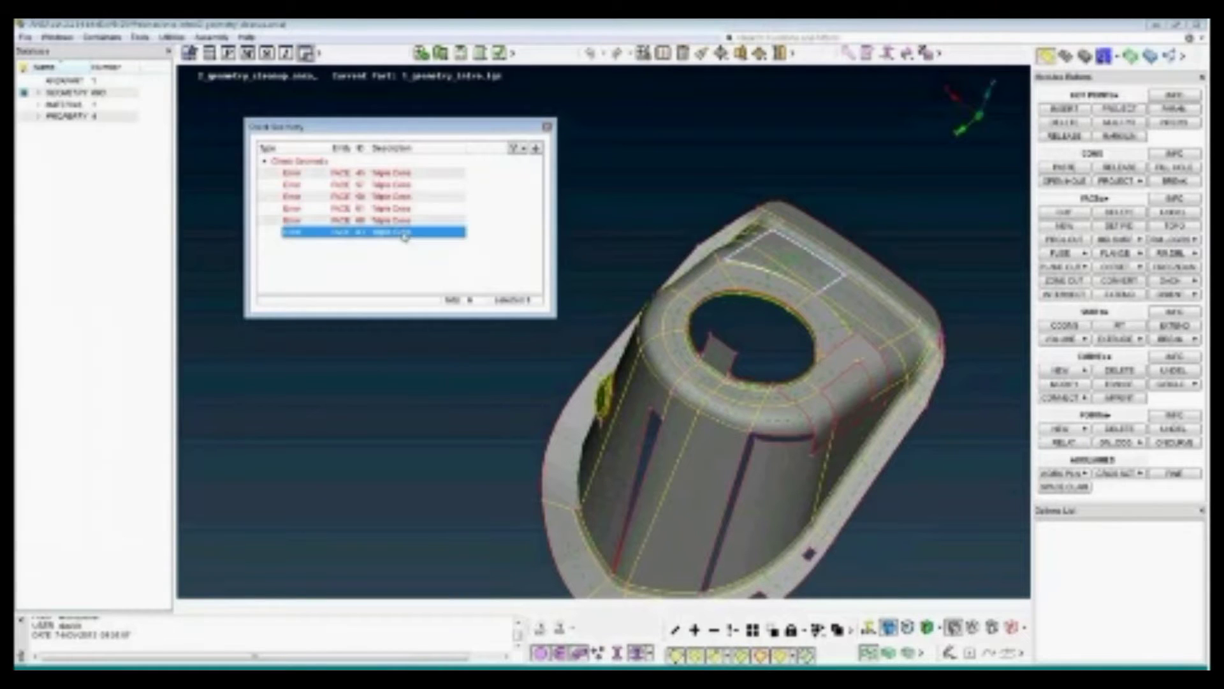
right_click(404, 236)
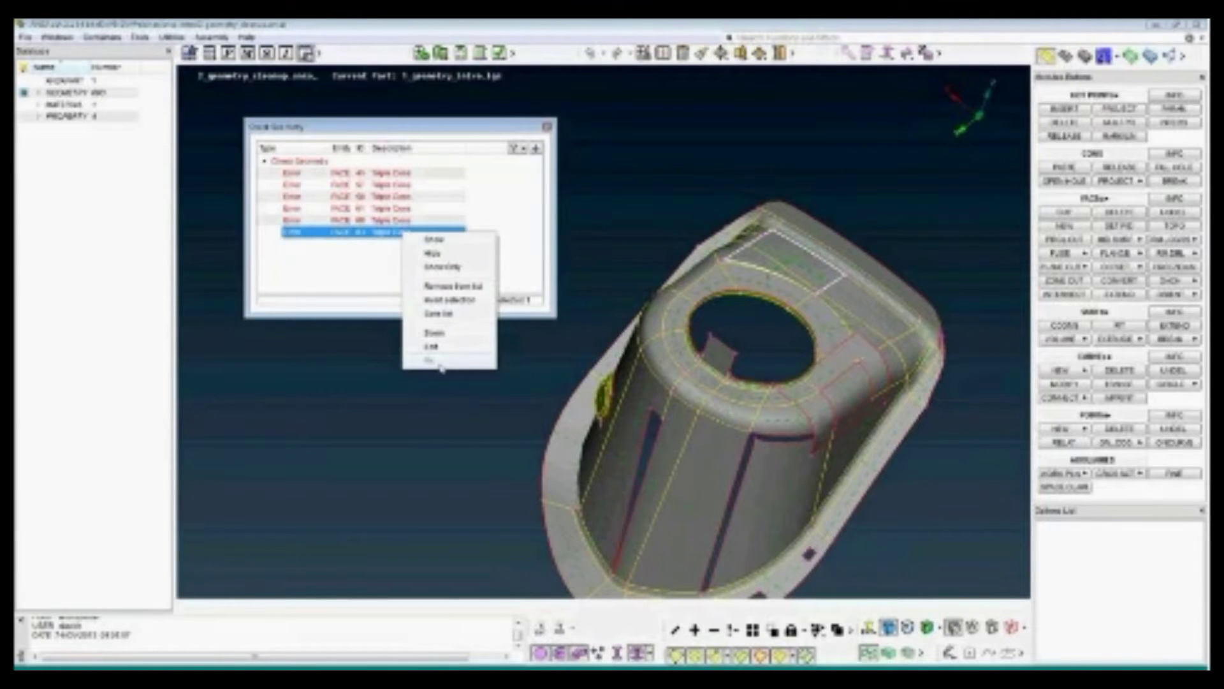
click(384, 271)
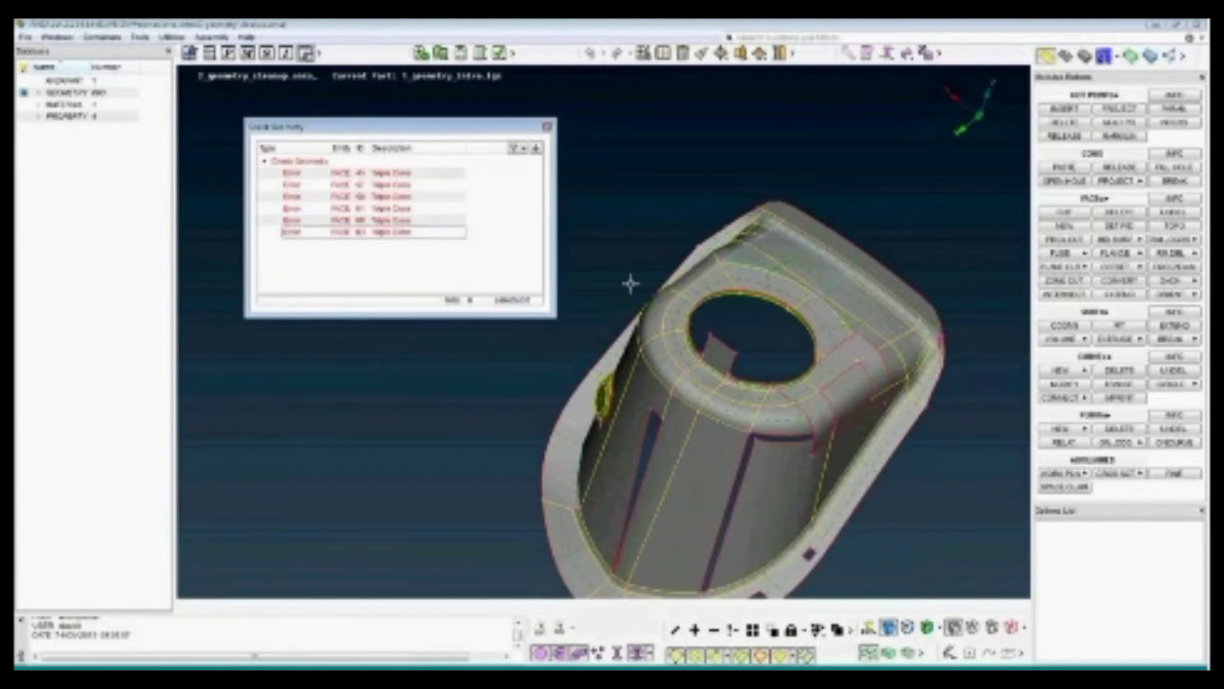
ctrl+drag(739, 281, 711, 283)
click(403, 199)
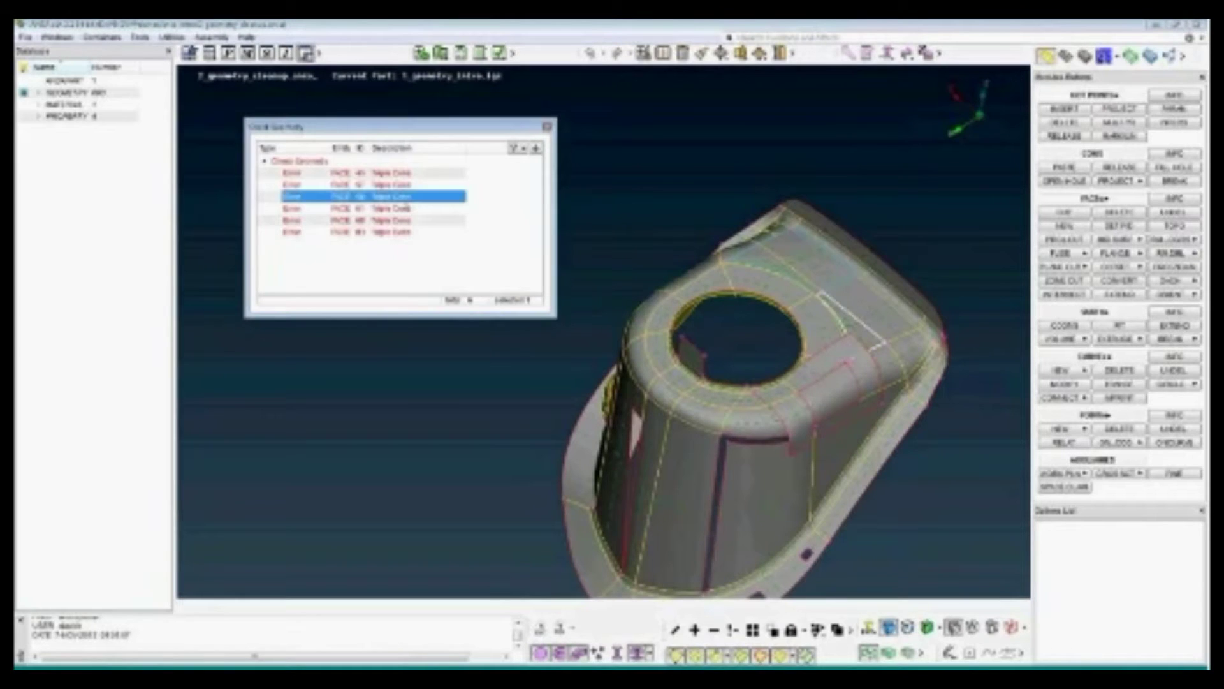
key(ctrl+a)
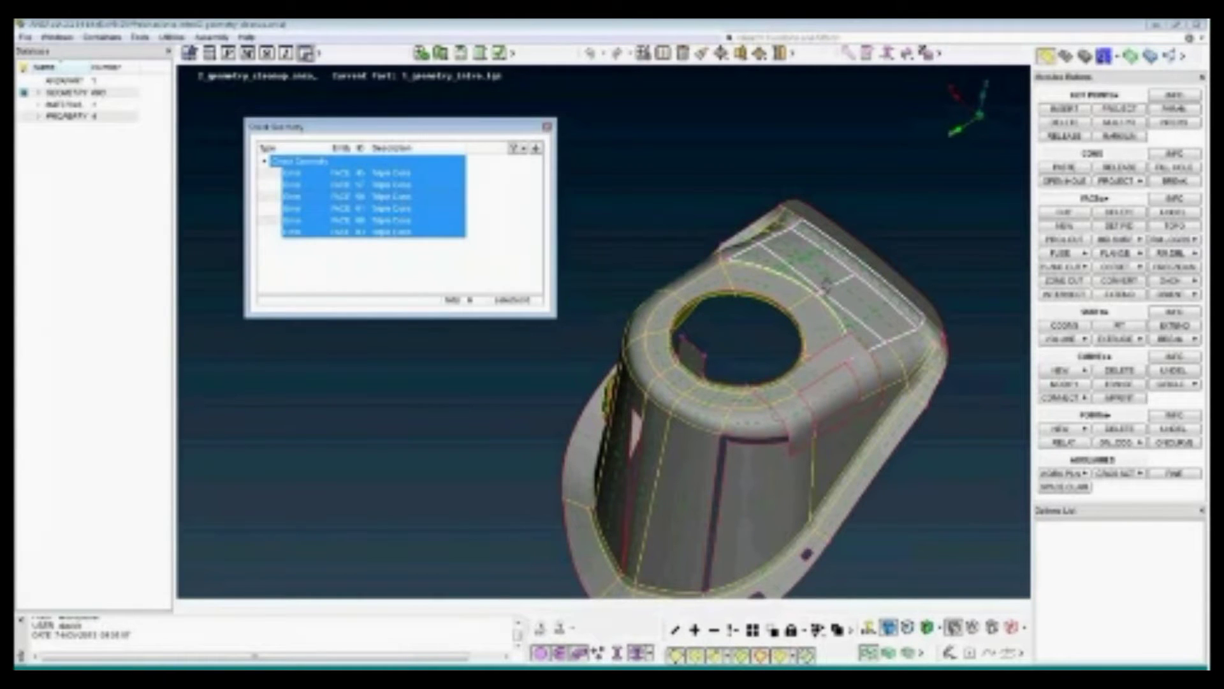
click(536, 276)
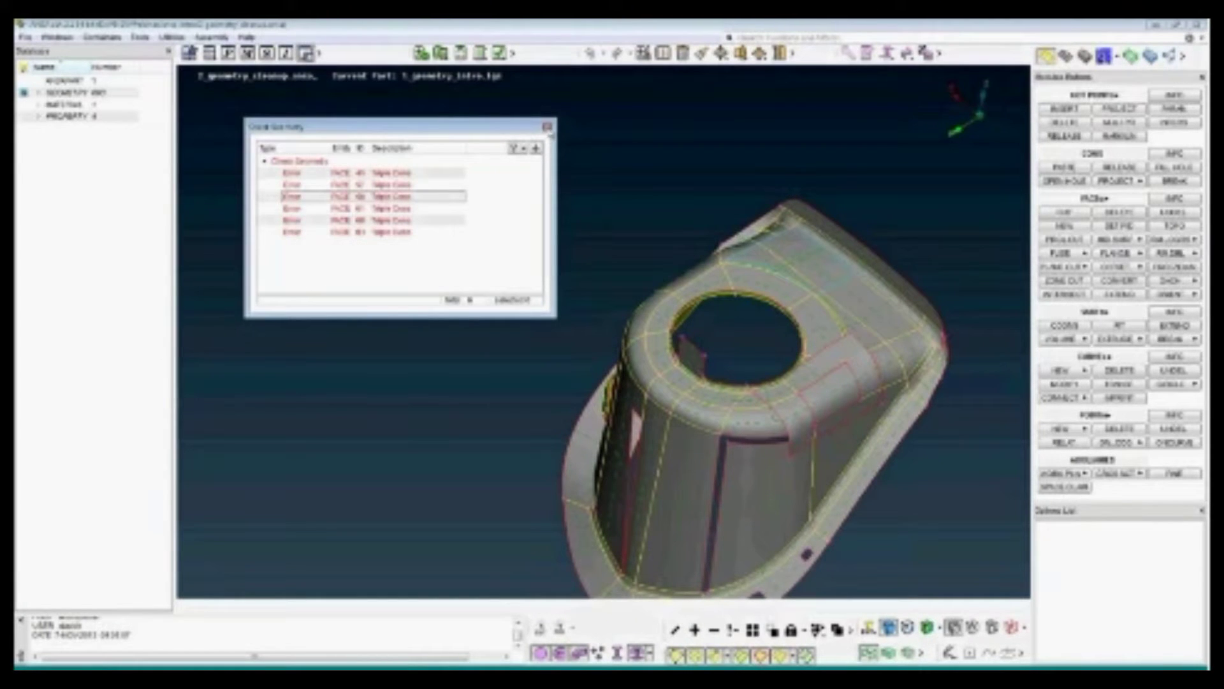
click(548, 128)
Inspect the red single cons alone with shading and the other cons hidden, and restore the shaded display with all cons
ctrl+middle_drag(778, 441, 693, 305)
ctrl+drag(693, 305, 538, 271)
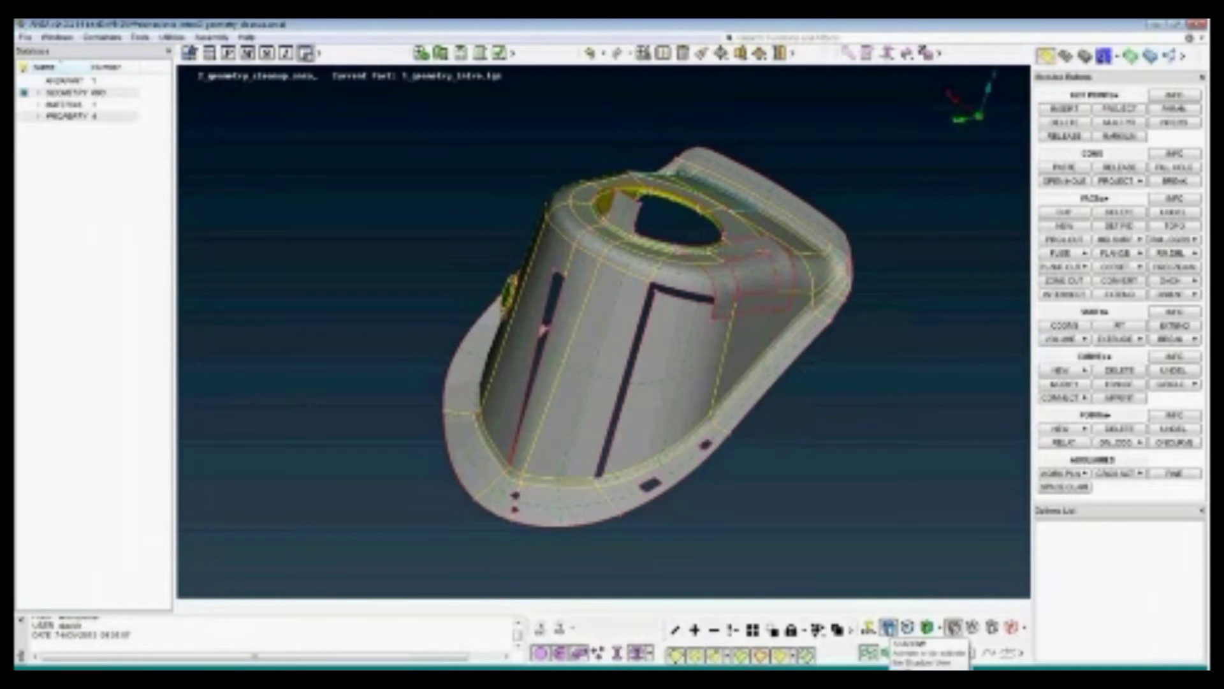
click(888, 629)
click(695, 657)
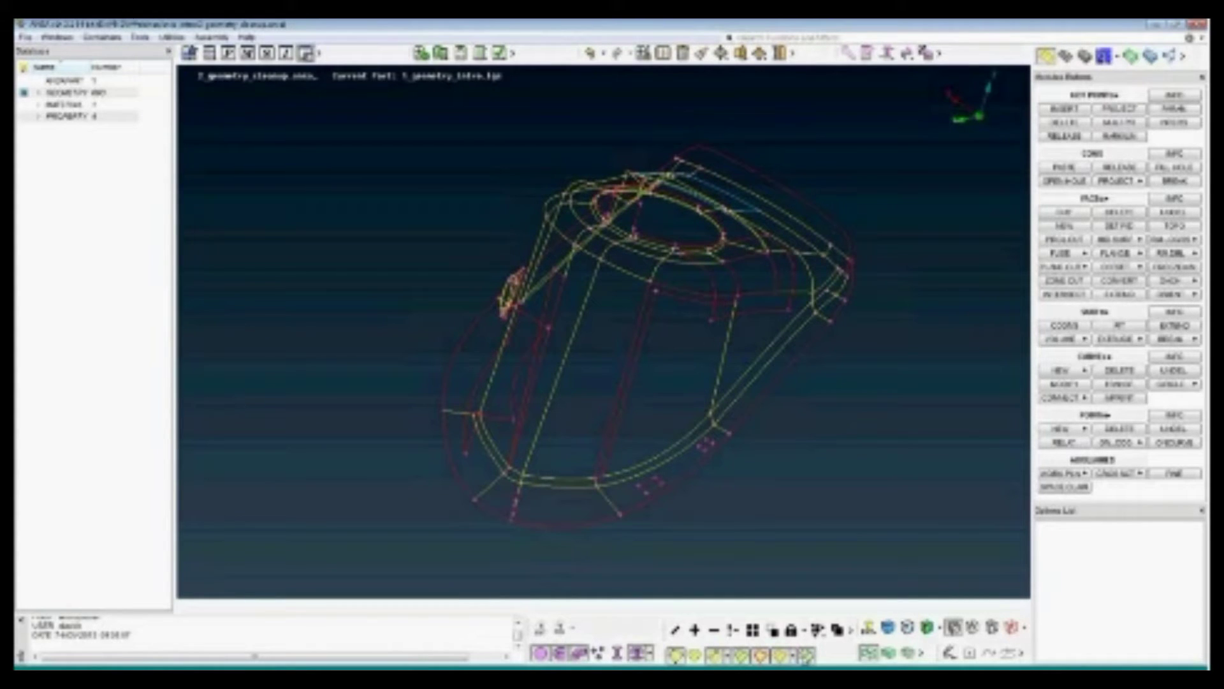
click(782, 656)
click(806, 656)
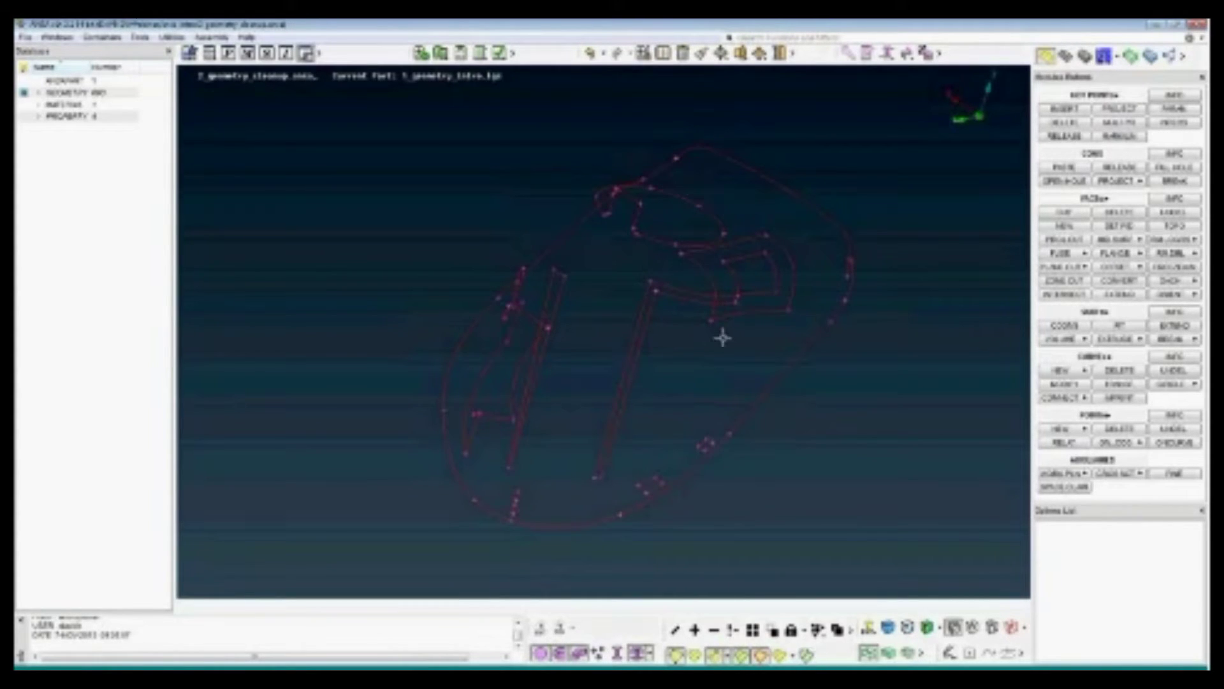
mouse_move(612, 350)
ctrl+mouse_down()
mouse_move(675, 344)
mouse_move(601, 342)
mouse_move(619, 385)
mouse_move(604, 325)
mouse_move(542, 338)
mouse_move(612, 338)
ctrl+mouse_up()
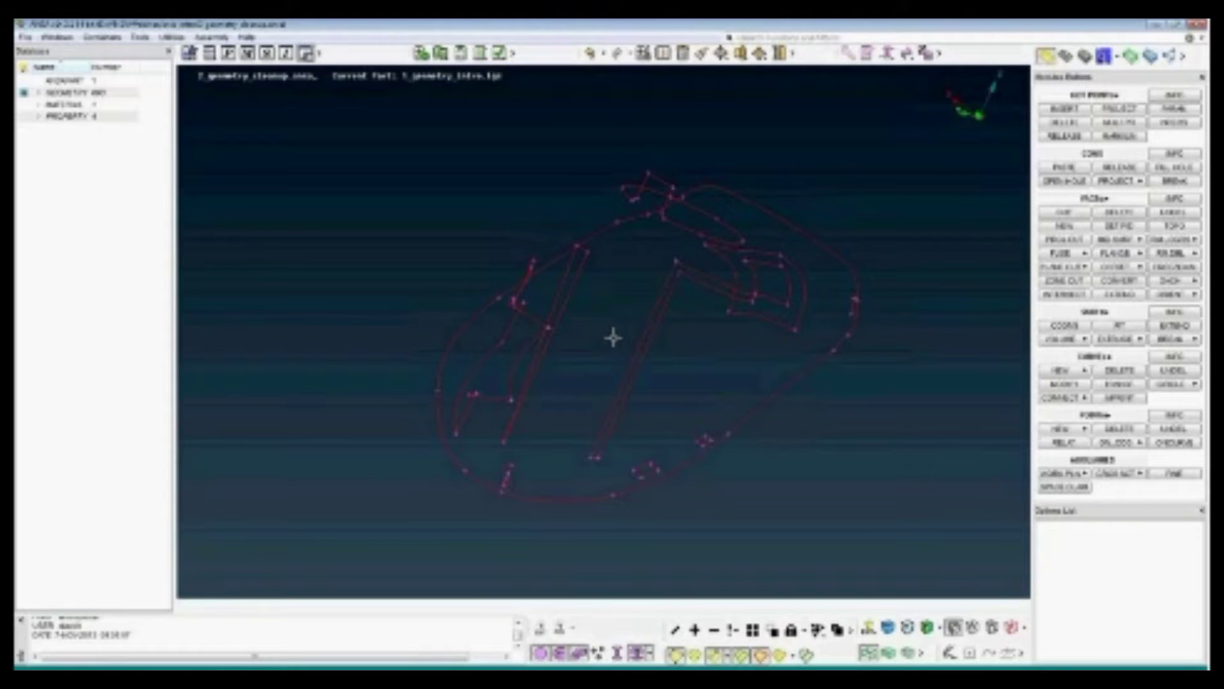
ctrl+drag(623, 322, 622, 332)
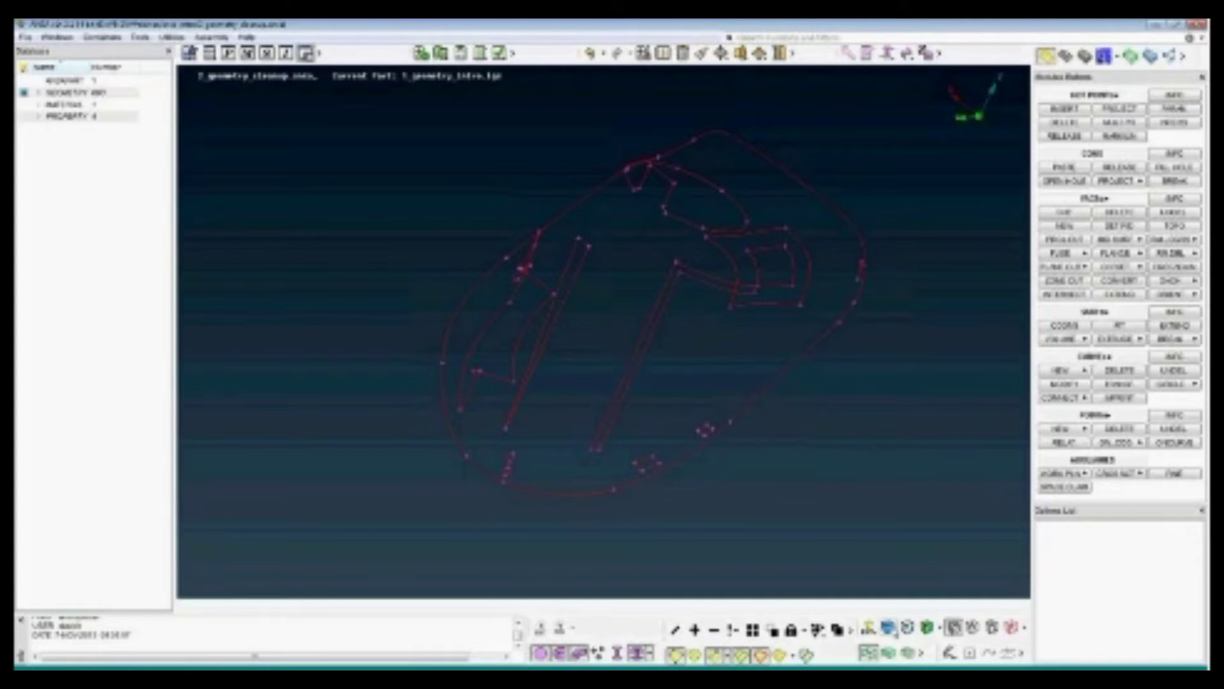
click(892, 629)
click(782, 651)
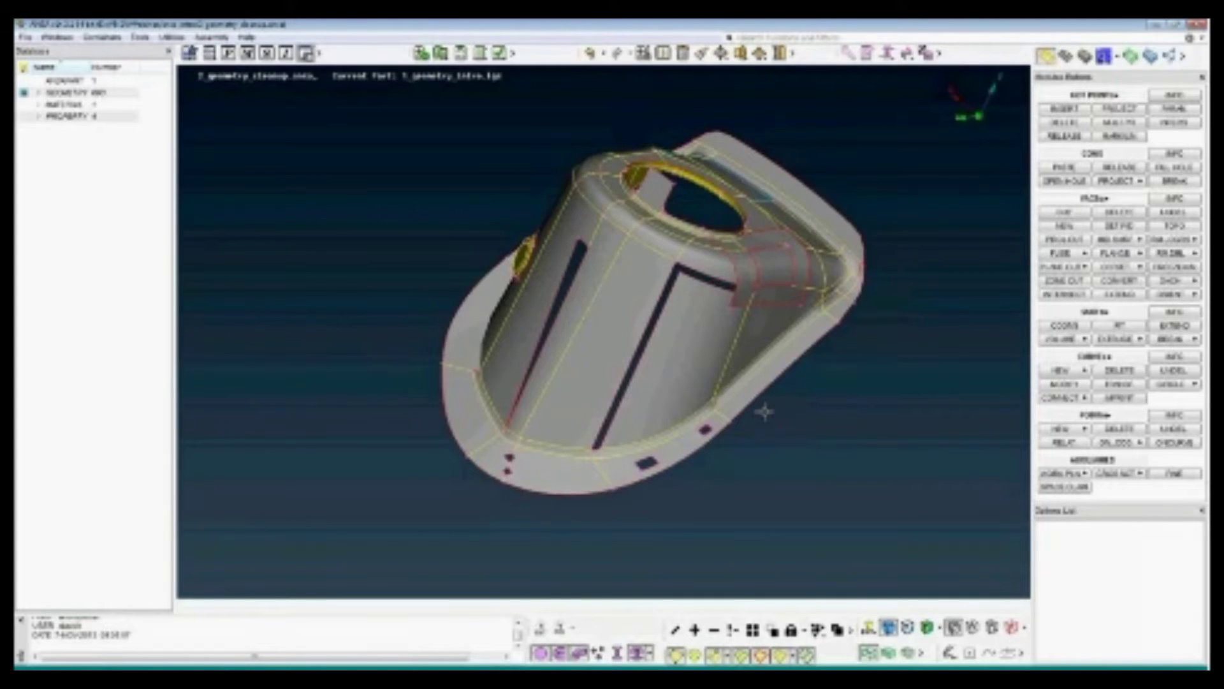
Compare the faces sharing the cyan triple cons beside the large round hole and delete the large one overlapping its neighbours
scroll(734, 269, up, 2)
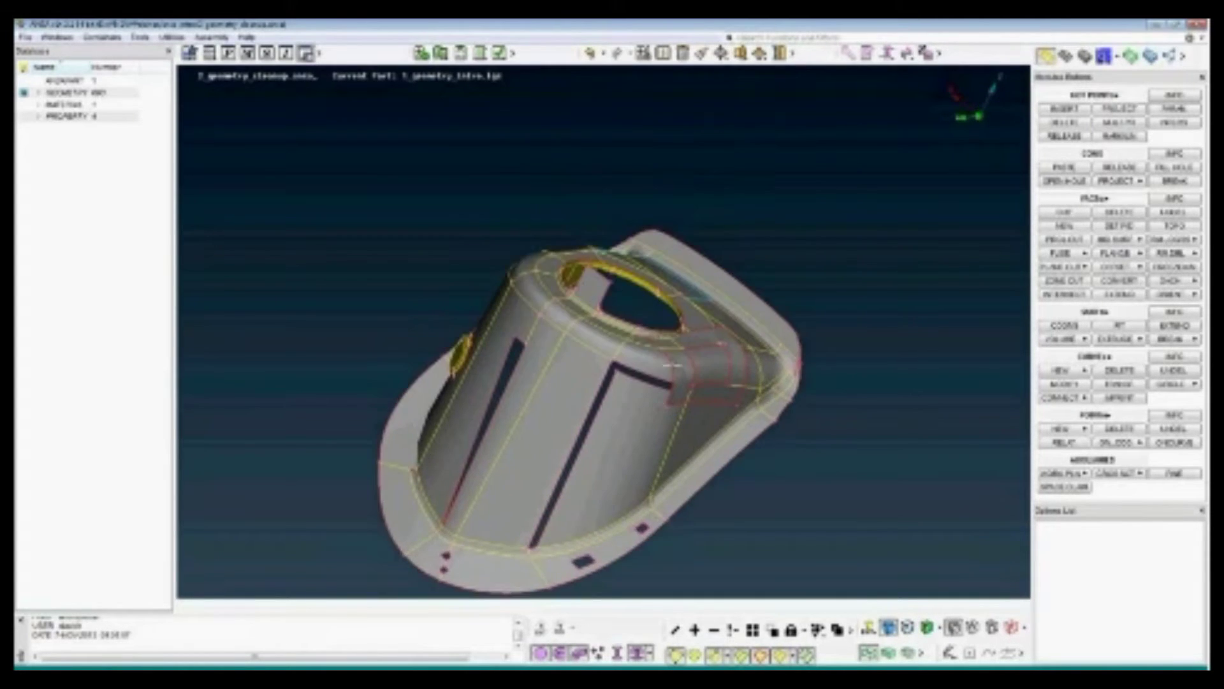
scroll(676, 296, up, 2)
scroll(679, 292, up, 5)
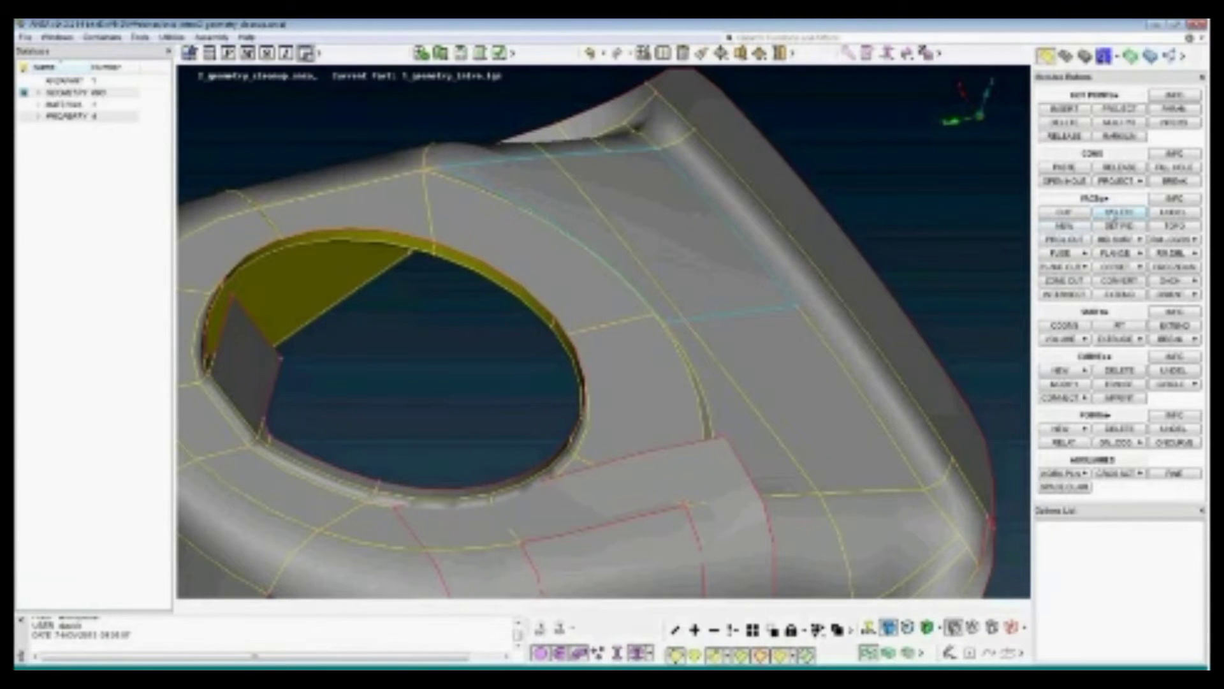
click(1114, 214)
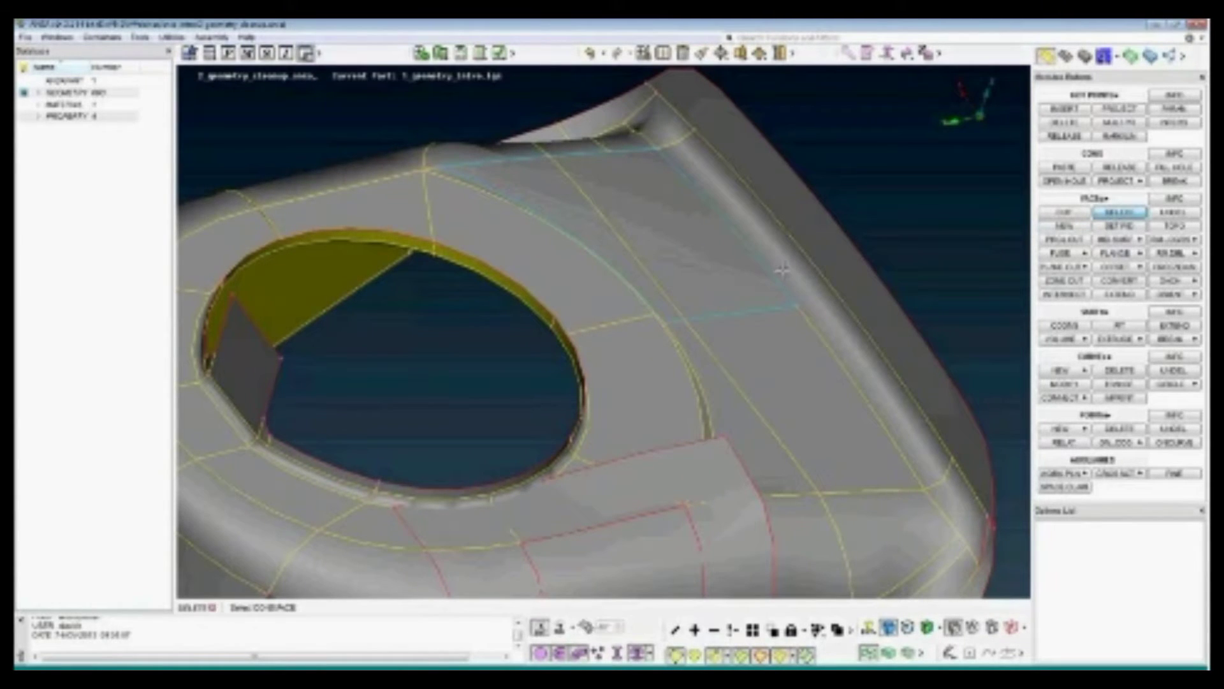
click(732, 313)
drag(732, 326, 801, 377)
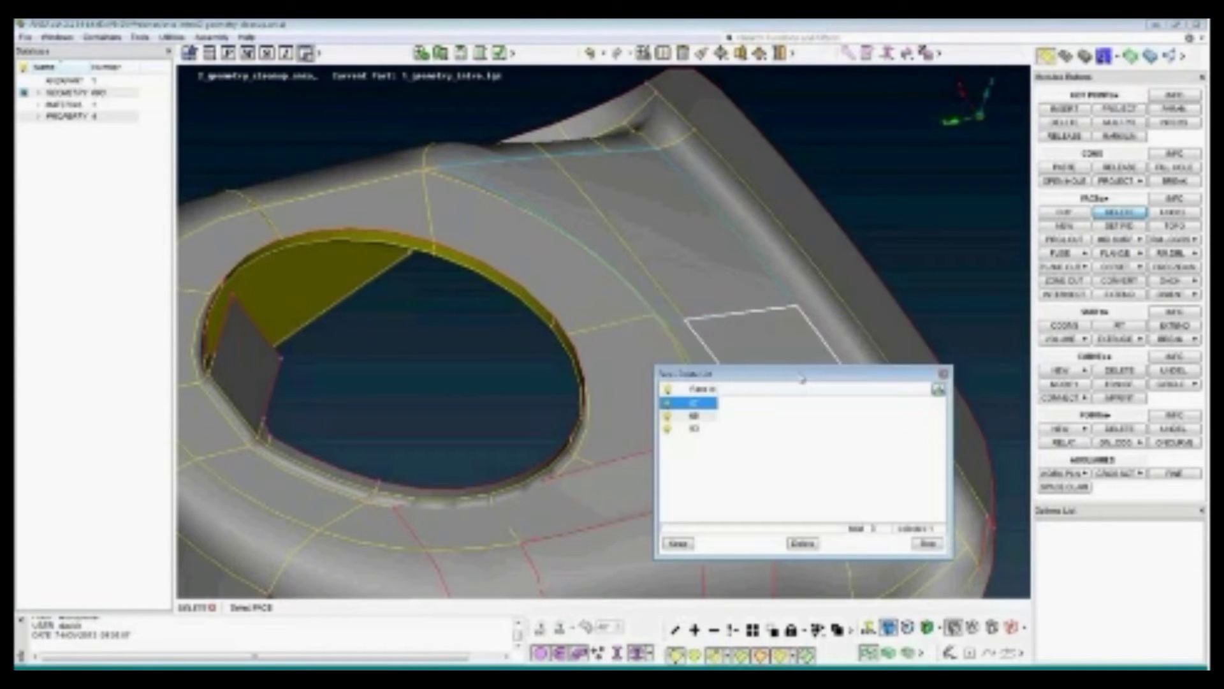
click(706, 416)
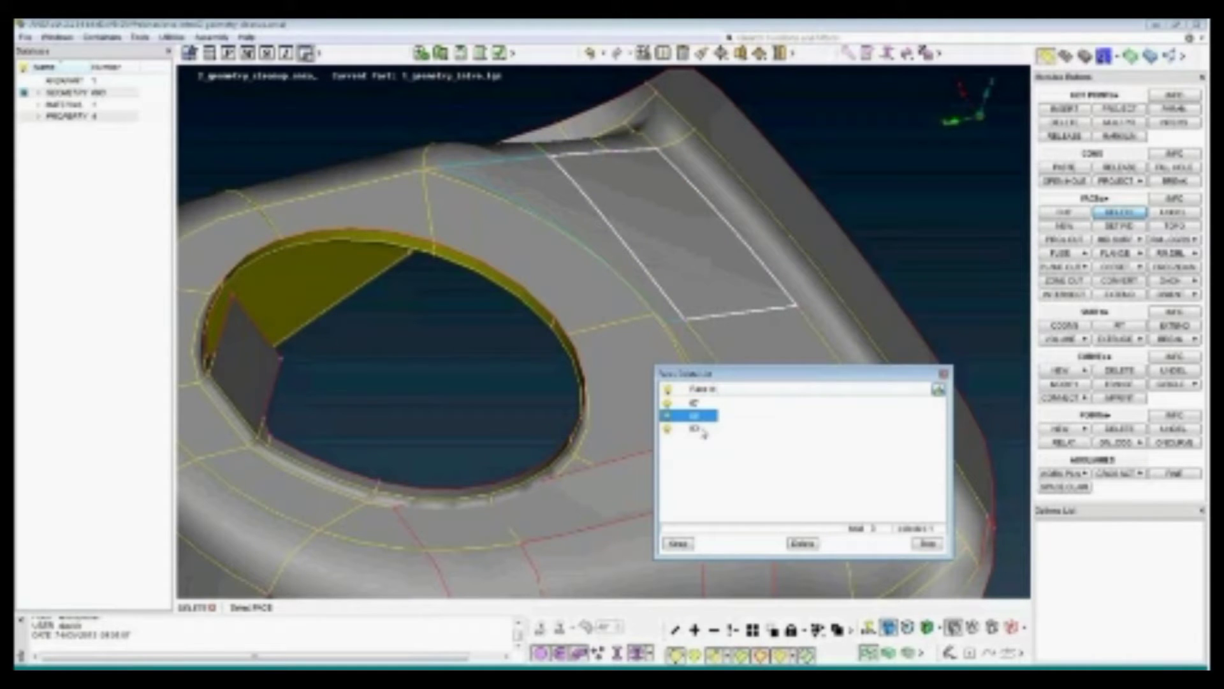
click(703, 429)
click(704, 404)
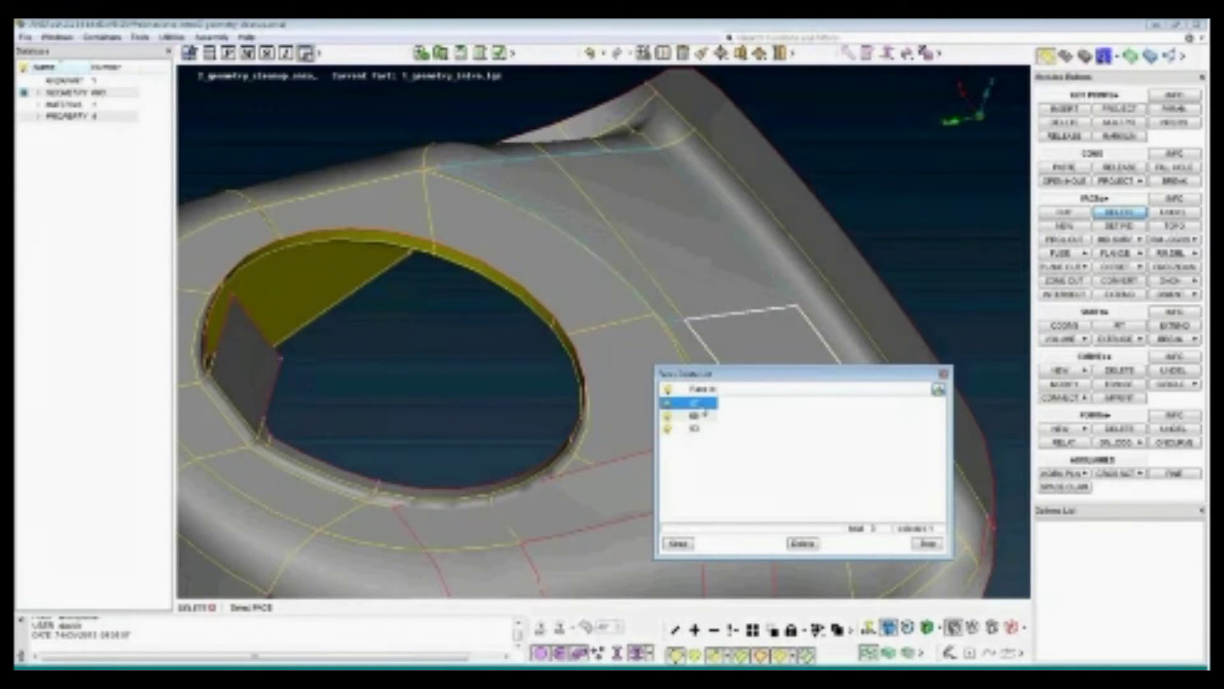
click(703, 416)
click(705, 428)
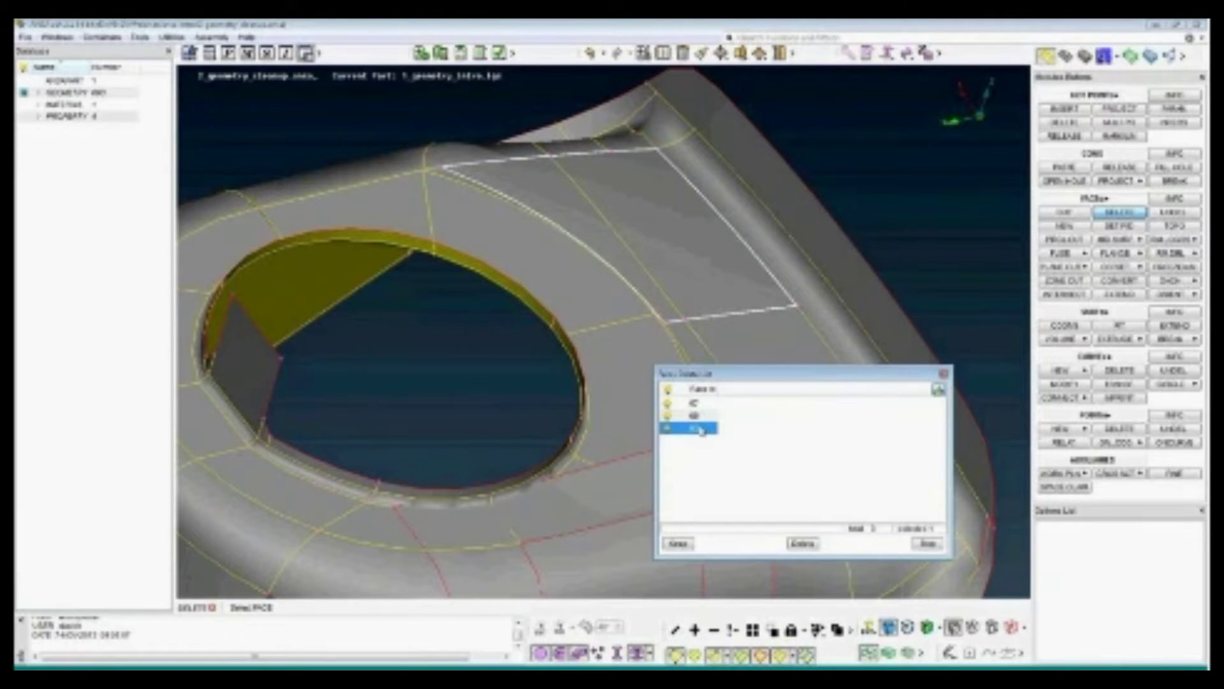
click(802, 543)
click(928, 544)
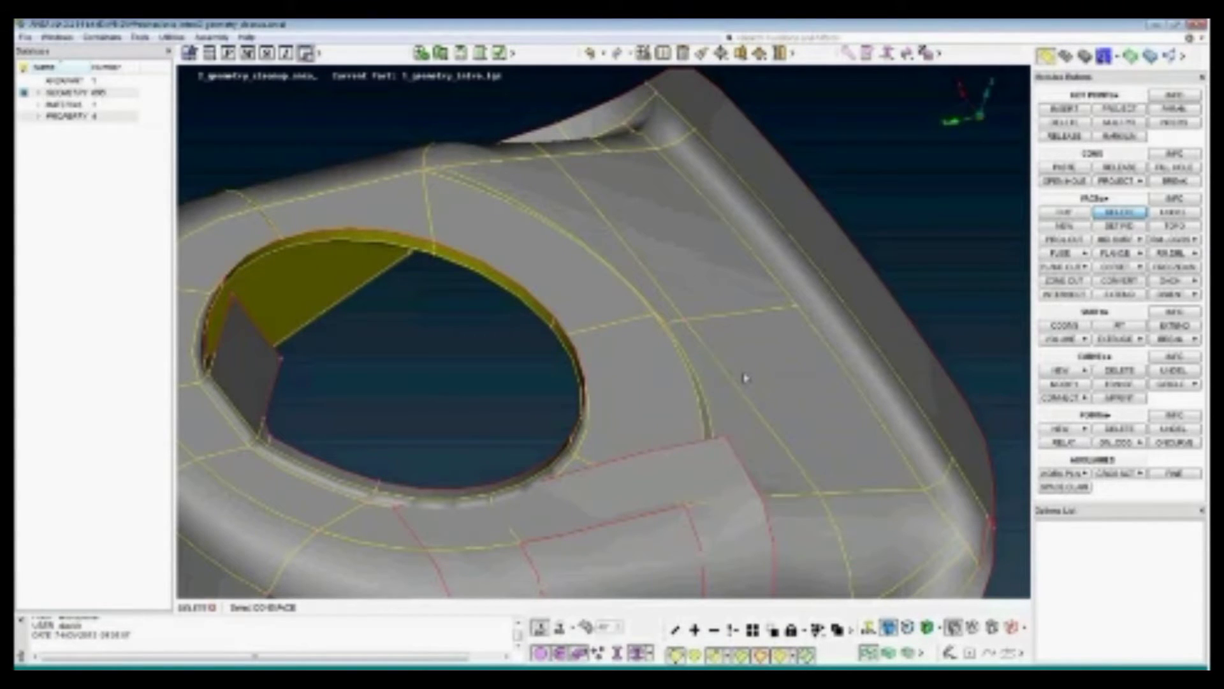
Inspect the oversized face covering the gap in the rounded edge by hiding it and isolating it, and redisplay all faces
scroll(658, 297, down, 5)
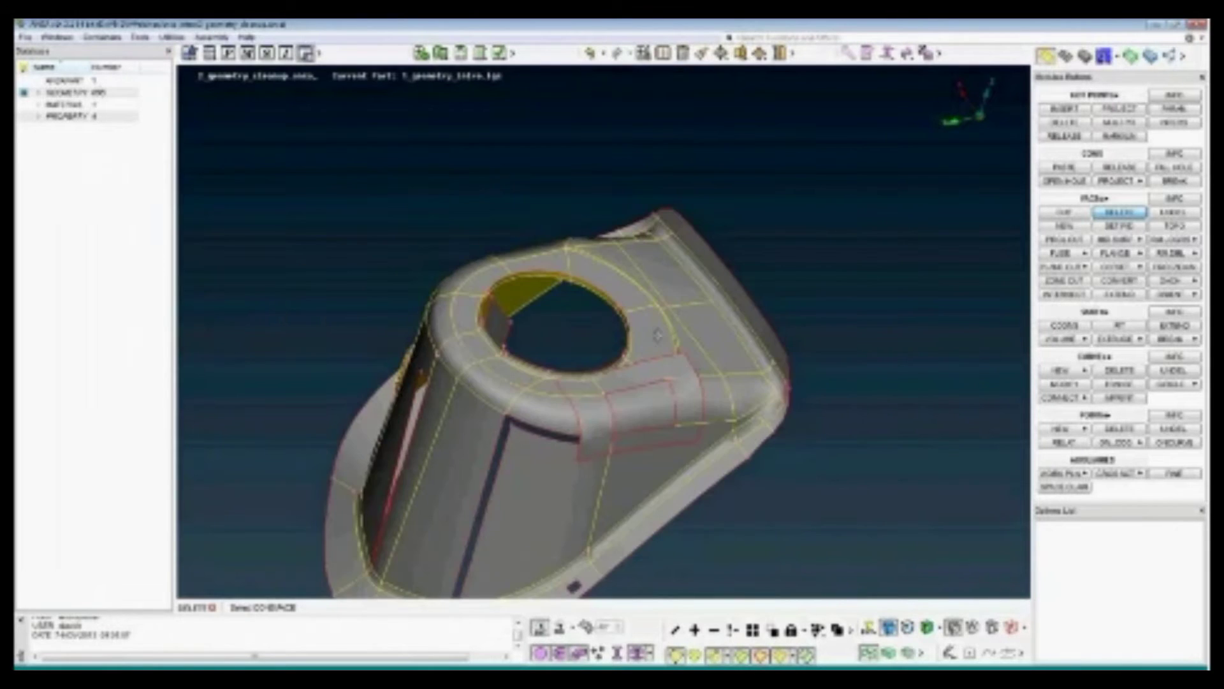
ctrl+drag(664, 314, 645, 305)
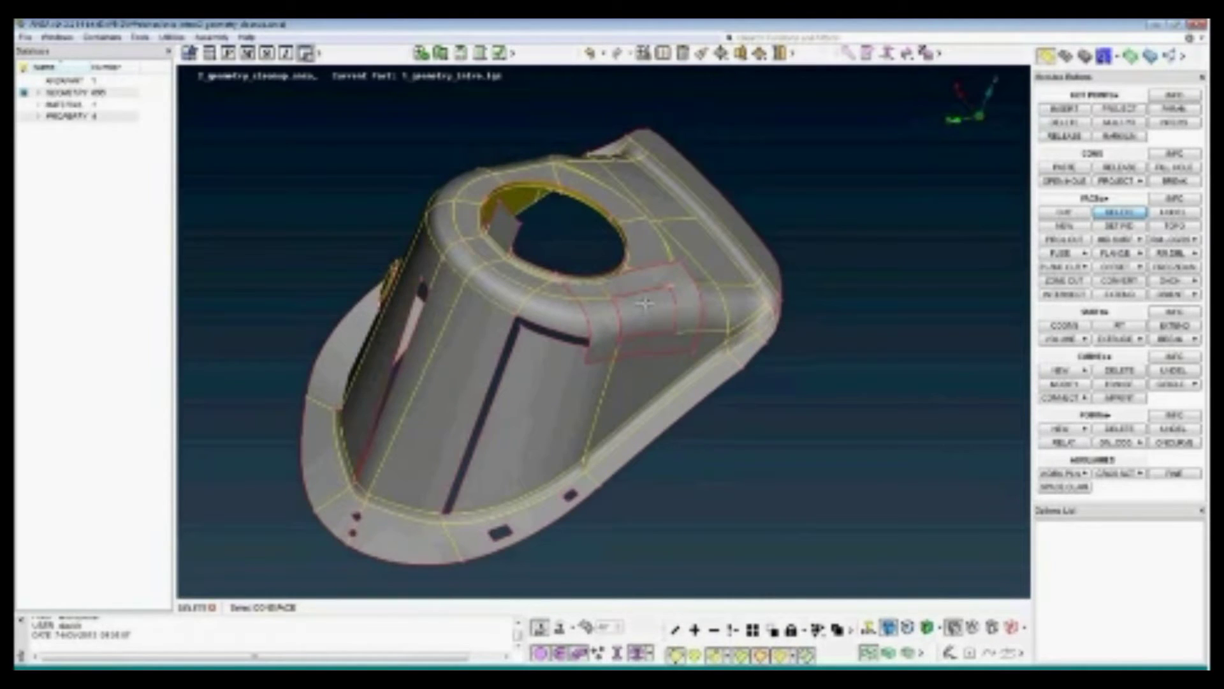
ctrl+middle_drag(644, 302, 658, 320)
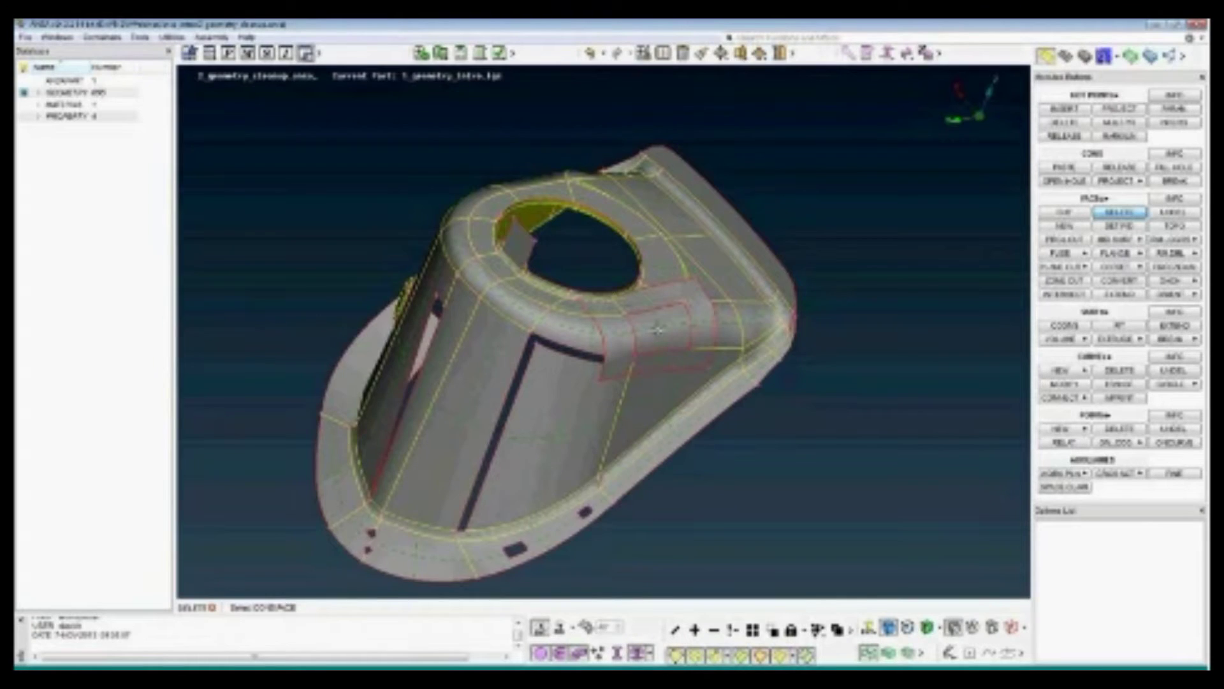
scroll(658, 328, up, 5)
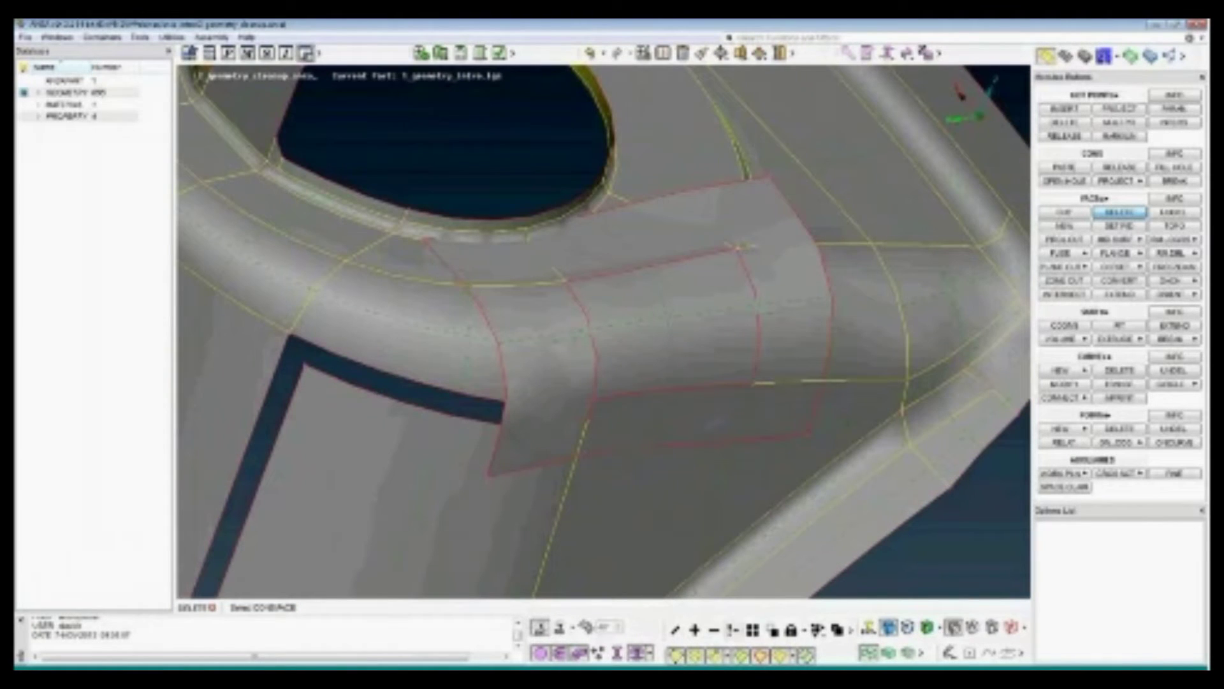
click(715, 630)
click(679, 323)
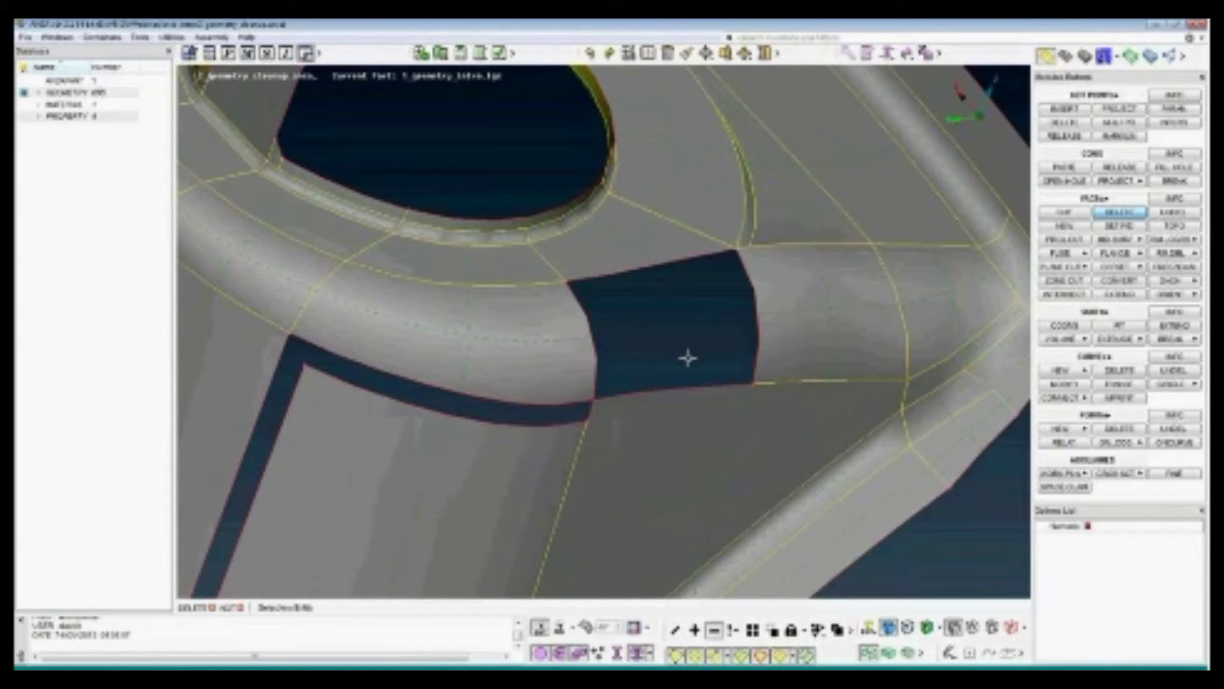
click(773, 630)
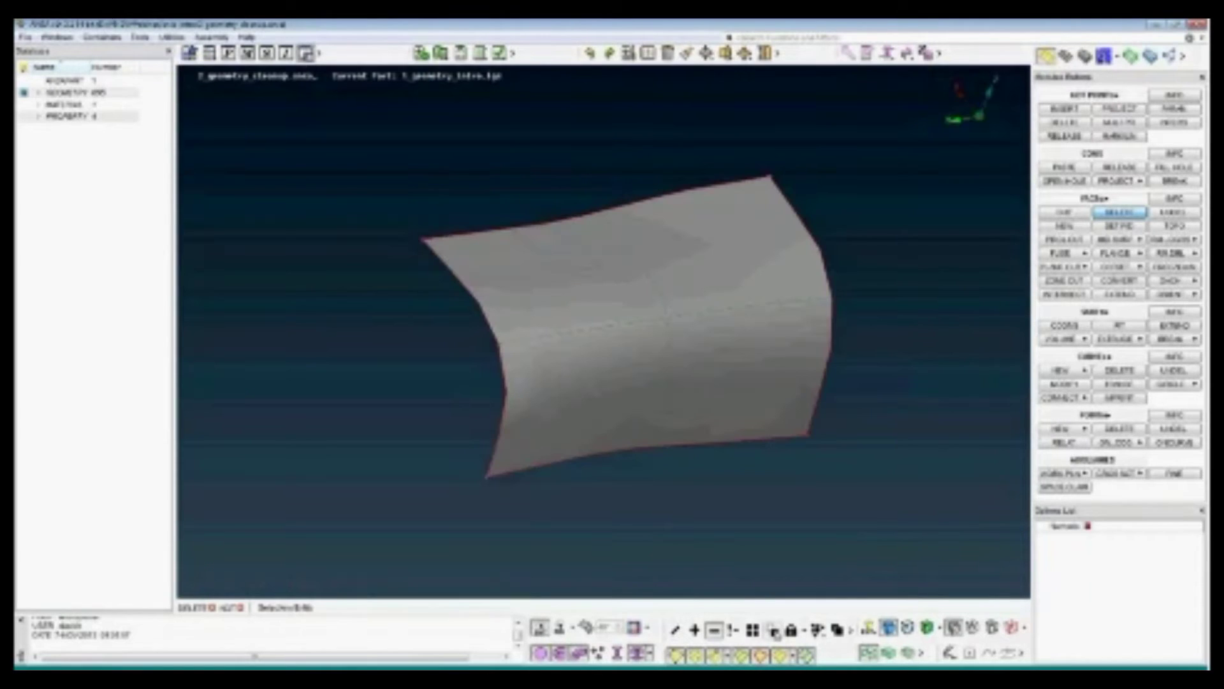
click(754, 630)
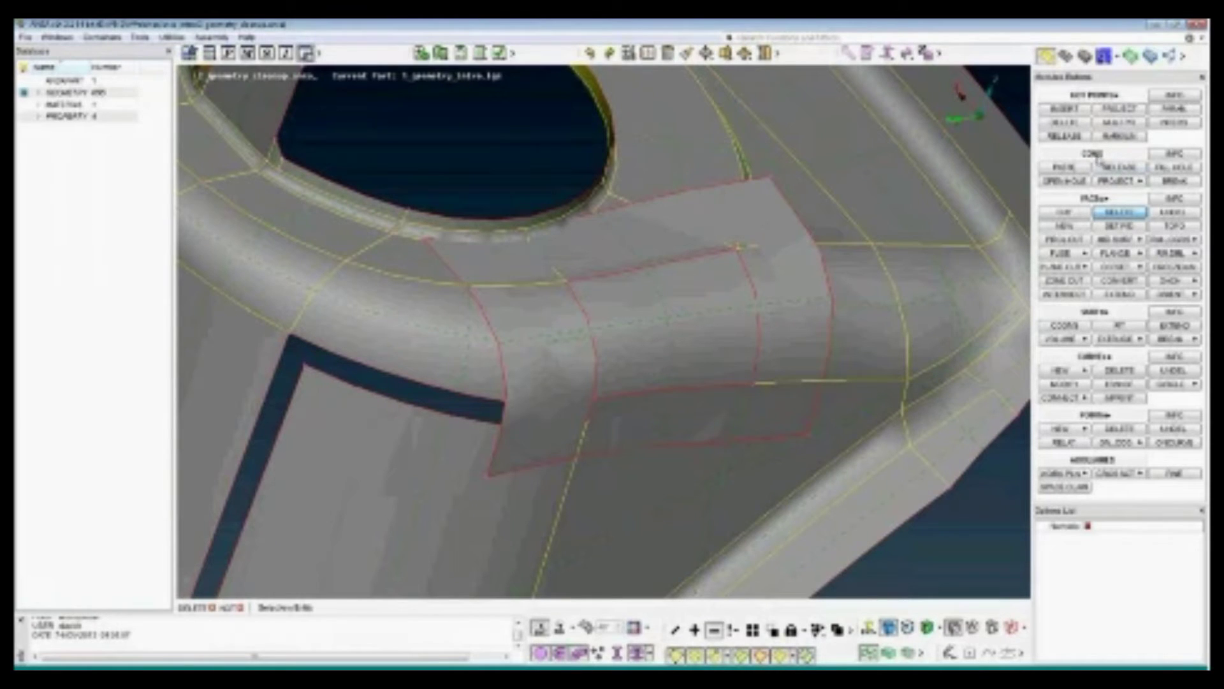
Project only the four red cons bordering the gap in the rounded edge onto the oversized face covering it
click(1112, 181)
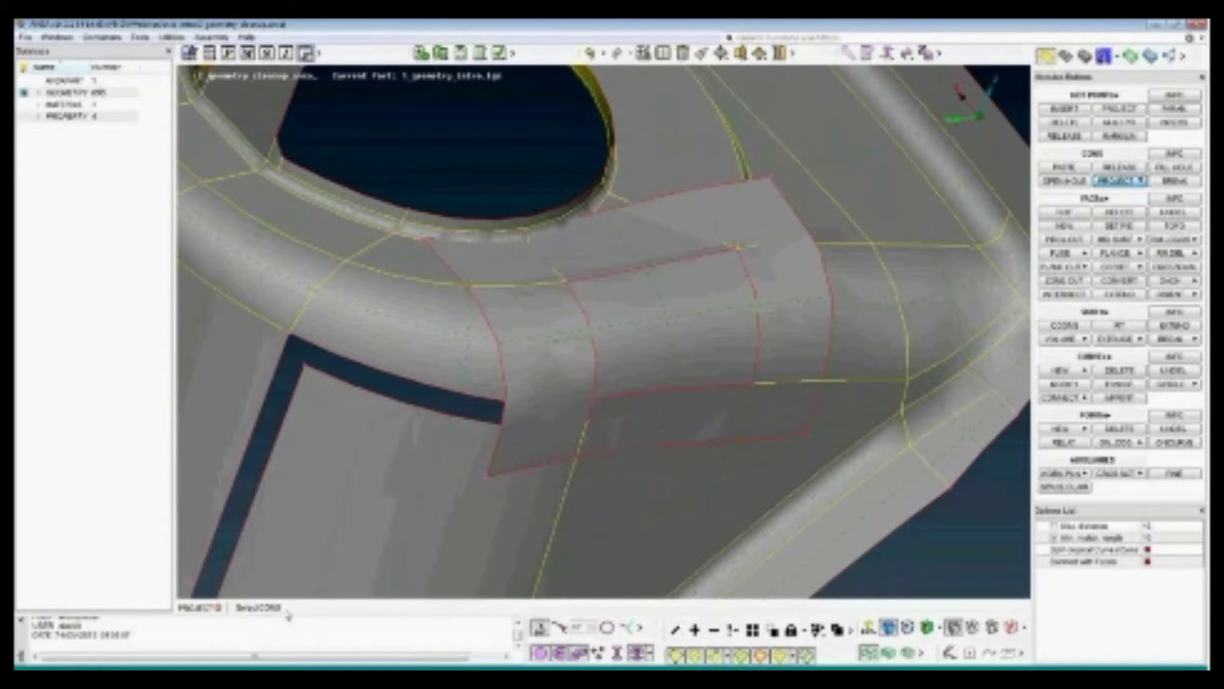
click(614, 271)
click(583, 310)
click(689, 387)
click(755, 329)
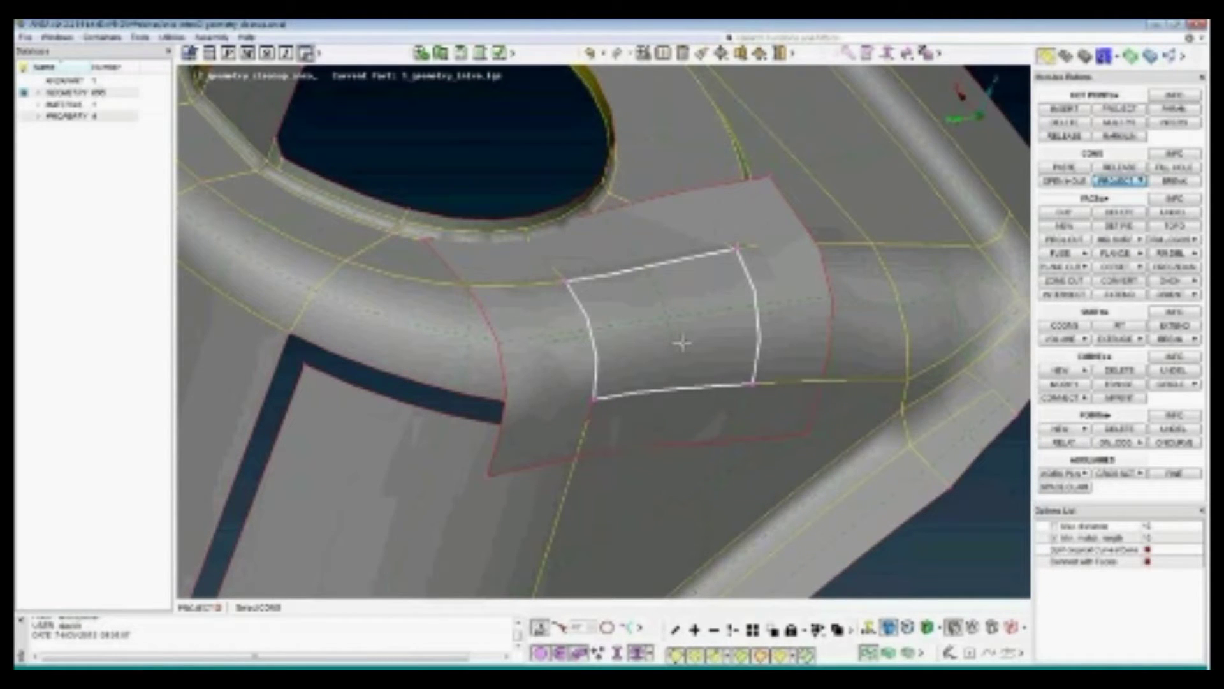
click(503, 403)
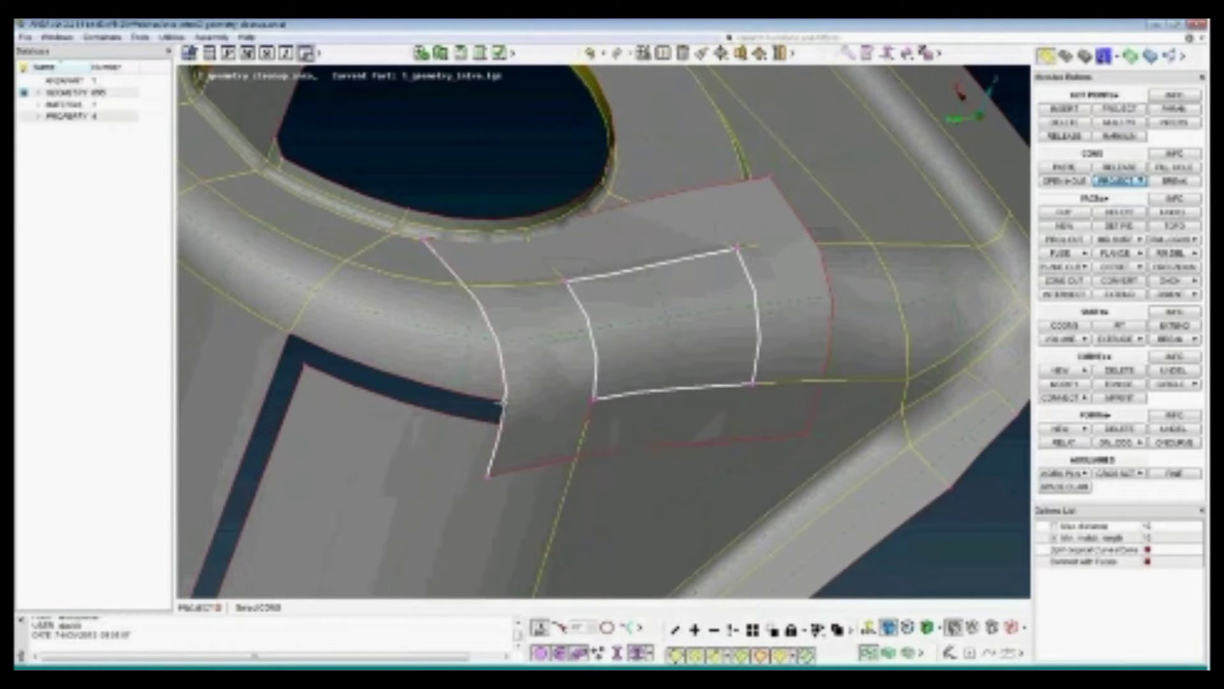
click(489, 396)
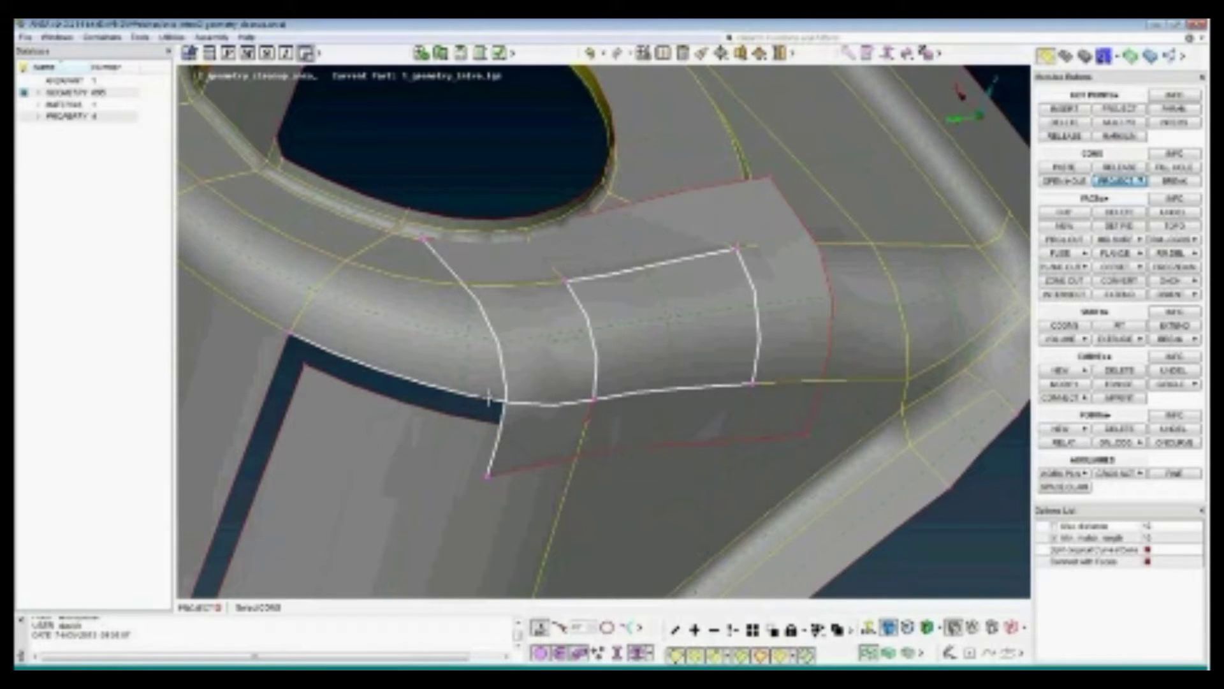
right_click(489, 397)
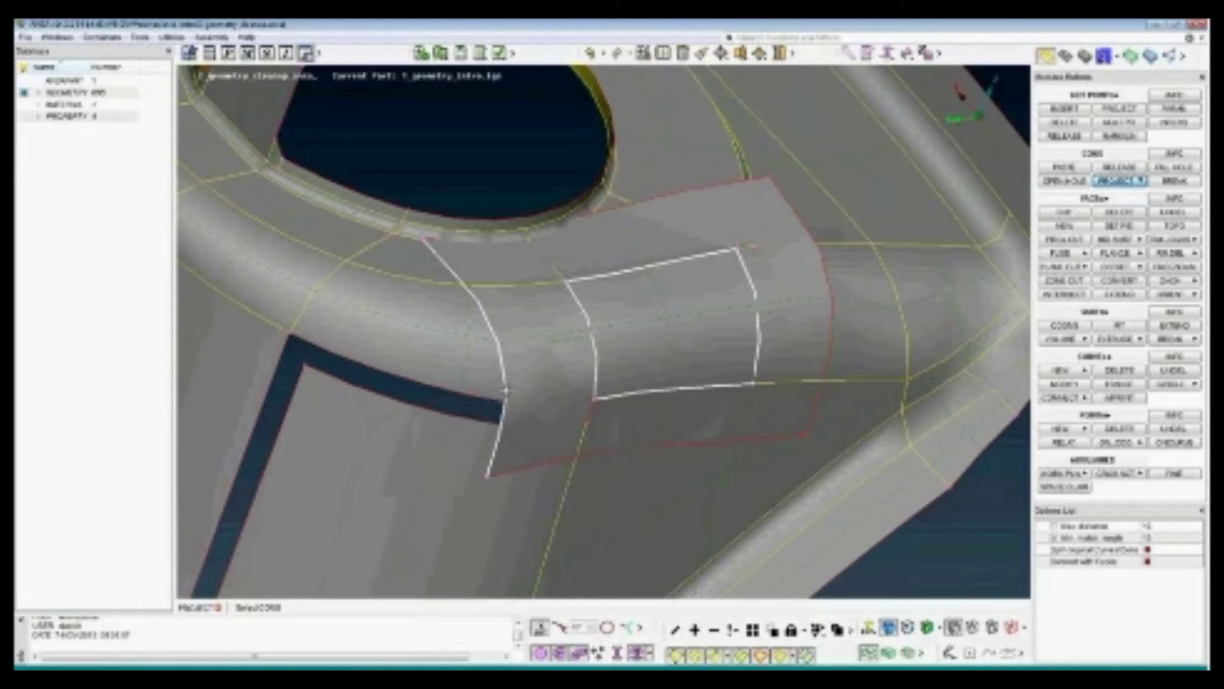
right_click(505, 391)
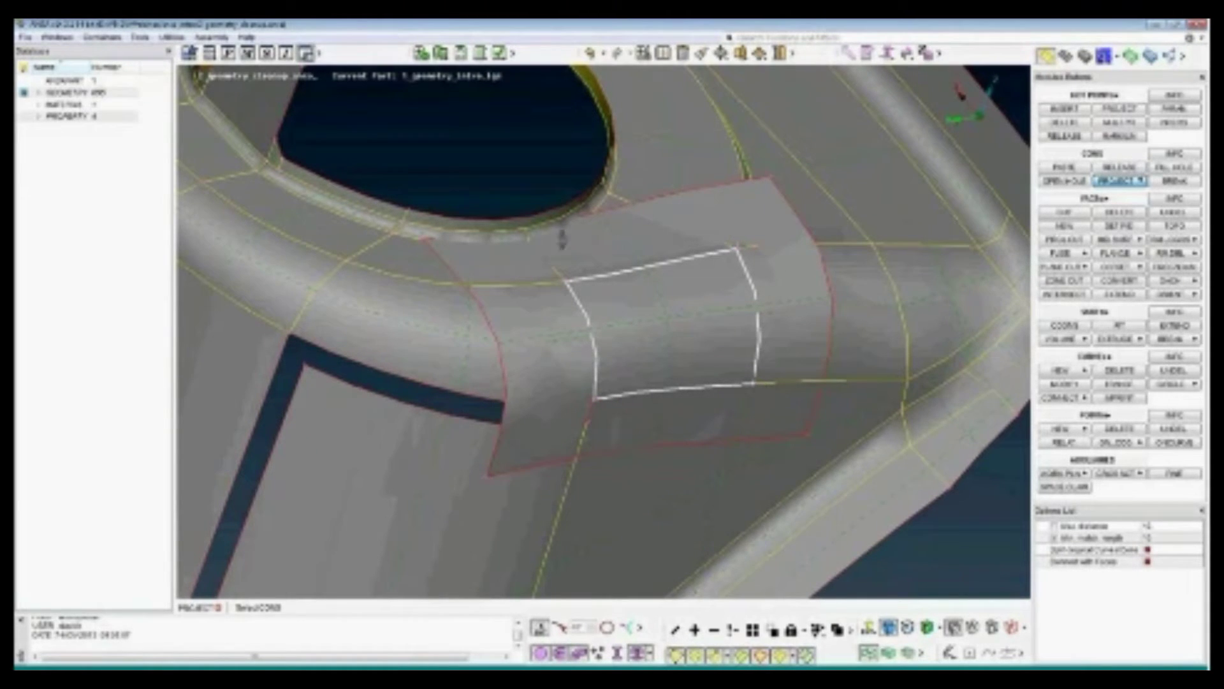
middle_click(495, 333)
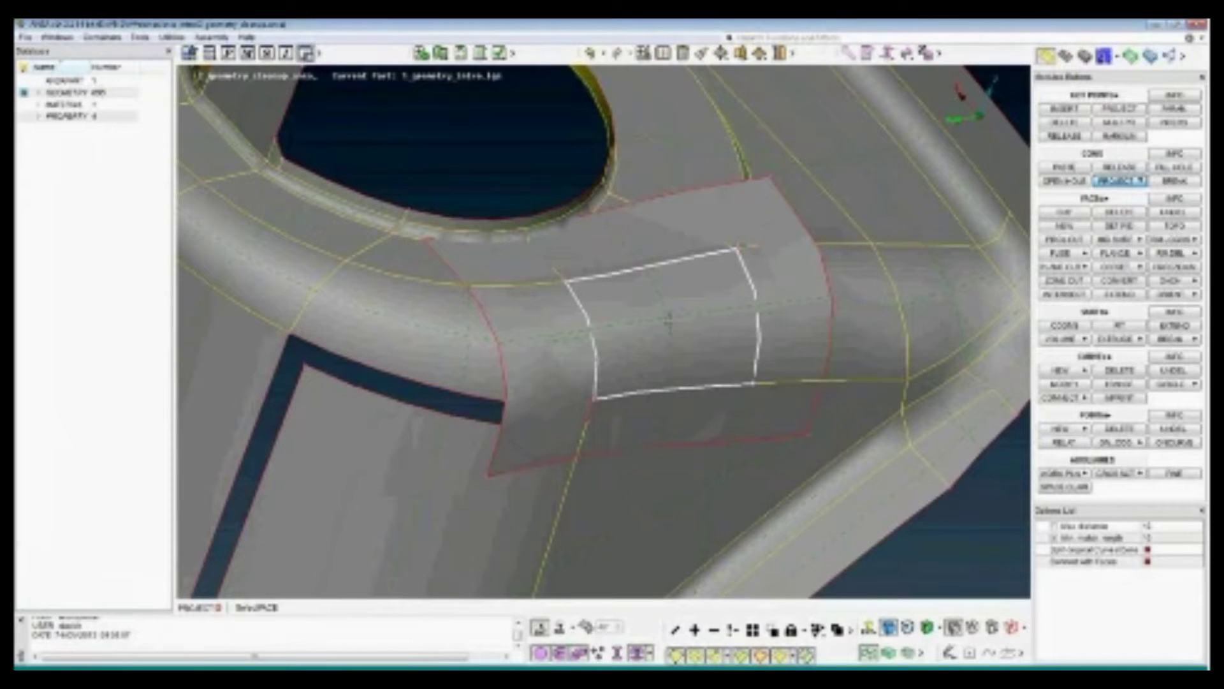
click(668, 319)
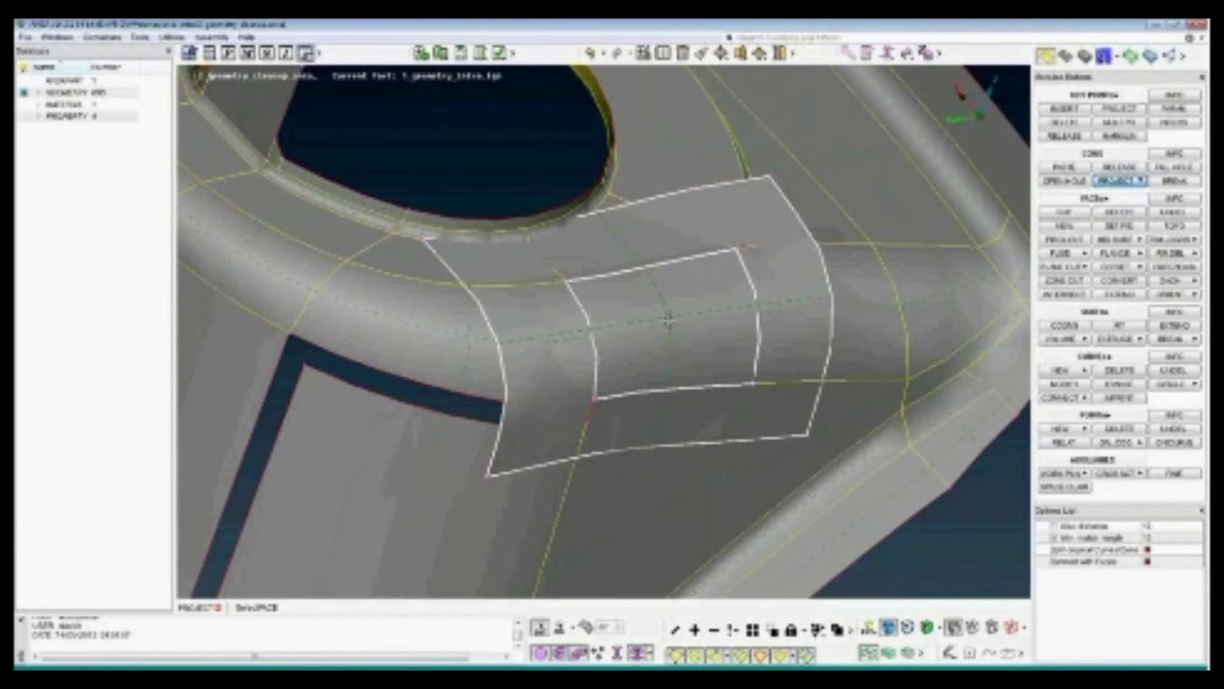
middle_click(668, 319)
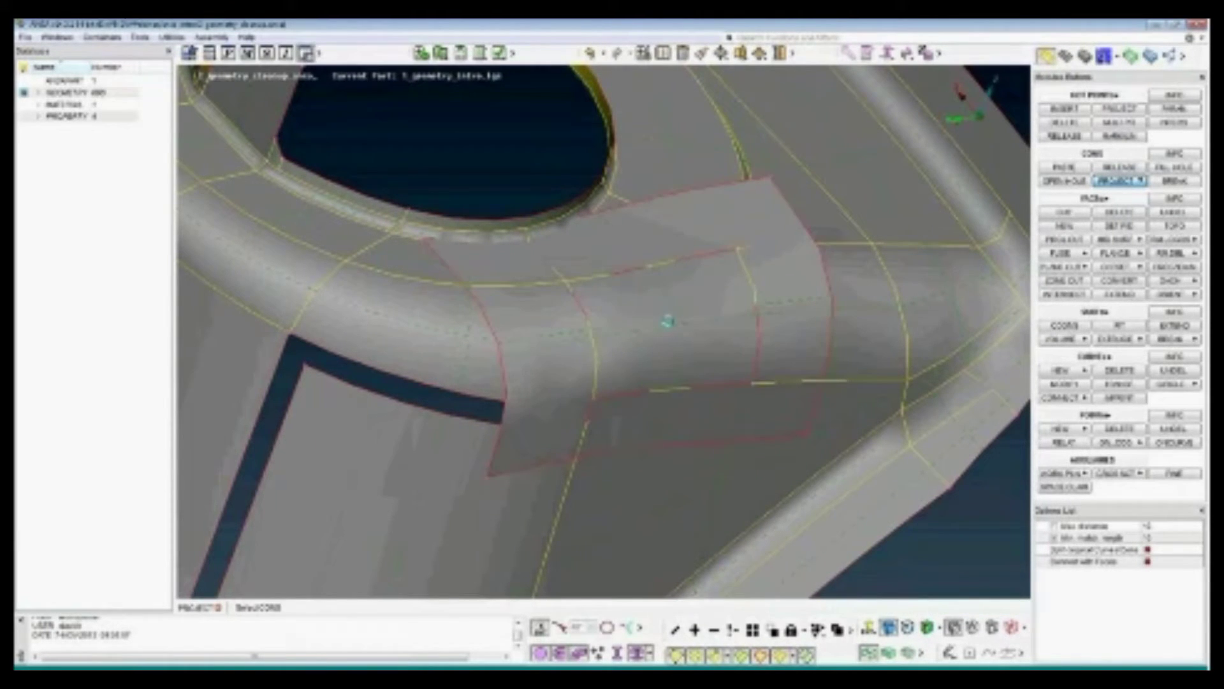
Isolate the inner patch and the outer remainder of the face split by the projected cons
click(733, 630)
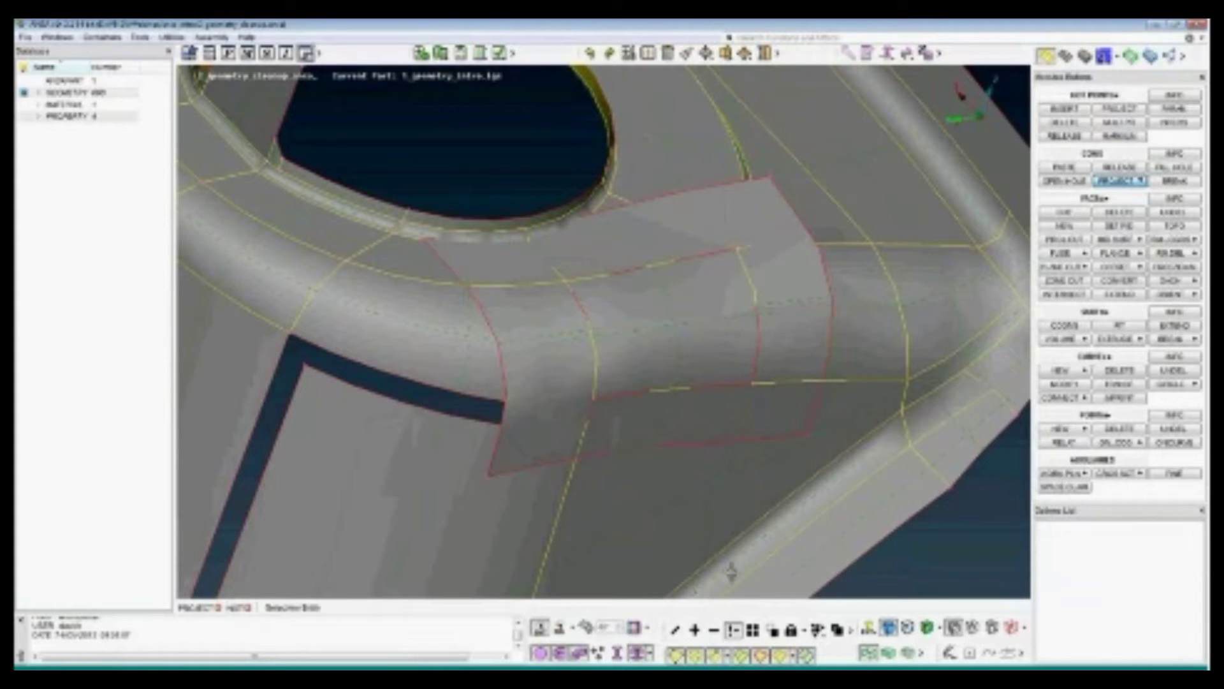
click(687, 330)
click(504, 419)
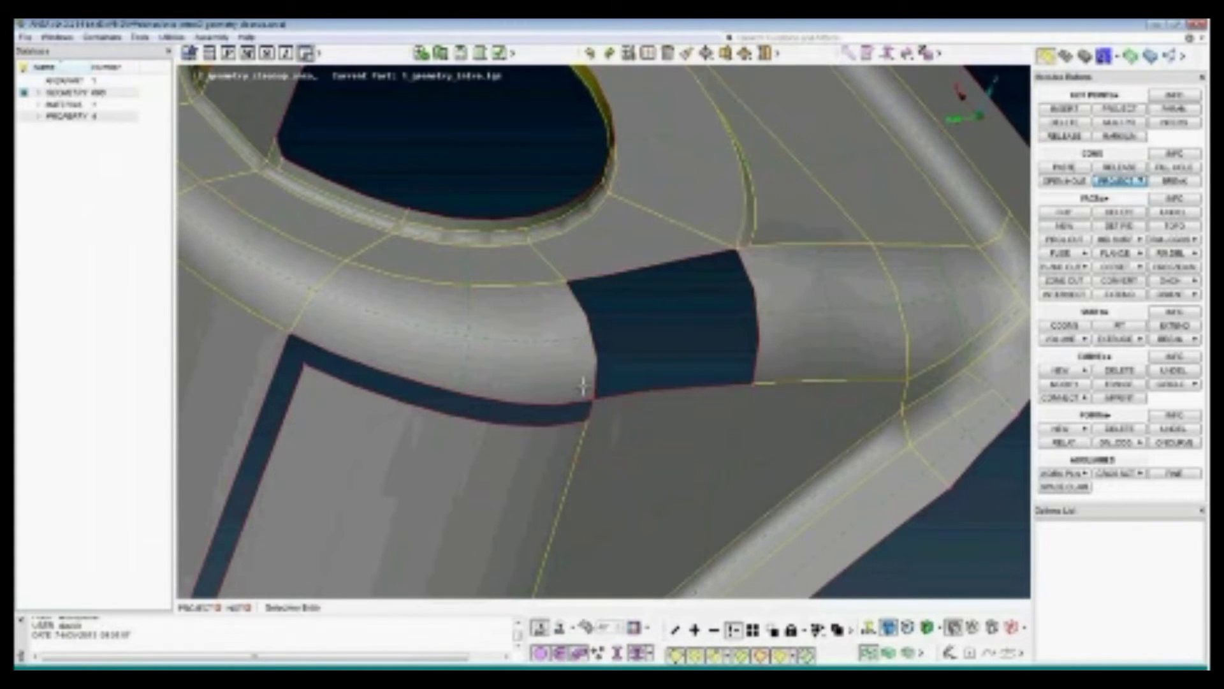
right_click(583, 385)
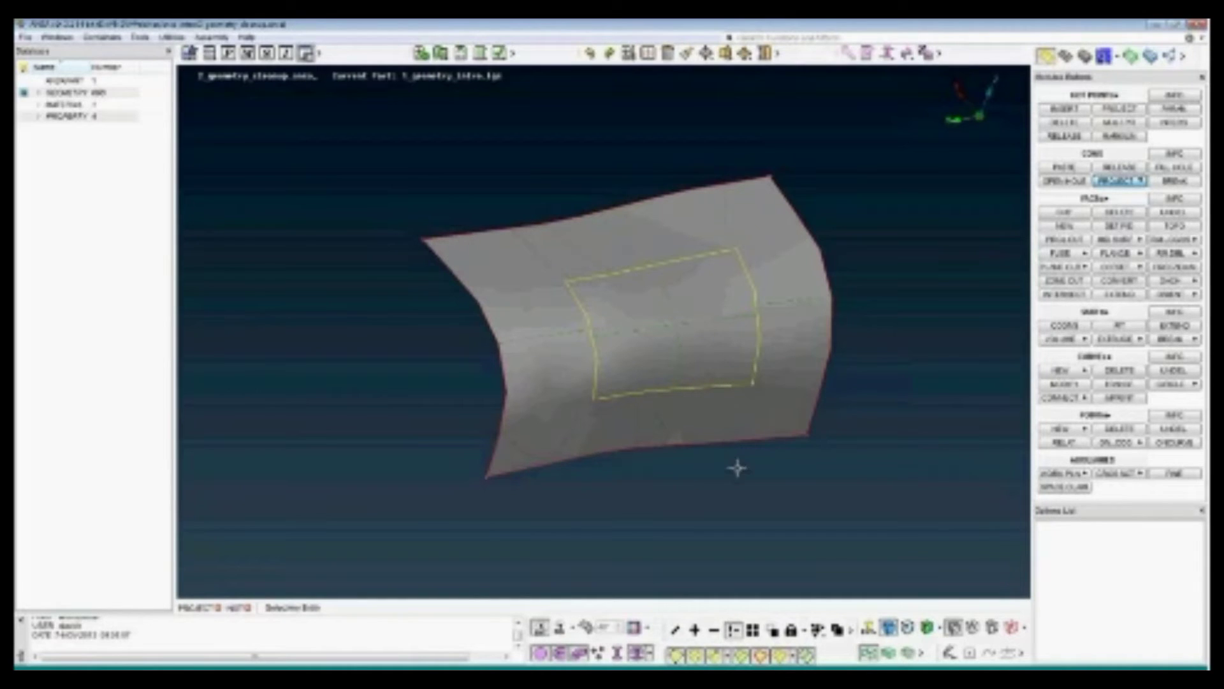
Delete the excess face surrounding the inner patch and redisplay the whole part
click(1111, 216)
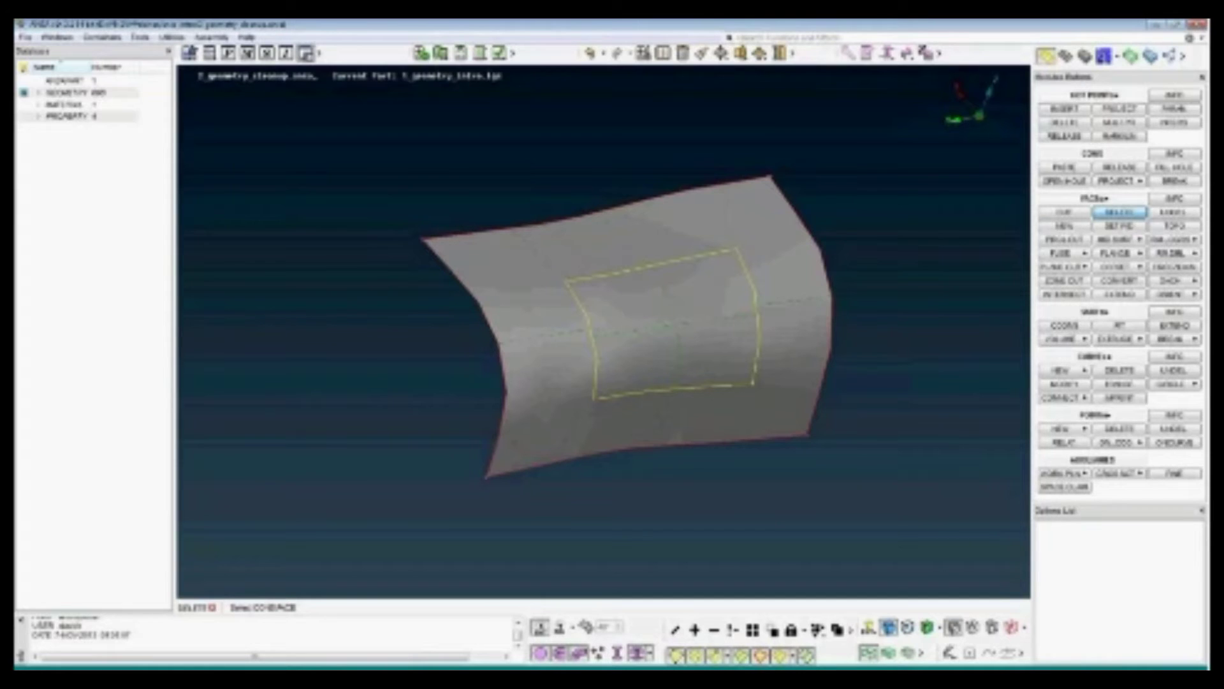
click(791, 301)
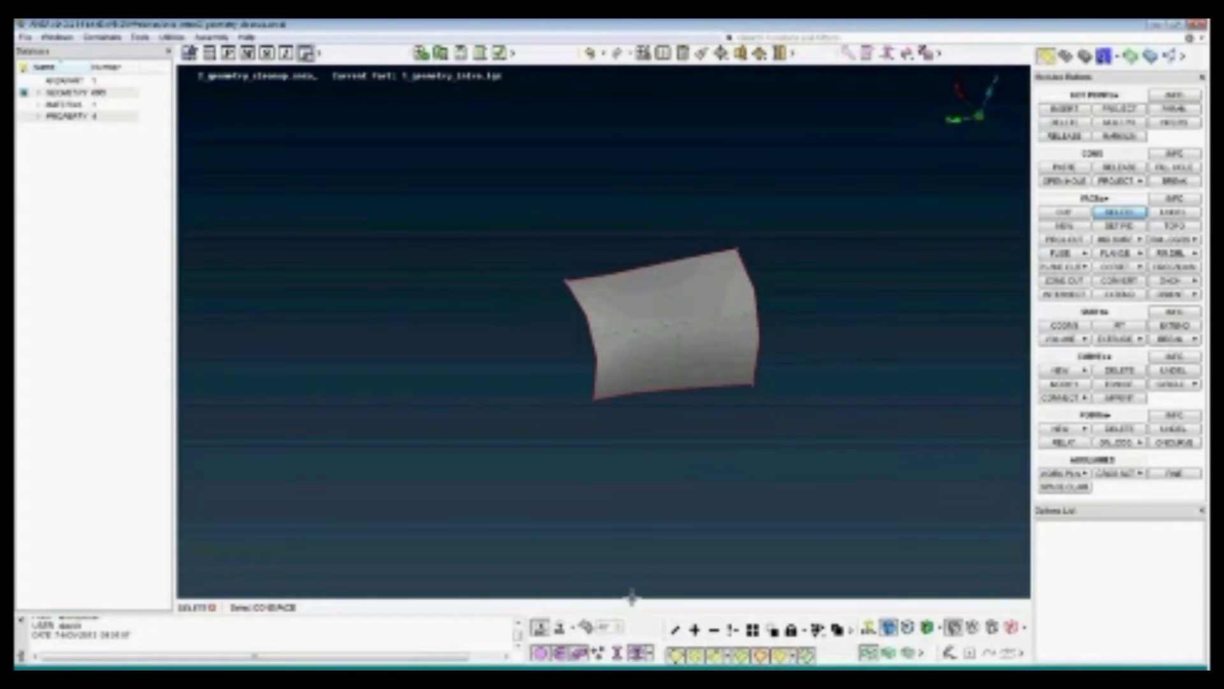
click(753, 630)
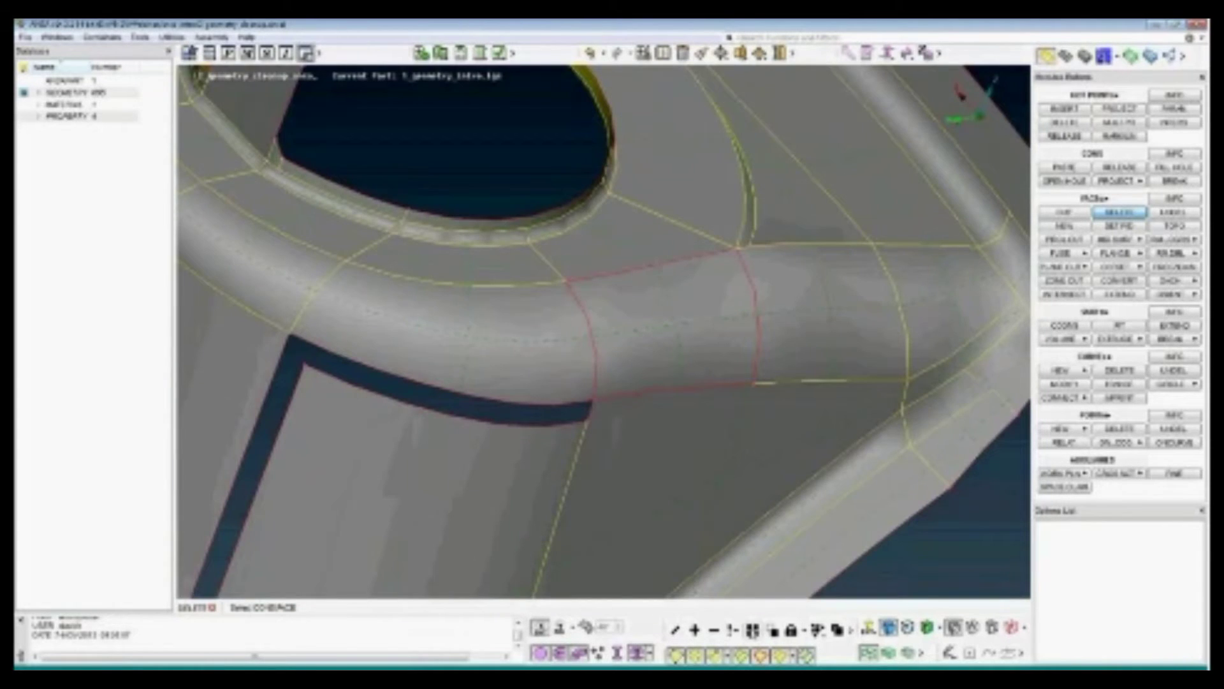
middle_click(745, 430)
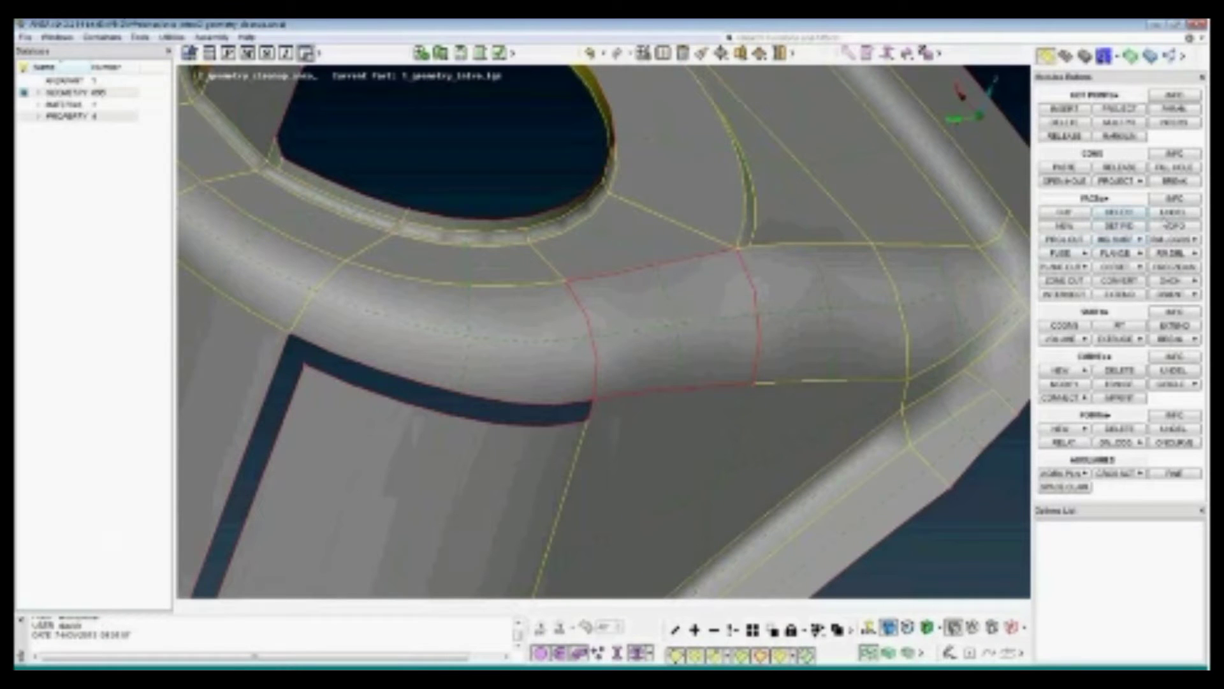
Connect the trimmed patch to its neighbouring faces by running Topo on all the red cons around it
click(1176, 226)
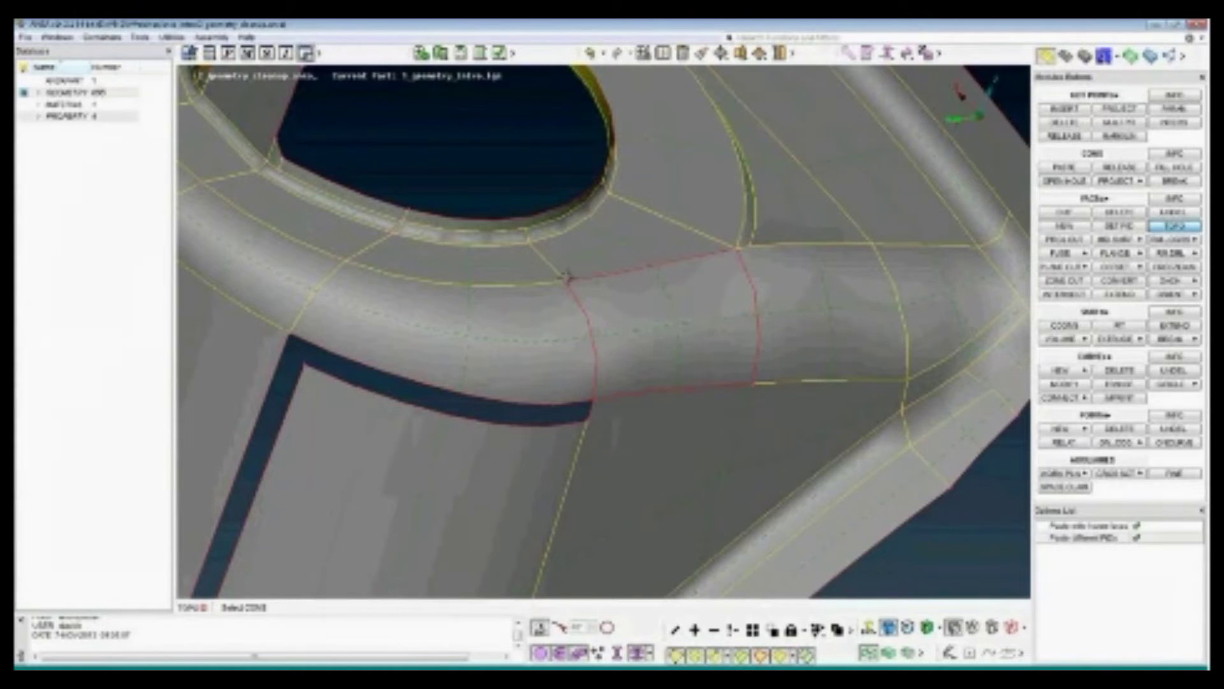
drag(544, 234, 802, 431)
scroll(801, 431, down, 2)
middle_click(801, 431)
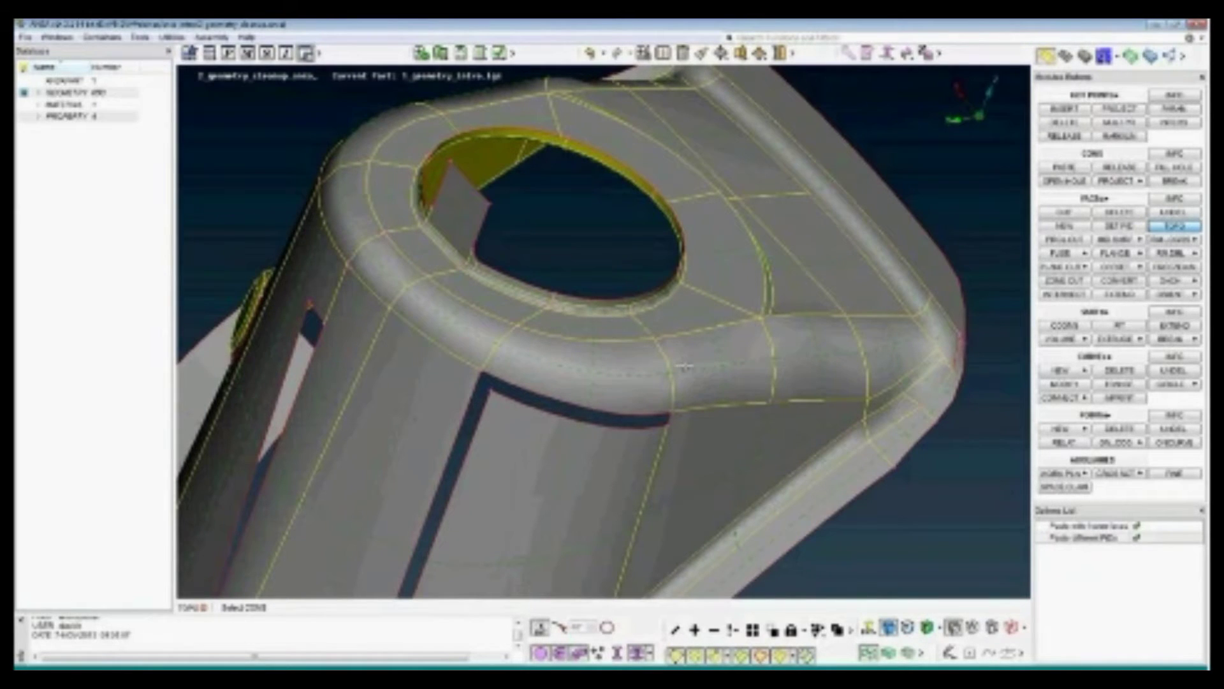
Inspect the underlying surfaces of the face beside the wedge-shaped gap and the face bordered by the narrow L-shaped gap
ctrl+middle_drag(617, 431, 724, 197)
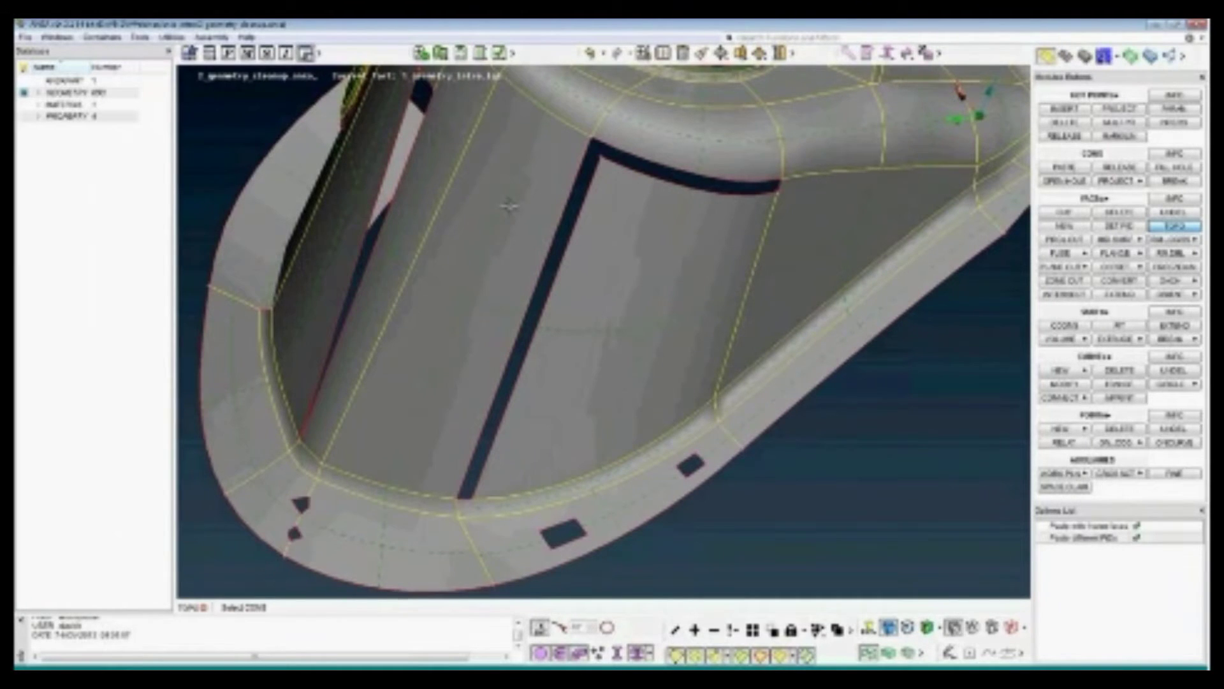
ctrl+middle_drag(575, 260, 613, 260)
mouse_move(613, 260)
ctrl+mouse_down()
mouse_move(623, 282)
mouse_move(631, 266)
ctrl+mouse_up()
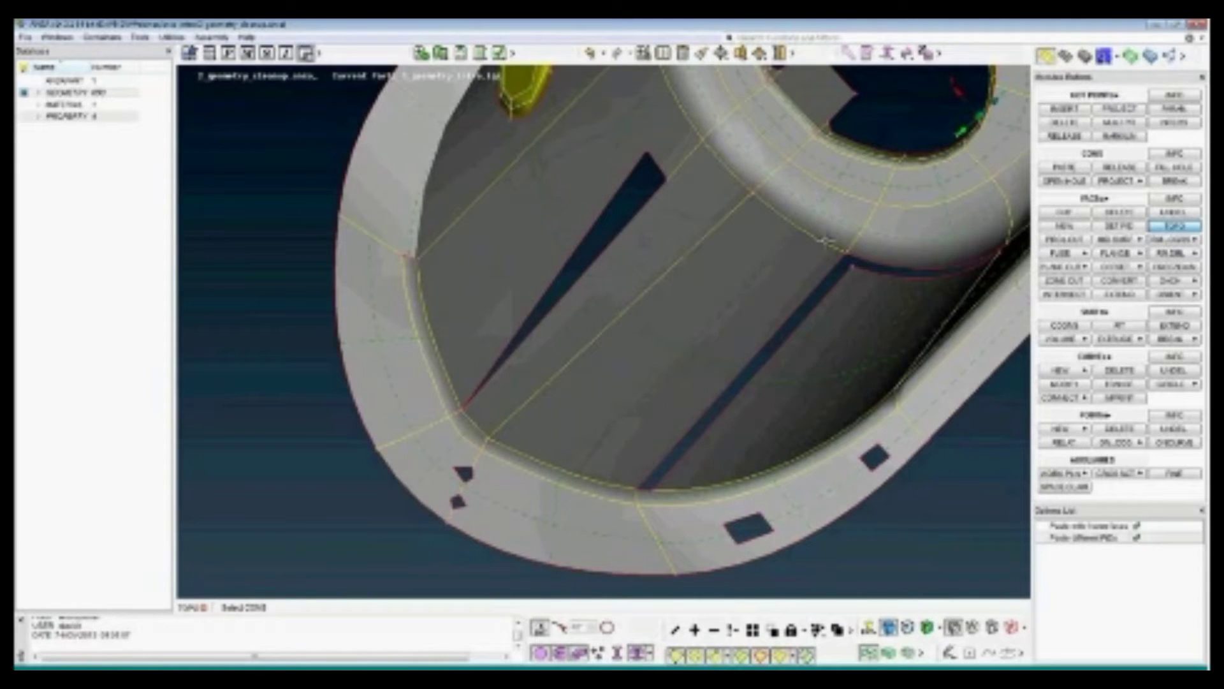
click(1072, 226)
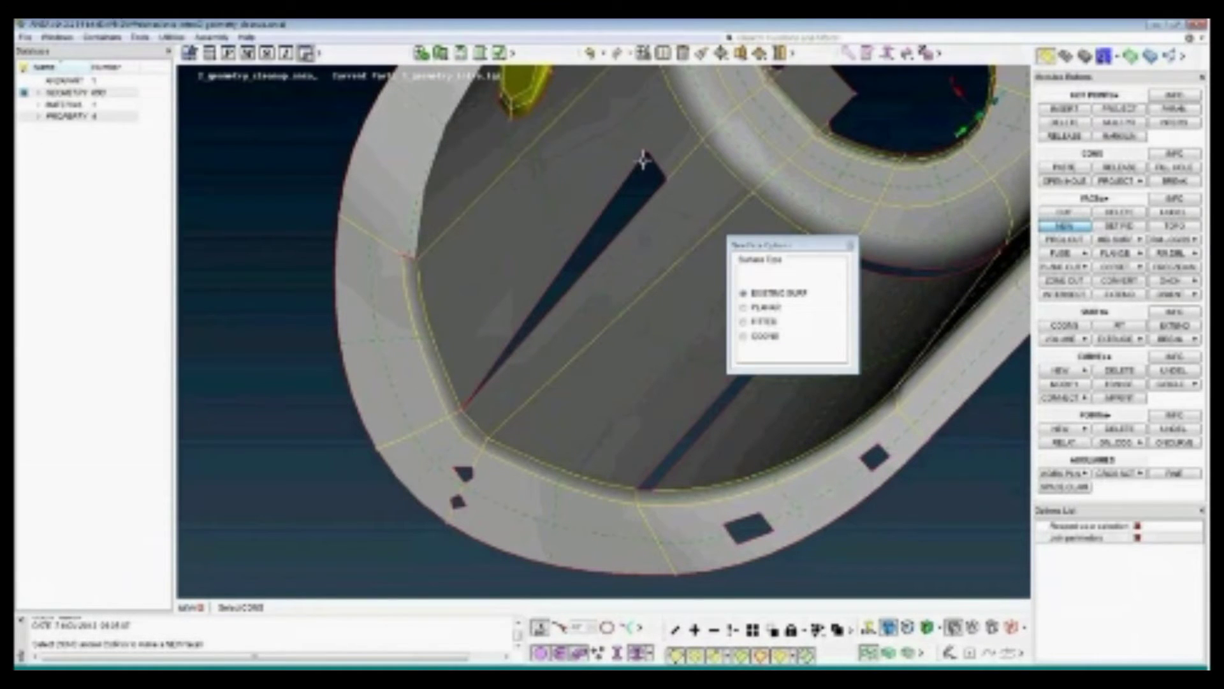
key(Escape)
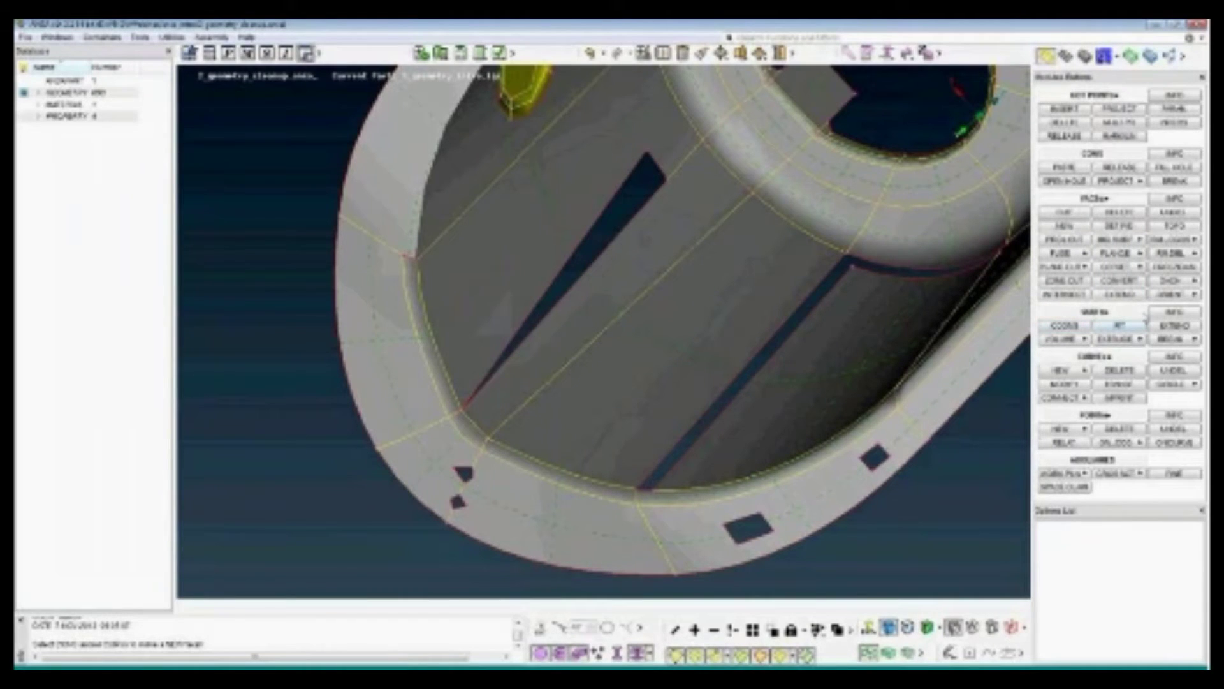
click(1166, 314)
click(556, 206)
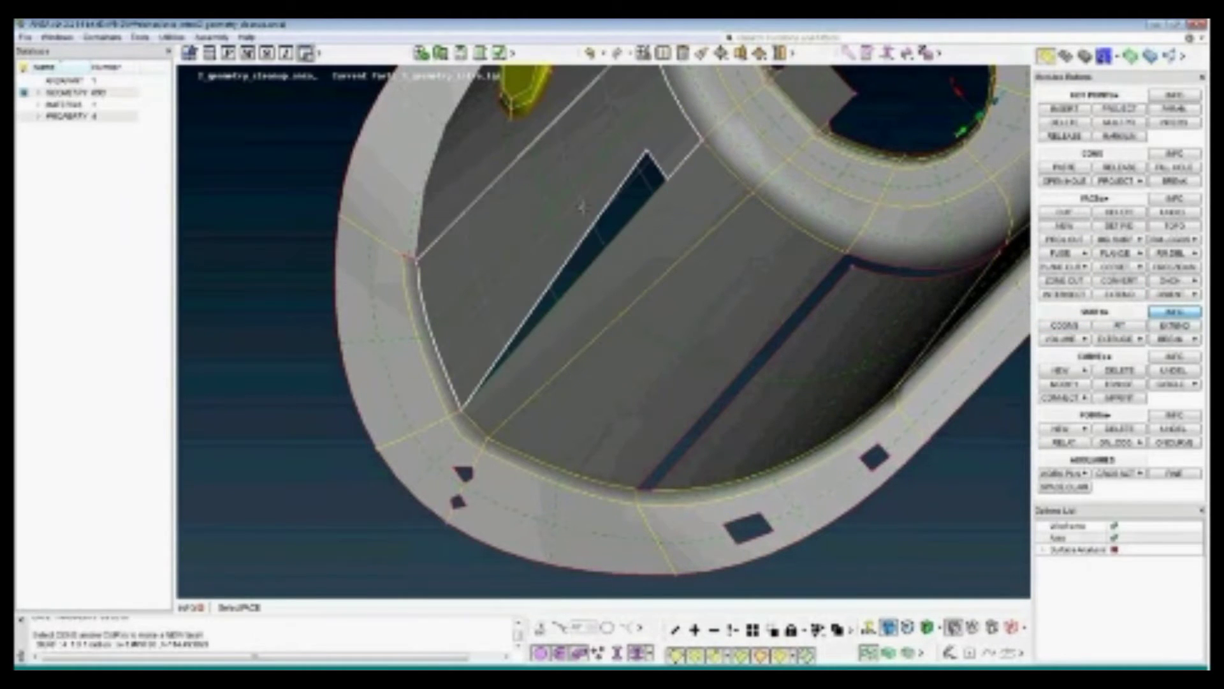
mouse_move(620, 213)
ctrl+mouse_down()
mouse_move(608, 216)
mouse_move(637, 211)
mouse_move(629, 205)
ctrl+mouse_up()
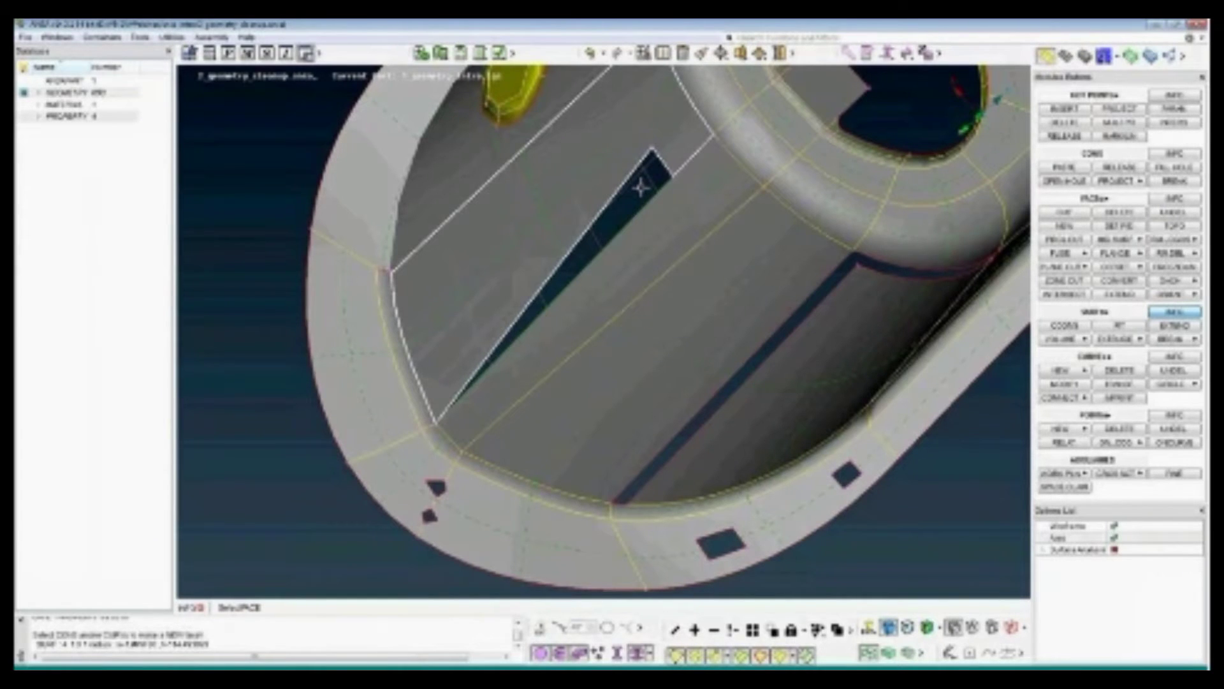
click(866, 355)
mouse_move(862, 355)
ctrl+mouse_down()
mouse_move(840, 342)
mouse_move(858, 350)
ctrl+mouse_up()
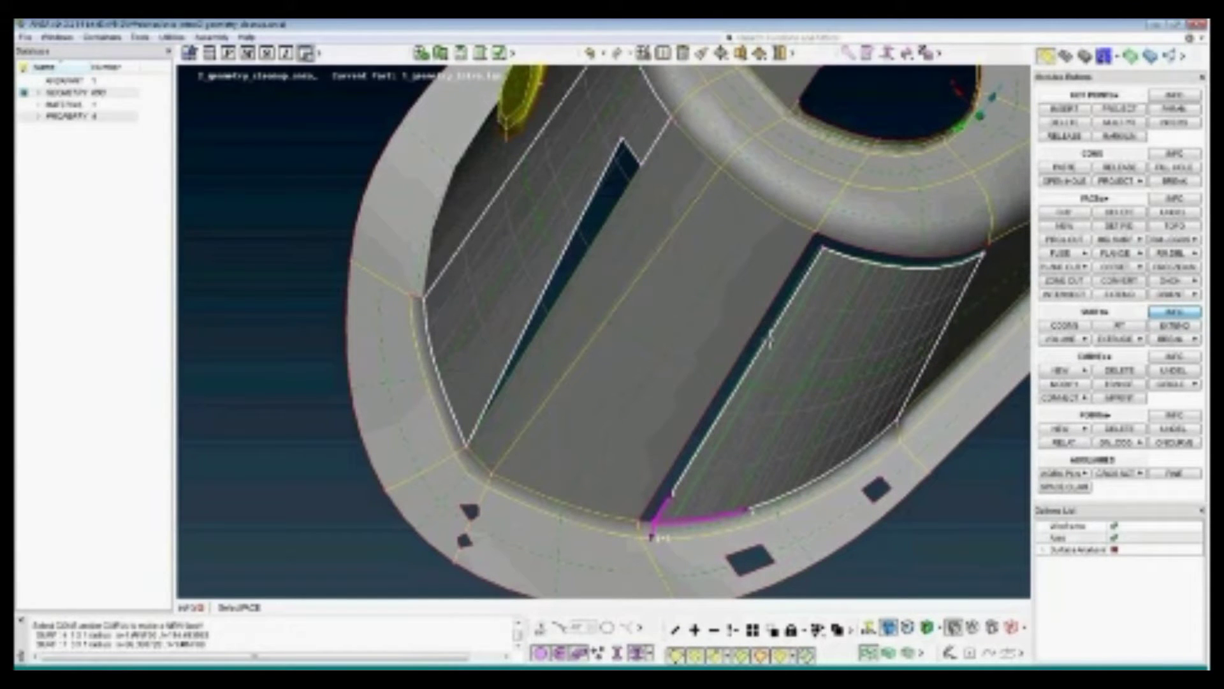
click(1050, 230)
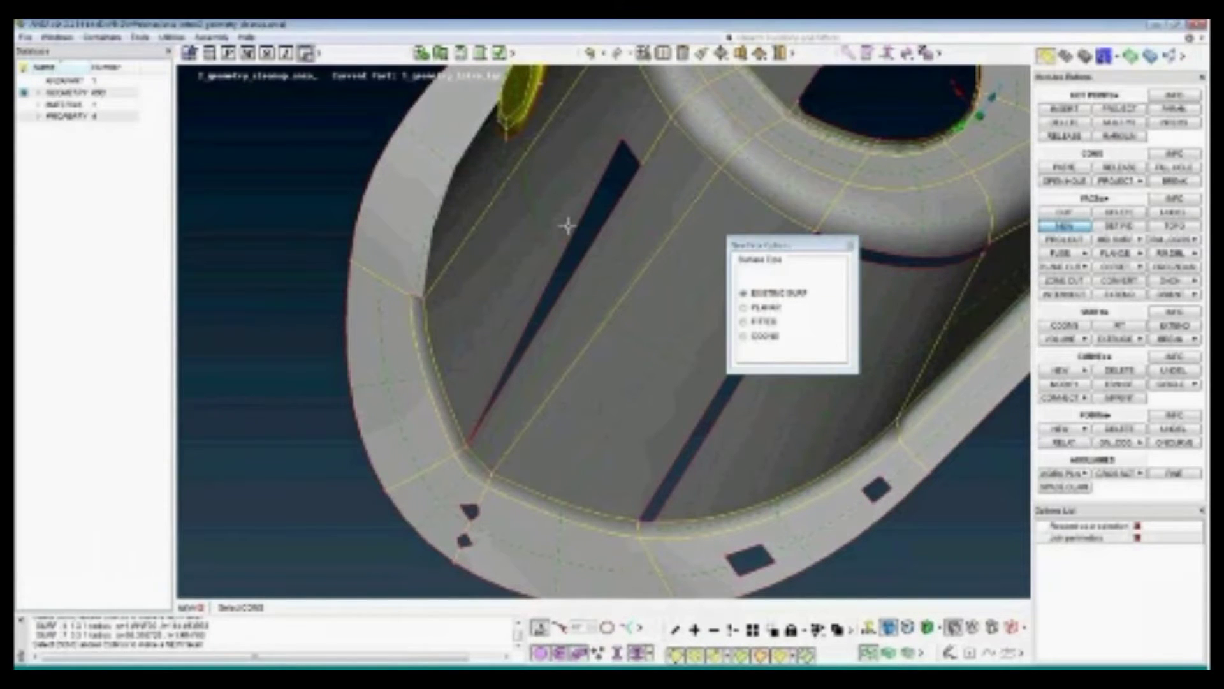
ctrl+drag(567, 226, 582, 241)
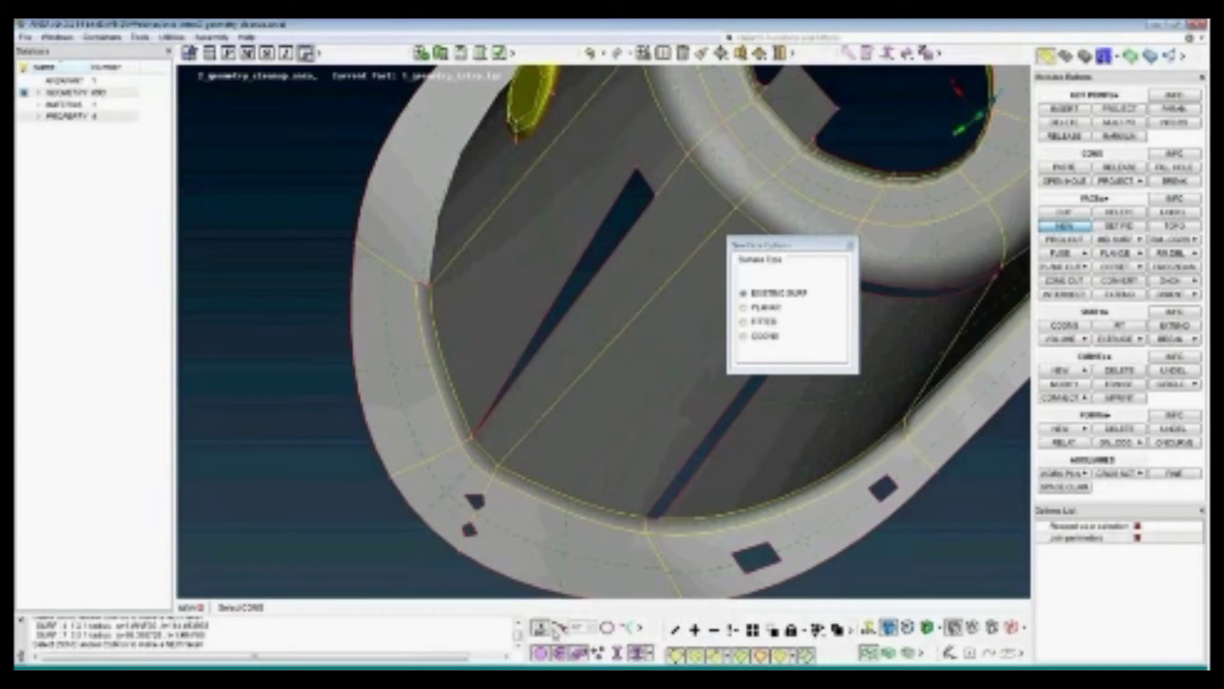
key(Escape)
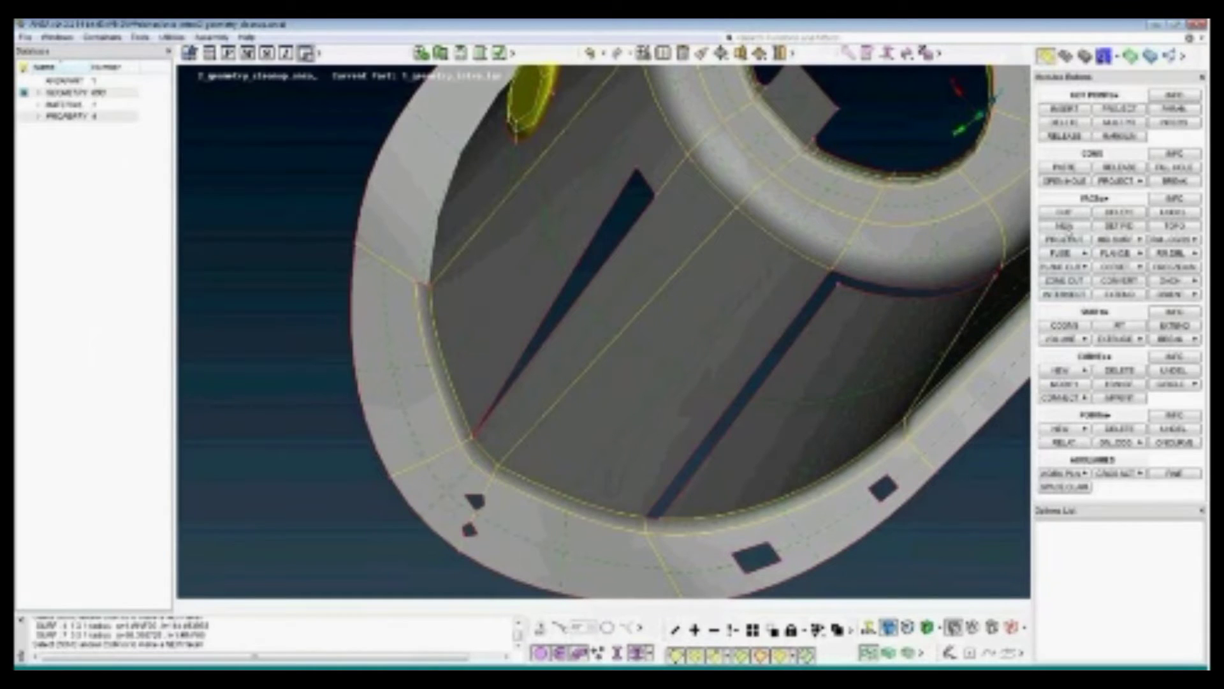
Fill the wedge-shaped gap in the side wall with a new face of type EXISTING SURF, using the adjacent larger face's surface
click(1064, 227)
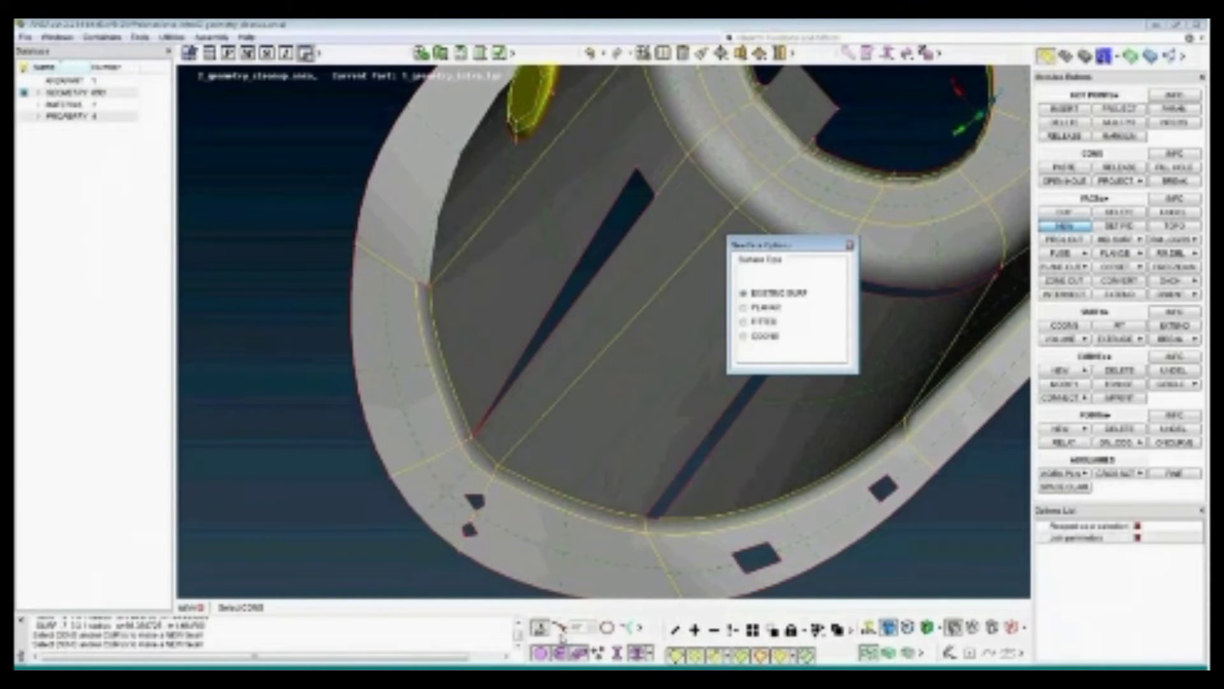
click(607, 628)
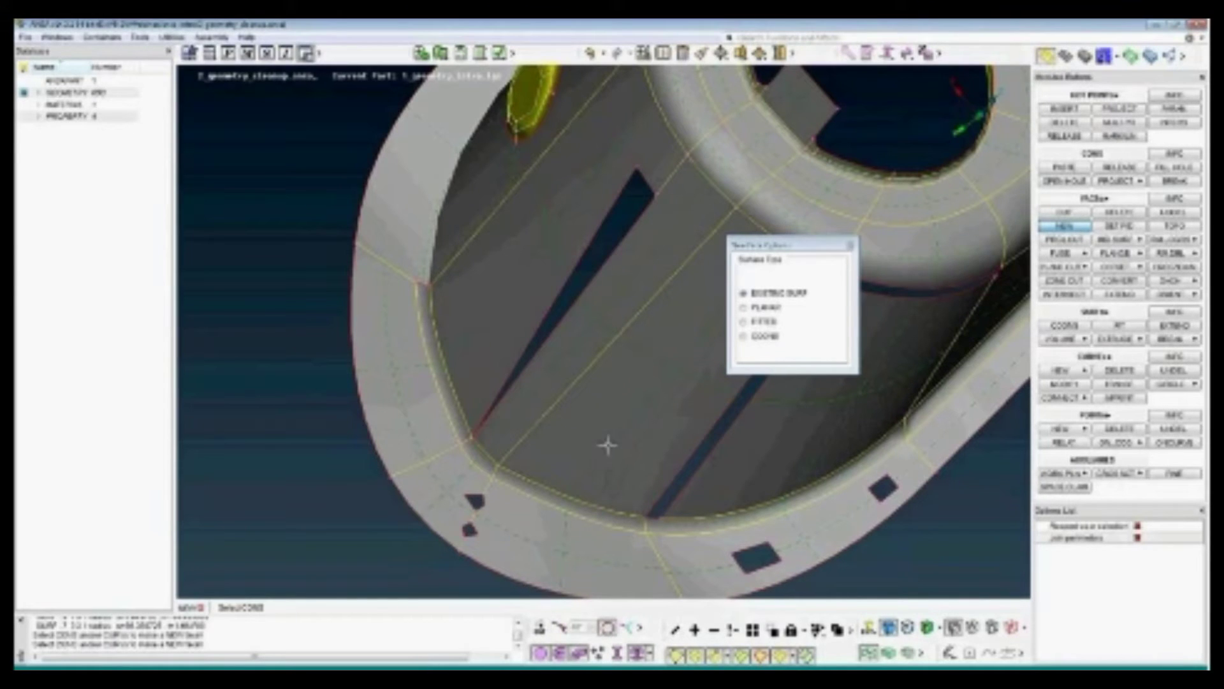
click(635, 219)
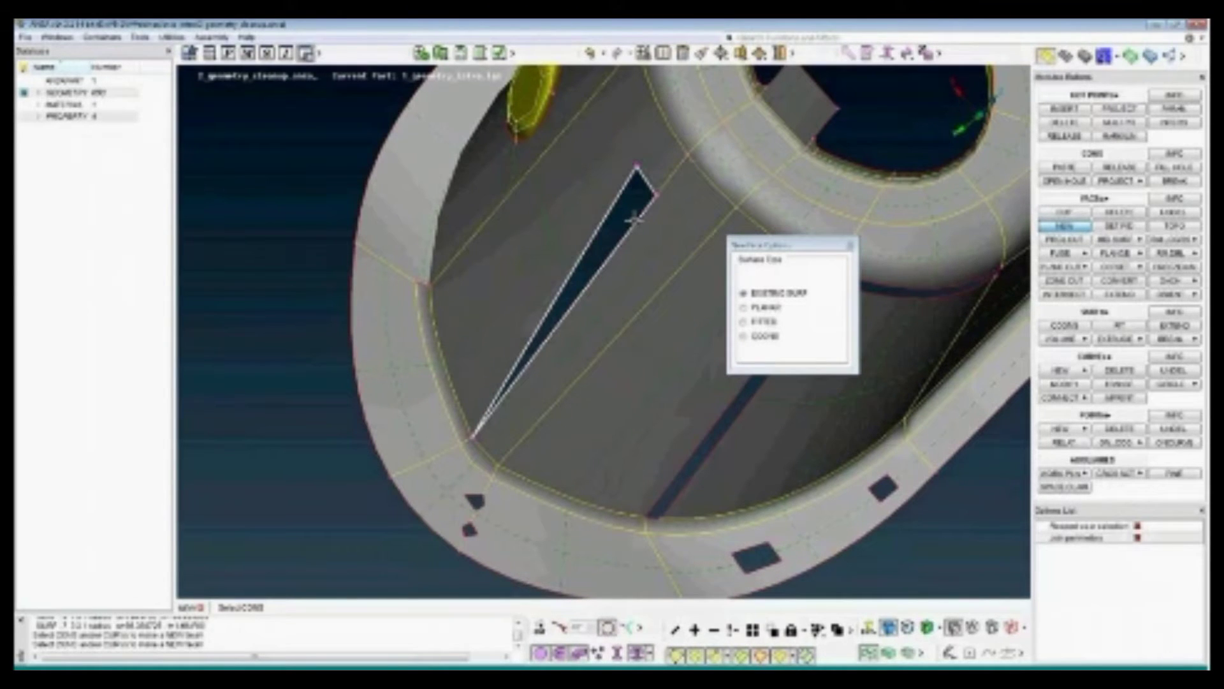
middle_click(630, 296)
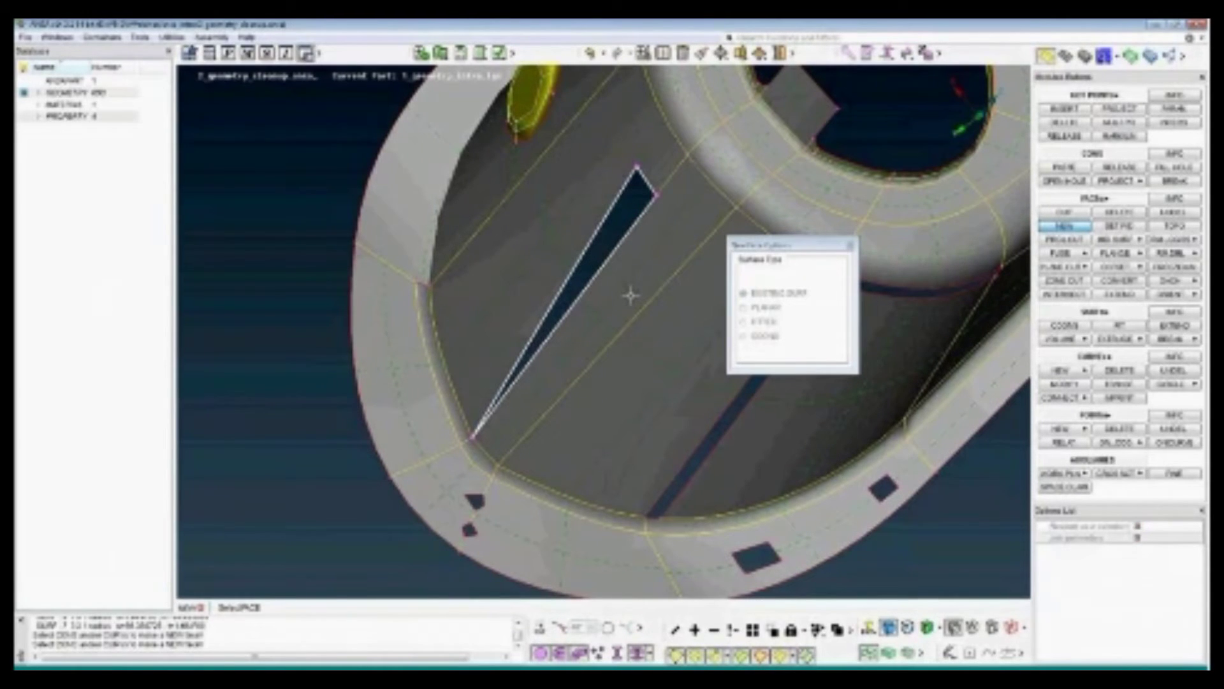
click(563, 213)
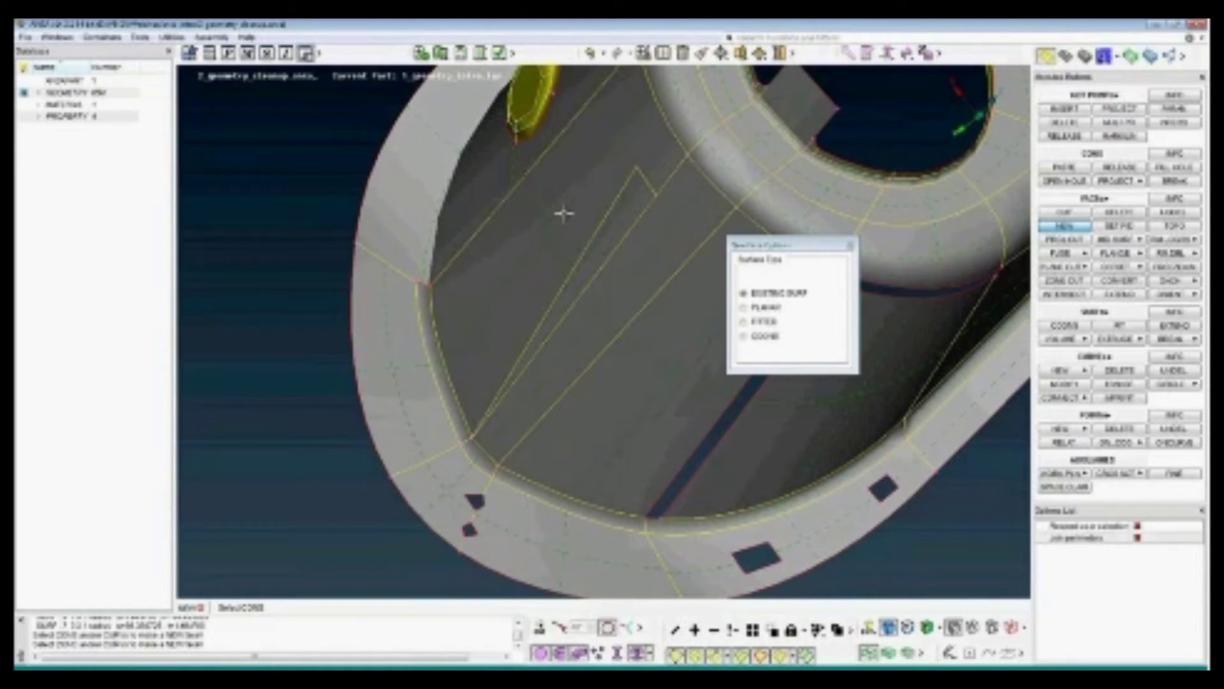
middle_click(564, 213)
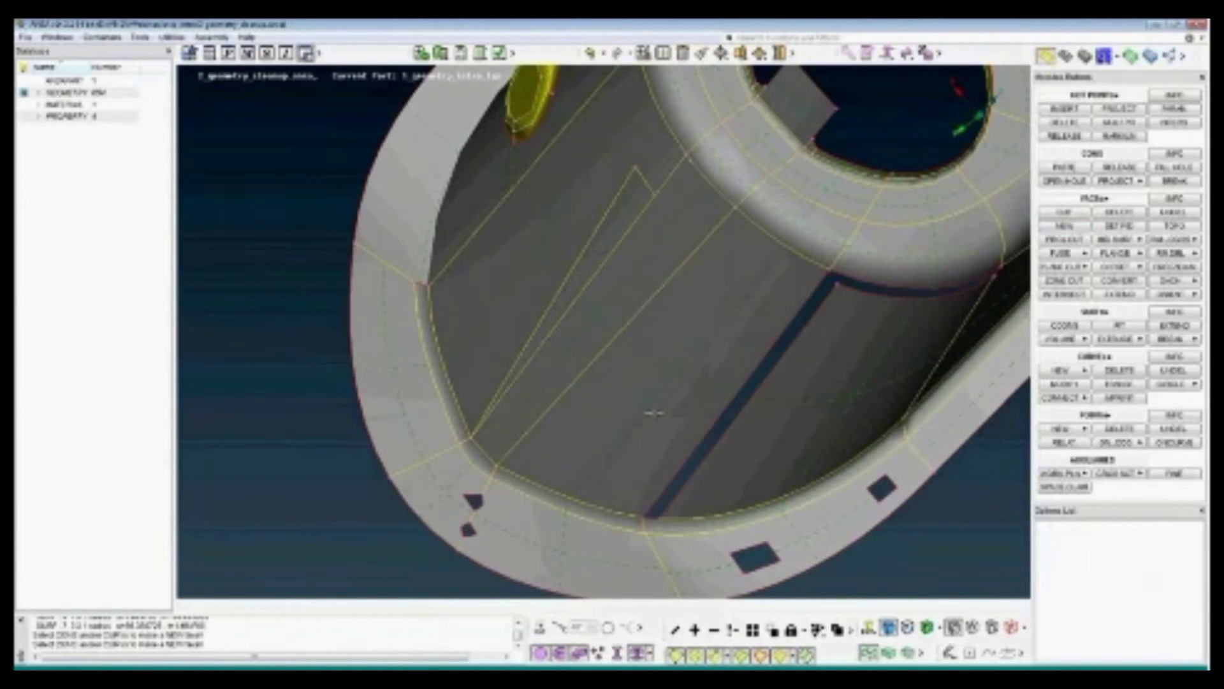
Delete the undersized side-wall face bordered by the narrow L-shaped gap
ctrl+drag(654, 413, 631, 377)
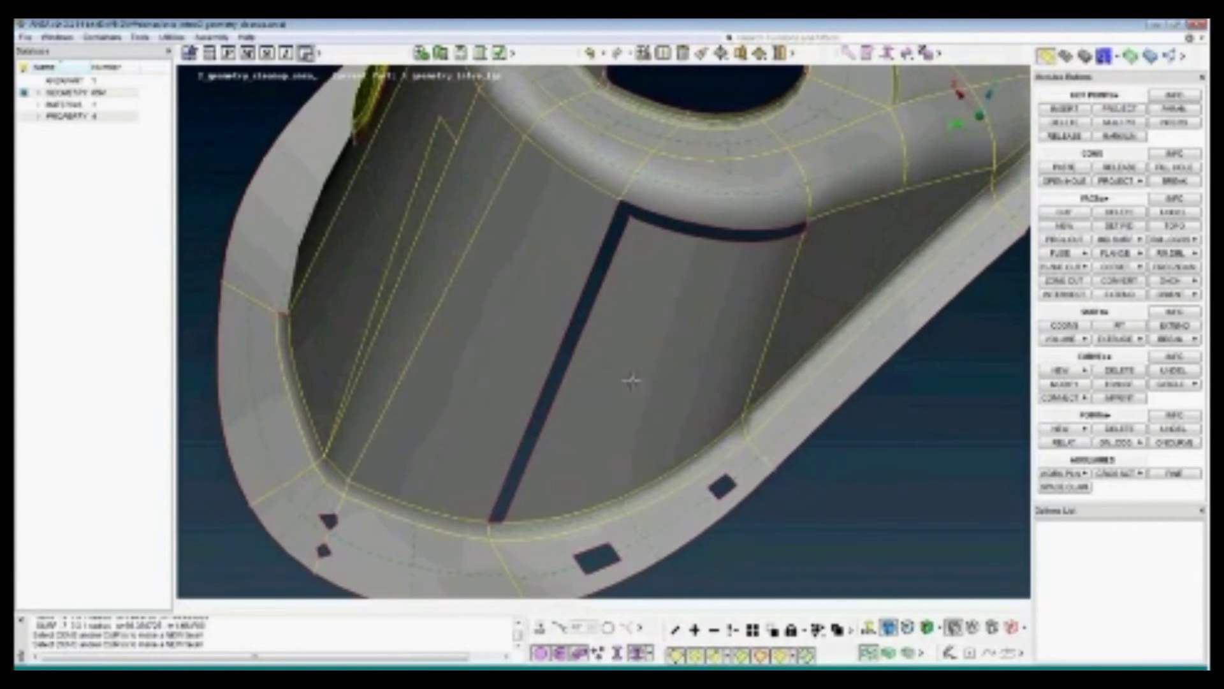
click(1138, 213)
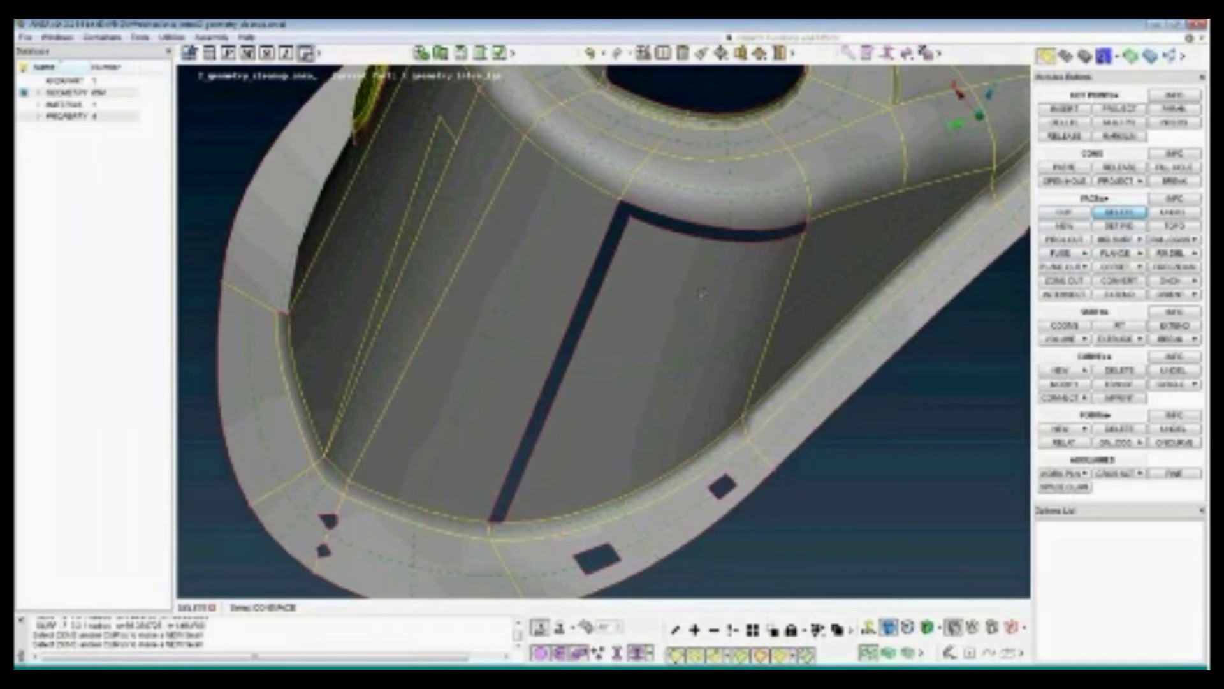
click(701, 292)
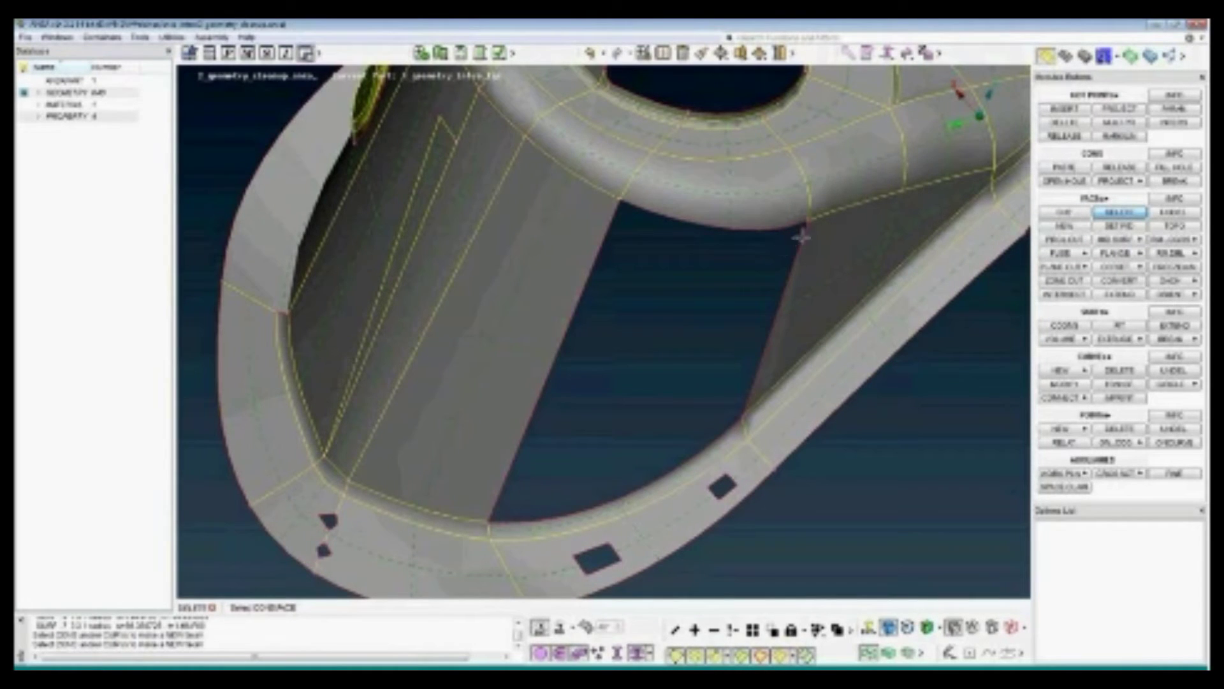
click(1065, 123)
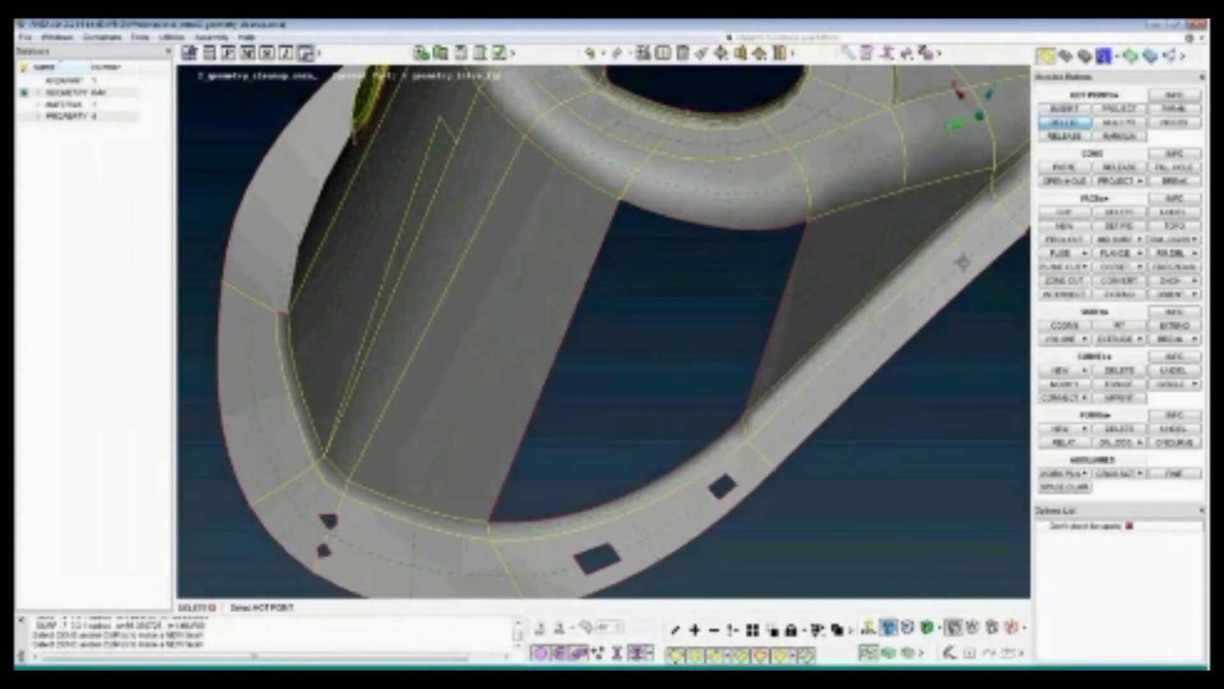
Close the large four-sided opening in the side wall with a new COONS face bounded by its whole red perimeter
click(1064, 227)
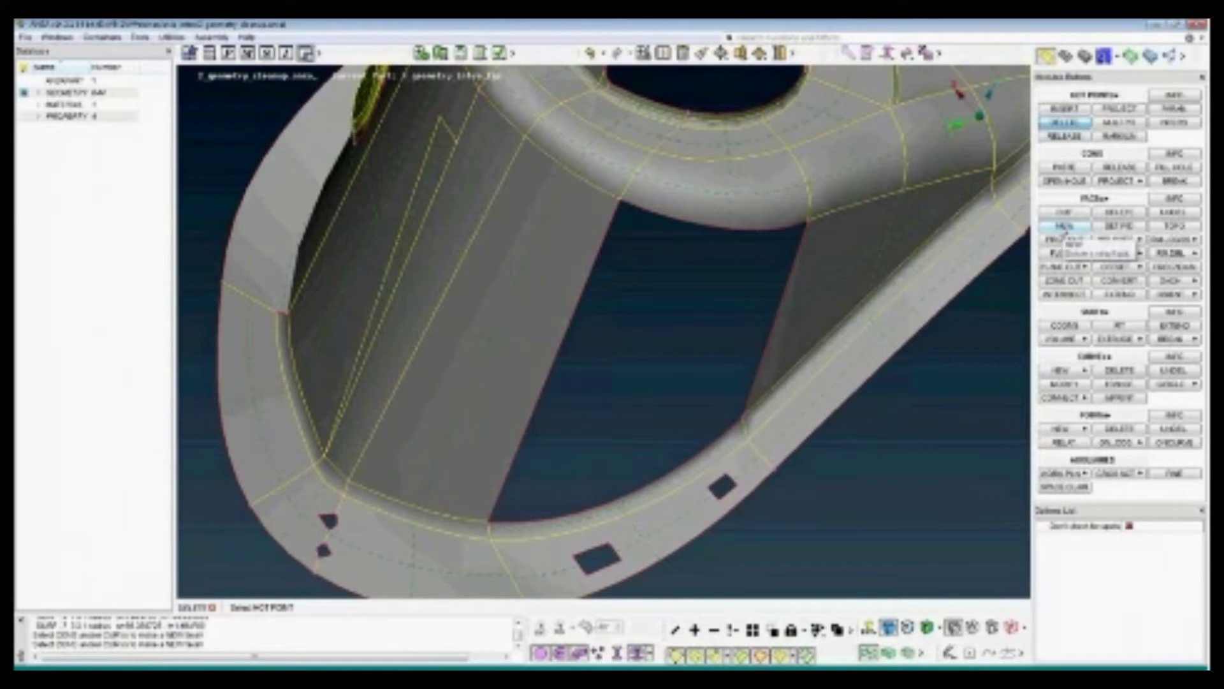
drag(815, 249, 955, 252)
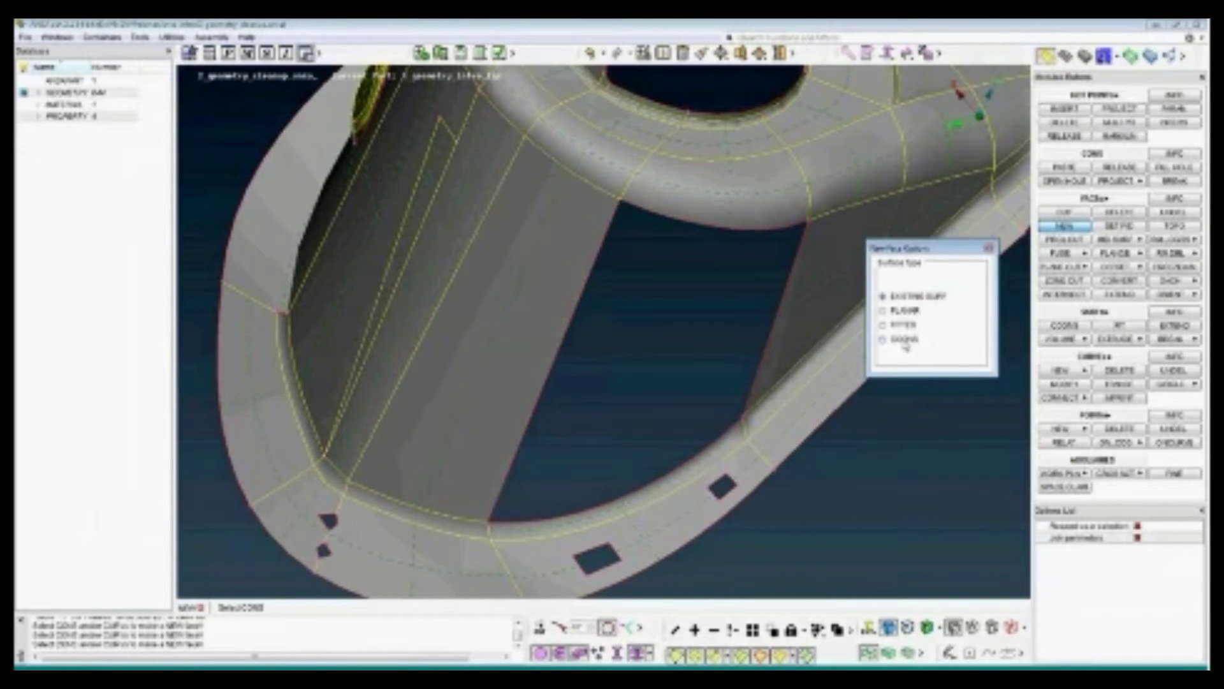
click(905, 343)
click(710, 440)
click(710, 440)
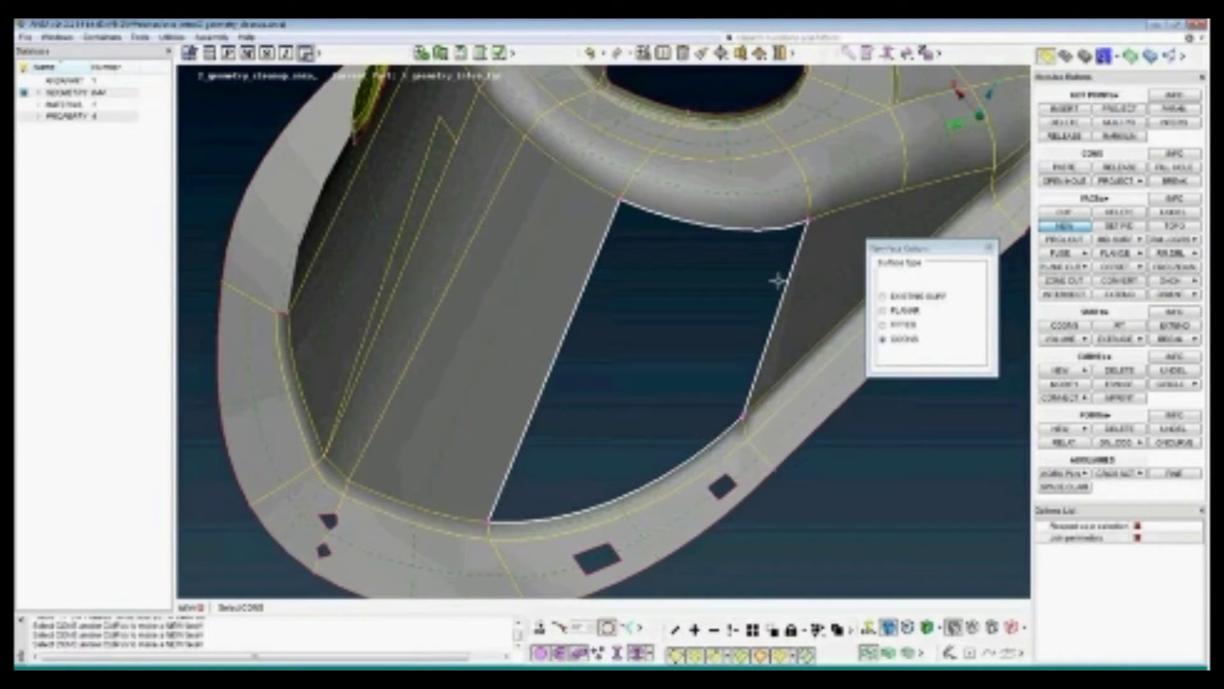
middle_click(777, 409)
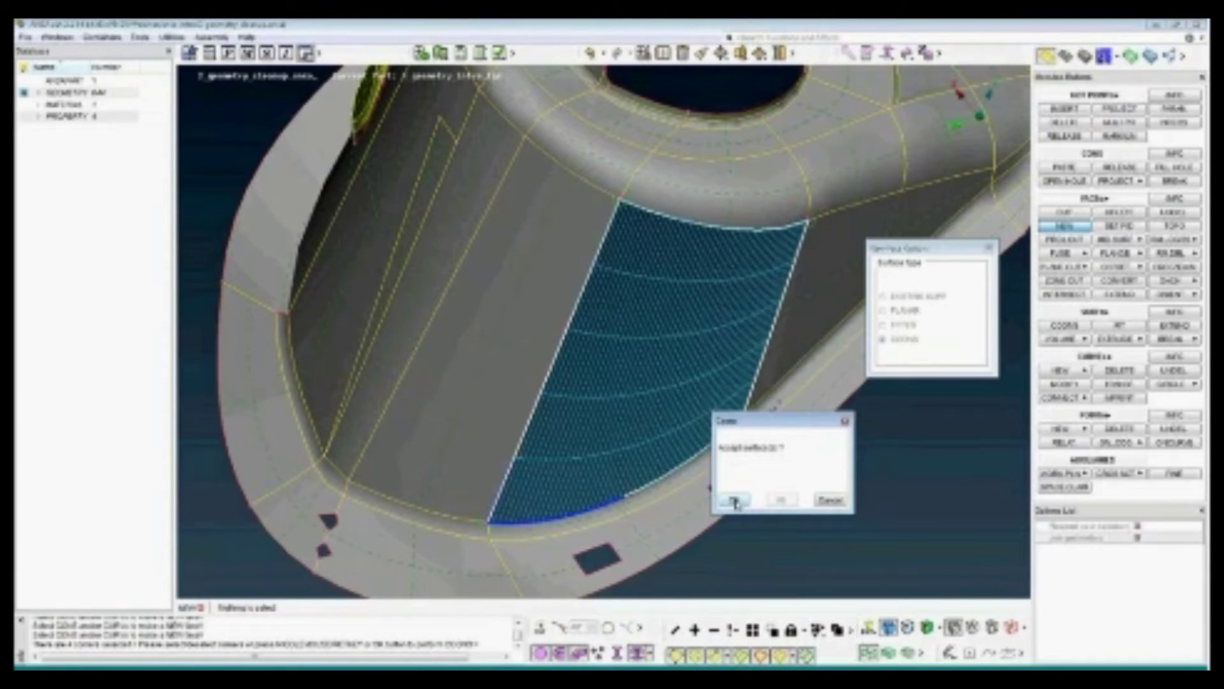
click(735, 500)
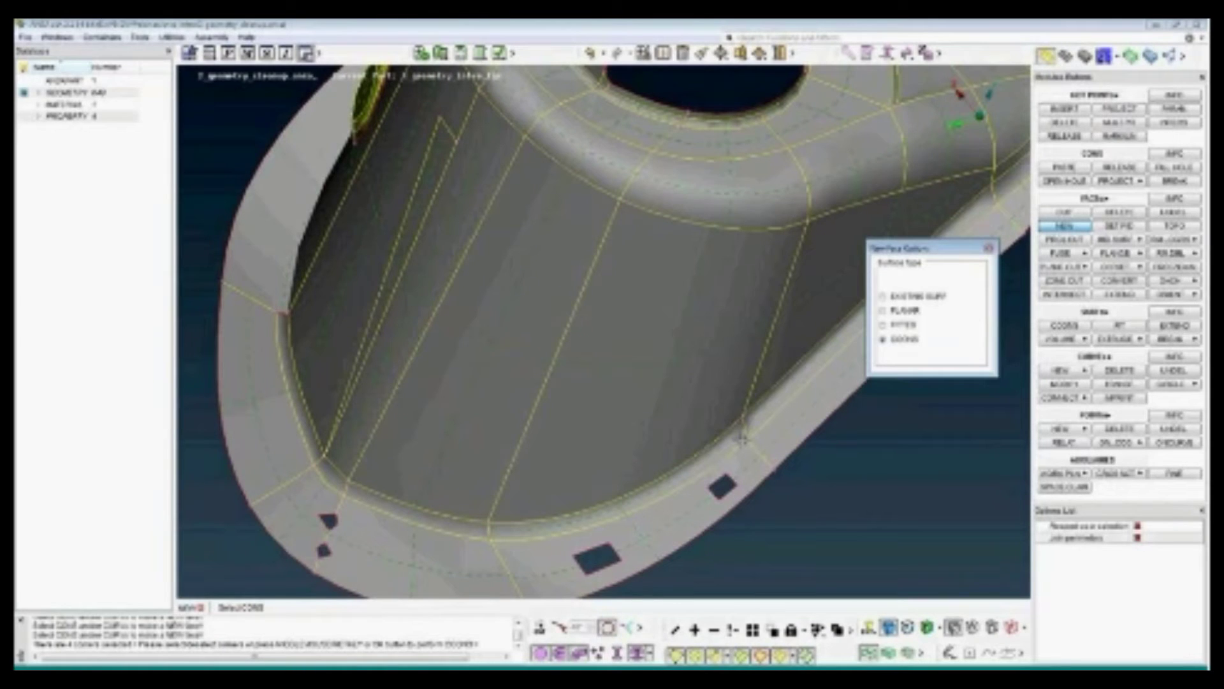
key(Escape)
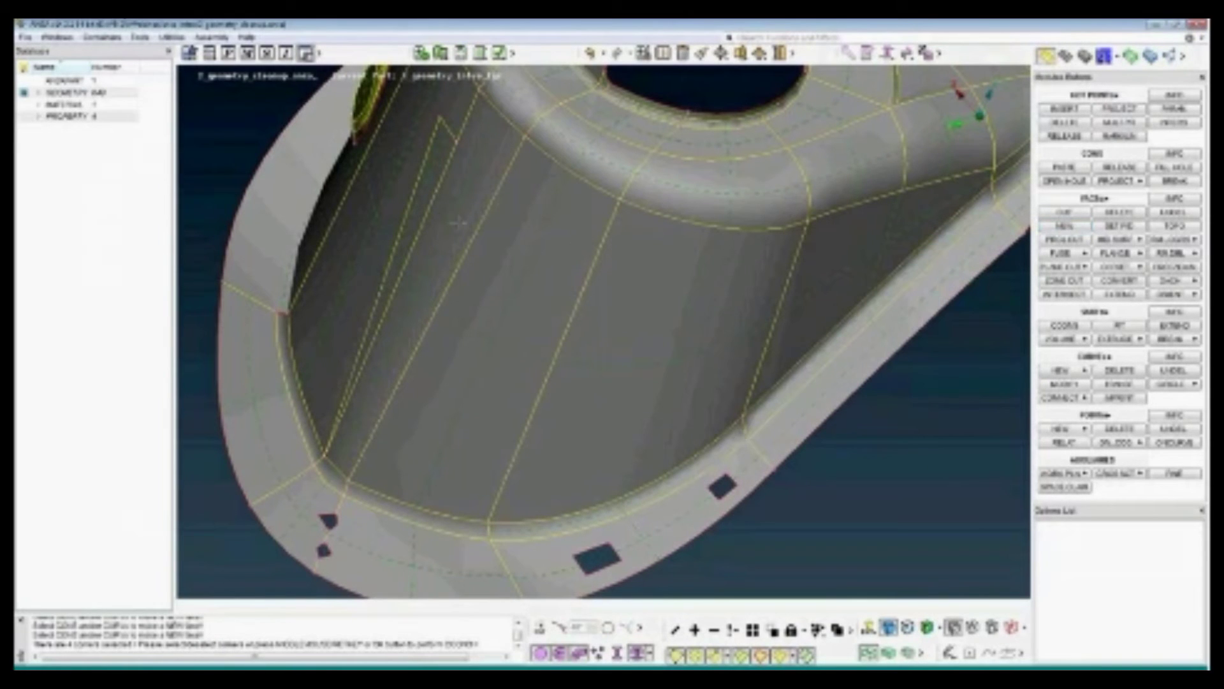
Fill the four small holes in the flange with Fill Hole, selecting them together by a diameter limit
ctrl+middle_drag(555, 417, 593, 338)
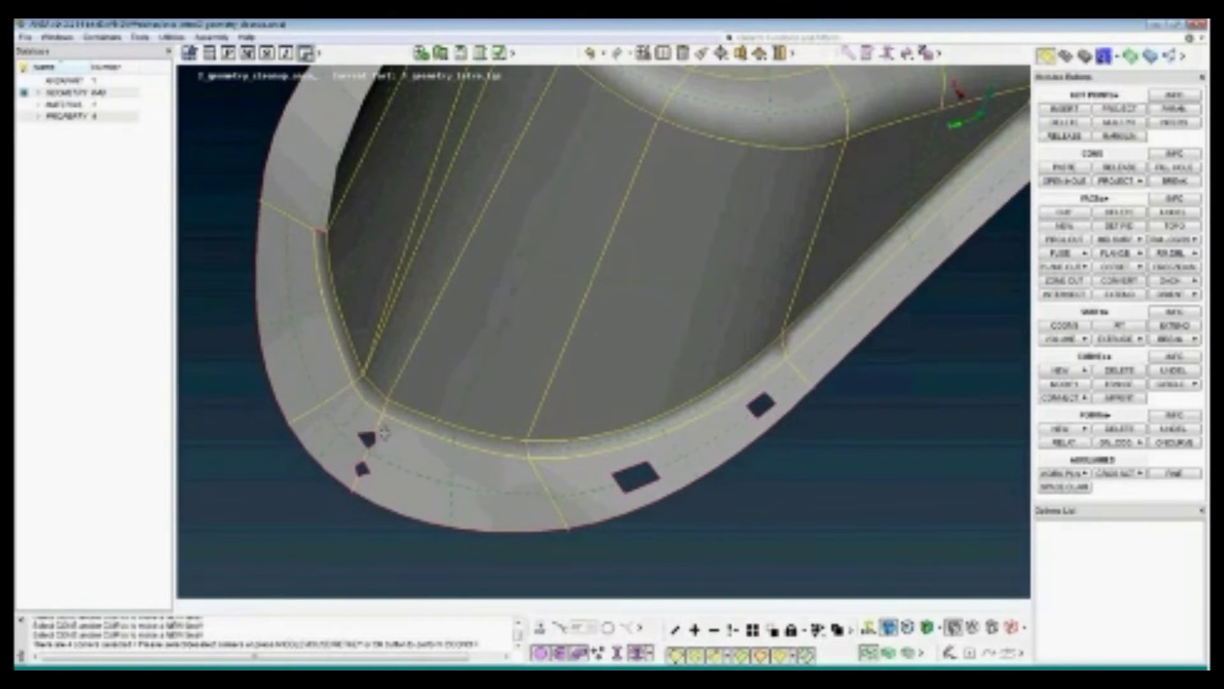
click(1056, 228)
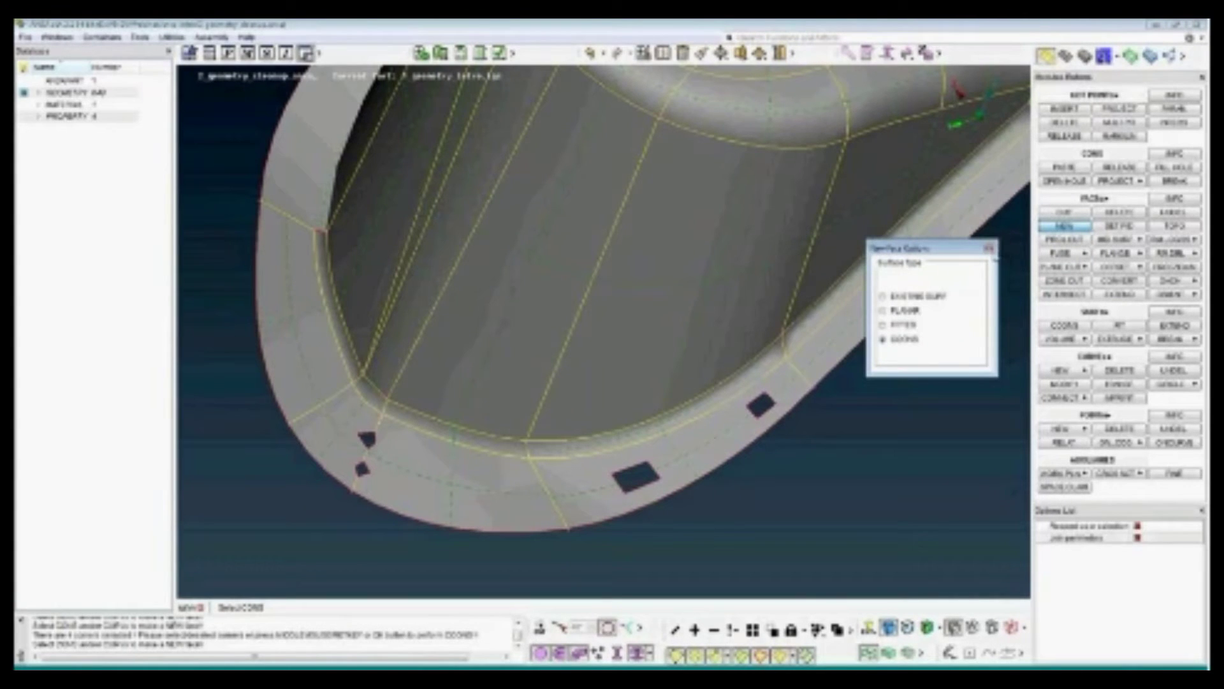
click(989, 249)
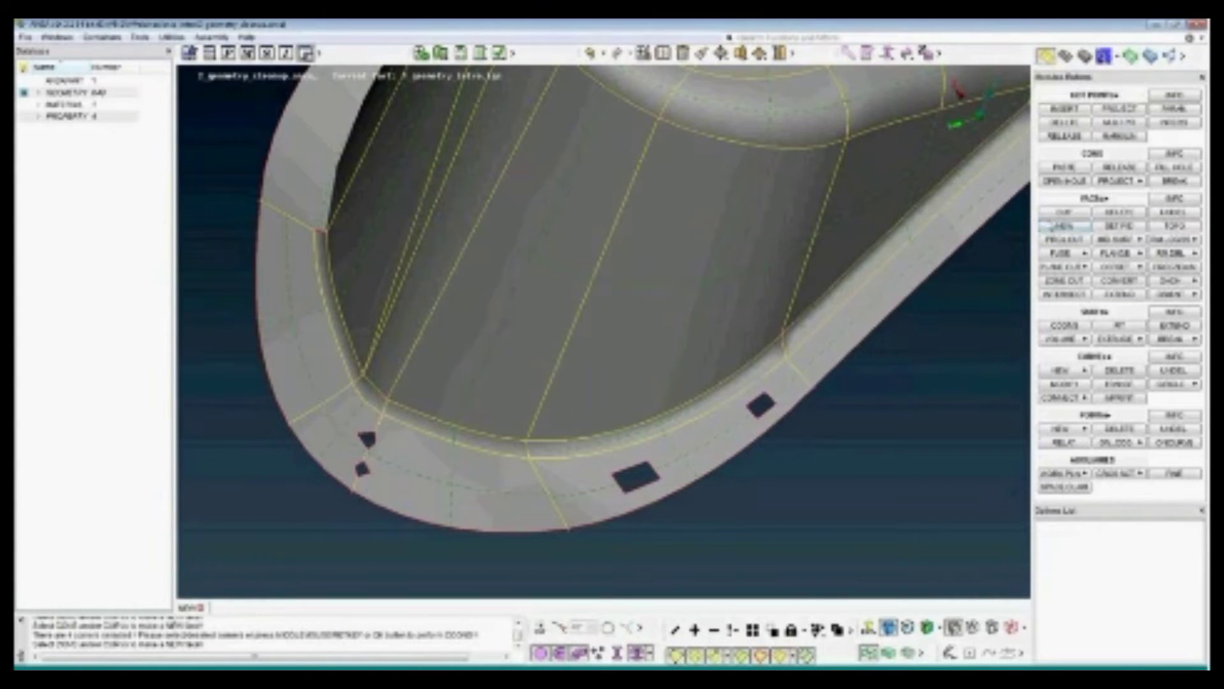
click(1167, 169)
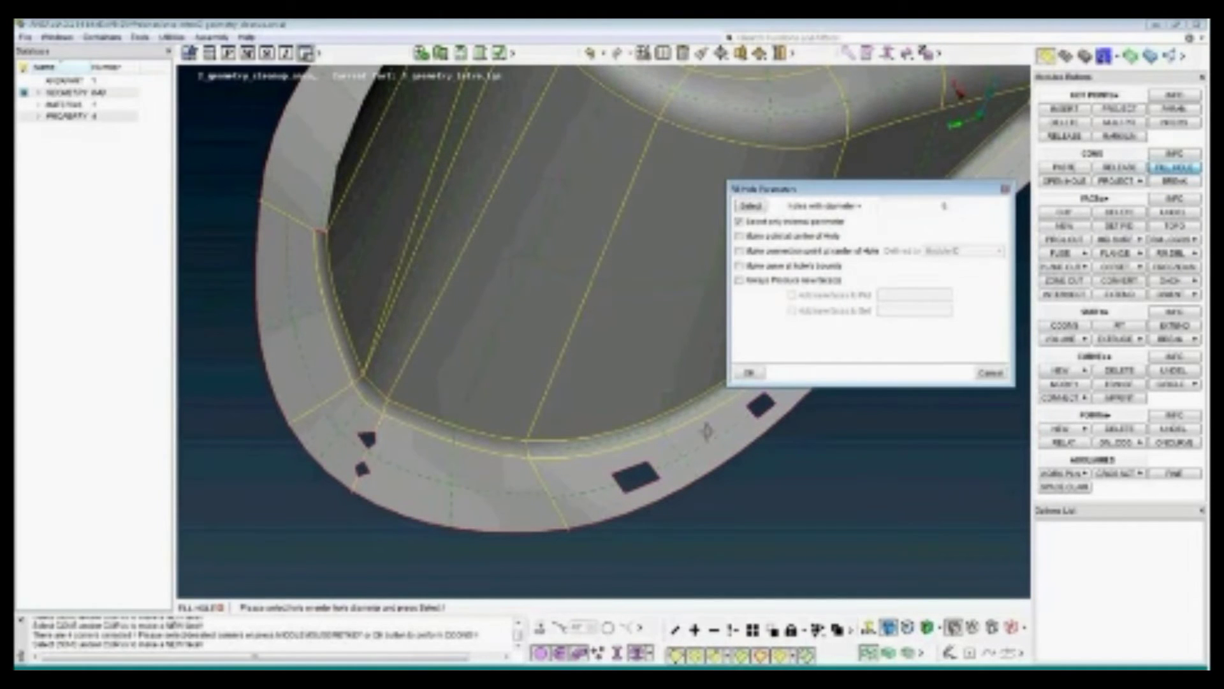
click(647, 455)
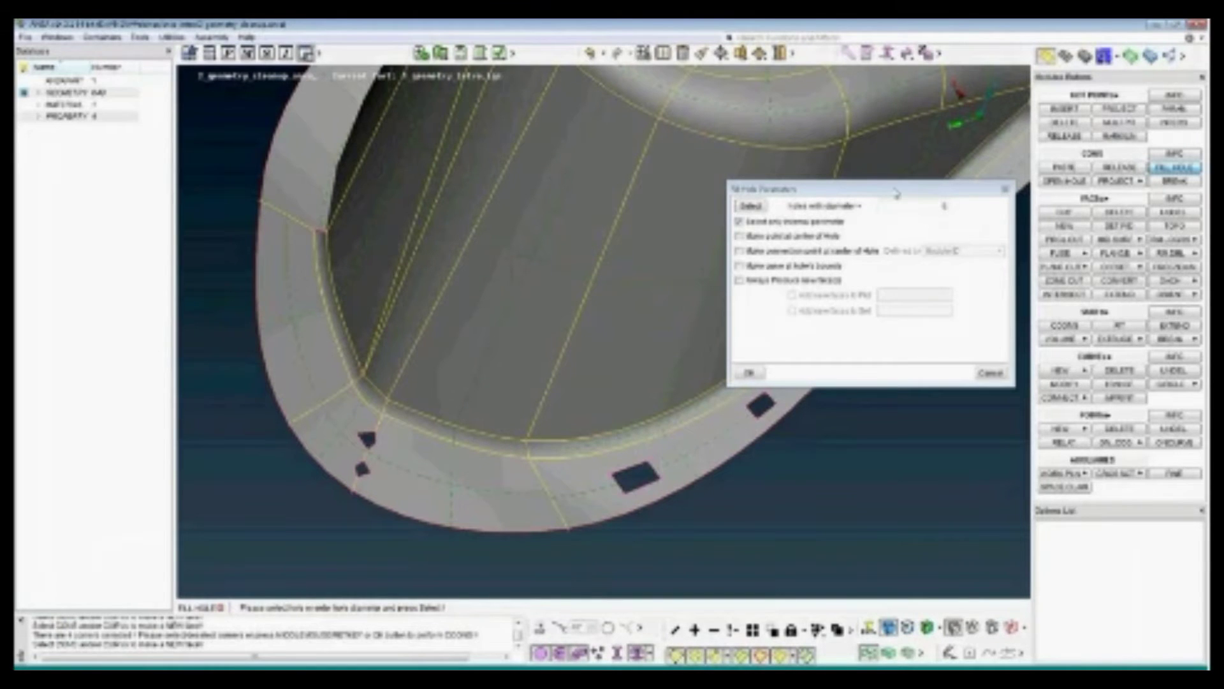
click(930, 205)
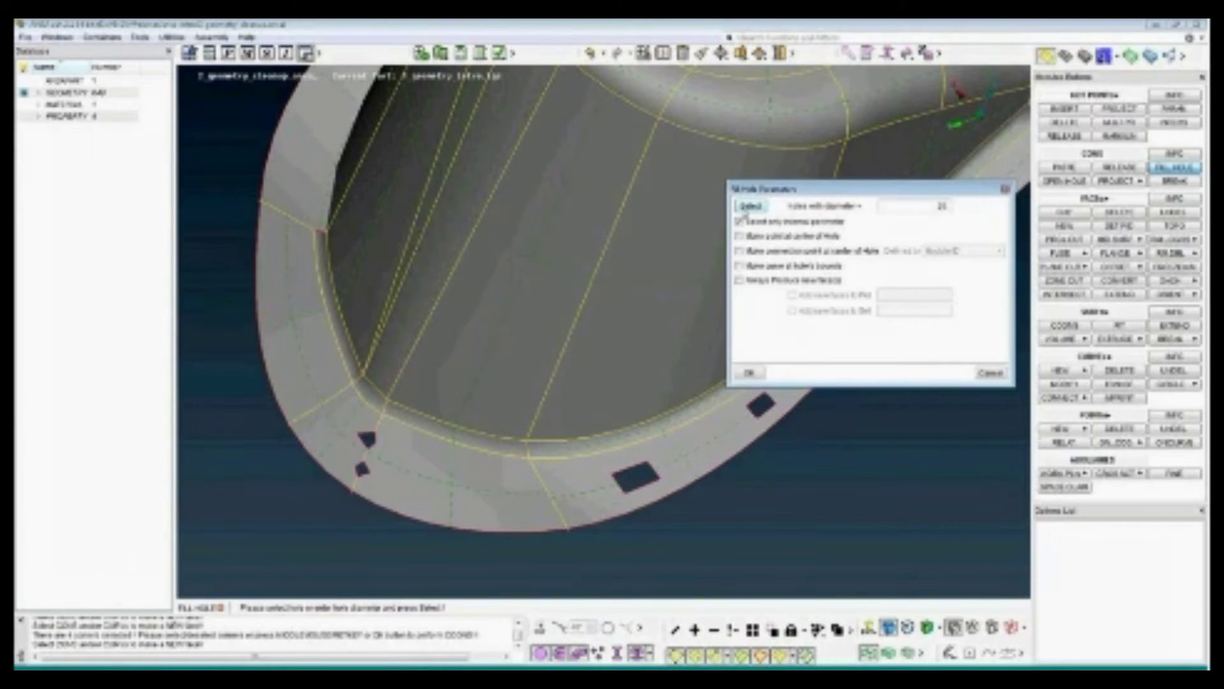
click(747, 207)
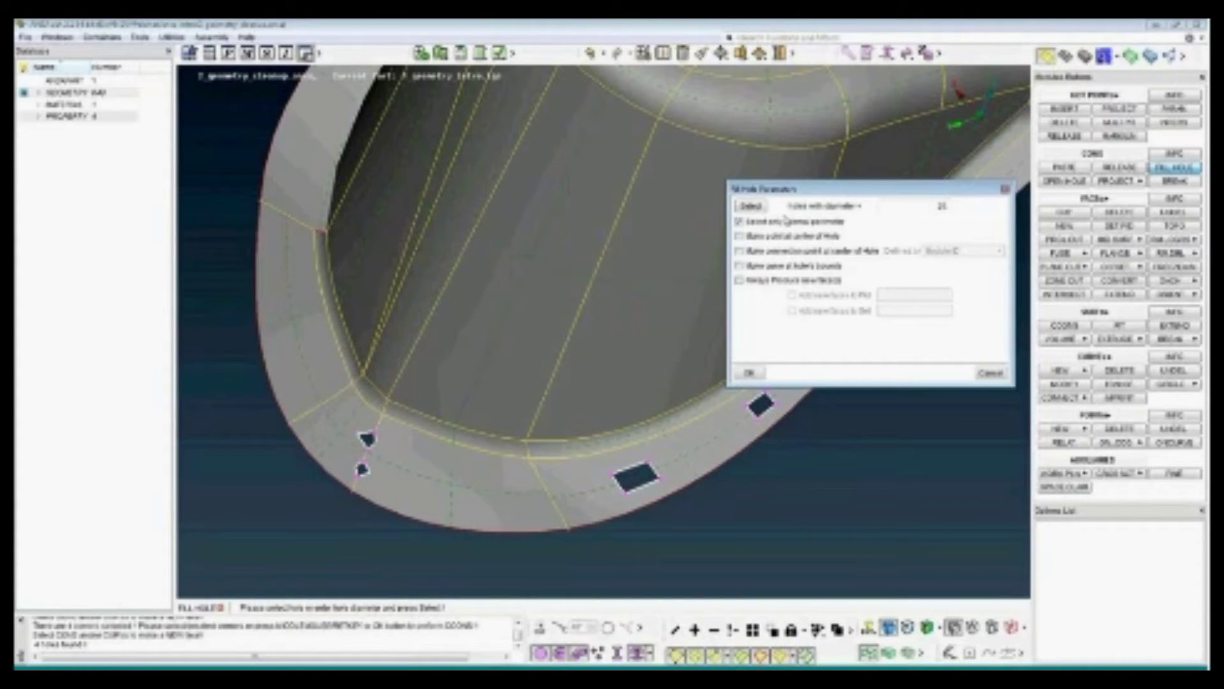
click(750, 374)
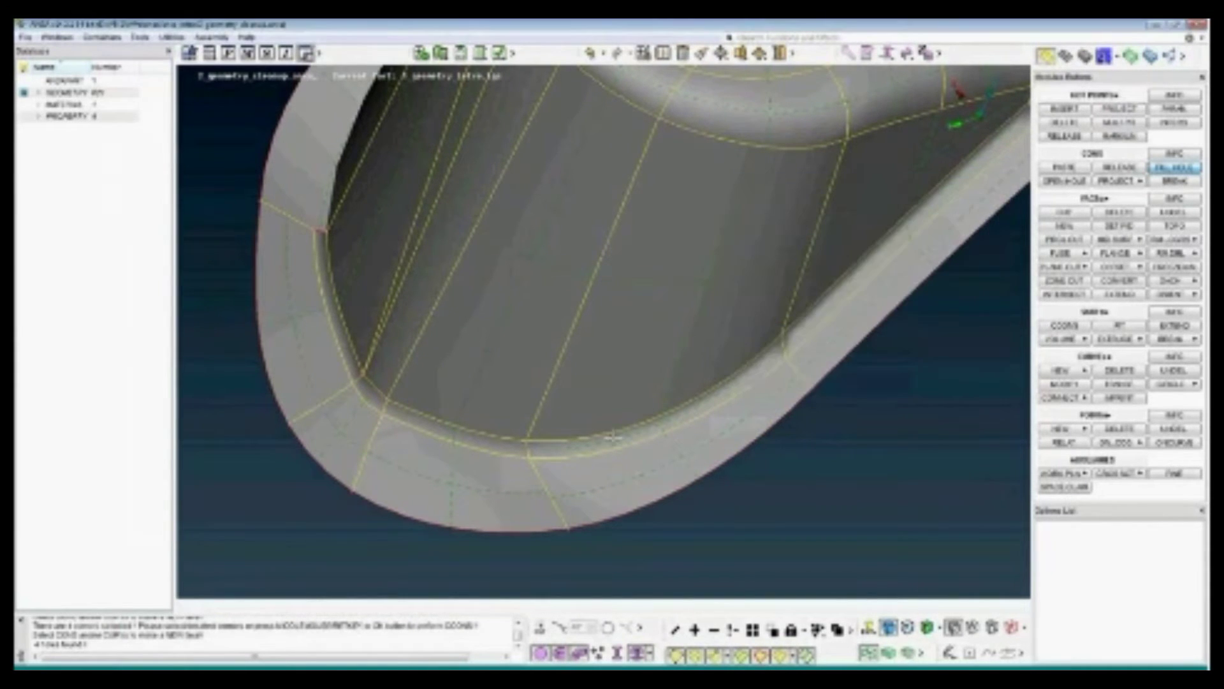
scroll(510, 361, down, 3)
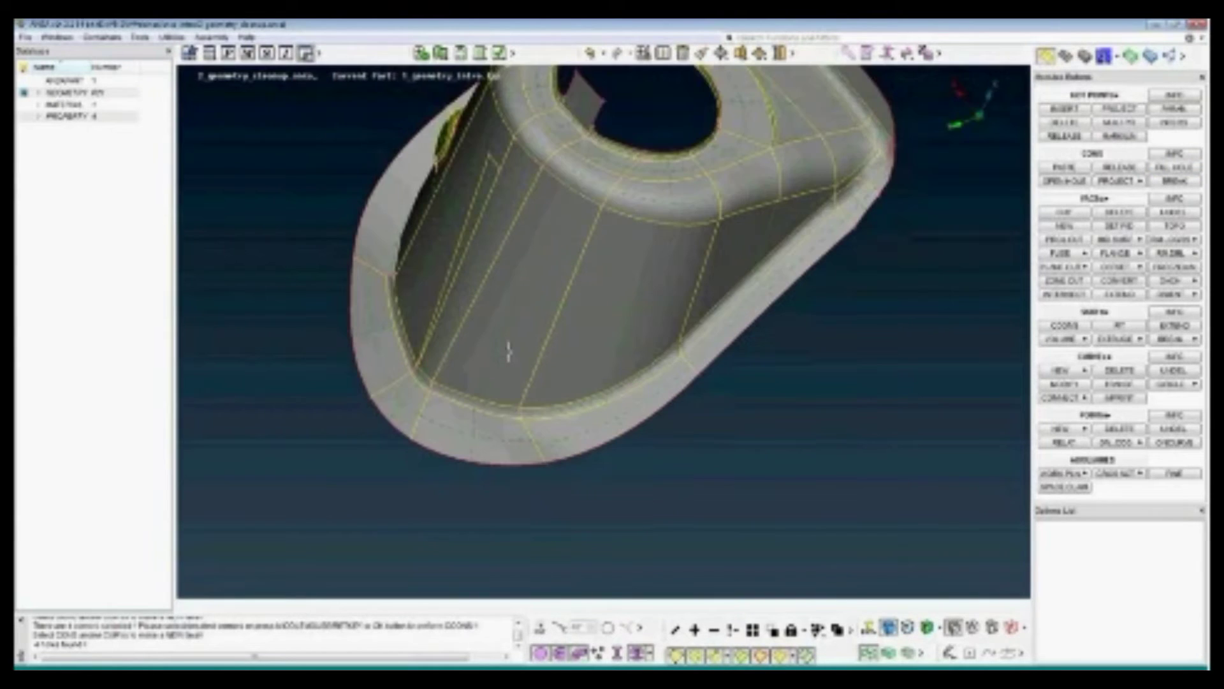
Examine the sharp corner between the side wall and the flange, up to where the existing fillet ends at the small gap
ctrl+middle_drag(490, 255, 518, 345)
ctrl+drag(508, 358, 579, 370)
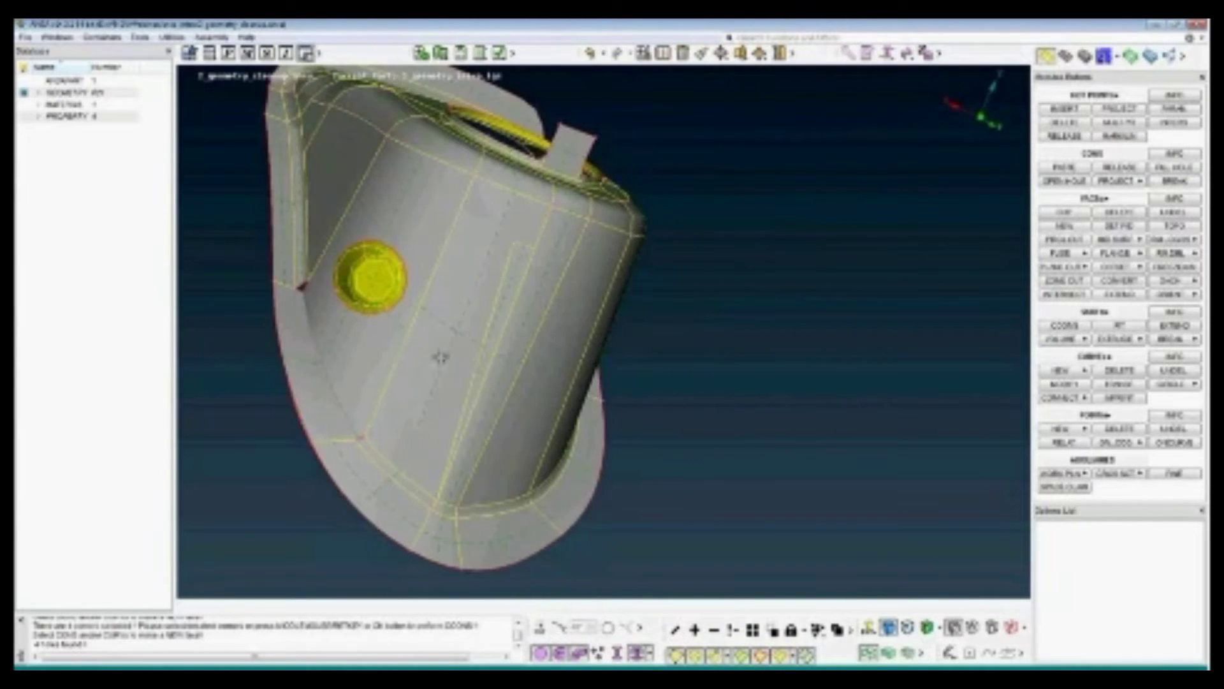
ctrl+middle_drag(391, 366, 511, 391)
ctrl+drag(510, 391, 533, 368)
ctrl+middle_drag(533, 368, 544, 358)
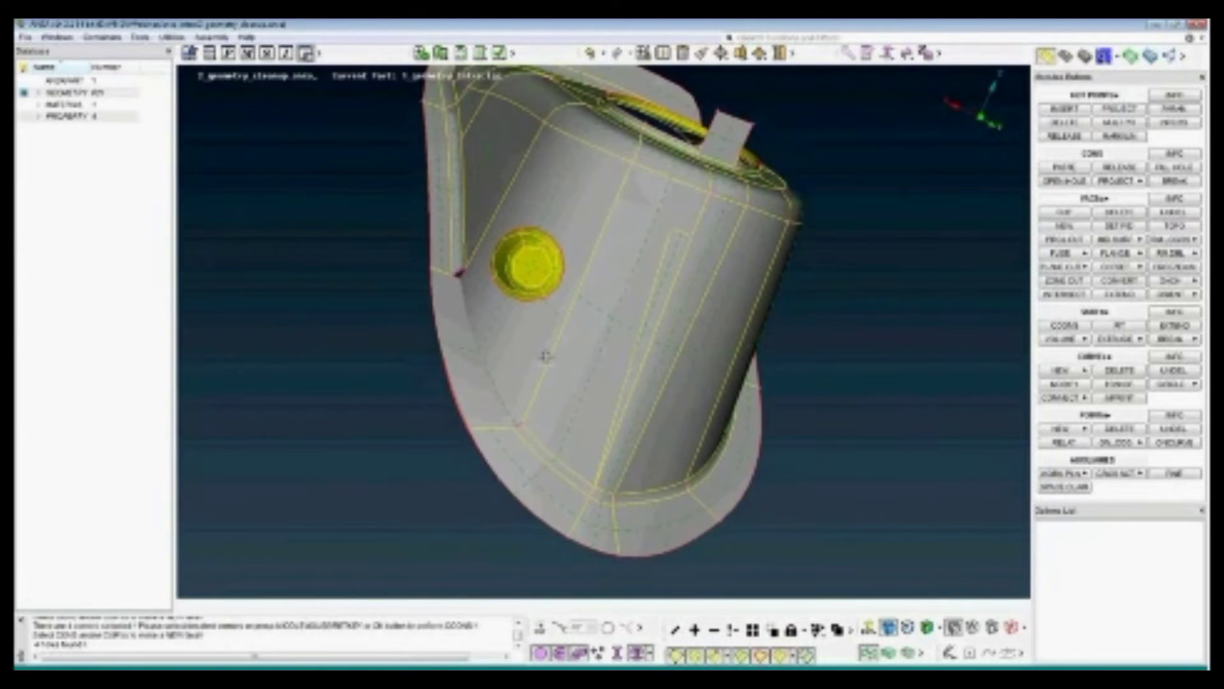
scroll(484, 369, up, 5)
ctrl+drag(479, 364, 459, 344)
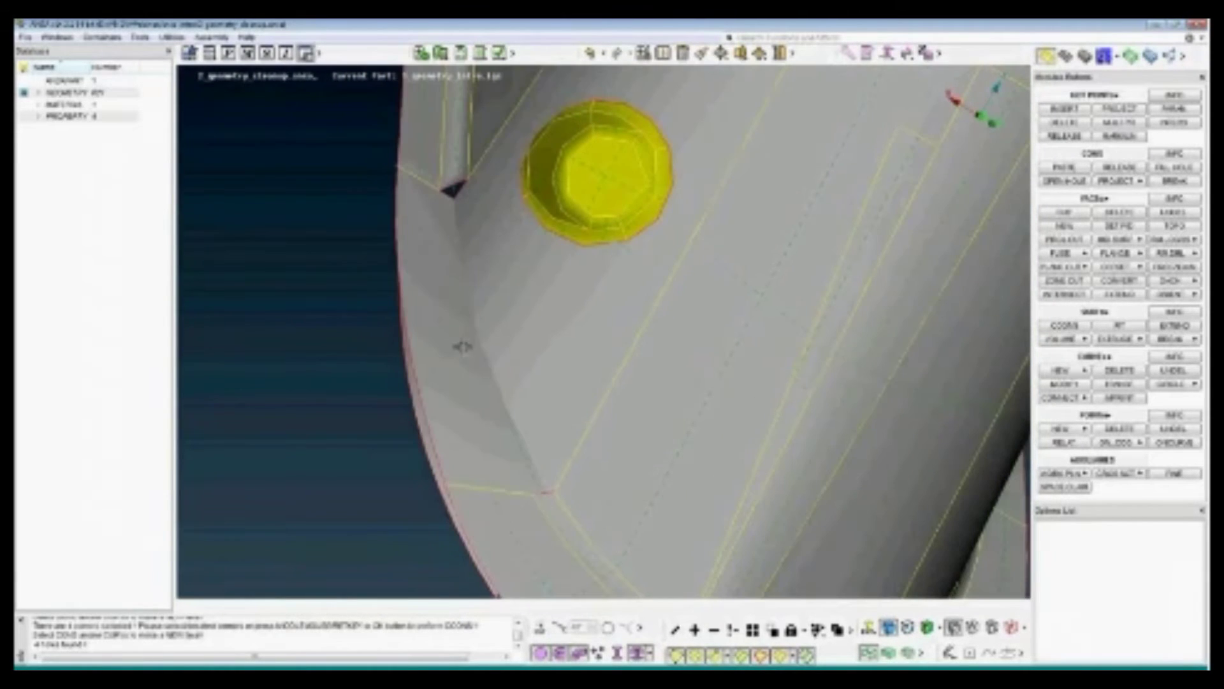
scroll(545, 346, down, 3)
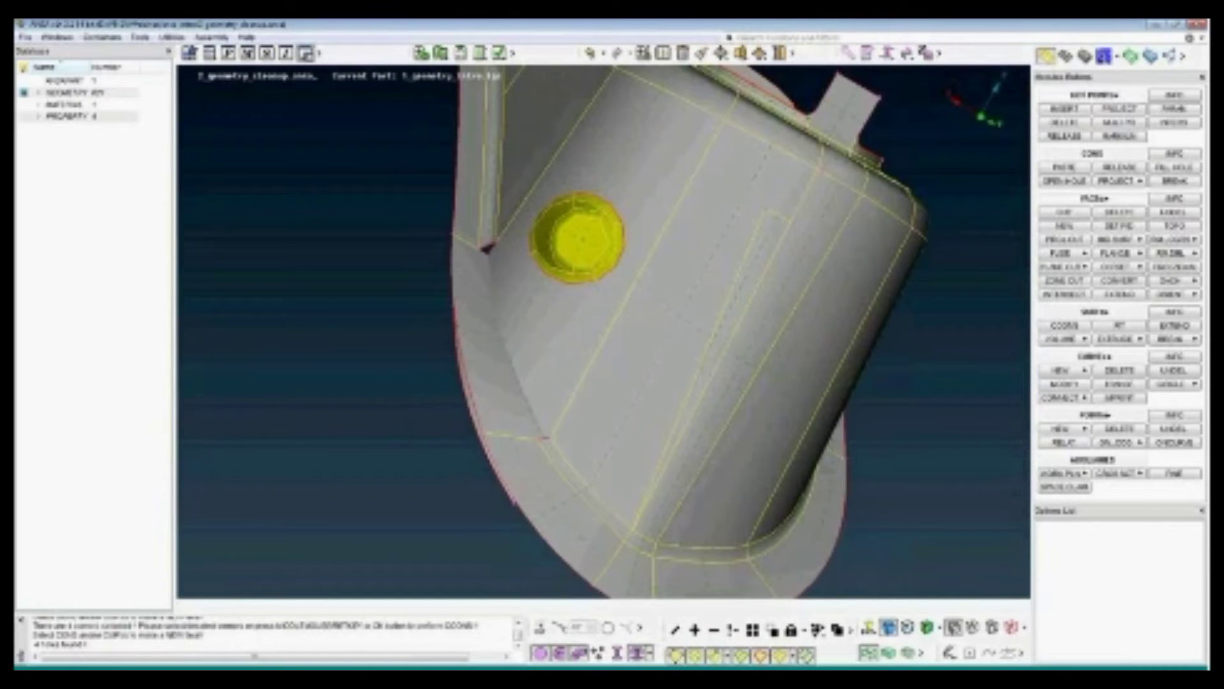
scroll(486, 247, up, 3)
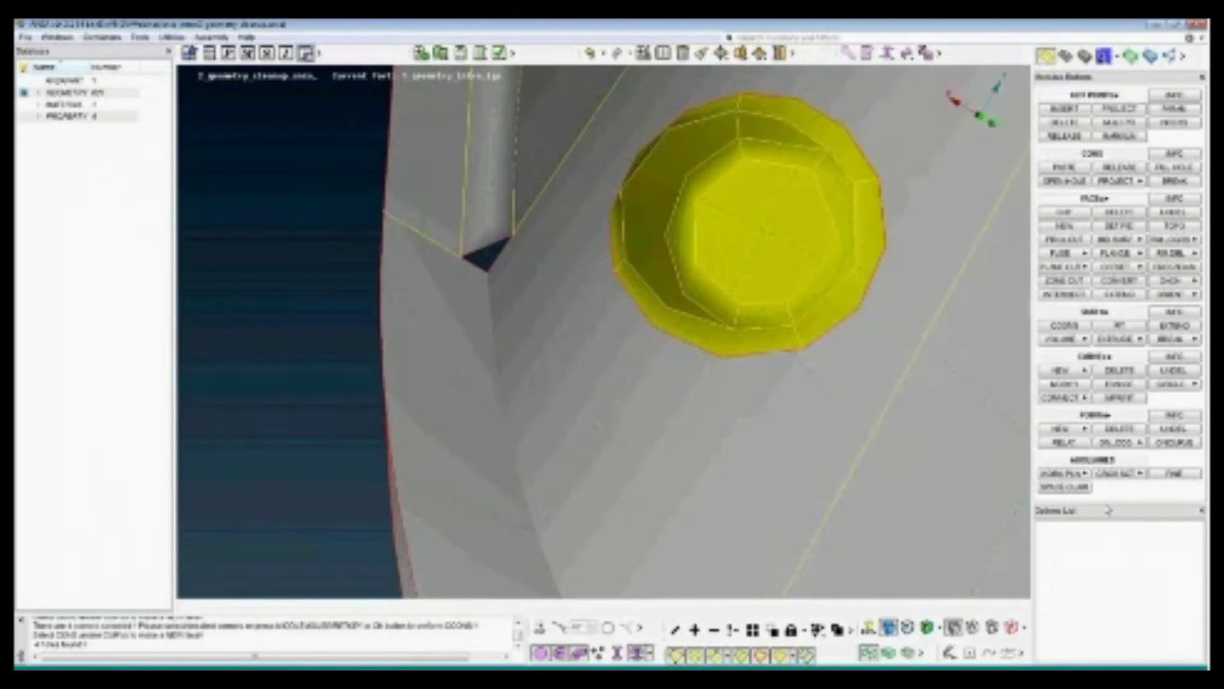
Refine the display resolution of the faces with Fine and inspect the fillet end and the lower corner of the junction
click(1158, 475)
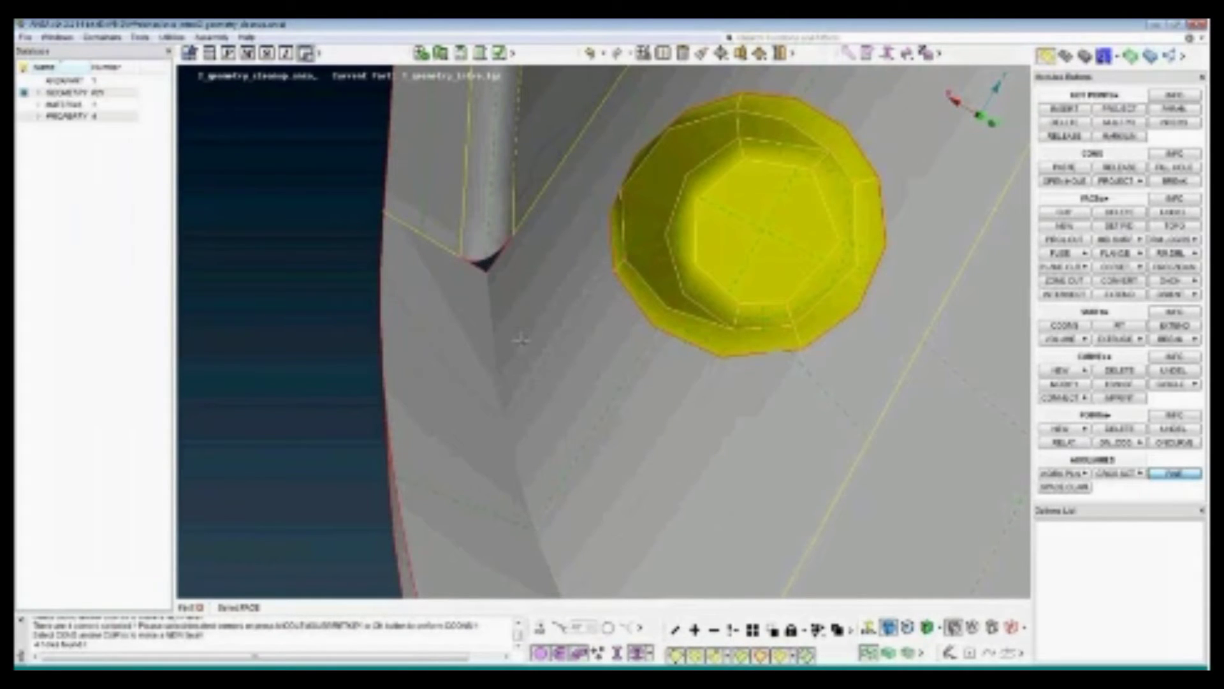
scroll(590, 430, down, 2)
ctrl+middle_drag(591, 447, 578, 328)
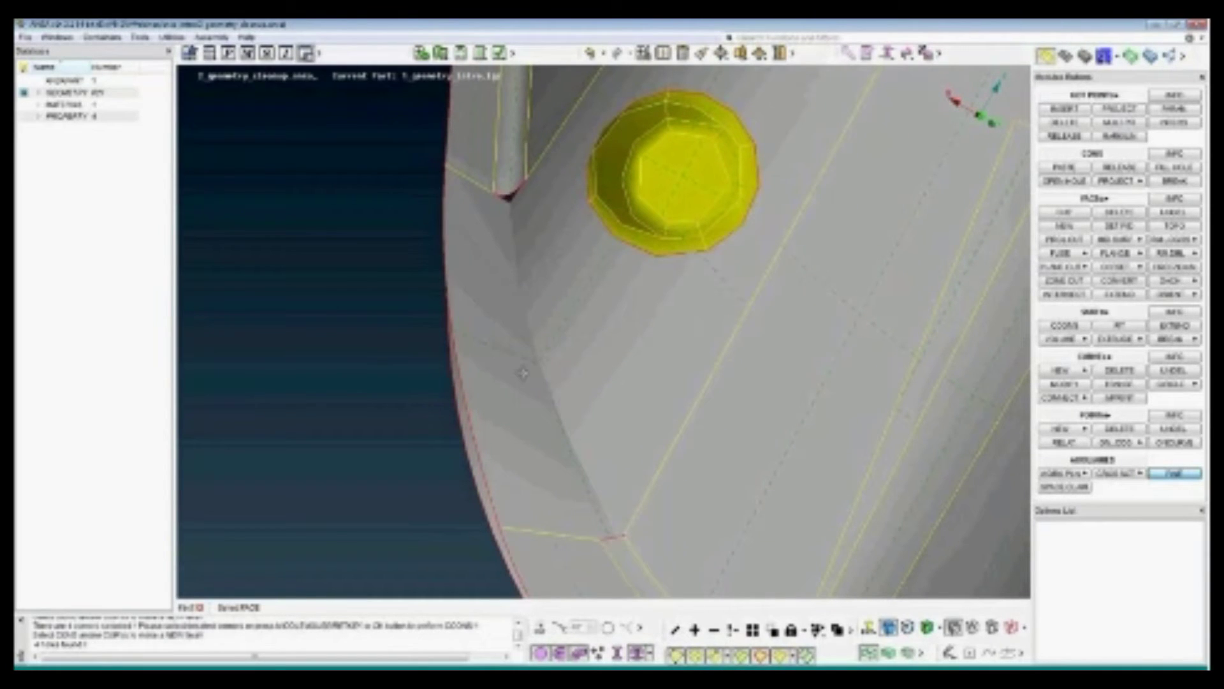
scroll(613, 537, up, 2)
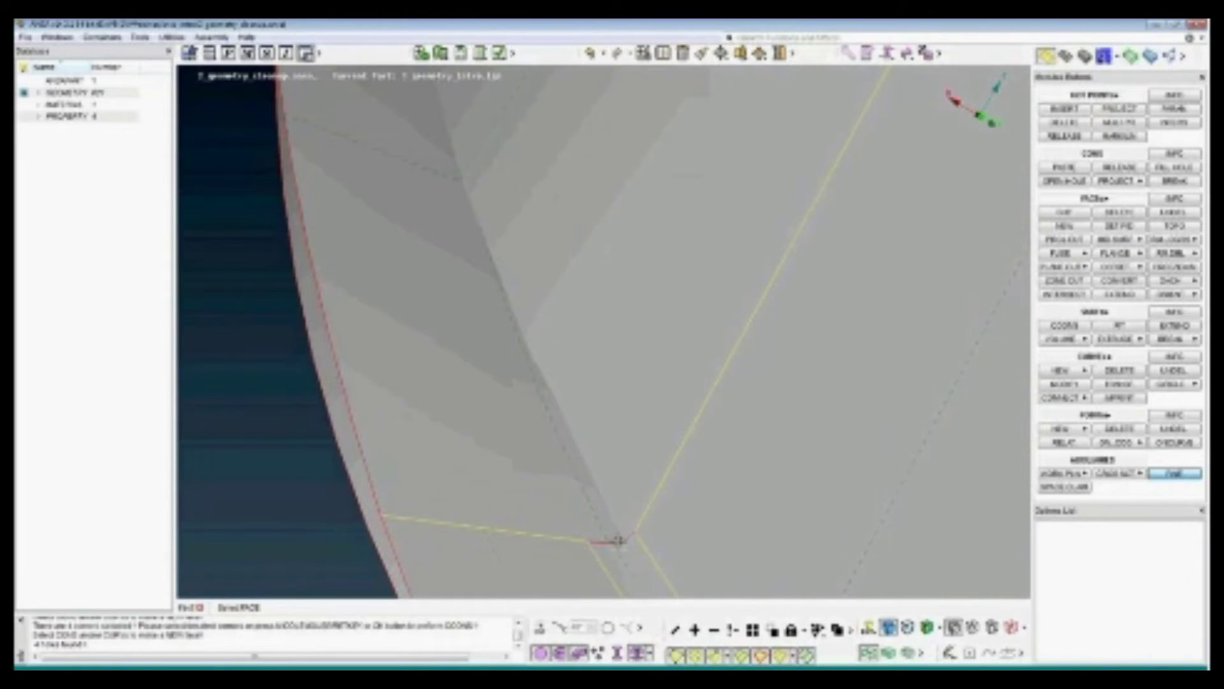
scroll(619, 540, down, 3)
ctrl+right_drag(612, 494, 626, 438)
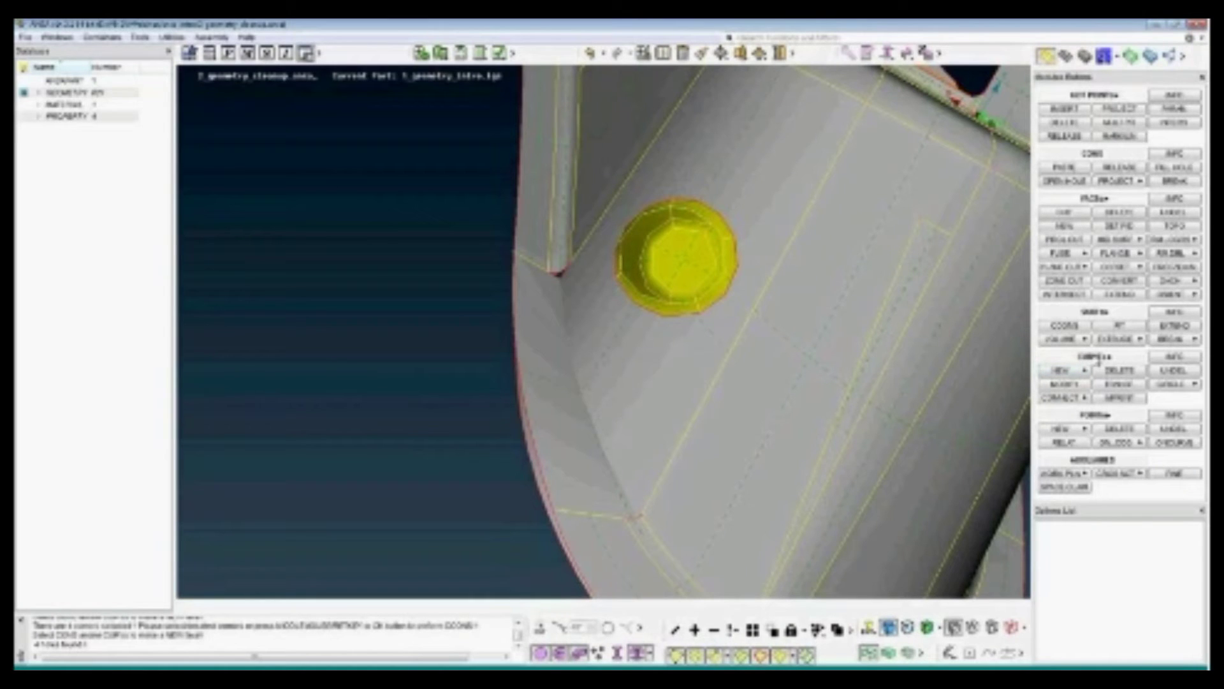
Create an intersection curve between the side wall face and the adjoining flange face
click(1097, 357)
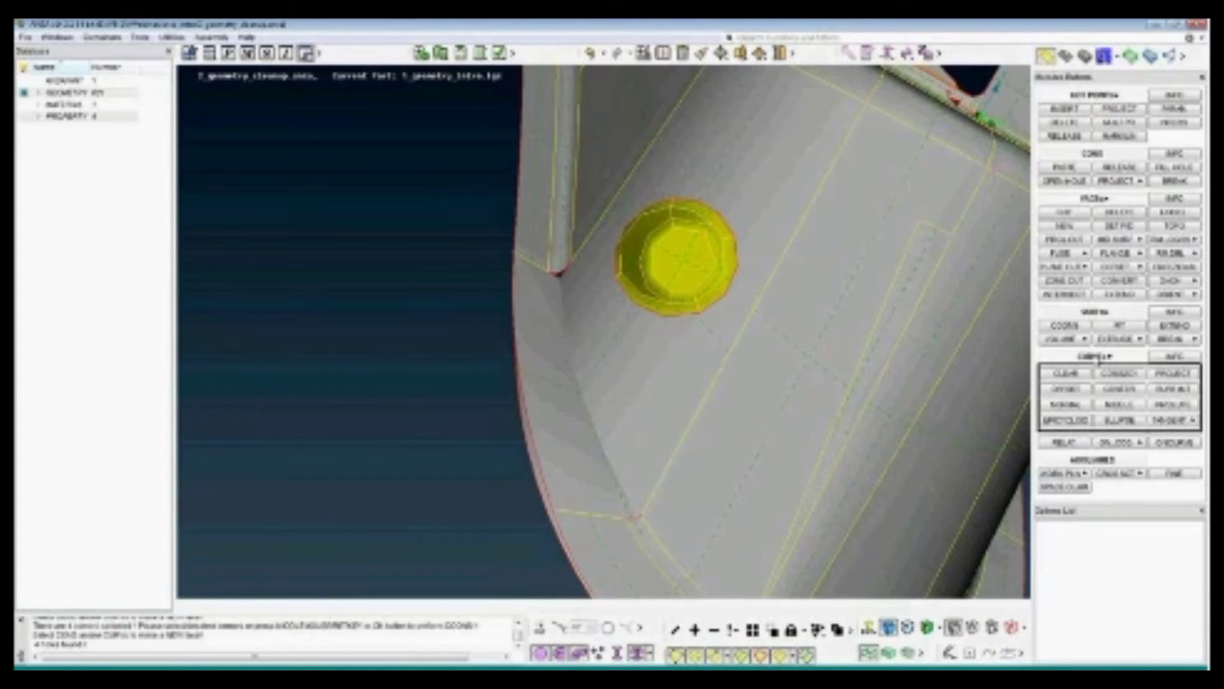
click(1164, 396)
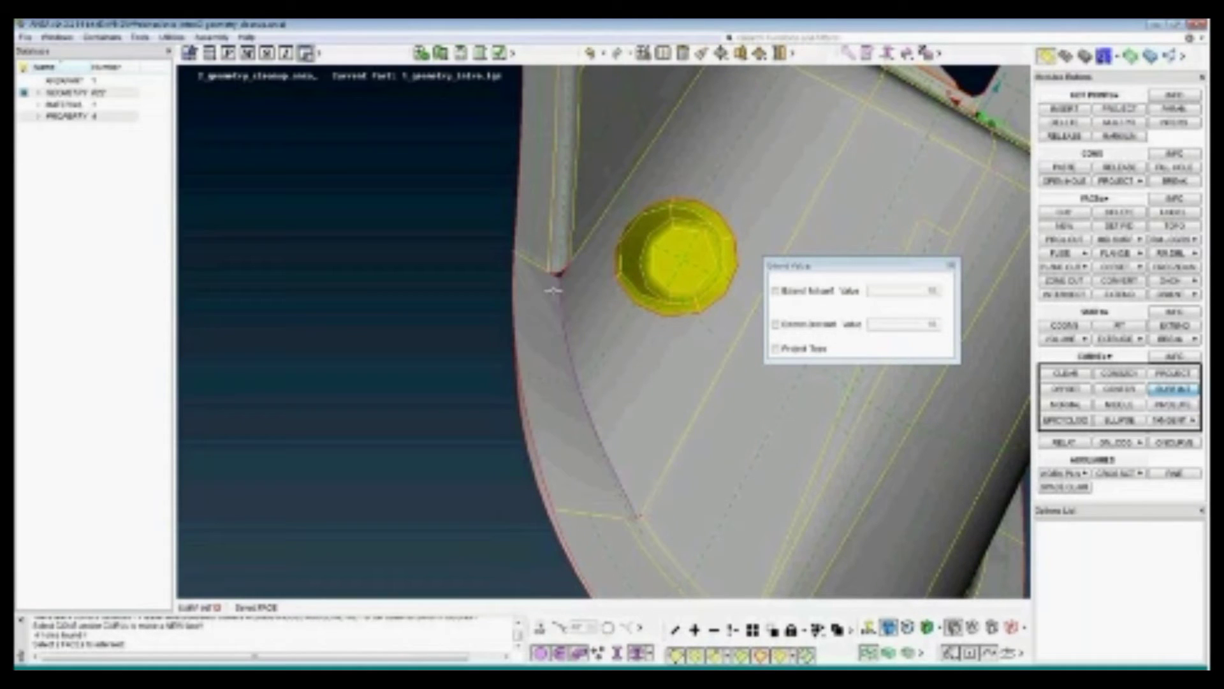
key(Escape)
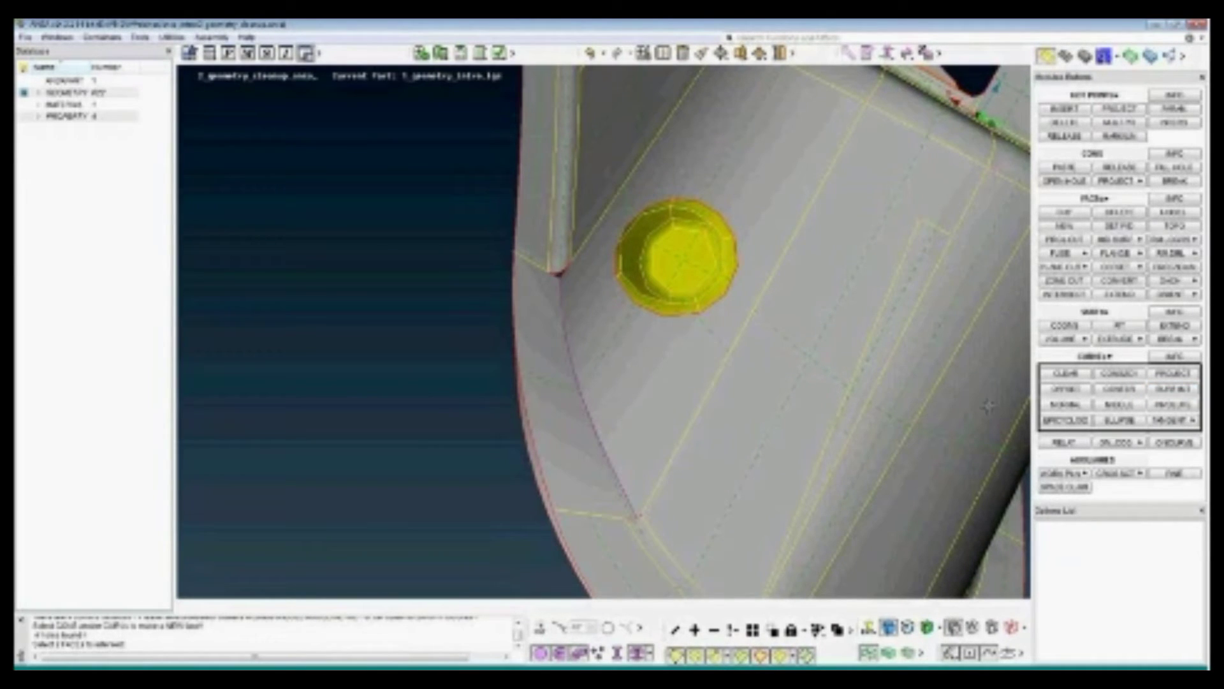
Create two copies of the intersection curve, one shifted onto the side wall and one onto the flange, in line with the fillet's ends
click(1092, 357)
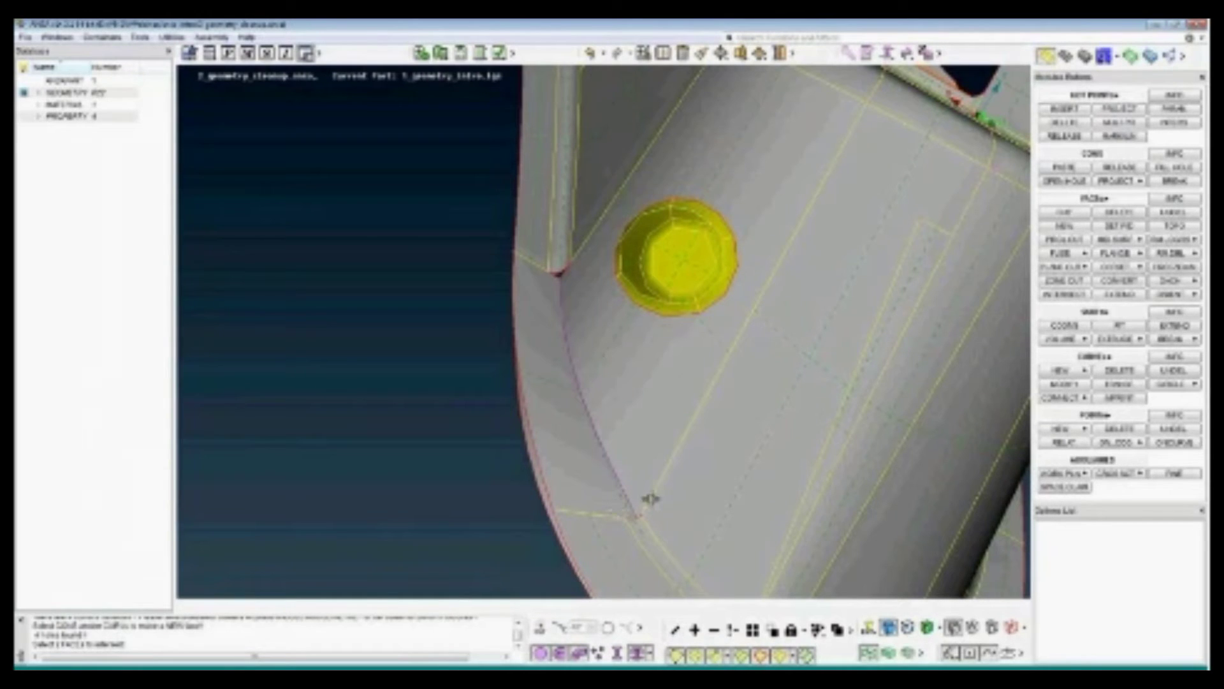
click(1116, 385)
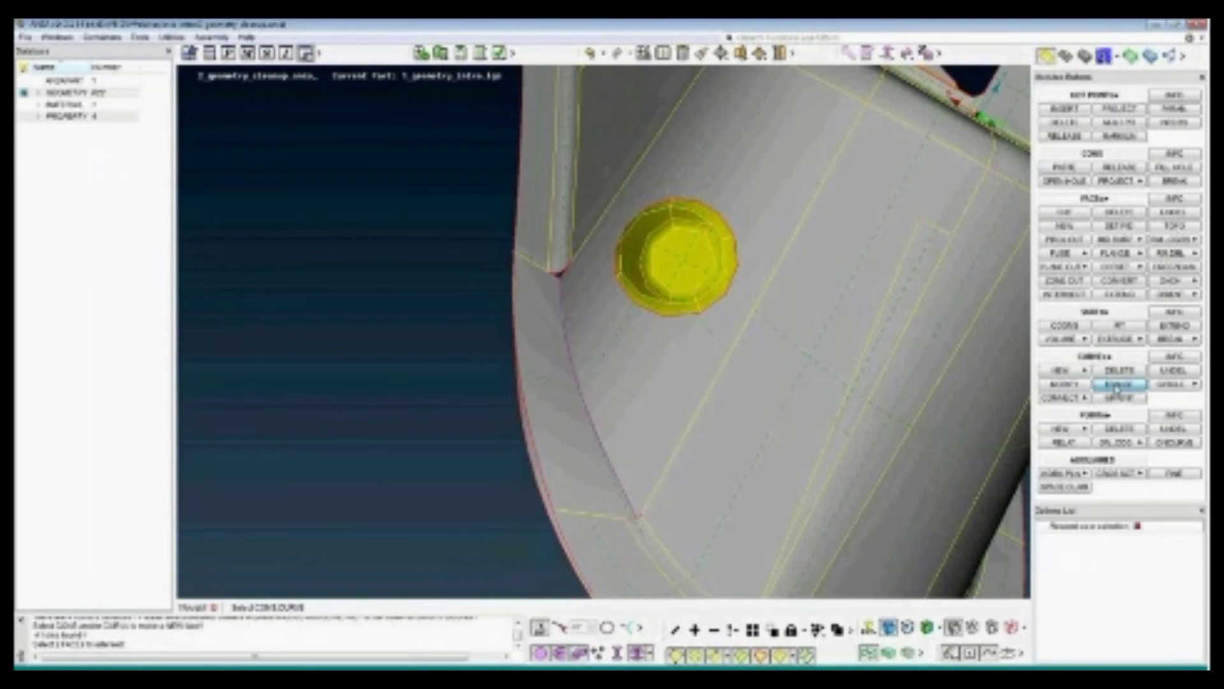
click(606, 389)
middle_click(607, 389)
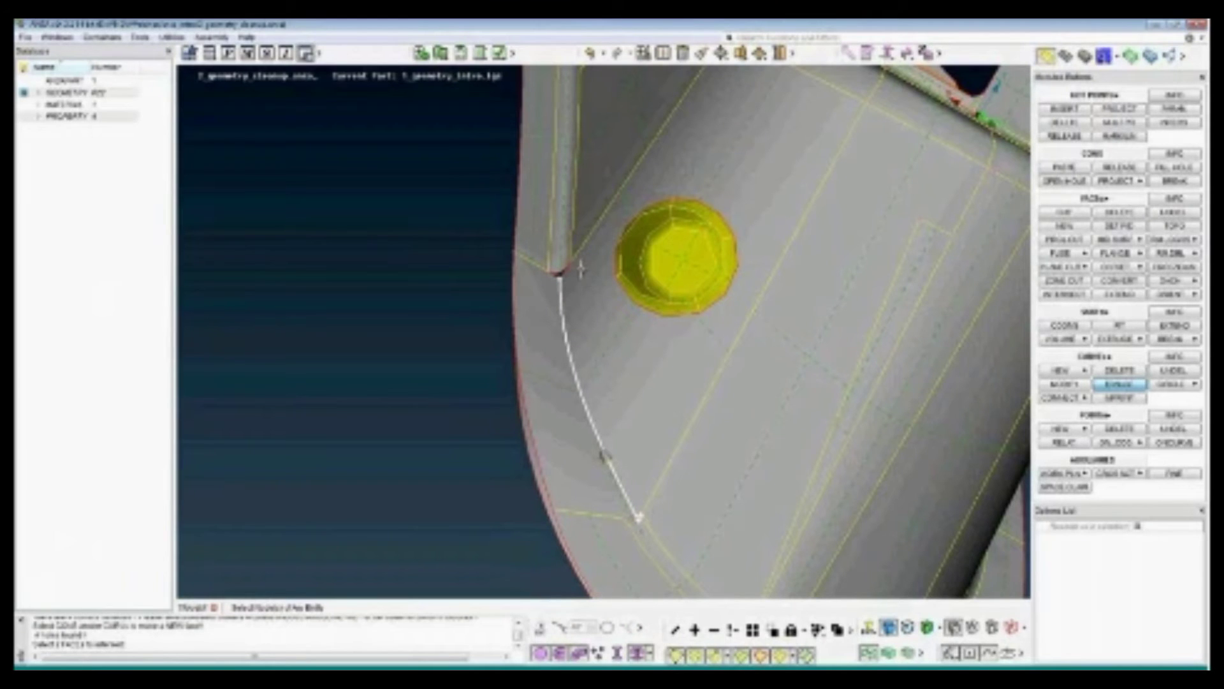
click(587, 342)
click(587, 342)
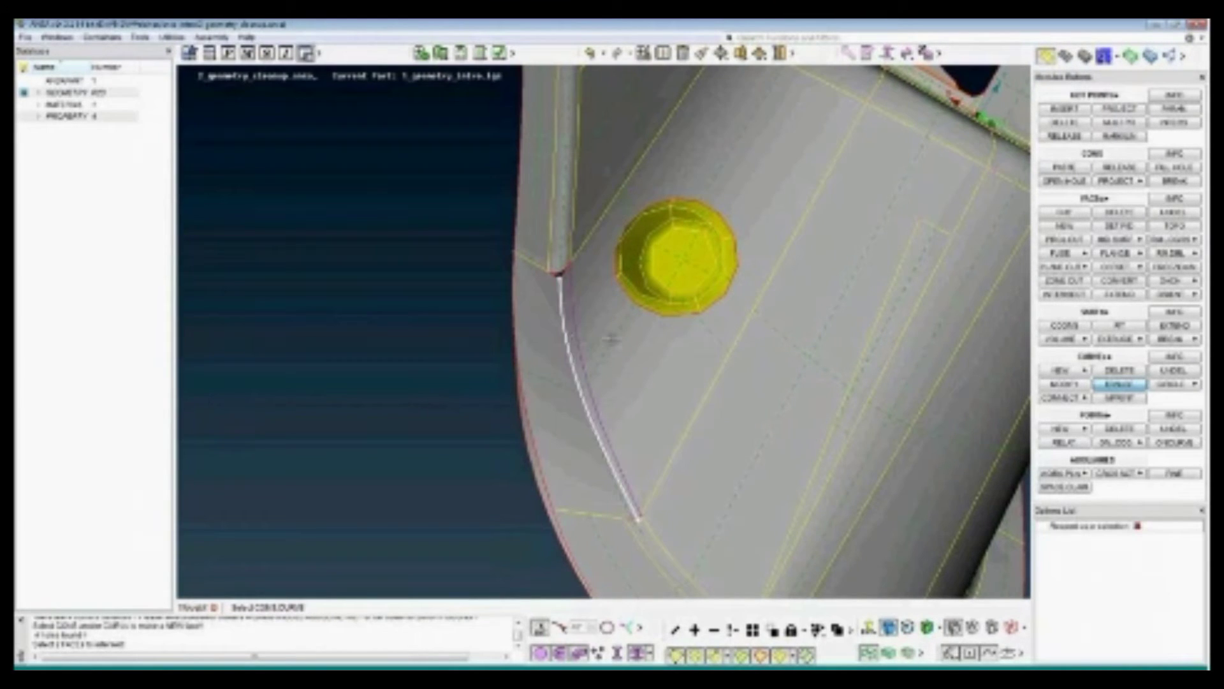
middle_click(611, 340)
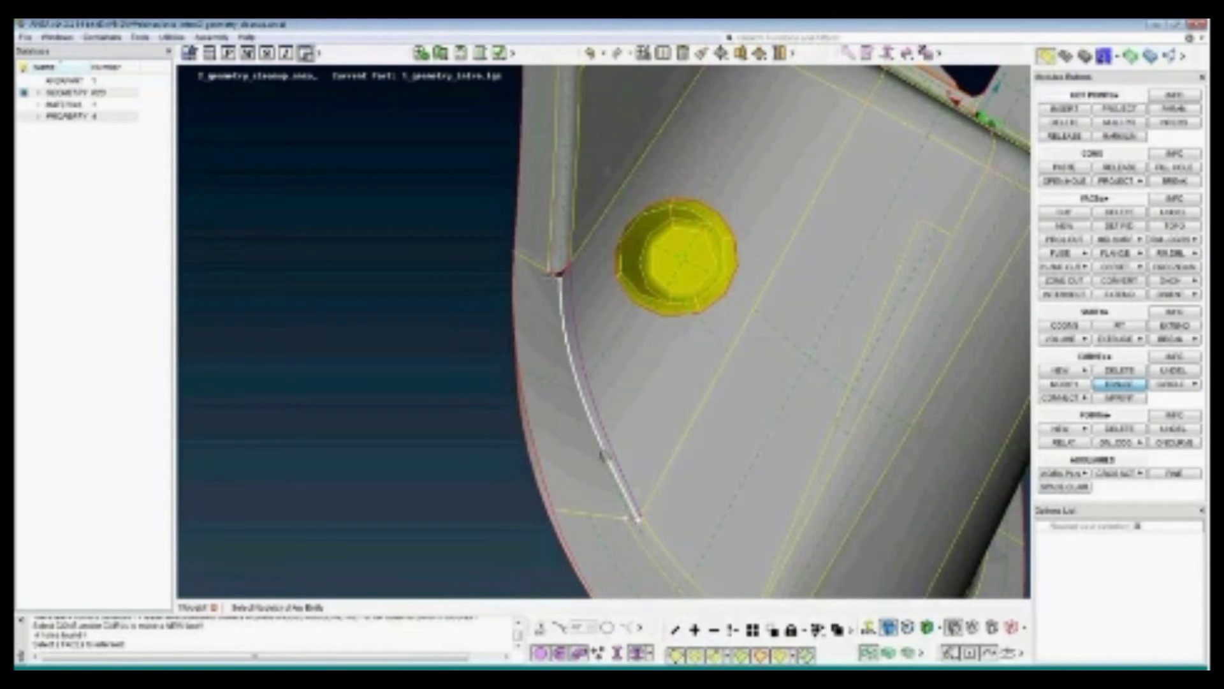
click(600, 456)
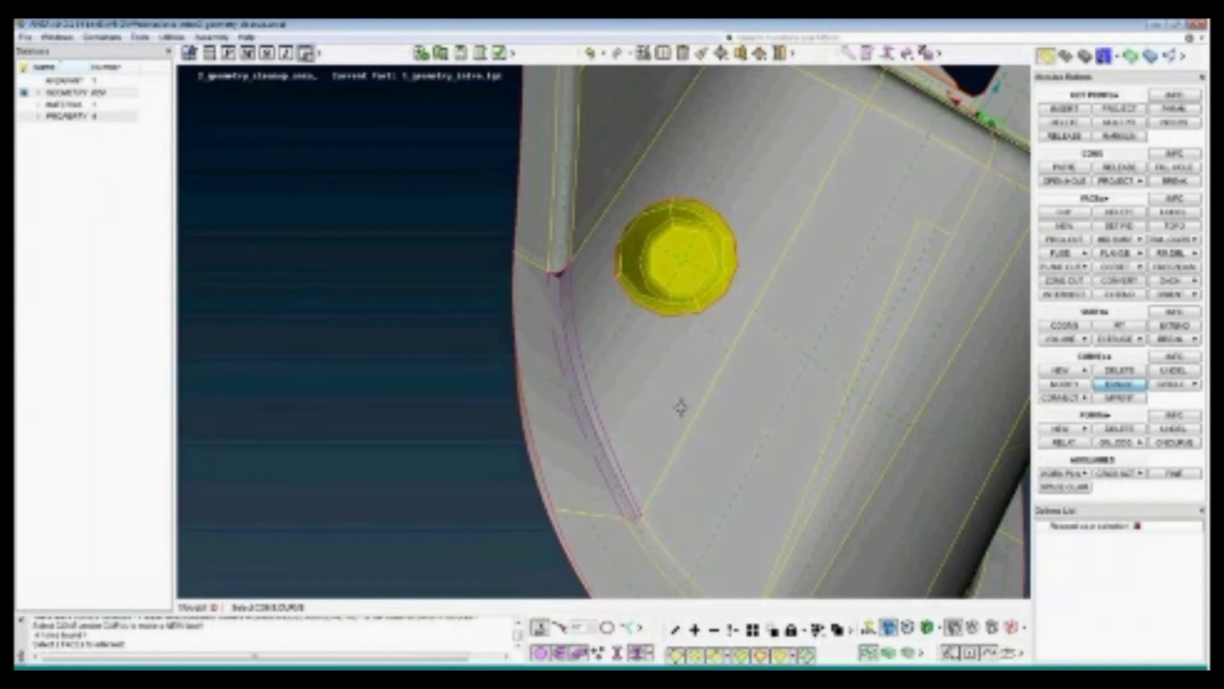
Check the new curves along the wall-flange junction by hiding the auxiliary entities and showing them again
ctrl+drag(633, 408, 639, 417)
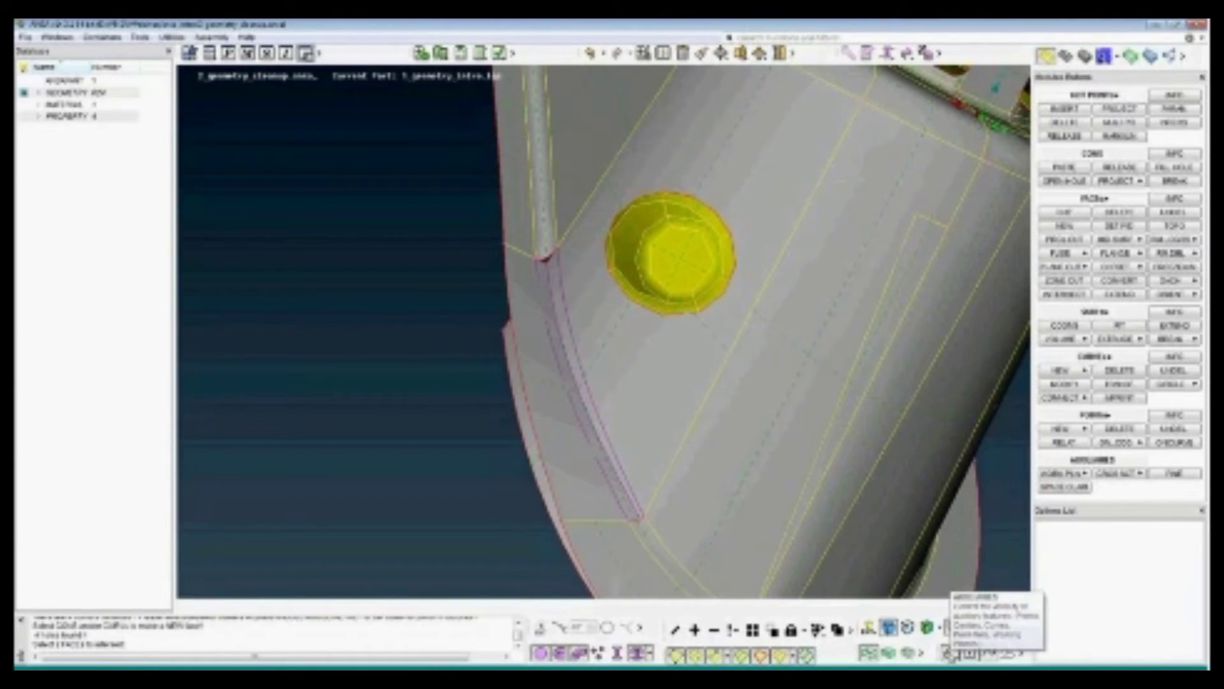
click(950, 654)
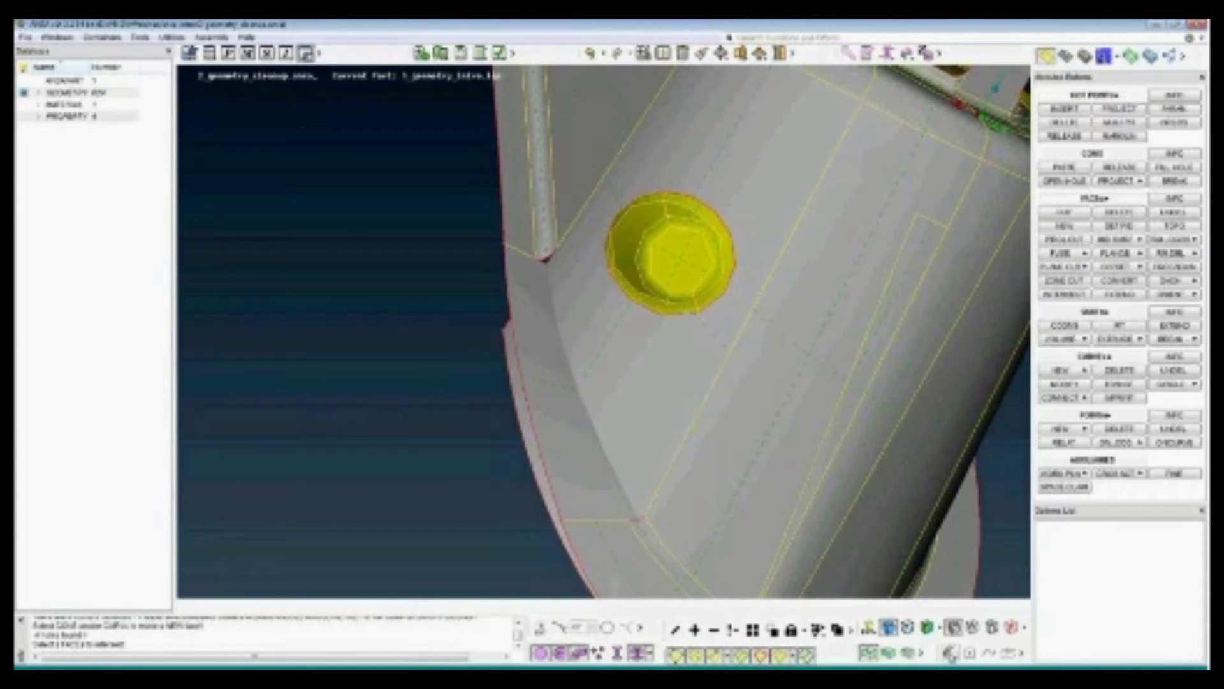
click(950, 653)
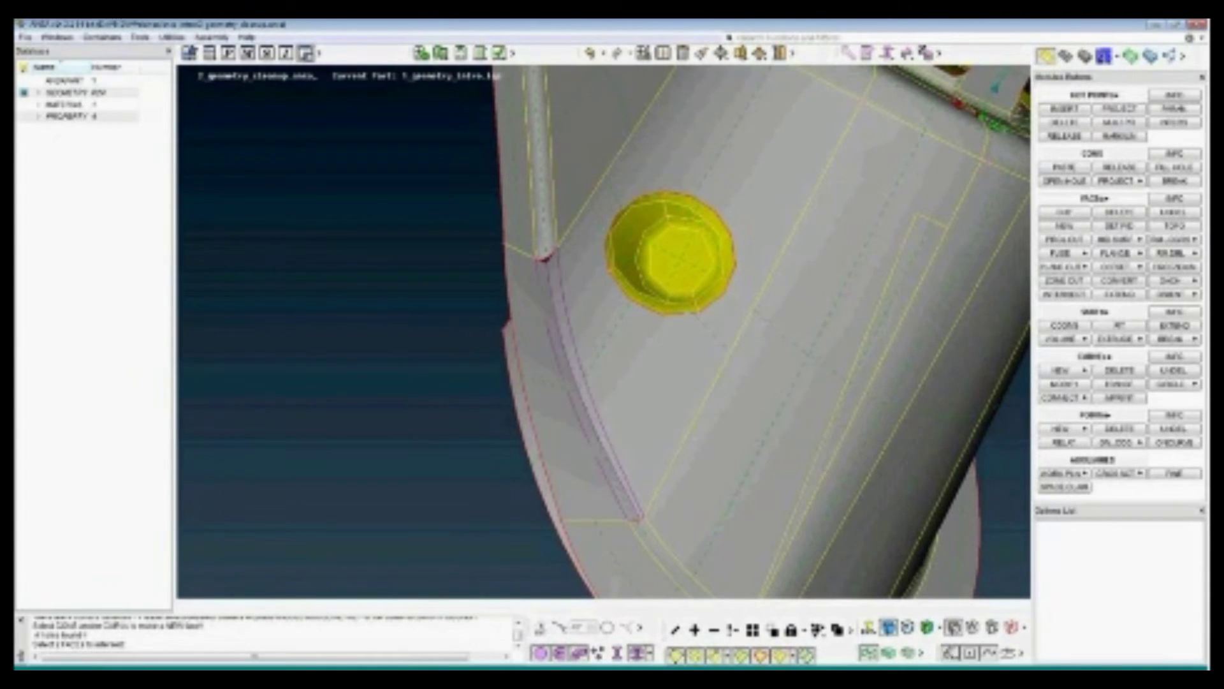
Project the wall-side curve onto the side wall face to split it along the corner
click(1121, 181)
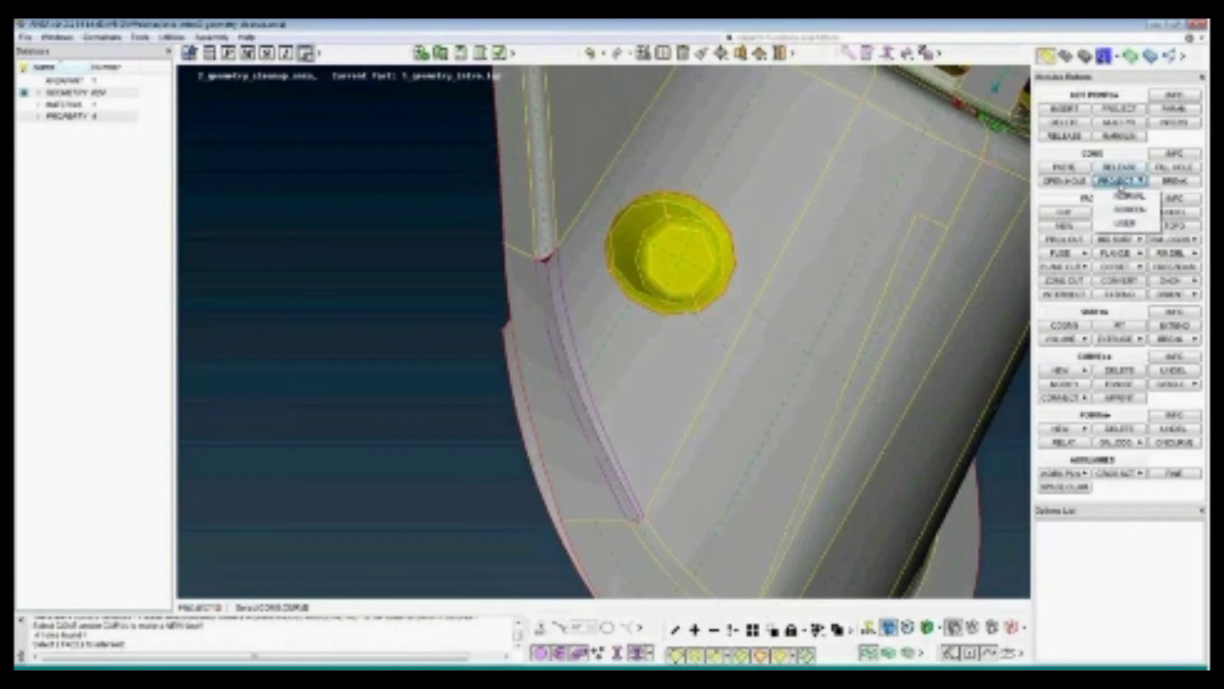
click(591, 369)
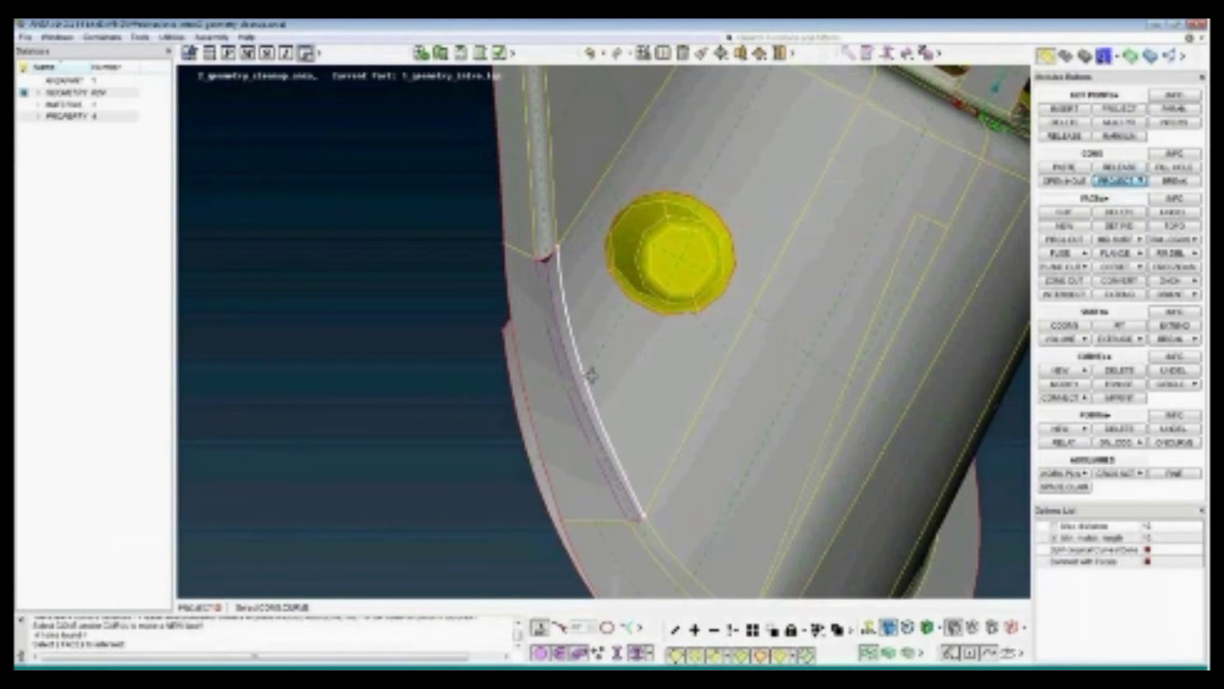
middle_click(600, 367)
click(603, 382)
middle_click(607, 385)
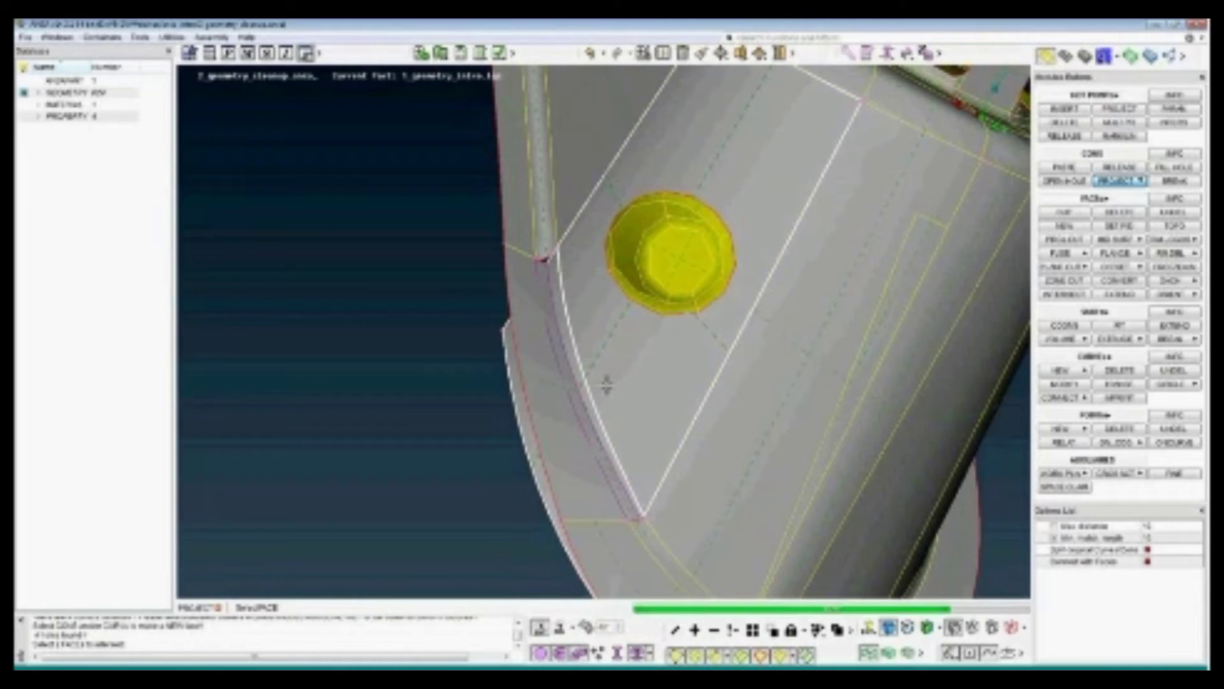
Project the flange-side curve onto the narrow flange face to split it along the corner
click(568, 389)
middle_click(562, 419)
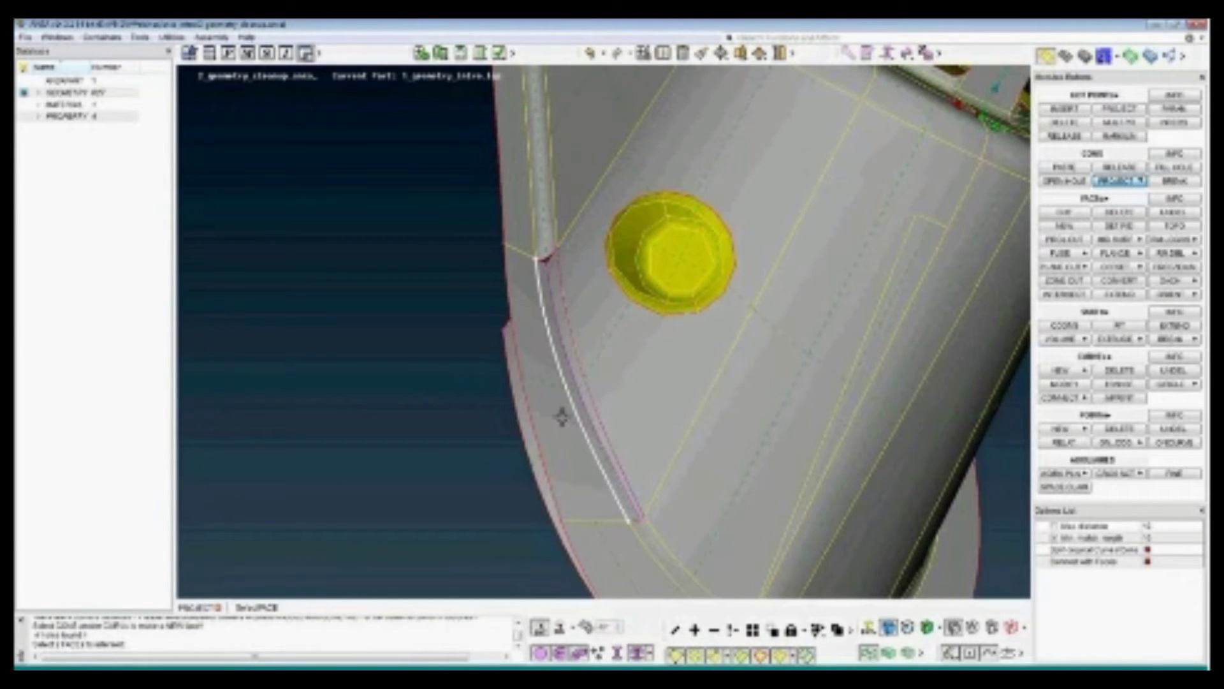
click(591, 446)
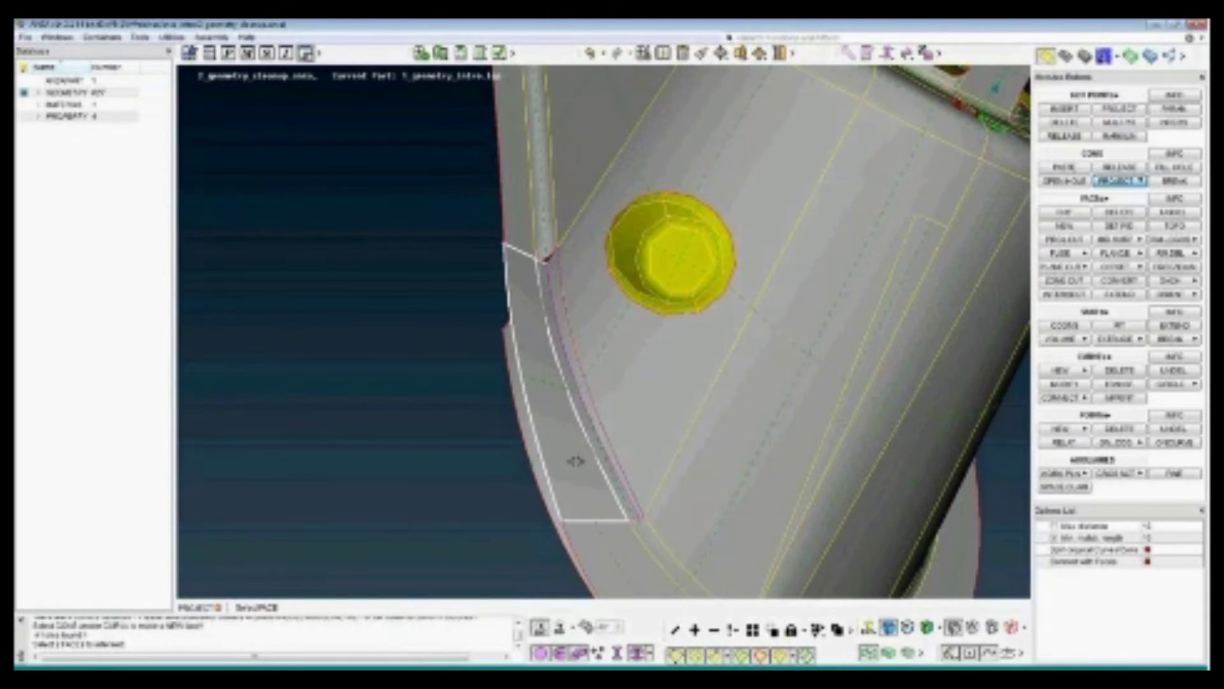
scroll(592, 408, up, 3)
middle_click(592, 408)
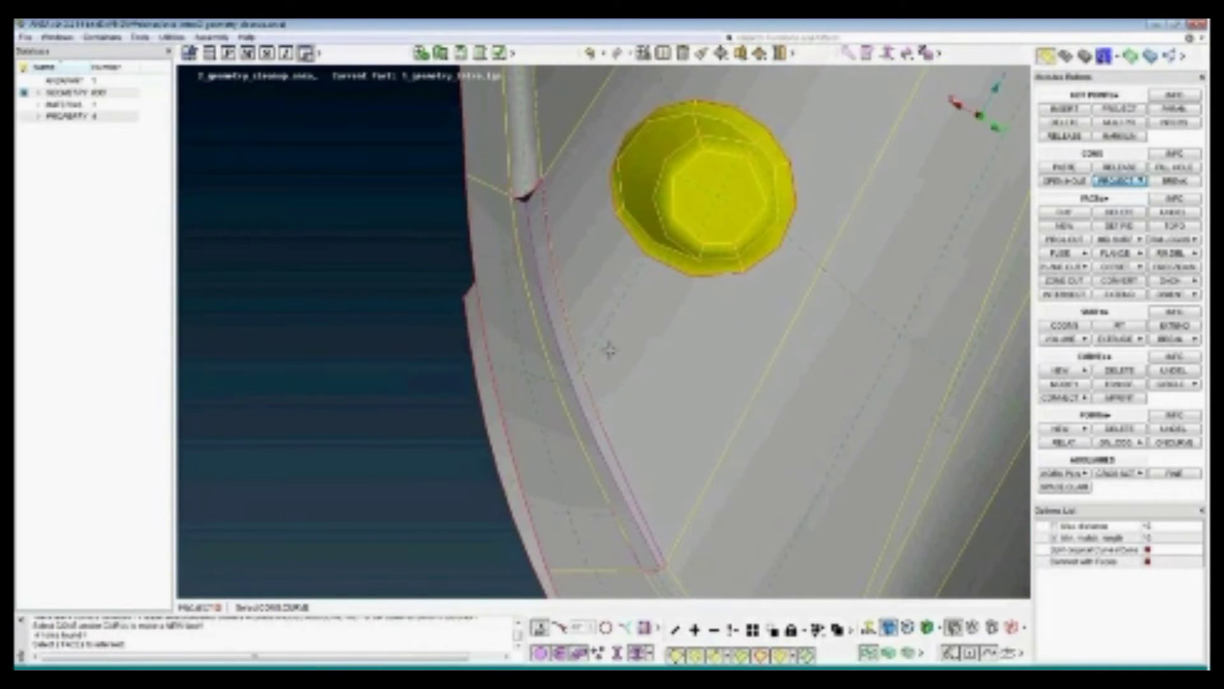
Hide the auxiliary curves and end the projection command
scroll(606, 361, down, 2)
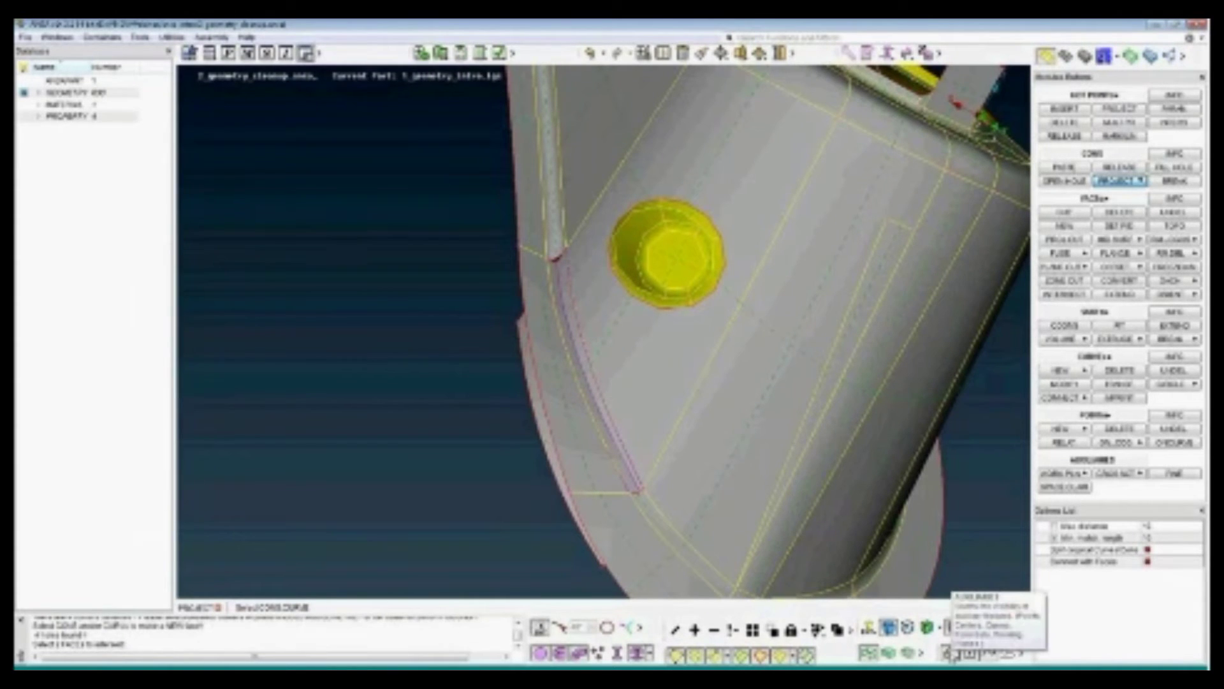
click(949, 654)
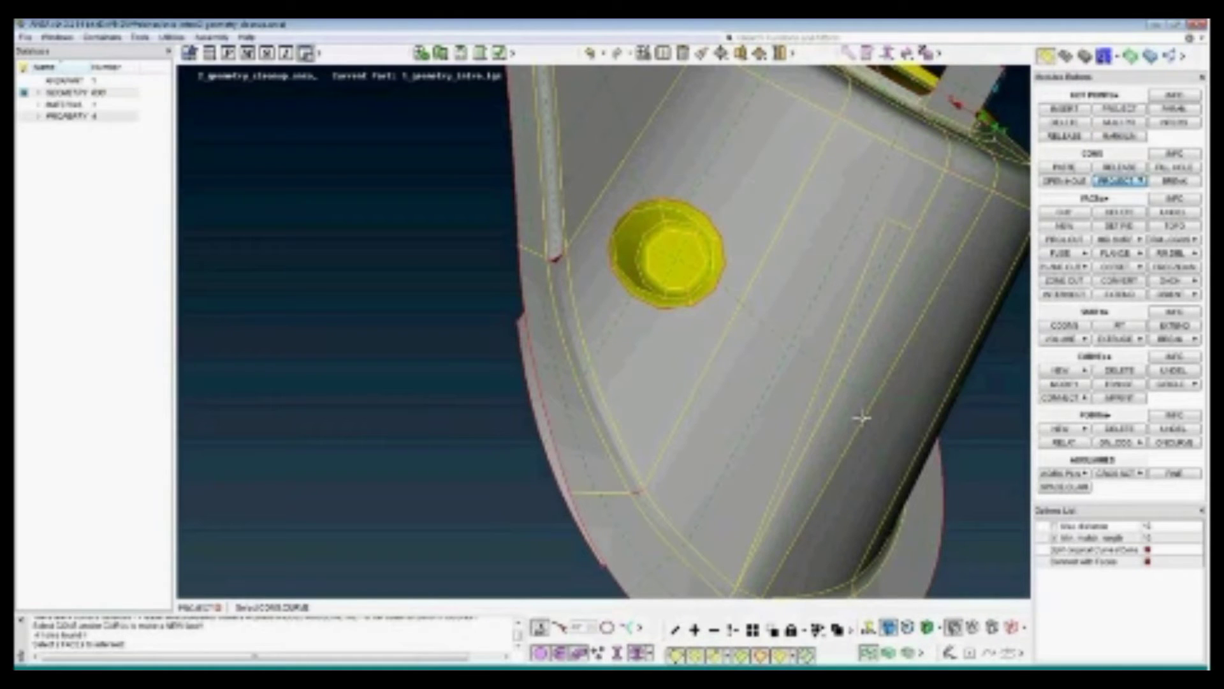
key(Escape)
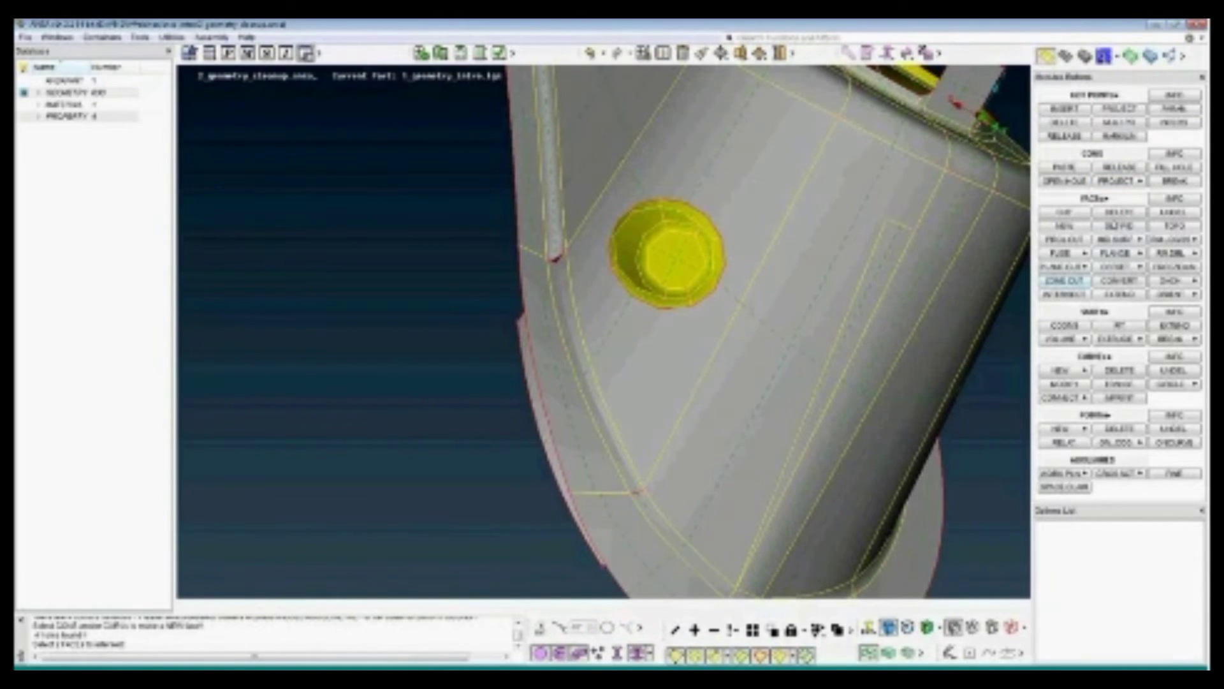
Delete the two narrow strip faces between the projected curves along the wall-flange corner
click(1119, 212)
scroll(592, 376, up, 5)
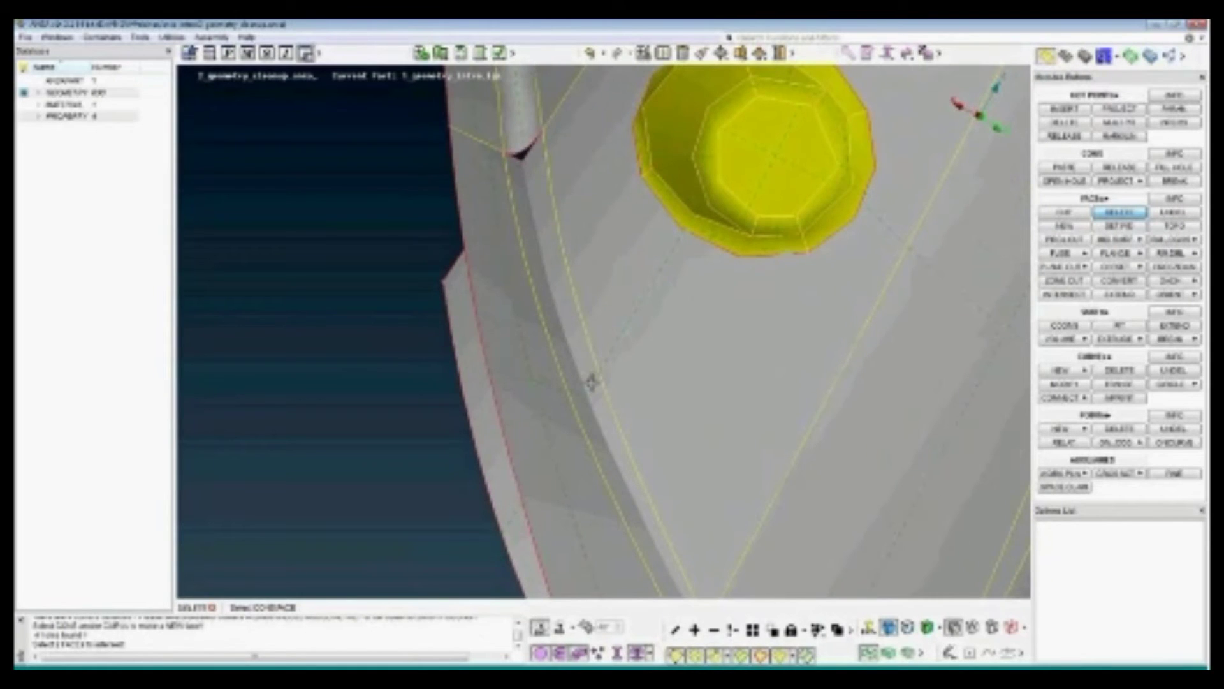
click(592, 383)
click(585, 391)
middle_click(584, 386)
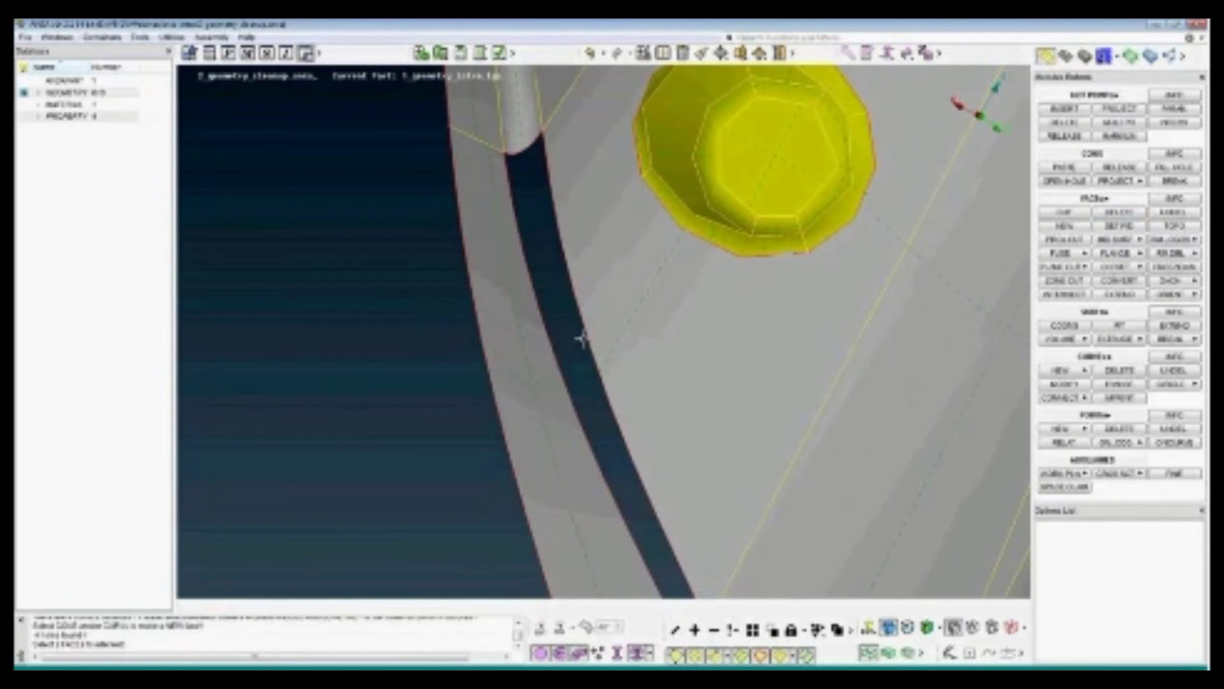
Create a Coons surface from the open edges to close the narrow gap between the side wall and the flange
scroll(583, 339, down, 6)
ctrl+middle_drag(603, 355, 602, 324)
click(1062, 226)
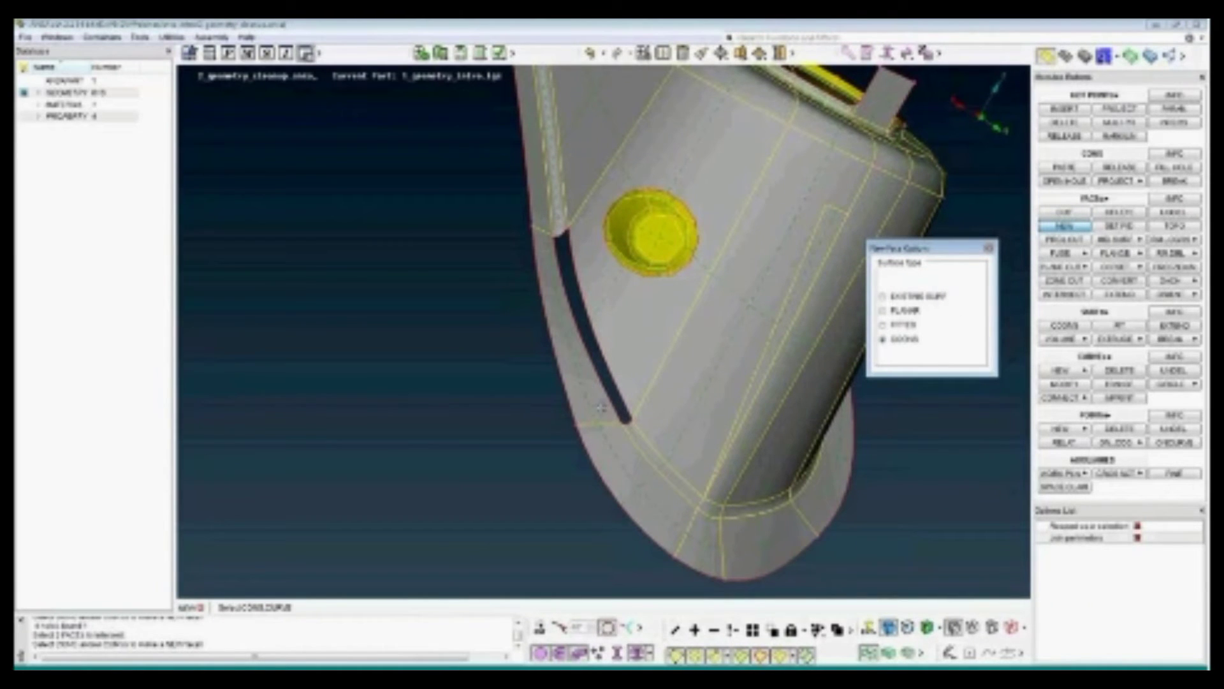
scroll(626, 419, up, 2)
scroll(603, 411, up, 3)
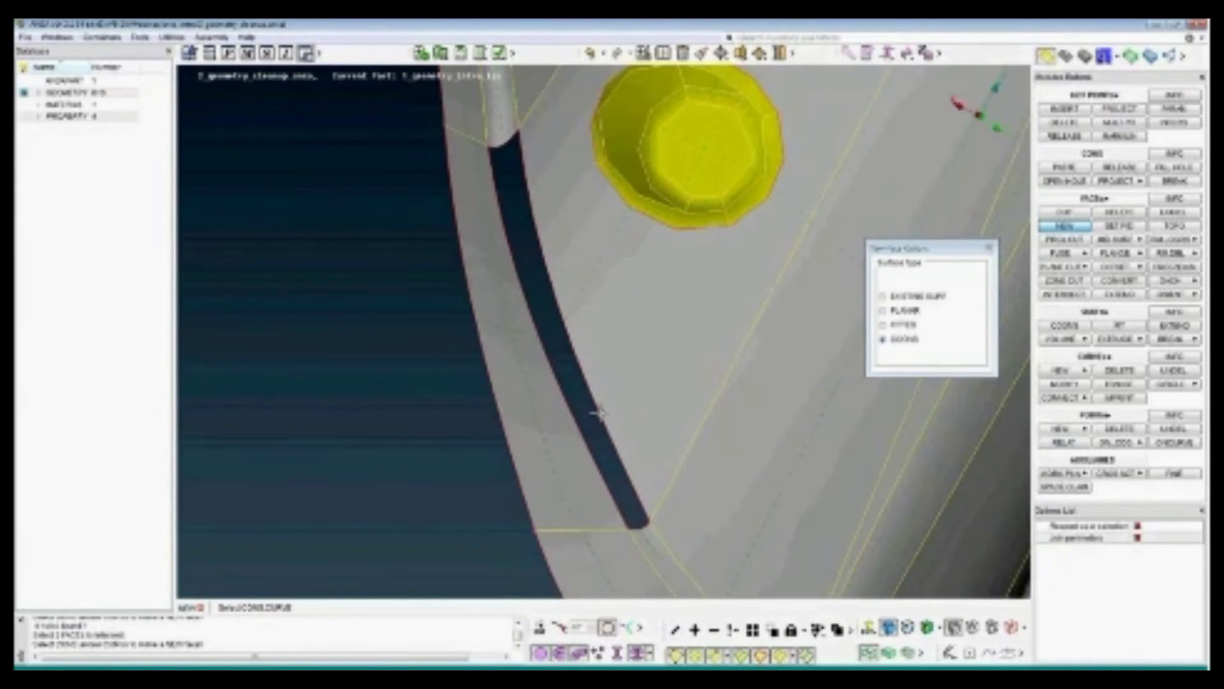
click(612, 513)
middle_click(587, 454)
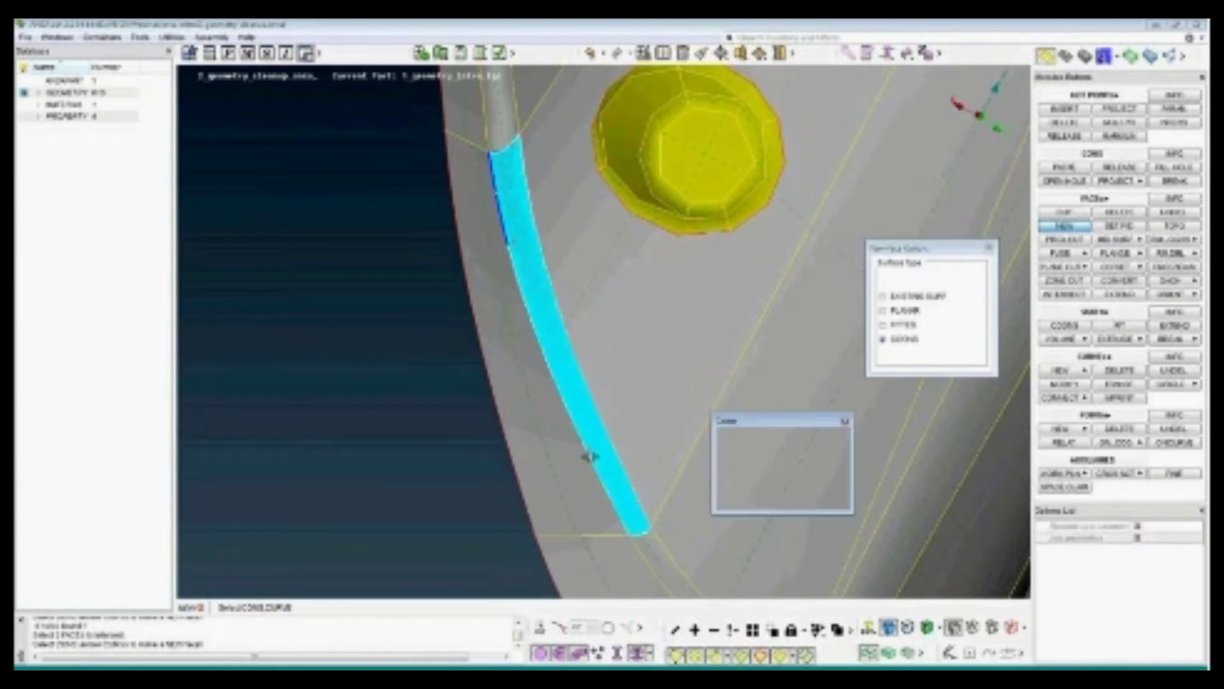
middle_click(588, 454)
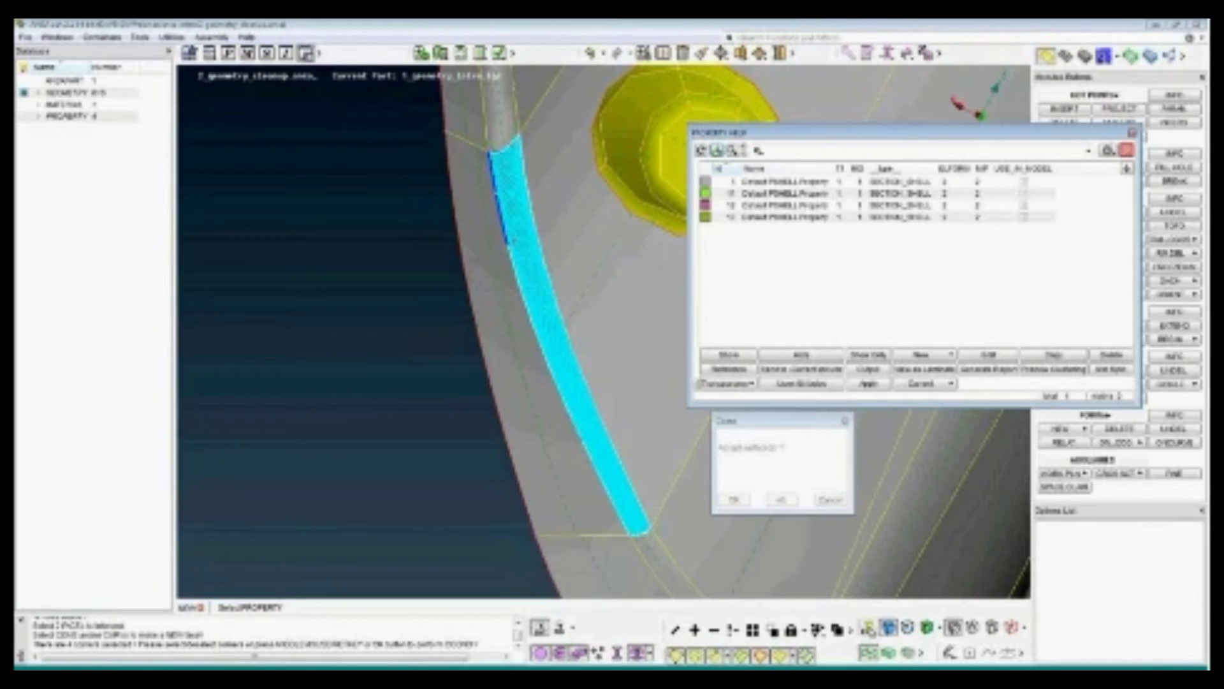
Display the model by PID and assign the first Default PSHELL Property to the new fillet face
click(868, 629)
click(873, 629)
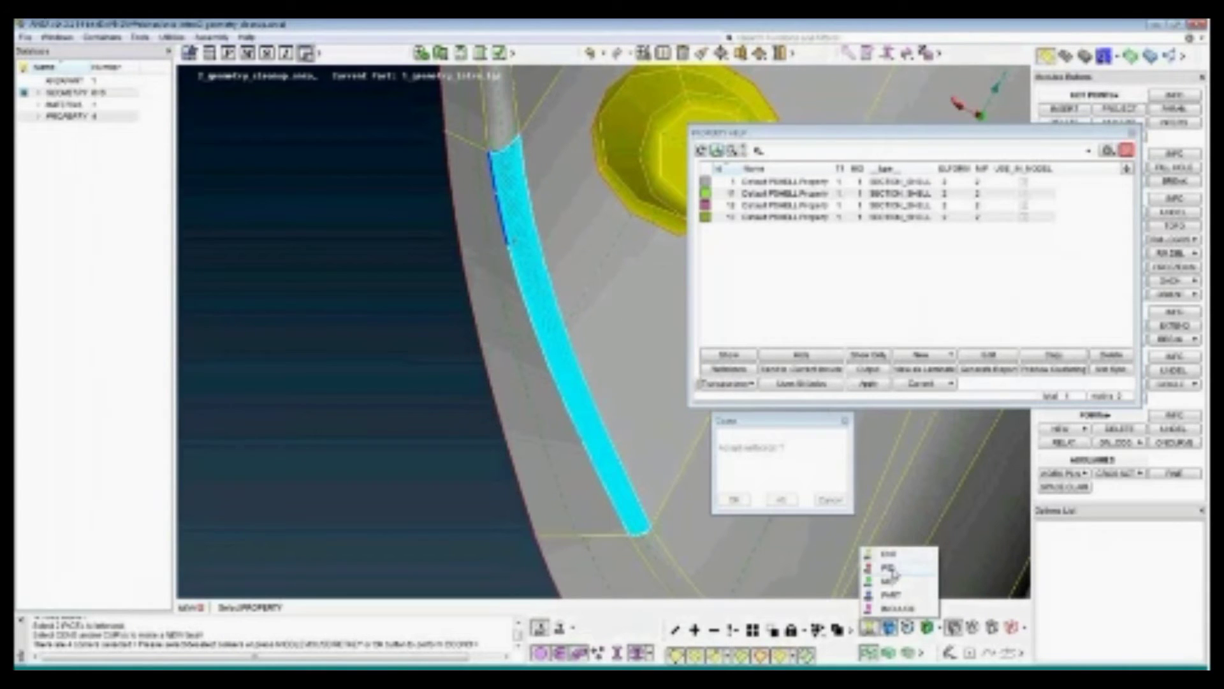
click(894, 574)
scroll(603, 476, down, 2)
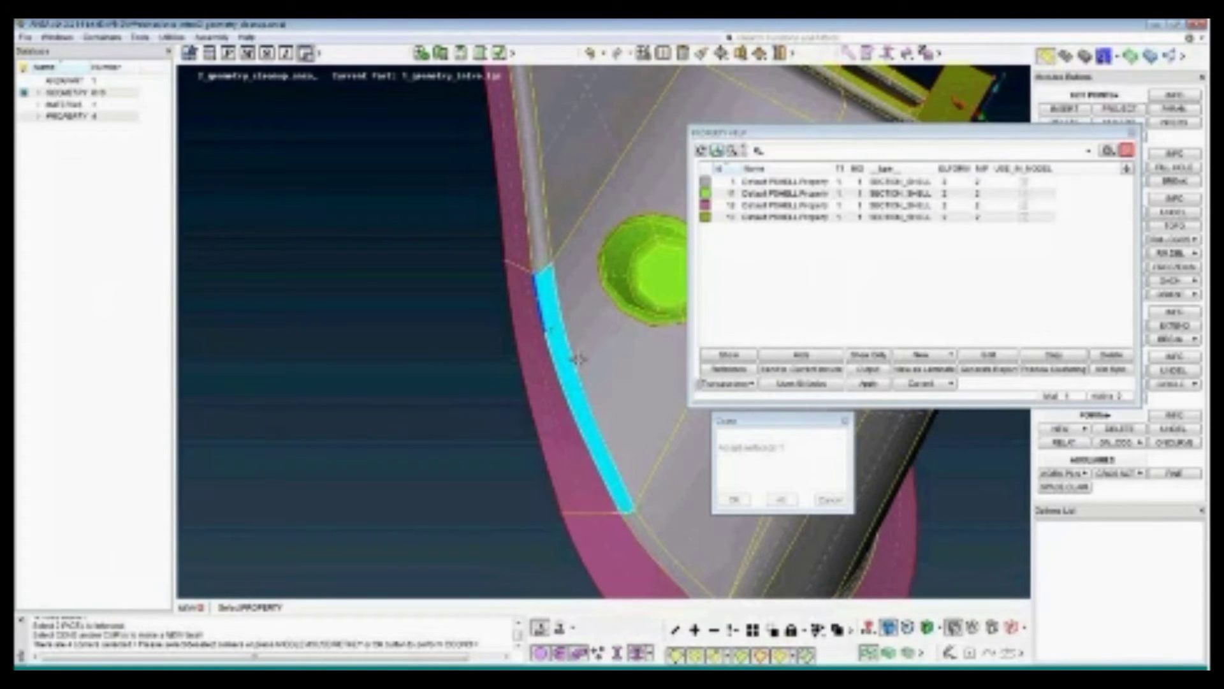
click(779, 181)
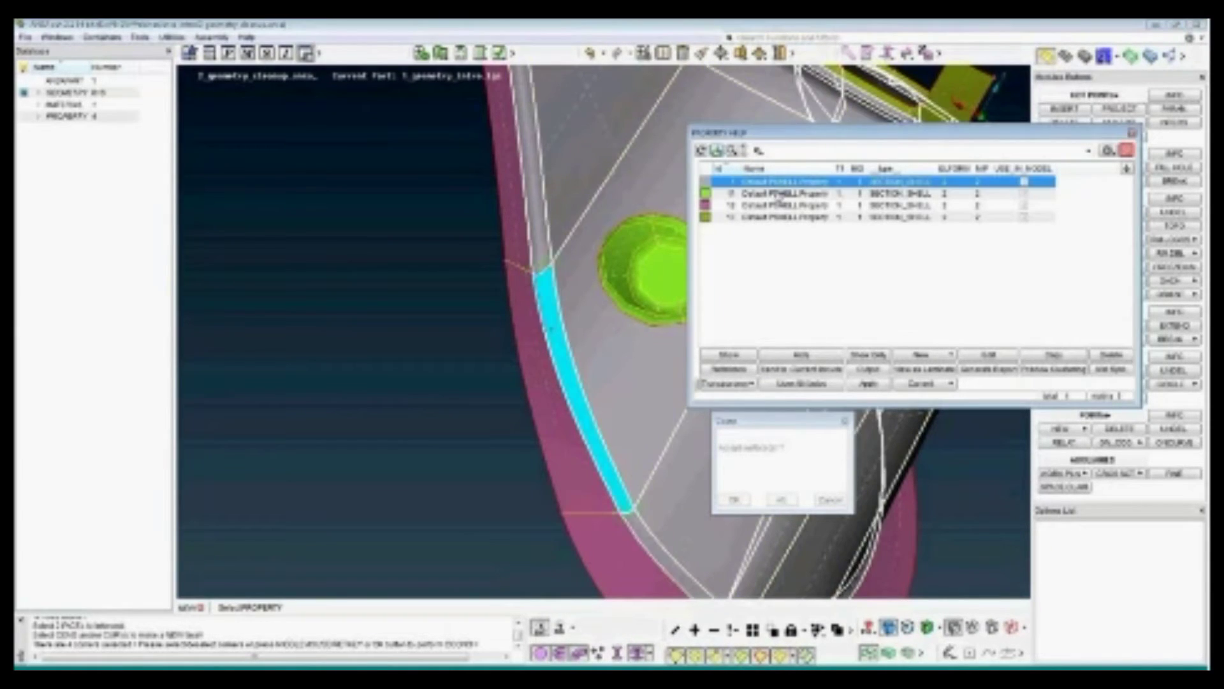
click(778, 195)
click(773, 230)
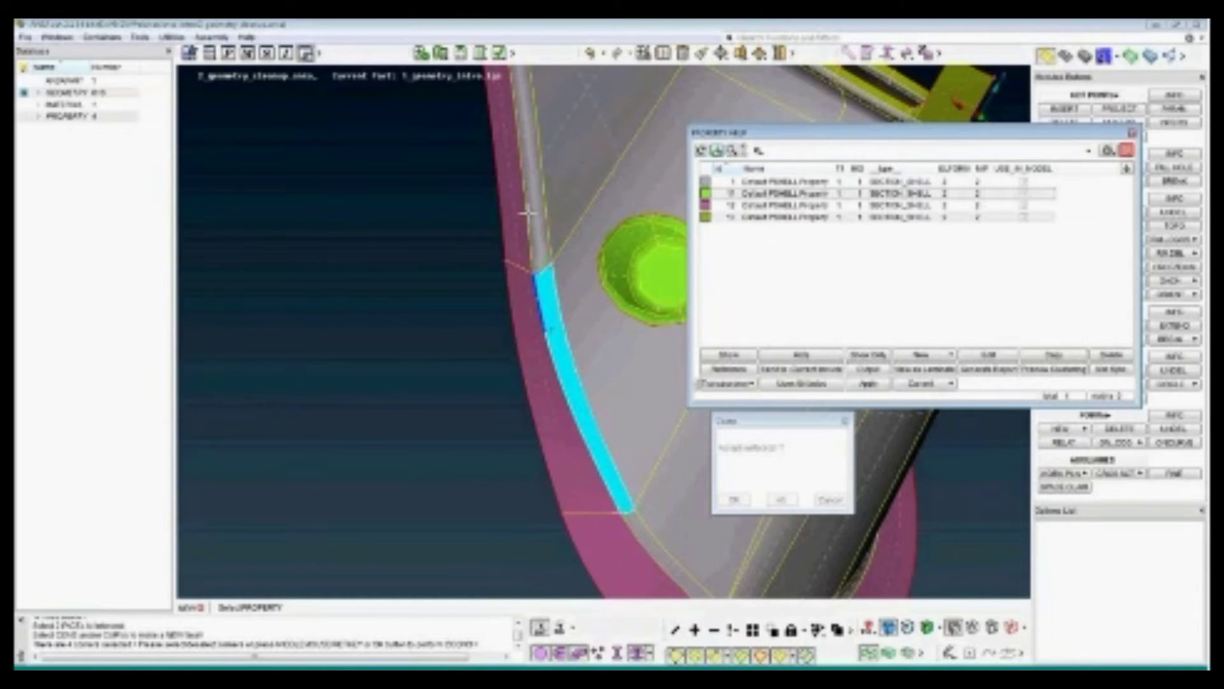
click(604, 128)
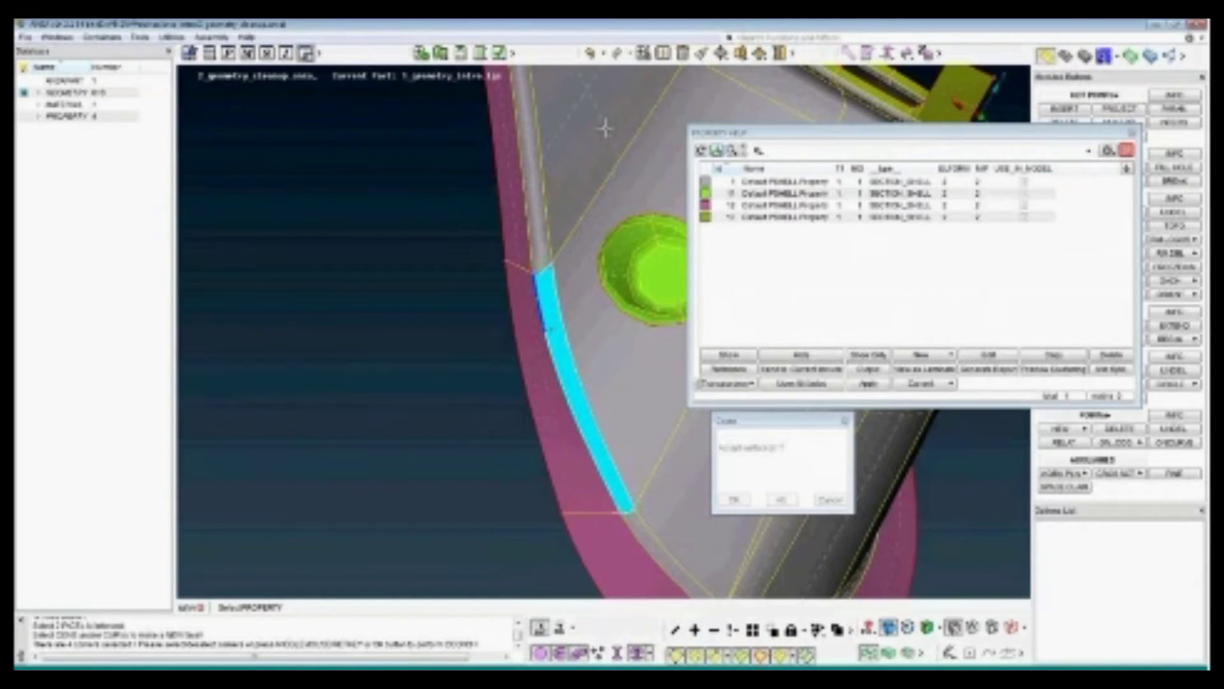
double_click(774, 185)
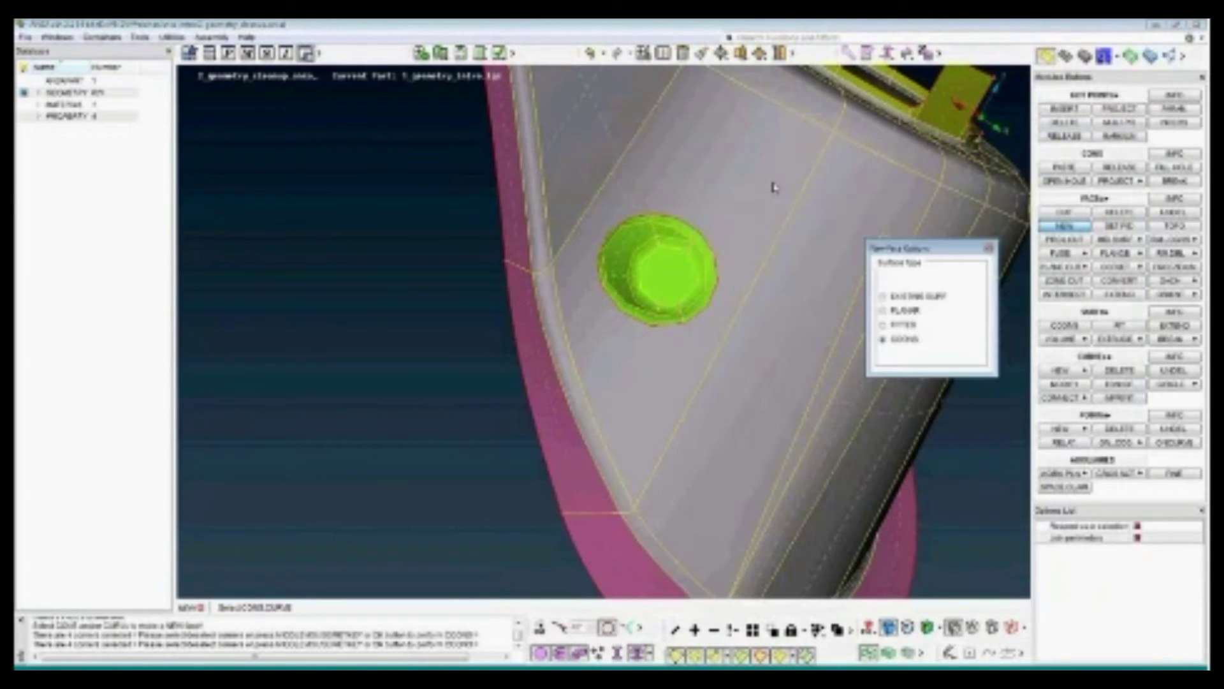
middle_click(774, 188)
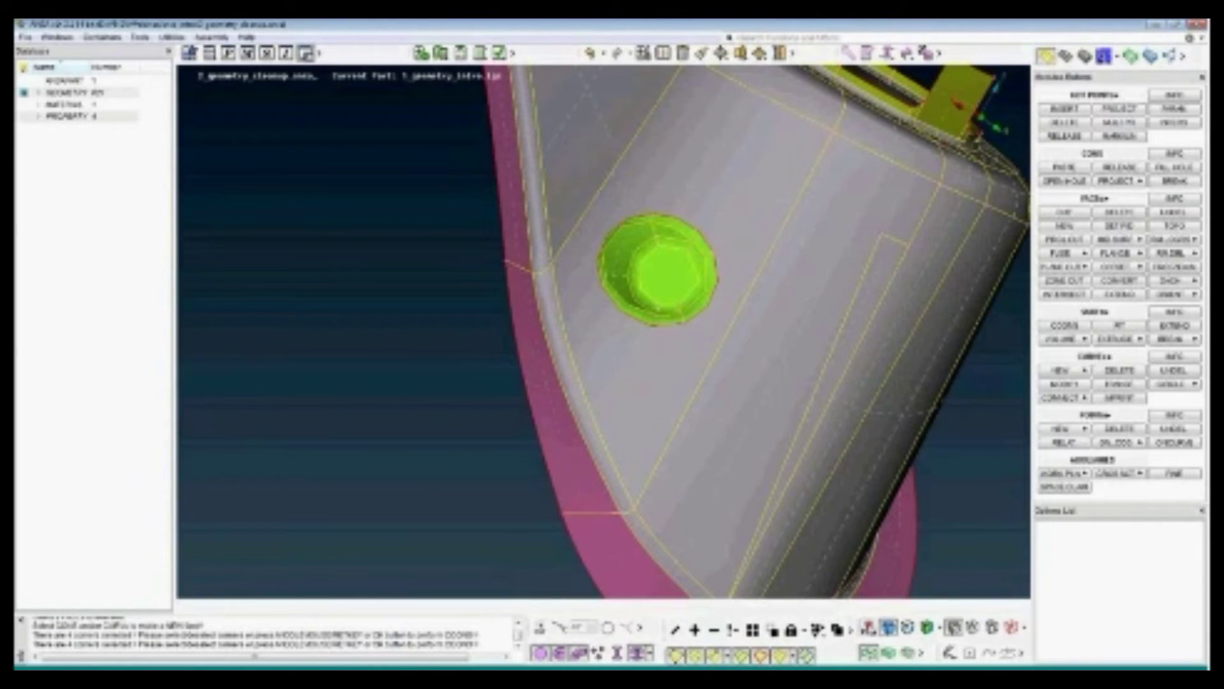
Return the display to ENT mode and inspect the rebuilt fillet from both sides of the part
click(869, 629)
click(868, 628)
click(886, 557)
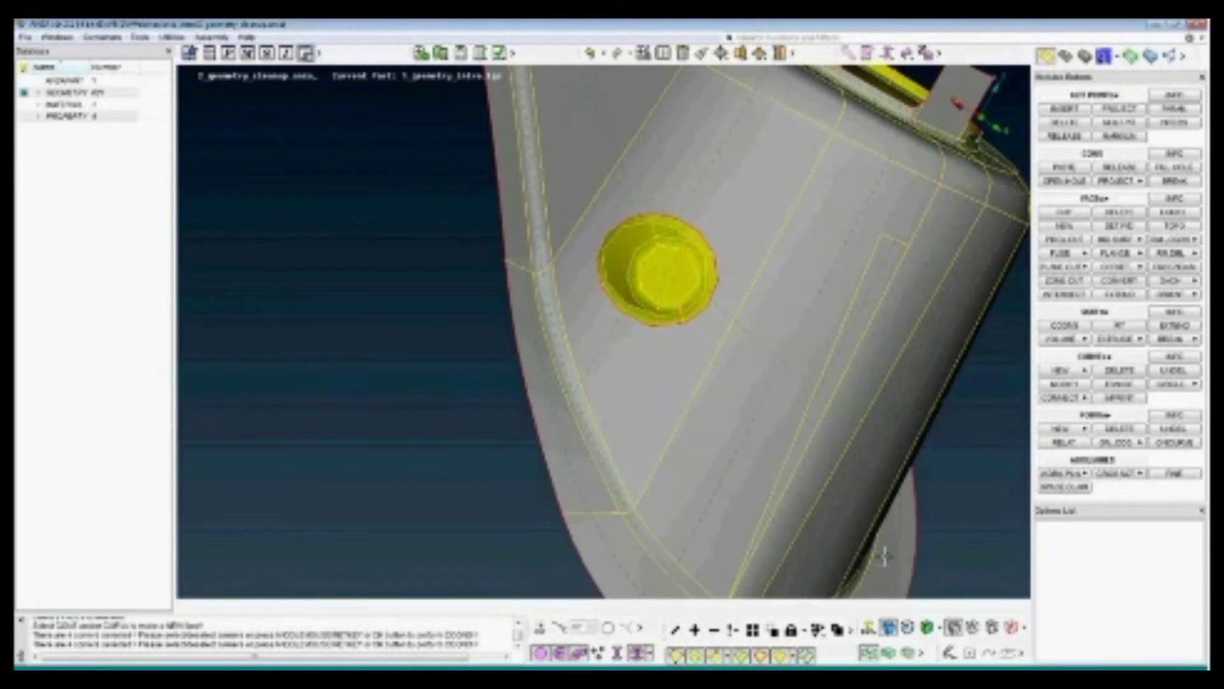
scroll(626, 324, down, 5)
scroll(626, 298, up, 5)
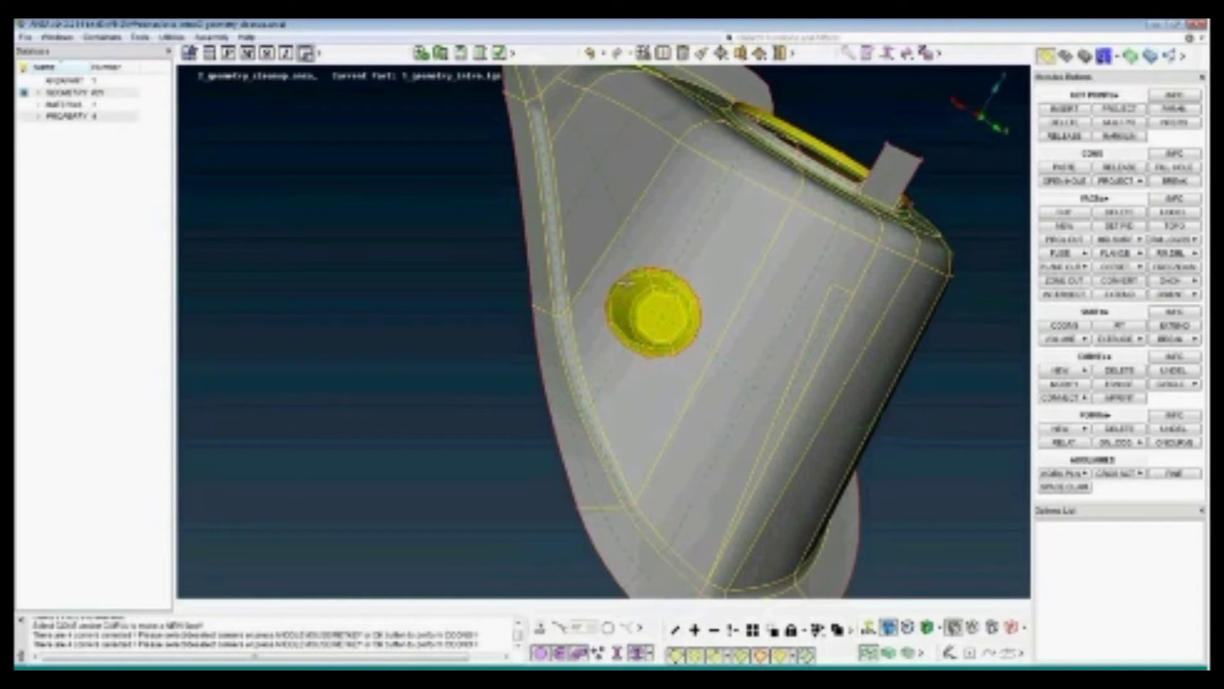
ctrl+drag(606, 299, 792, 248)
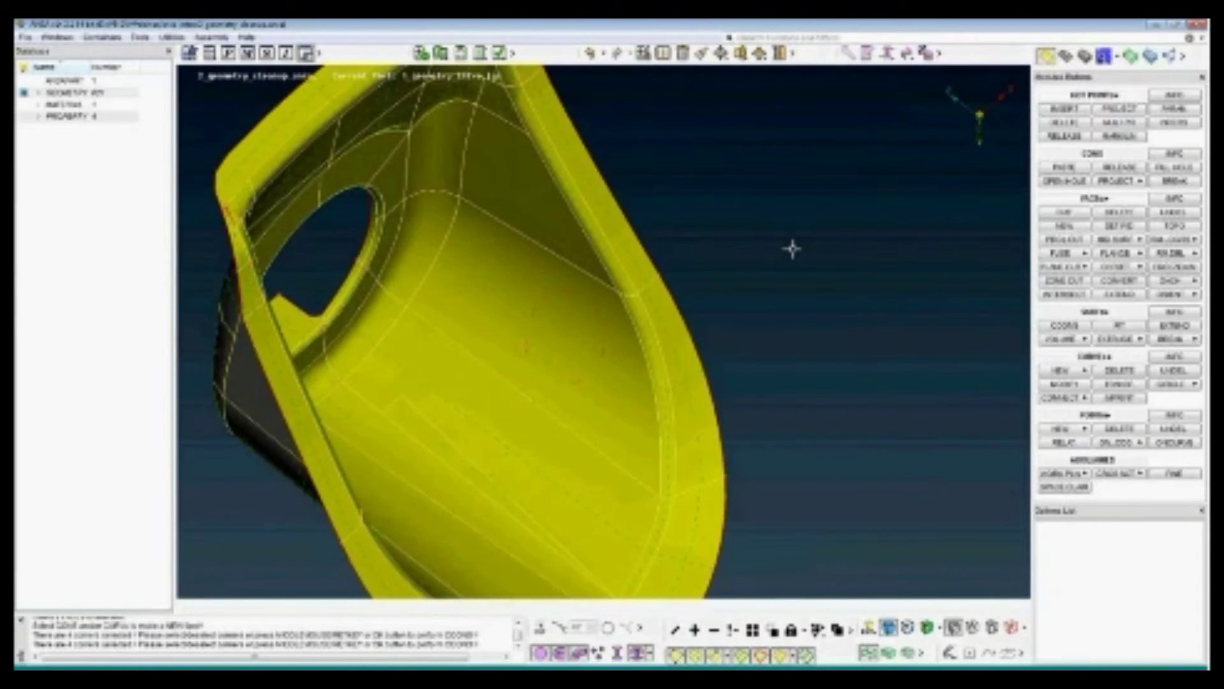
ctrl+drag(793, 249, 611, 305)
Project the base edge of the round boss onto the side wall face to split it
click(1121, 181)
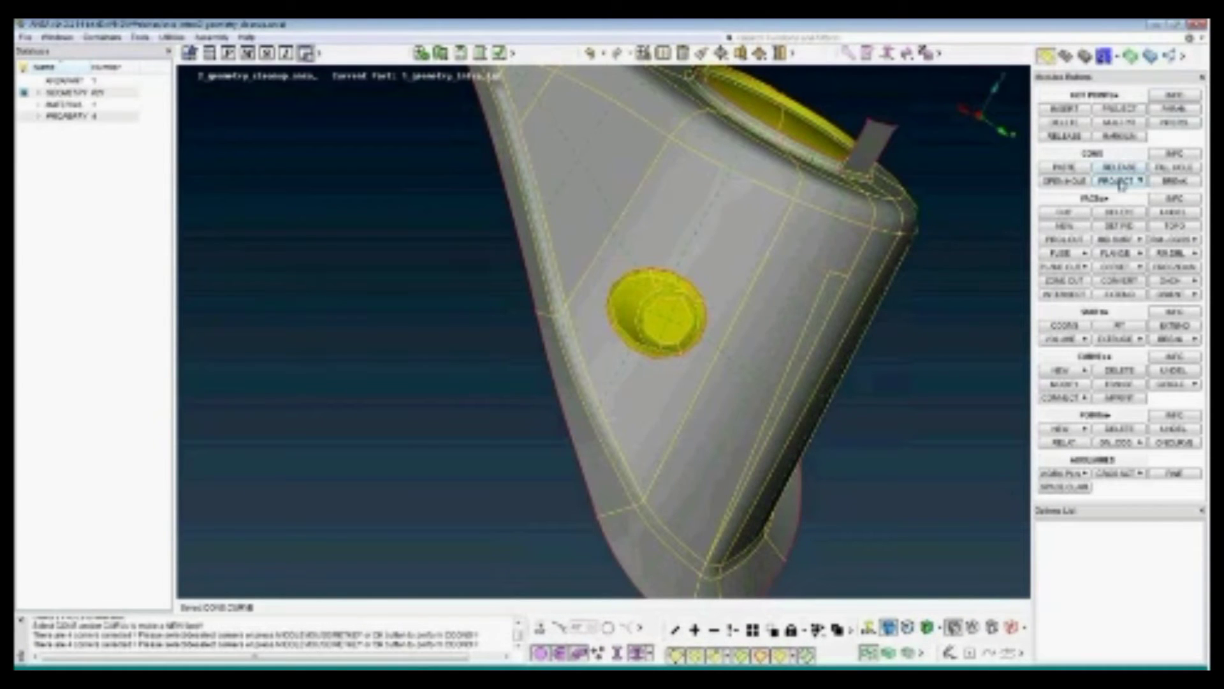
click(608, 627)
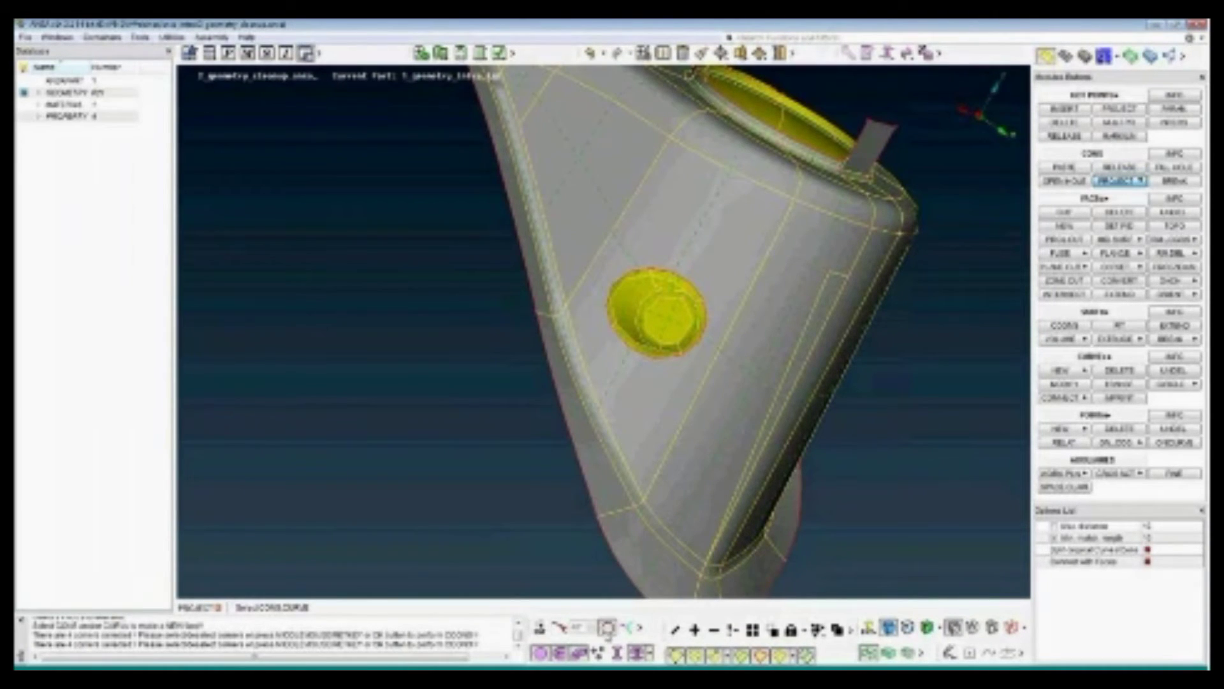
click(669, 287)
middle_click(668, 287)
click(684, 254)
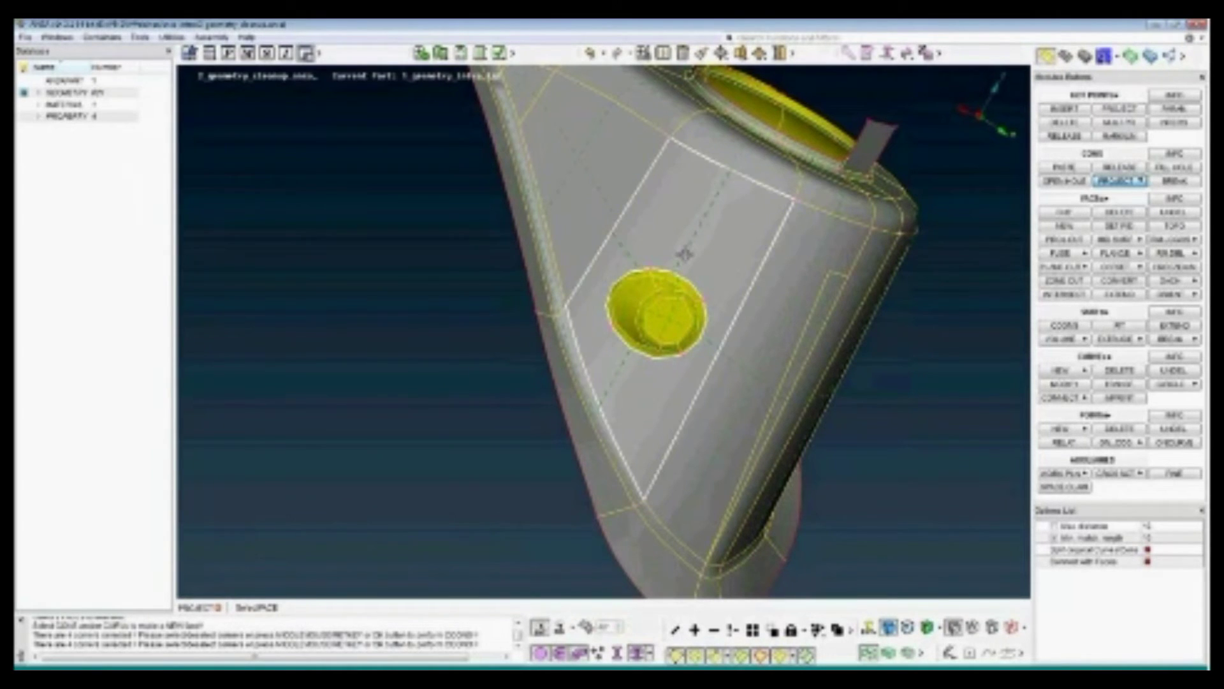
middle_click(684, 254)
Delete the wall face enclosed by the projected circle and connect the boss edges to the wall with Topo
ctrl+drag(603, 301, 747, 236)
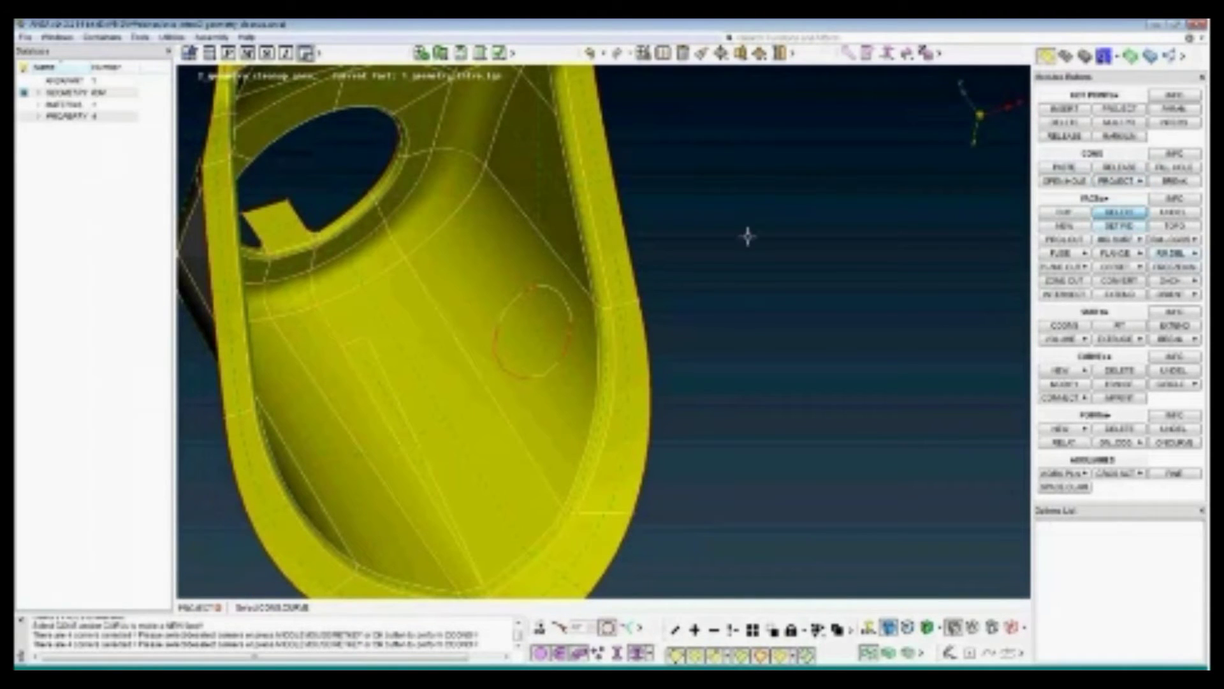
click(540, 308)
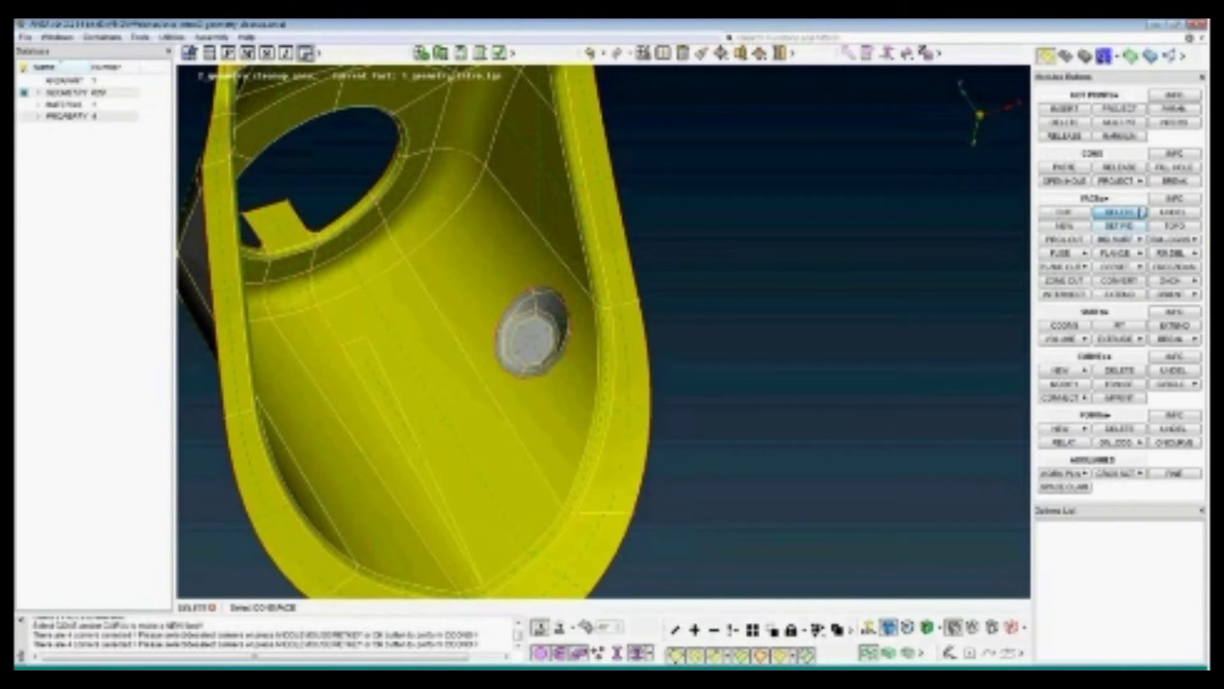
click(1175, 226)
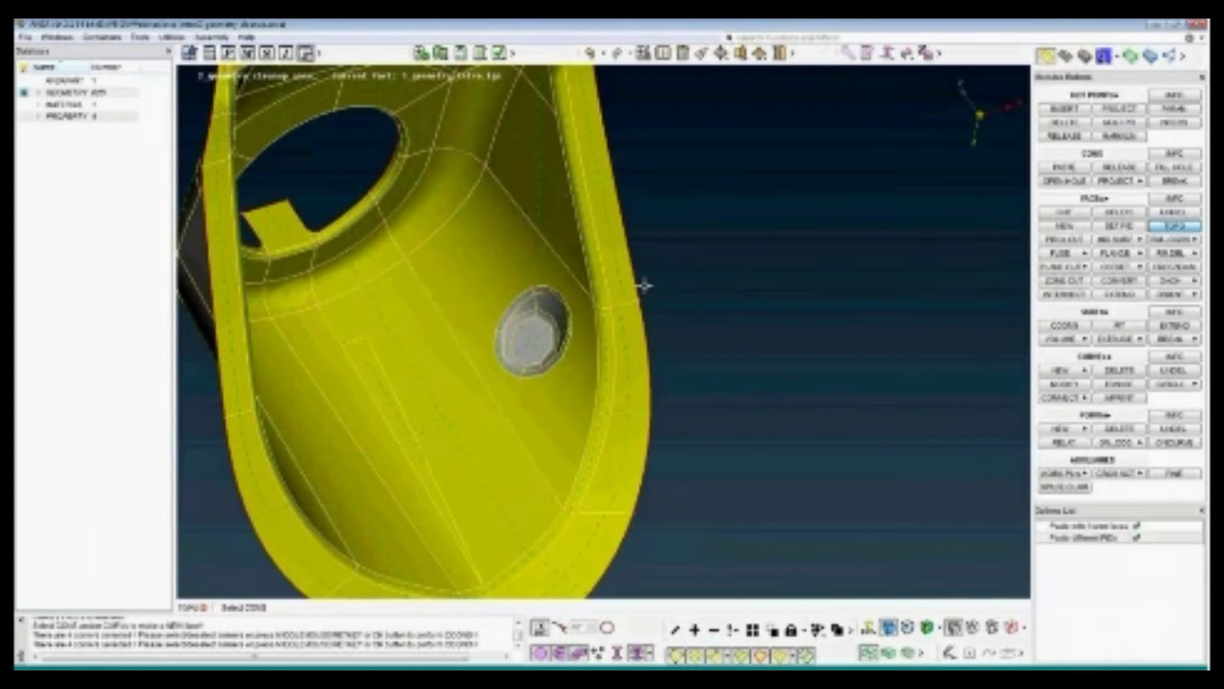
ctrl+drag(644, 286, 488, 343)
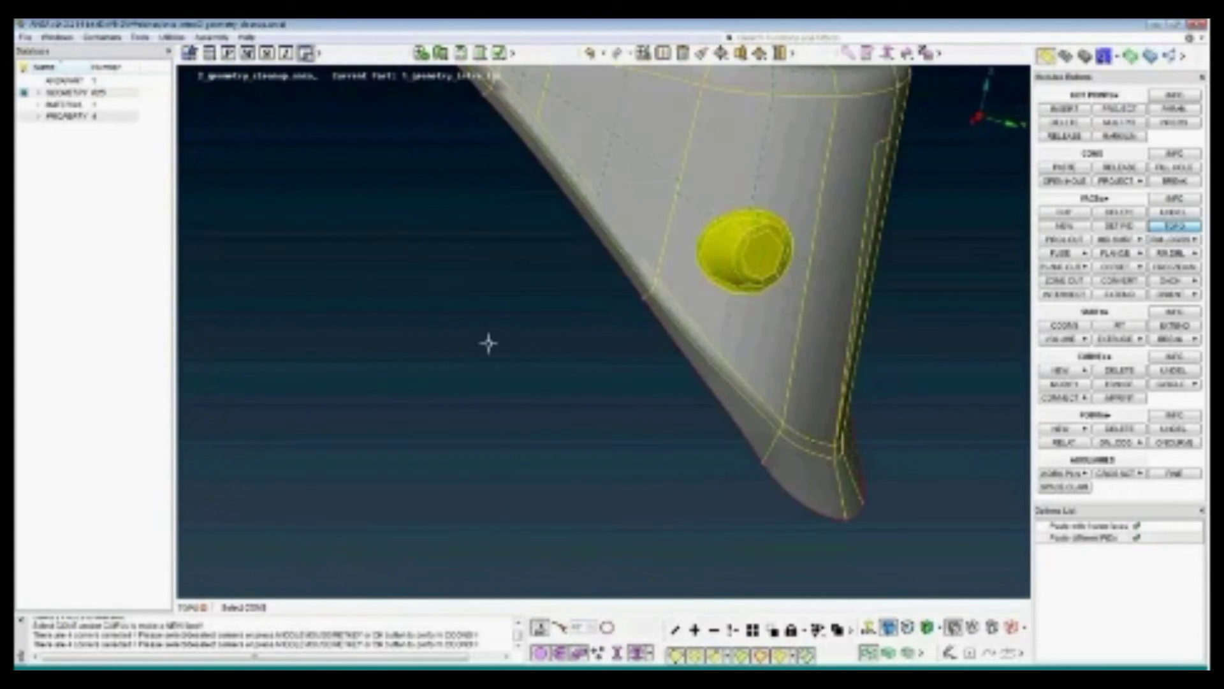
Orient all faces uniformly, including the boss, with the grey side facing outwards
click(1172, 295)
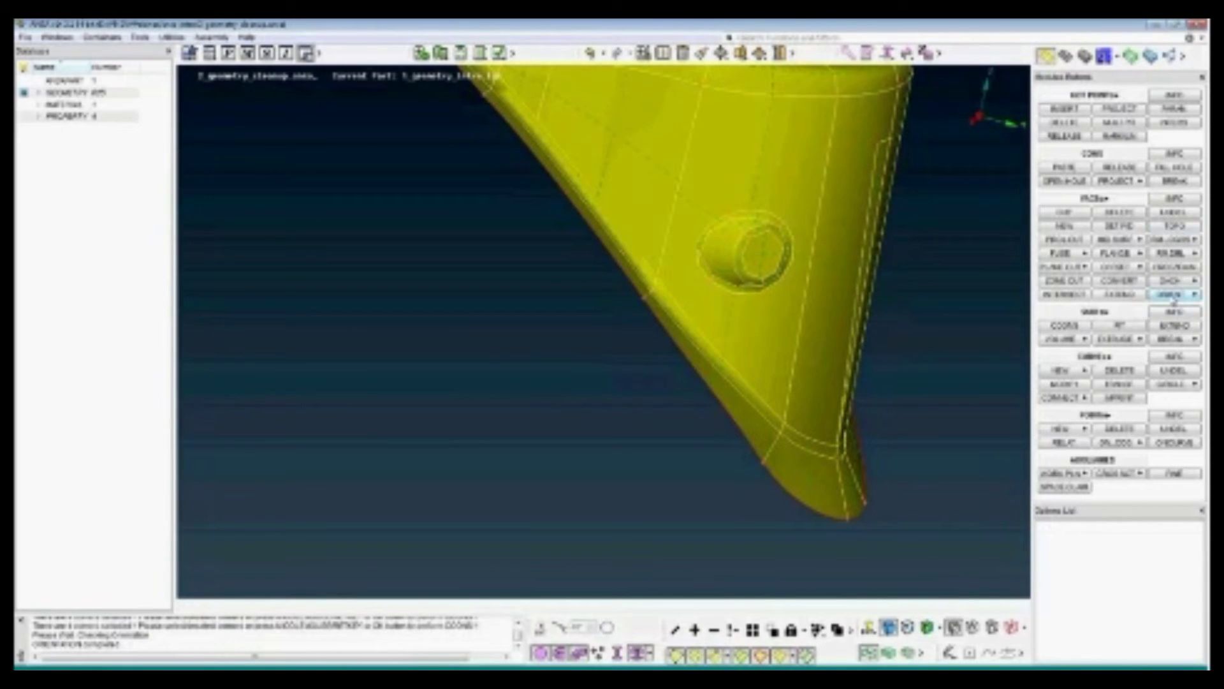
click(1172, 298)
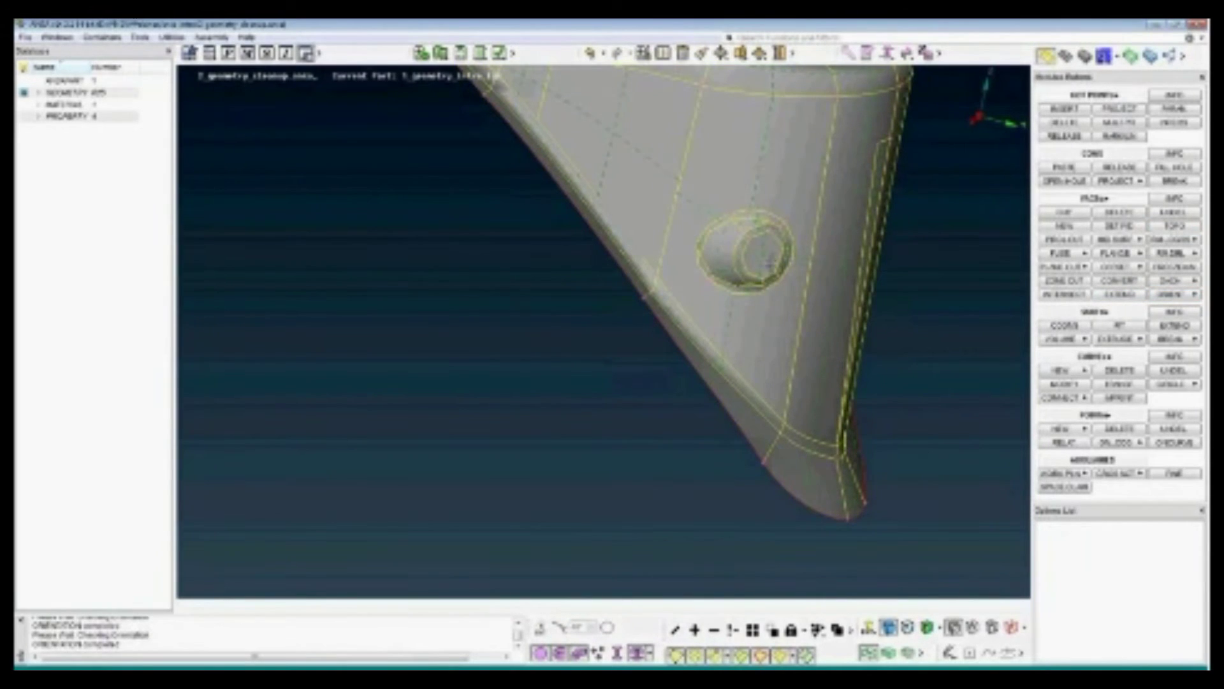
ctrl+middle_drag(769, 264, 651, 339)
ctrl+drag(730, 333, 622, 315)
ctrl+drag(931, 238, 734, 299)
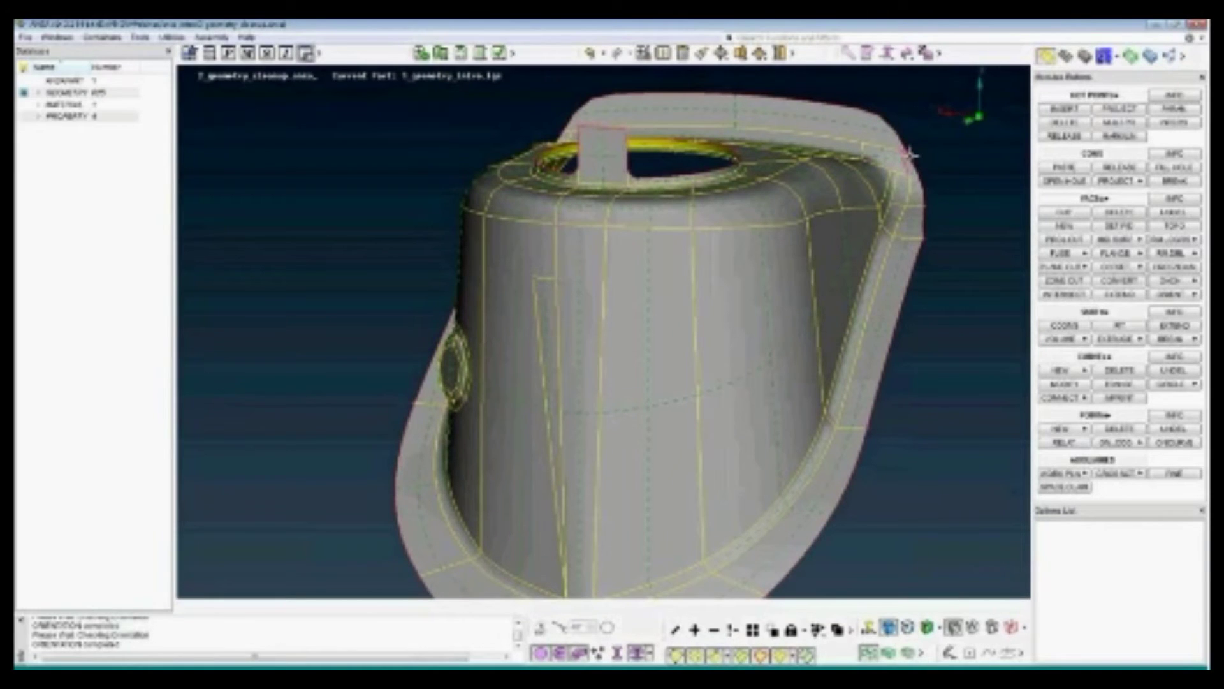
Examine the open edges and the gap between the flange faces at the part's corner
scroll(910, 154, up, 6)
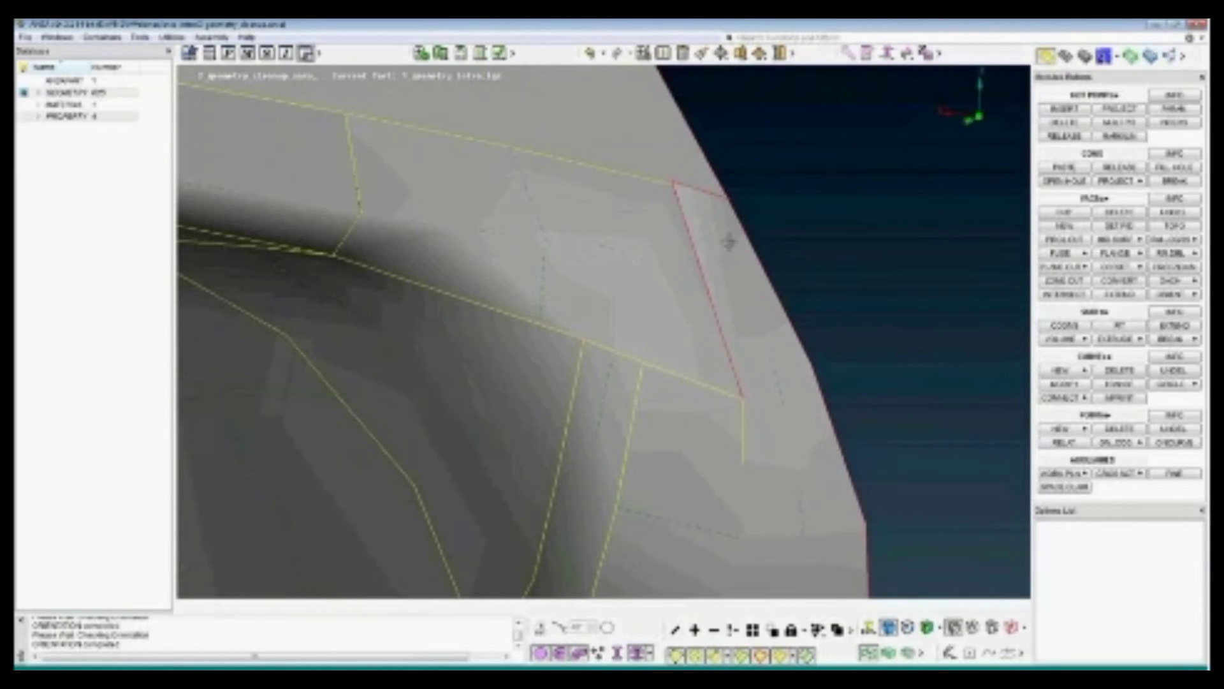
ctrl+drag(707, 196, 716, 232)
ctrl+drag(682, 186, 680, 189)
scroll(680, 190, up, 5)
ctrl+middle_drag(672, 172, 641, 250)
scroll(640, 251, up, 4)
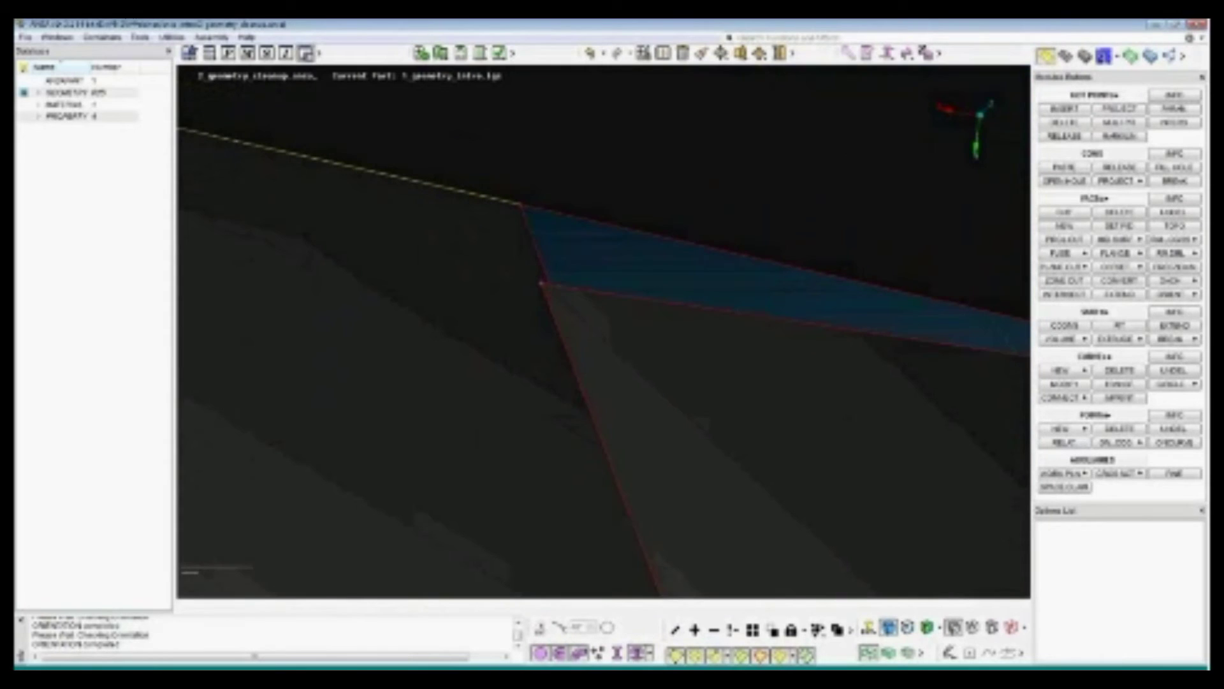
scroll(598, 239, up, 2)
ctrl+middle_drag(598, 239, 557, 320)
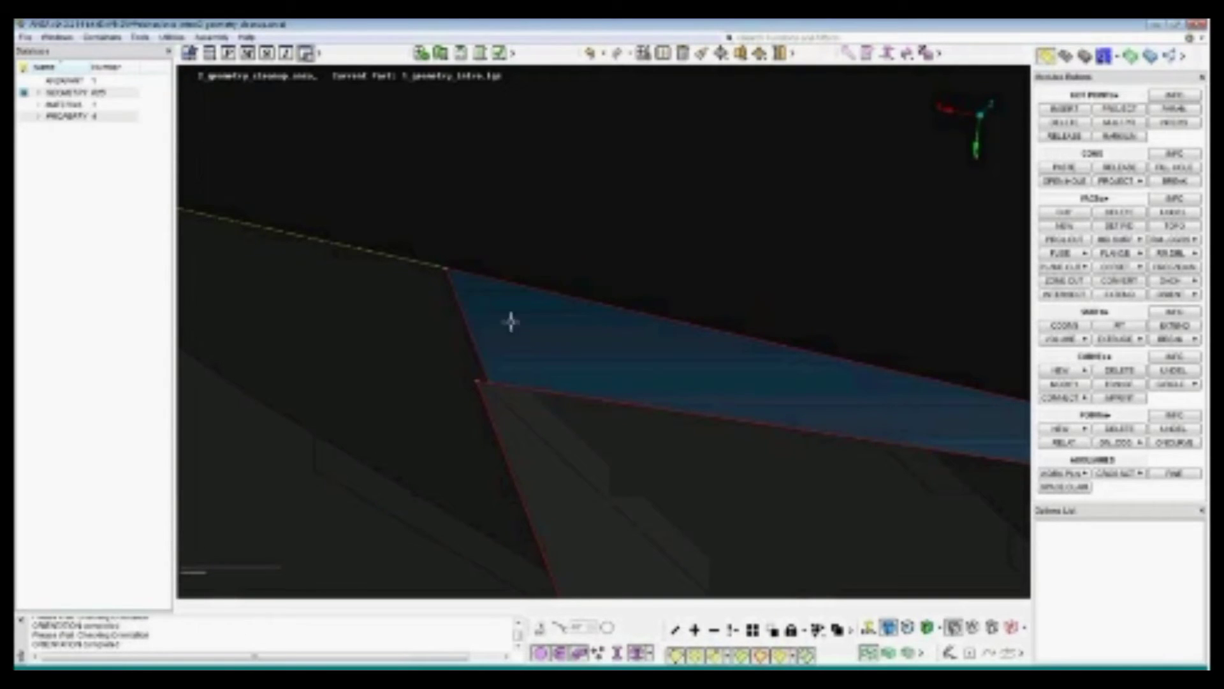
scroll(517, 345, down, 8)
scroll(518, 345, down, 3)
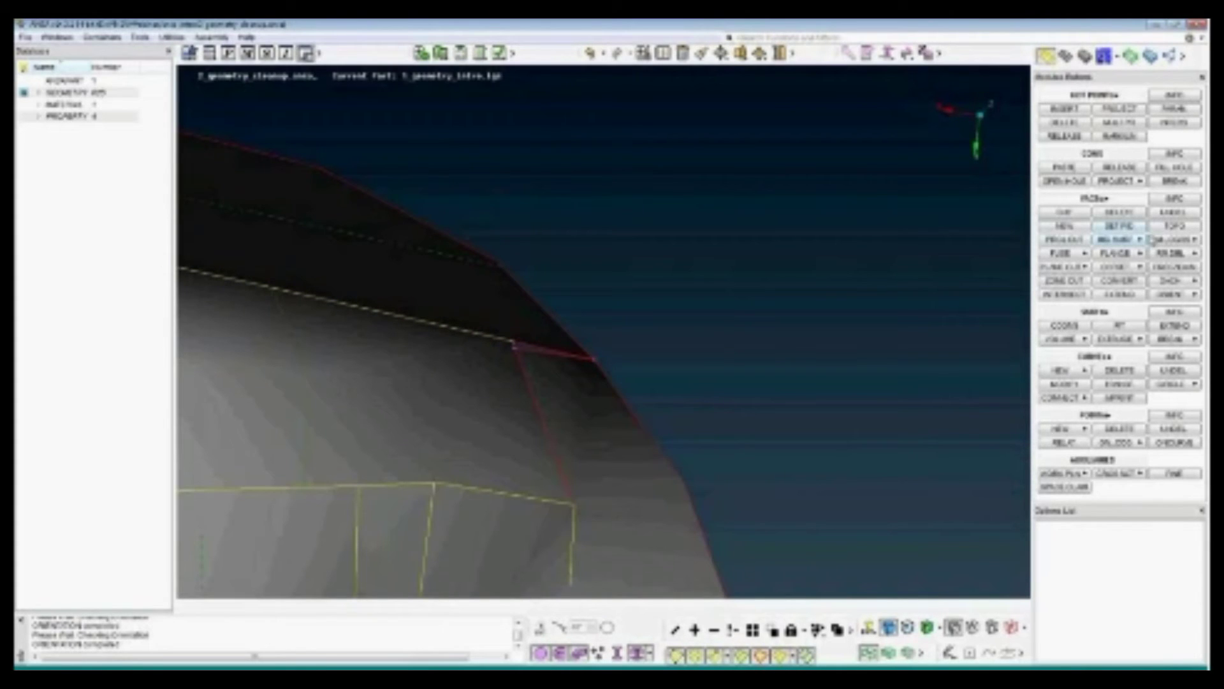
Try to paste the open edges at the flange corner with Topo
click(1175, 227)
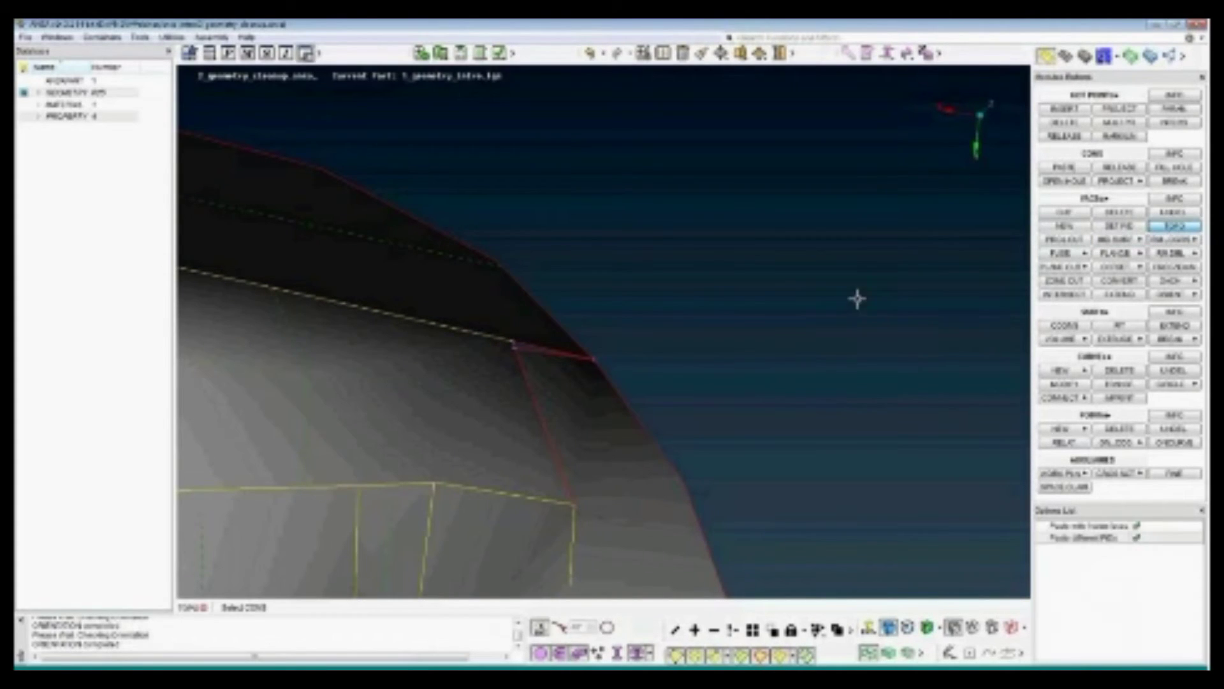
drag(448, 305, 666, 524)
scroll(577, 440, down, 3)
Cut the flange face from the lower end of the open edge to the outer boundary with a project cut
ctrl+drag(574, 441, 591, 459)
ctrl+middle_drag(591, 459, 587, 397)
scroll(588, 397, up, 4)
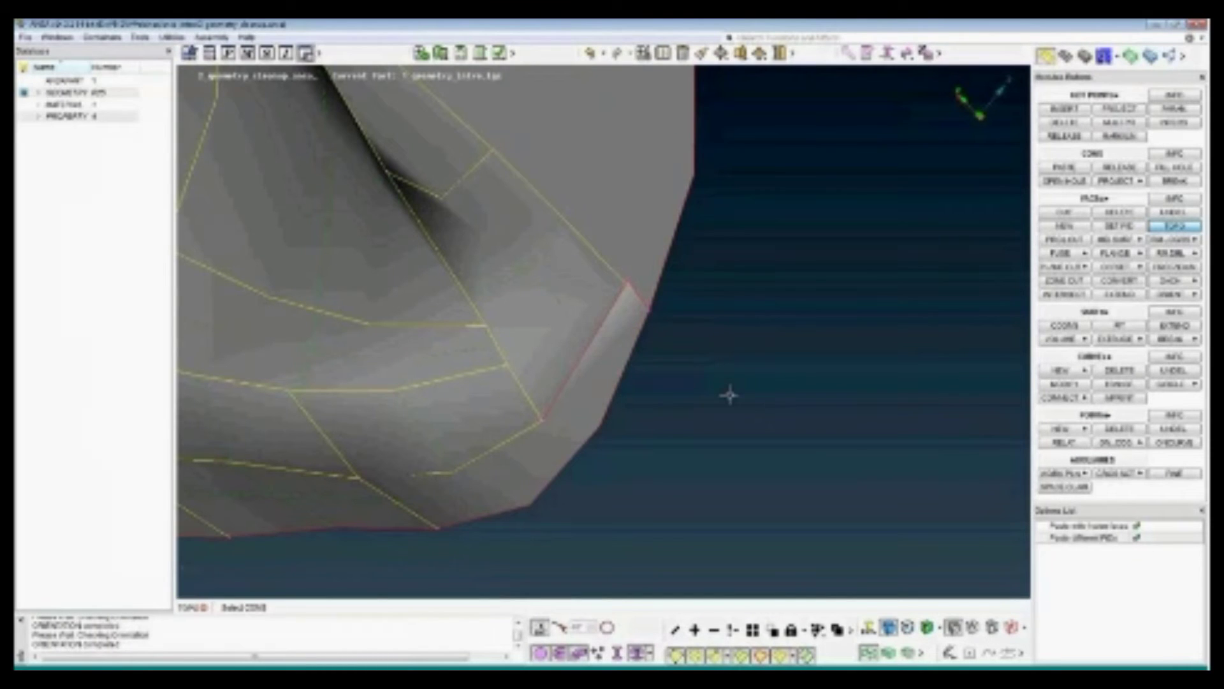
click(1071, 241)
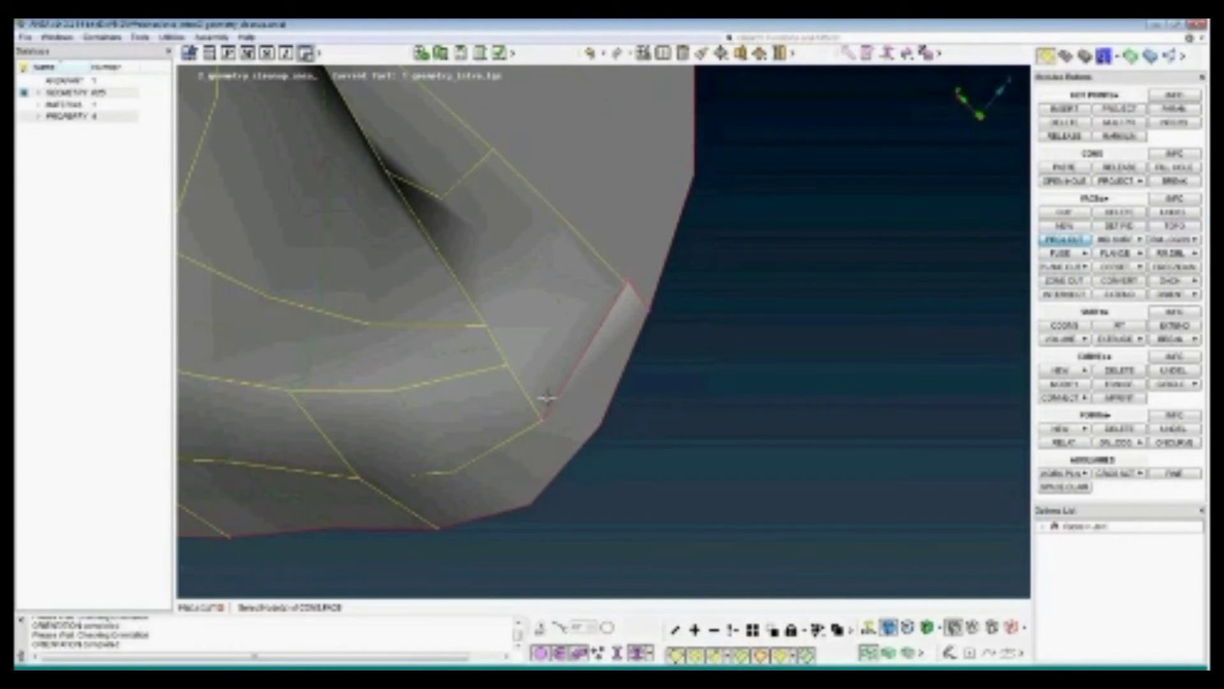
click(544, 421)
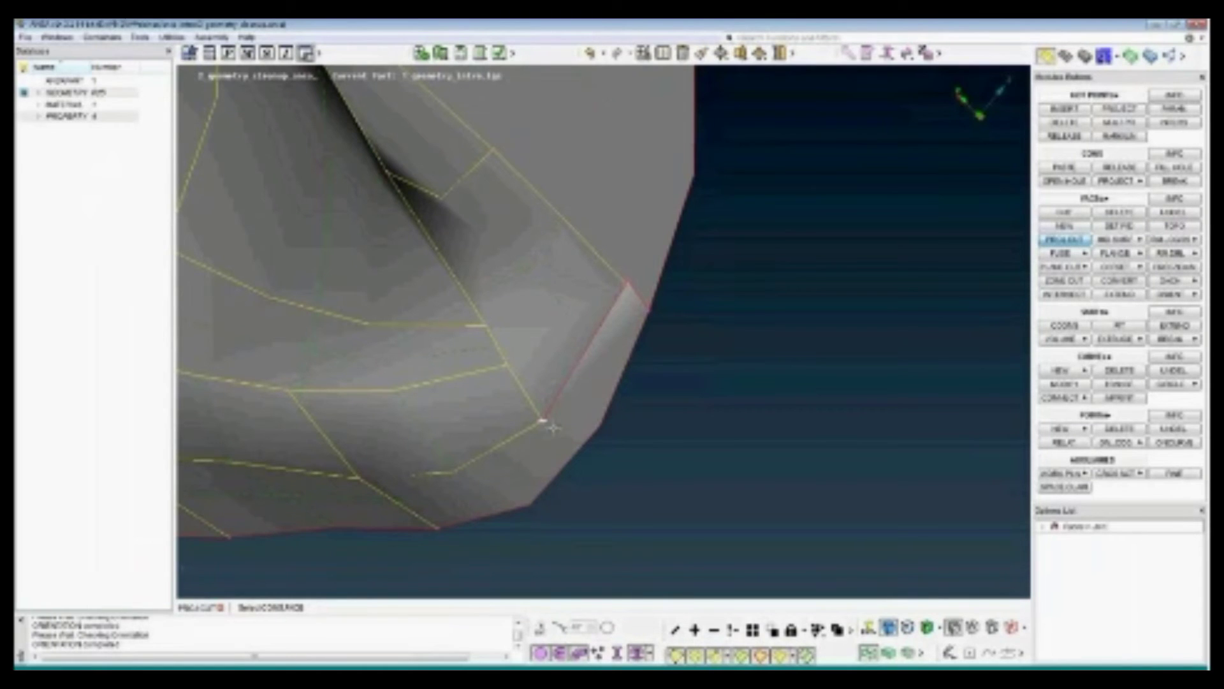
click(585, 440)
mouse_move(620, 382)
ctrl+mouse_down()
mouse_move(639, 393)
mouse_move(624, 385)
ctrl+mouse_up()
scroll(624, 385, up, 2)
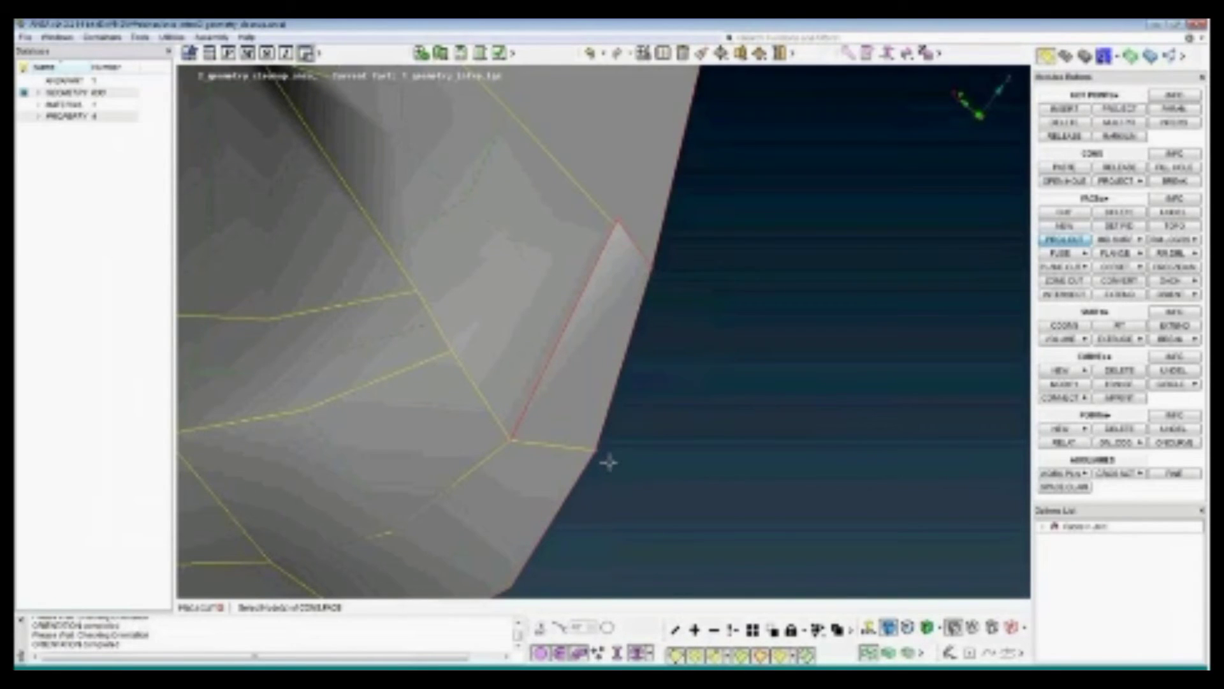
Refine the corner flange face's display with Fine and create a 3D curve from its outer boundary edge with Cons2Curve
click(1176, 472)
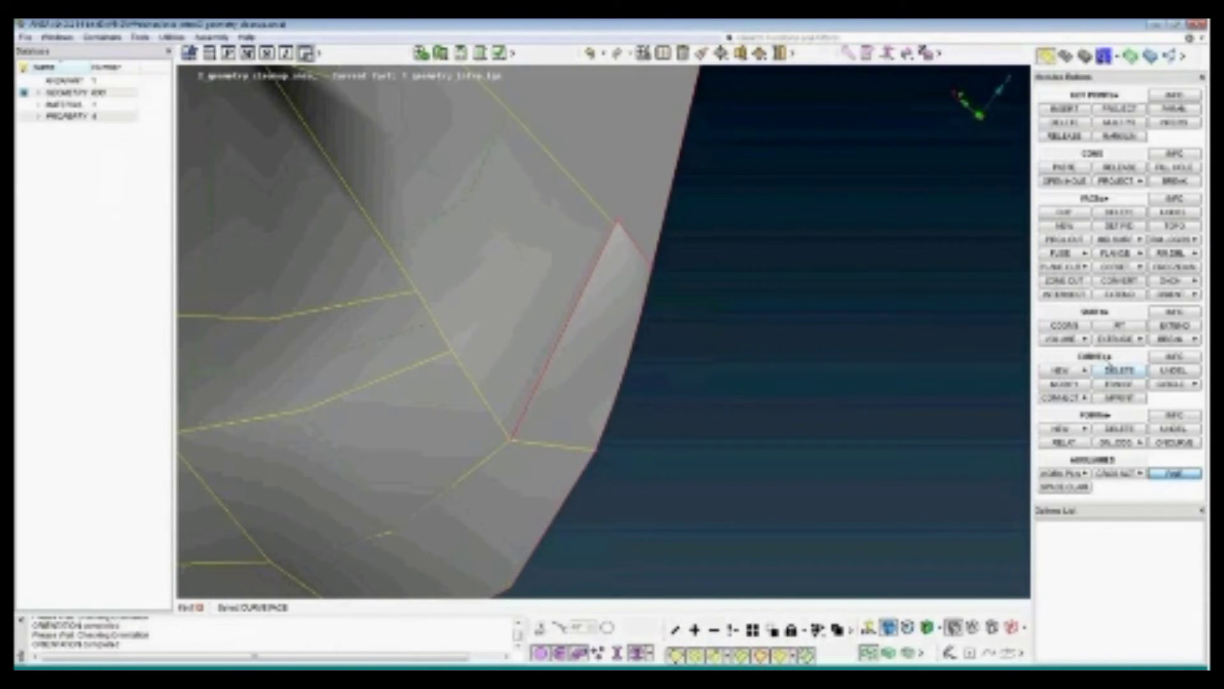
click(1100, 359)
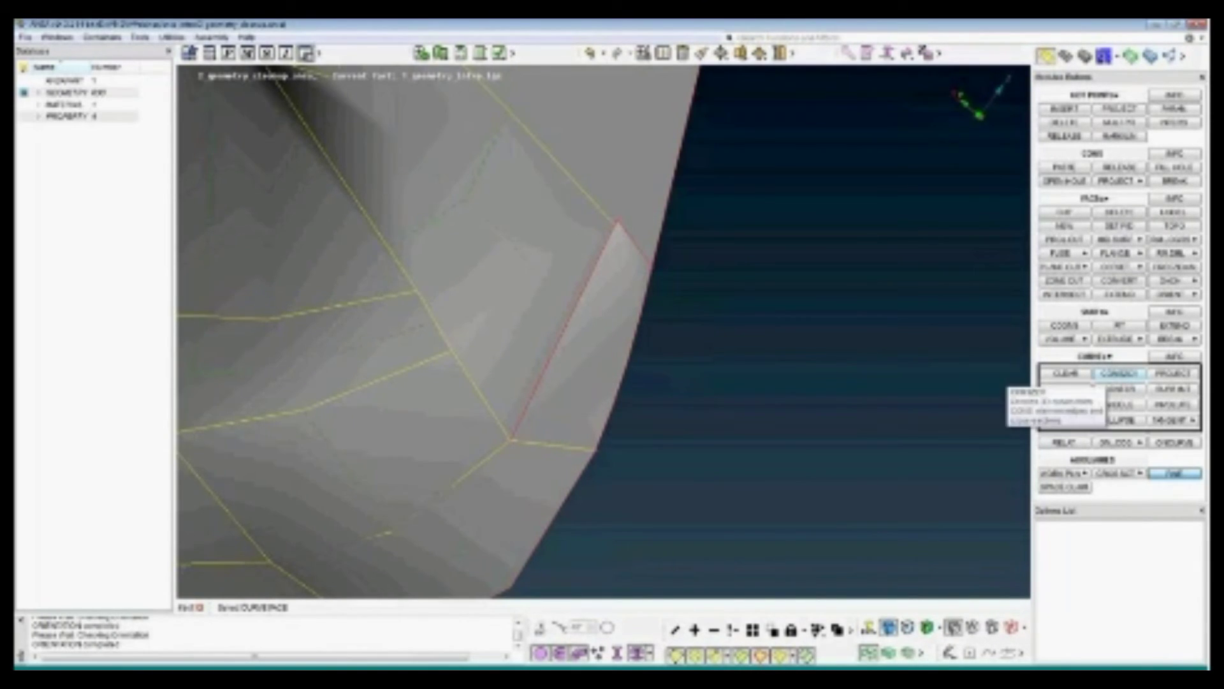
click(1133, 380)
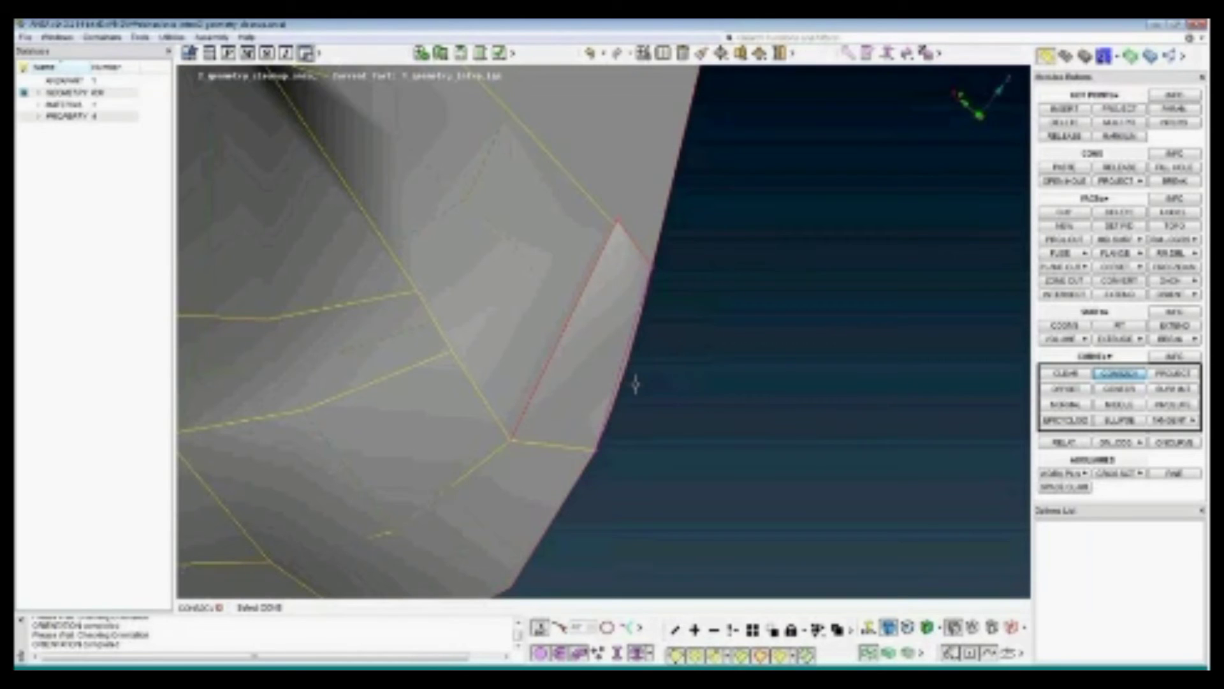
click(1097, 357)
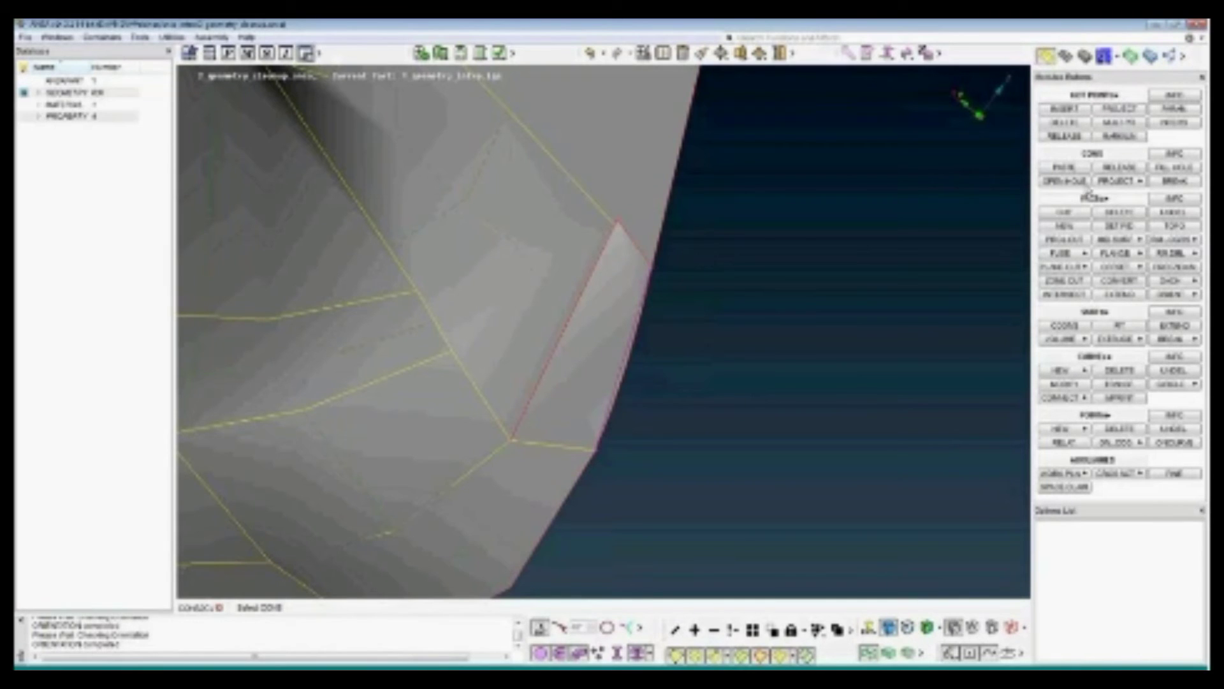
Refine the display of the new boundary curve at the flange corner with Fine
click(1120, 212)
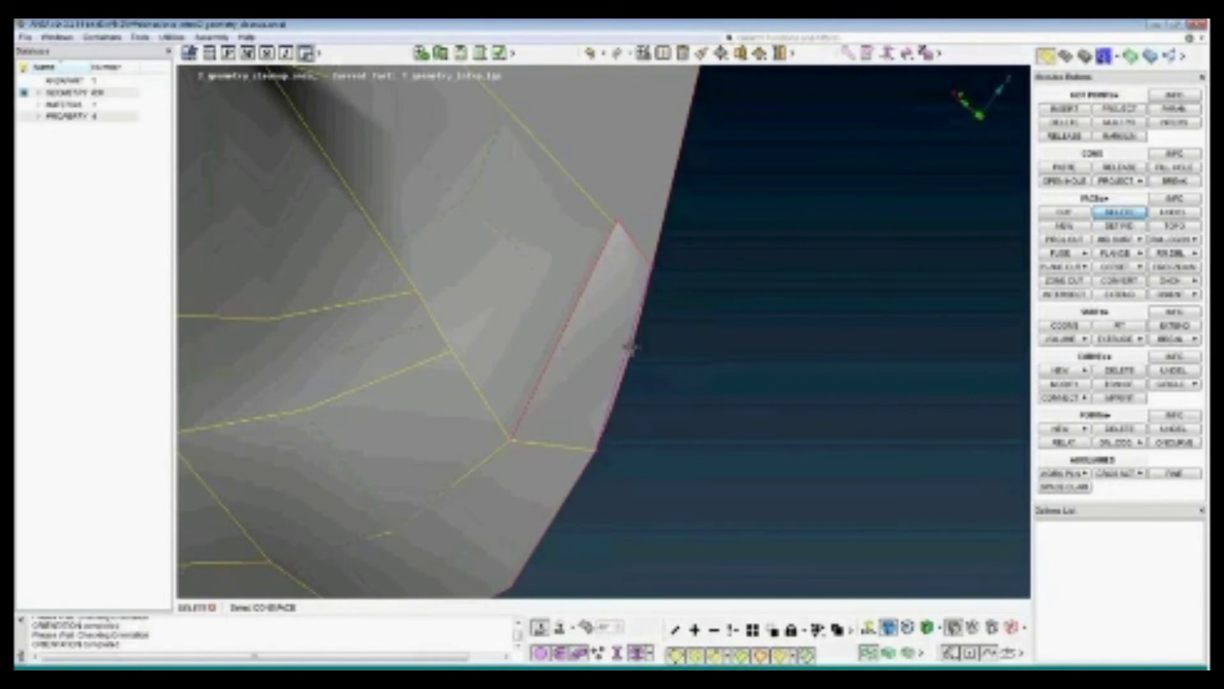
scroll(630, 347, up, 3)
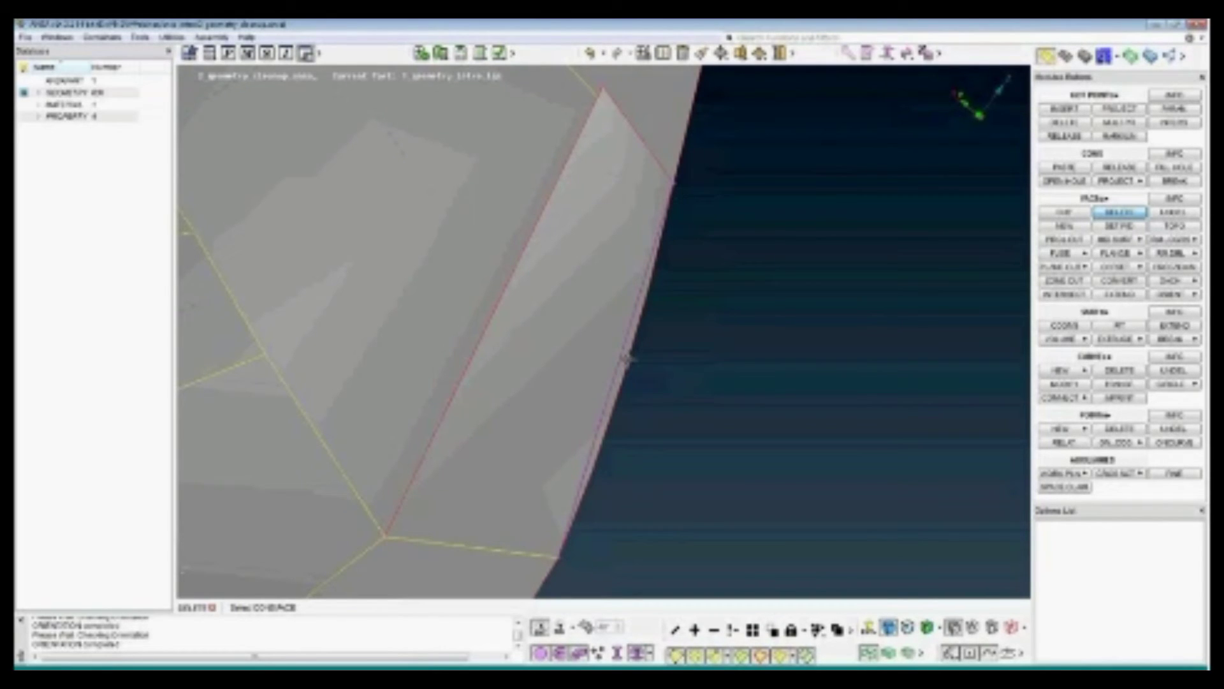
click(1172, 475)
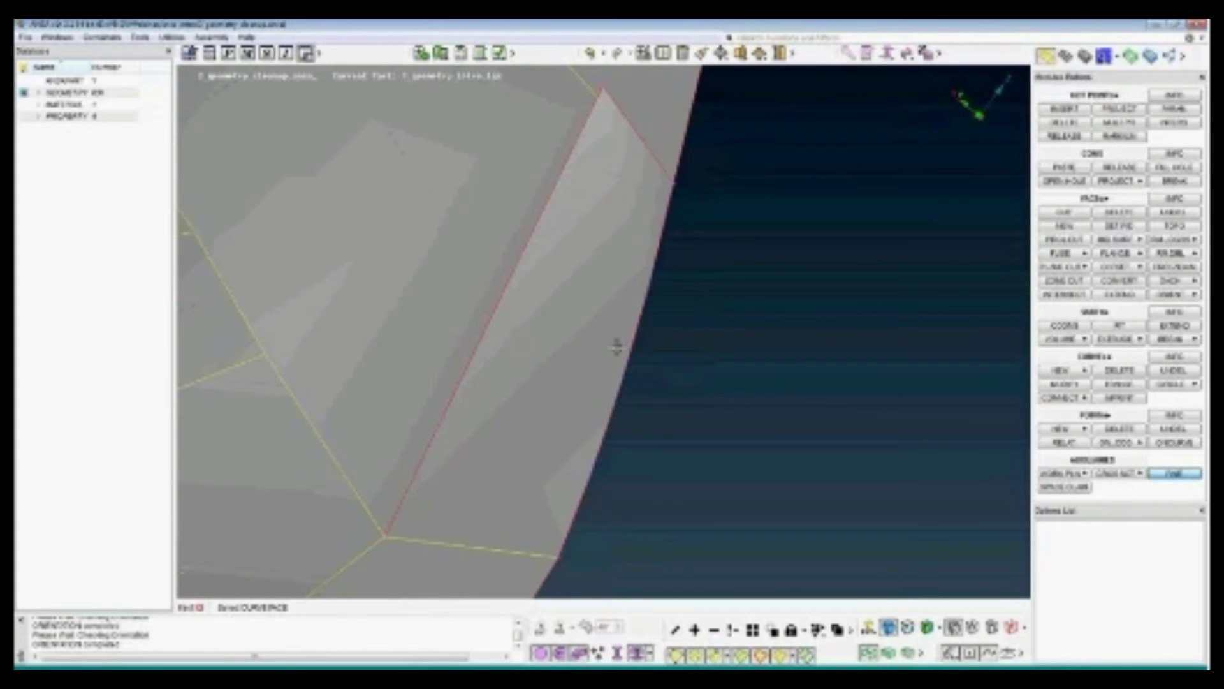
scroll(627, 342, down, 2)
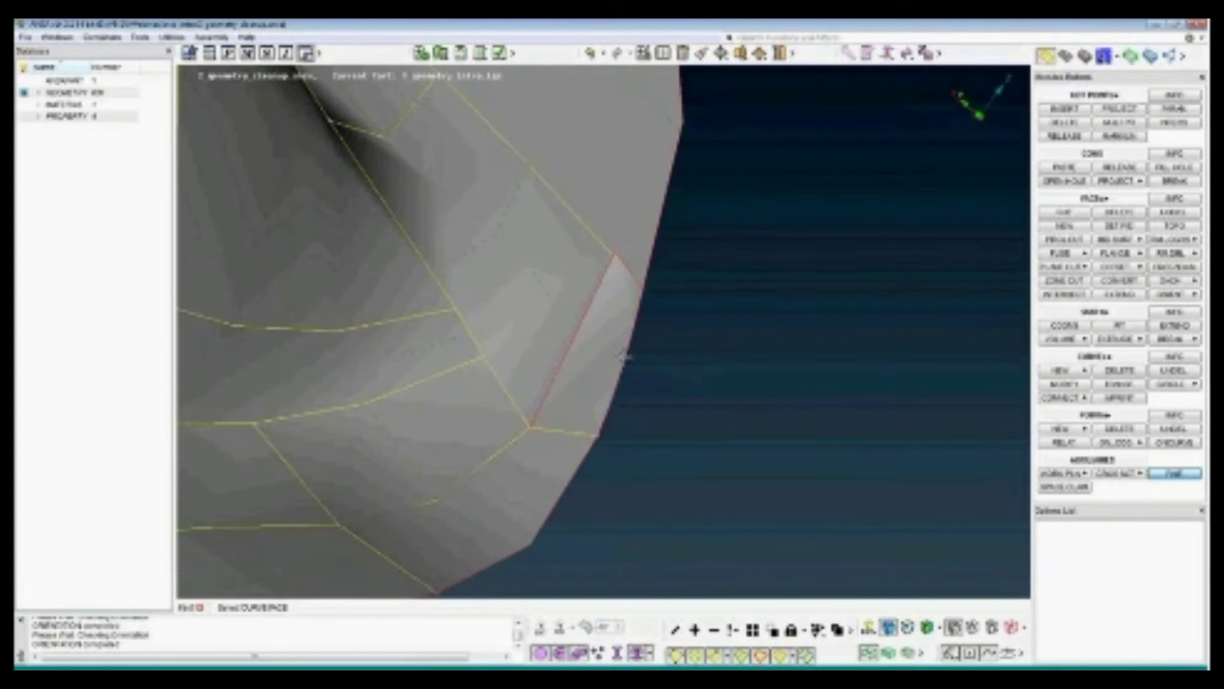
middle_click(948, 282)
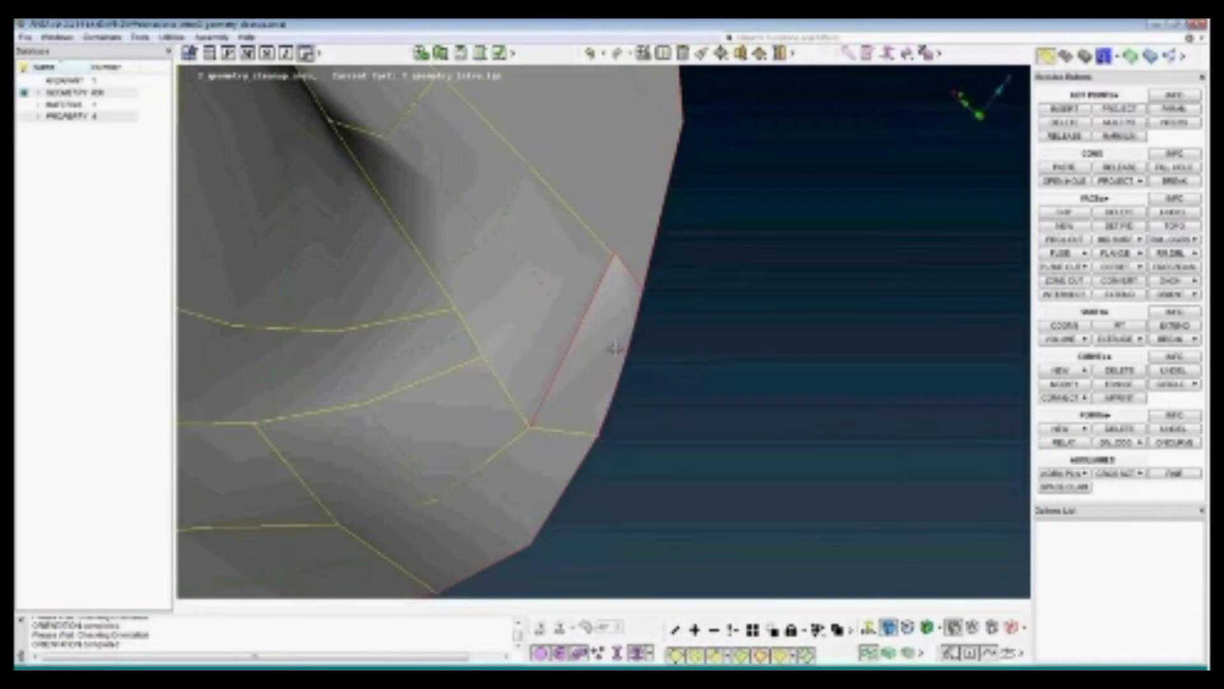
Delete the small flange face at the corner, keeping the 3D curve along its outer boundary
scroll(615, 348, up, 2)
click(1119, 211)
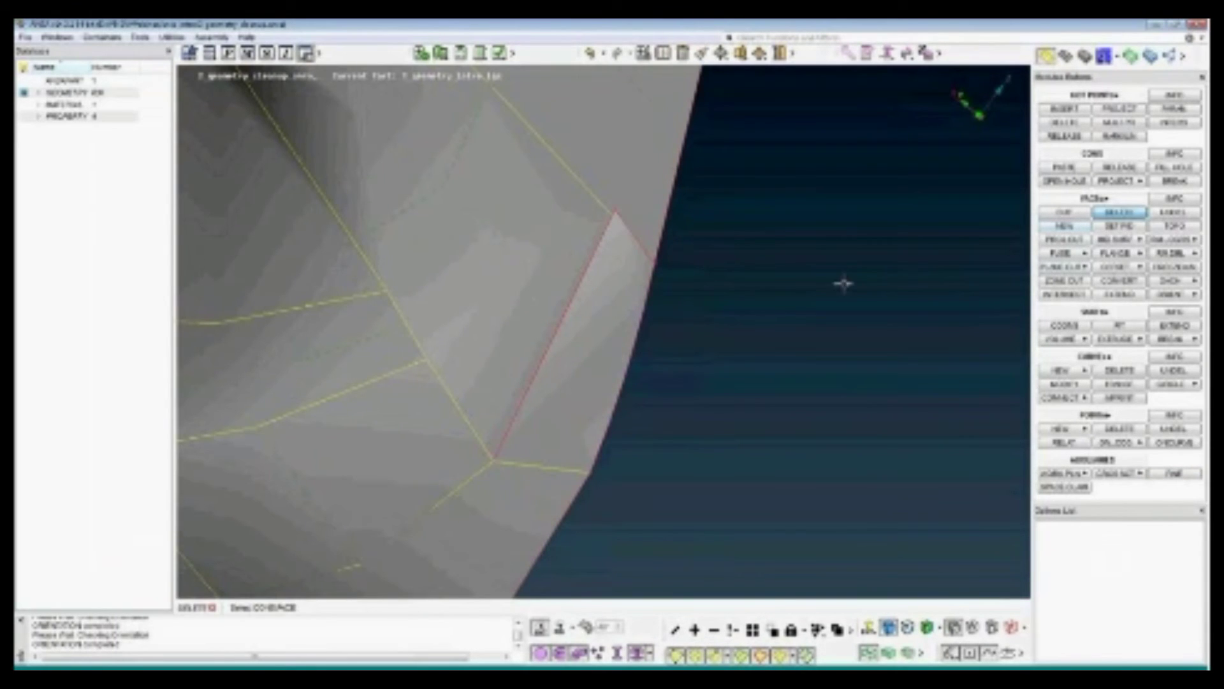
click(631, 347)
click(803, 543)
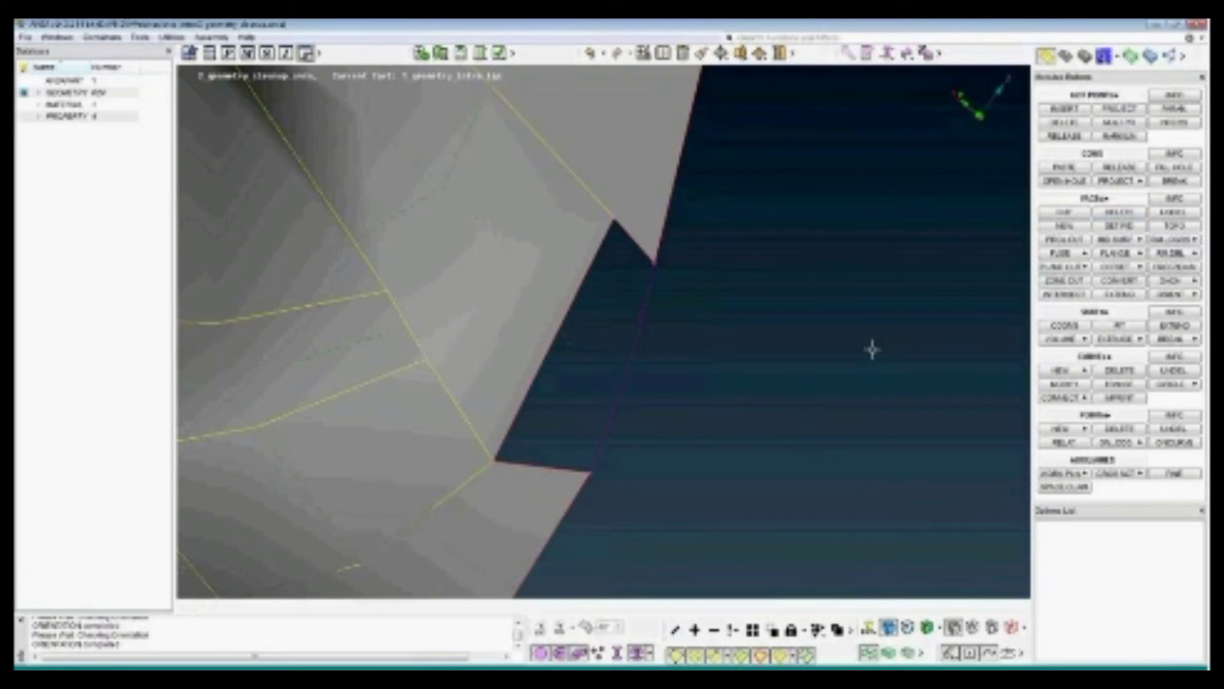
Create a new Coons face over the corner opening from the 3D curve and the three surrounding open edges
click(1064, 225)
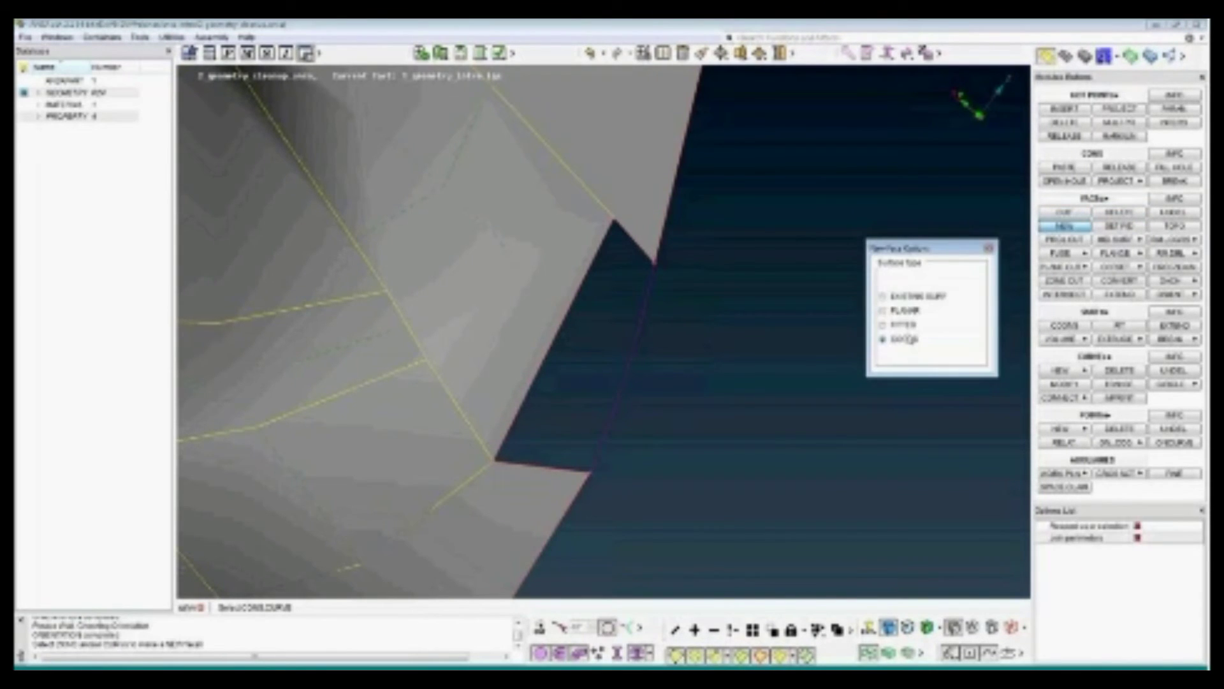
click(648, 279)
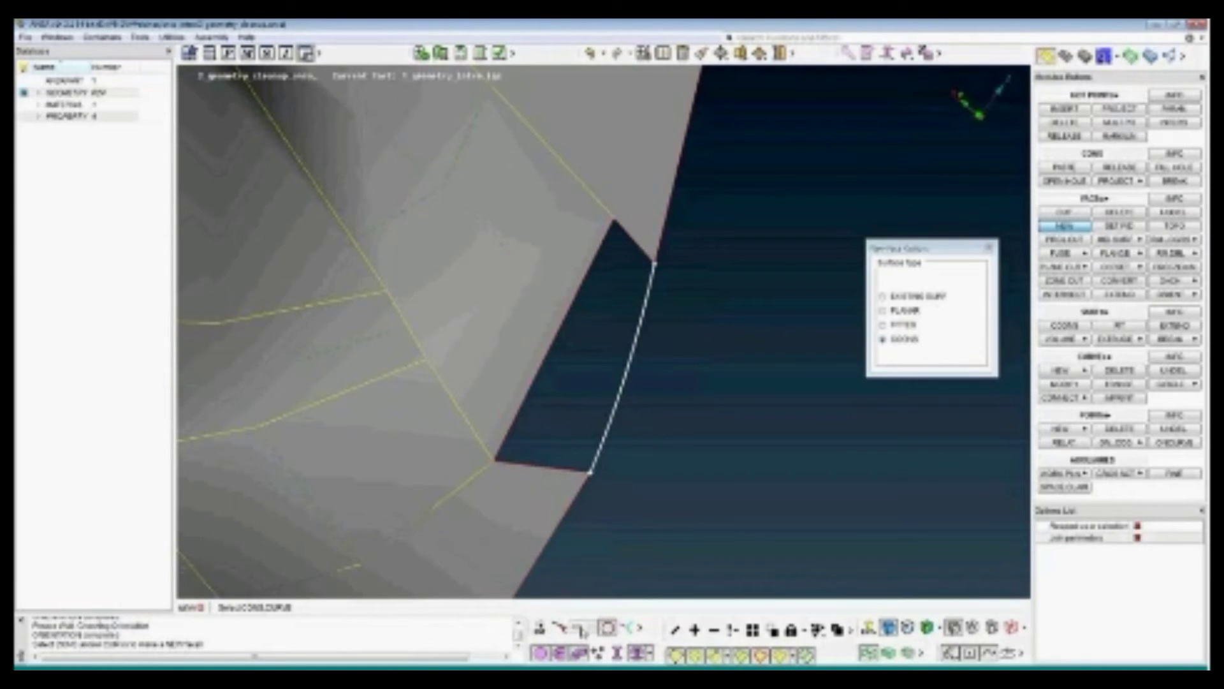
click(541, 629)
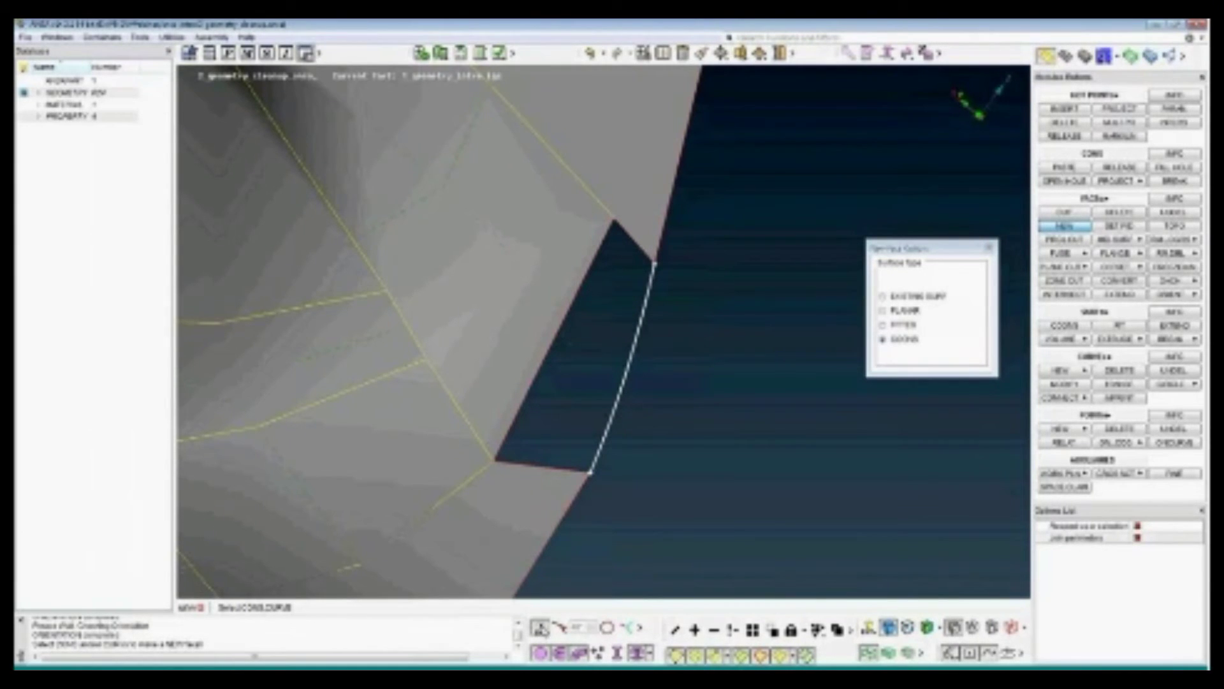
click(619, 228)
click(604, 236)
click(584, 444)
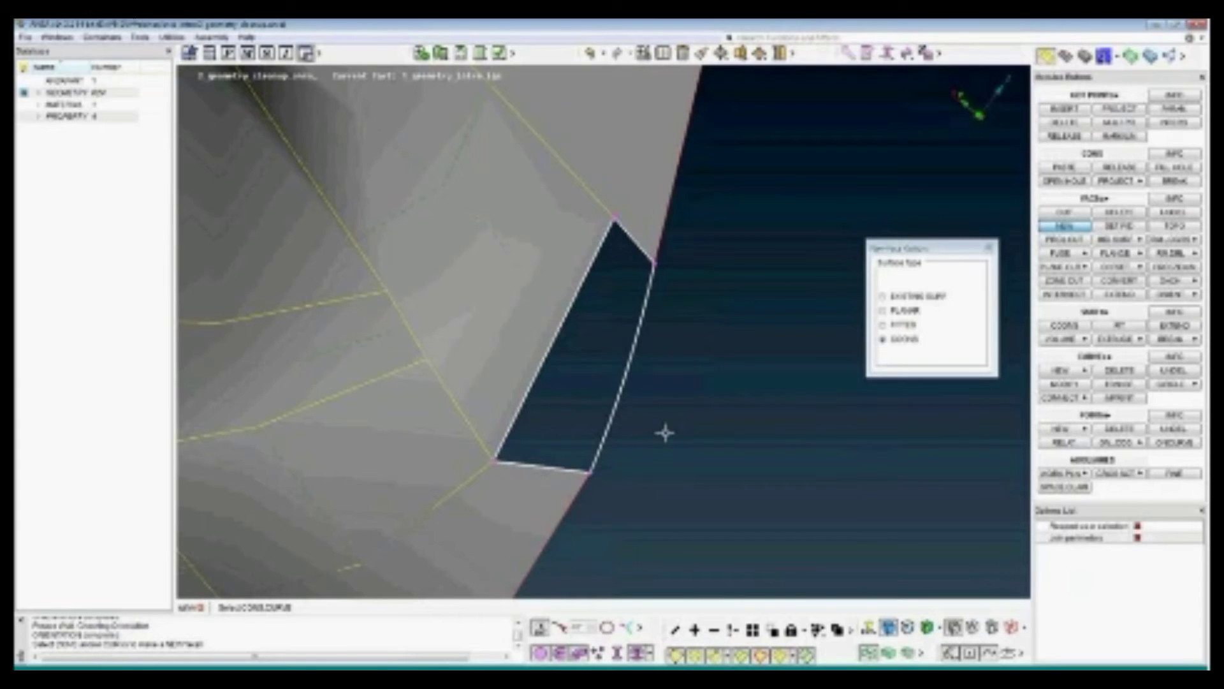
middle_click(683, 422)
middle_click(683, 422)
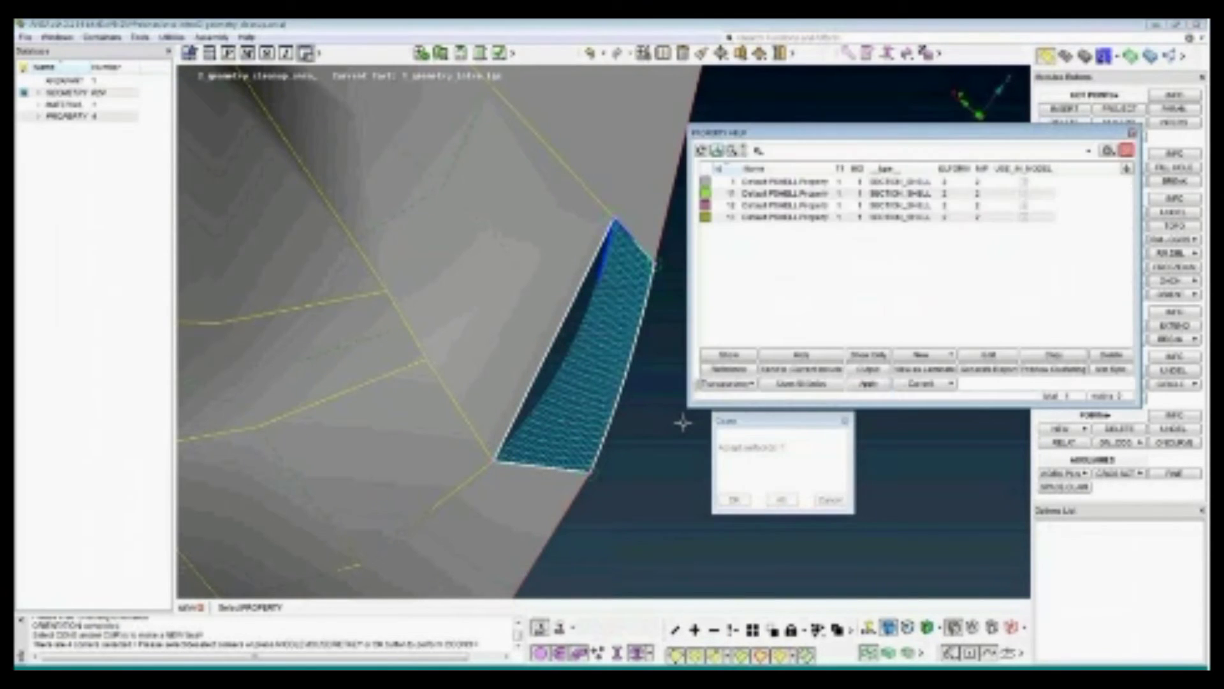
Switch the display to PID mode and accept the new corner face with the flange's property
click(869, 628)
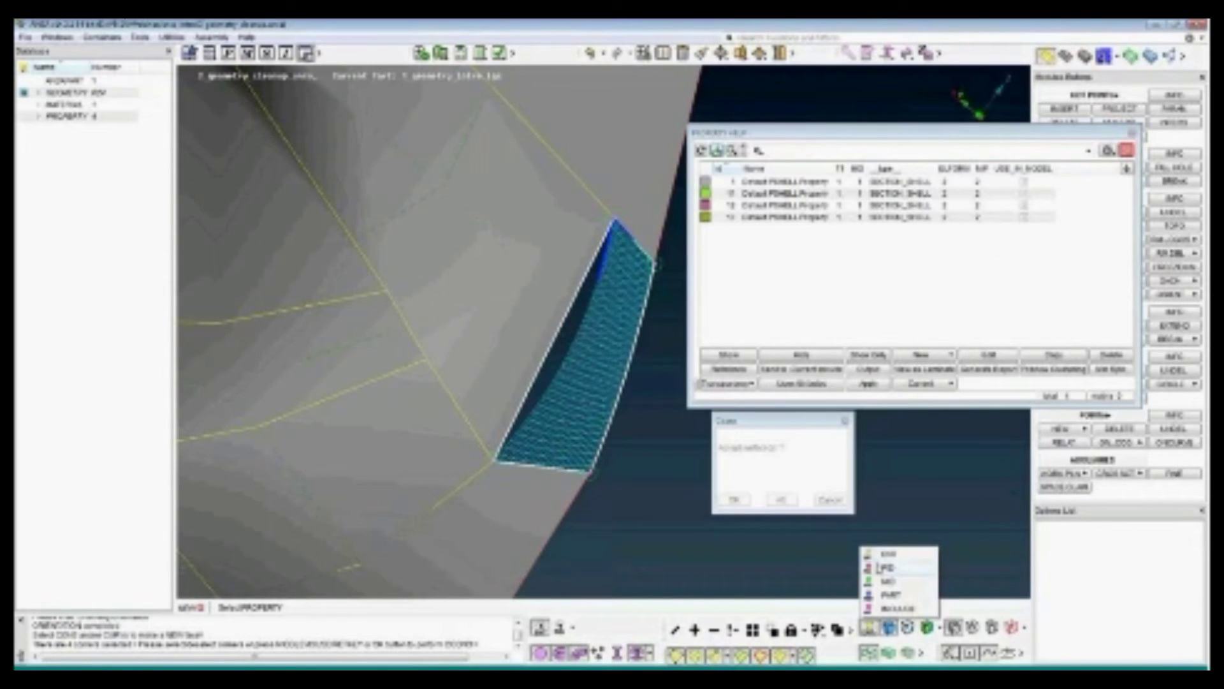
click(888, 567)
scroll(470, 361, down, 4)
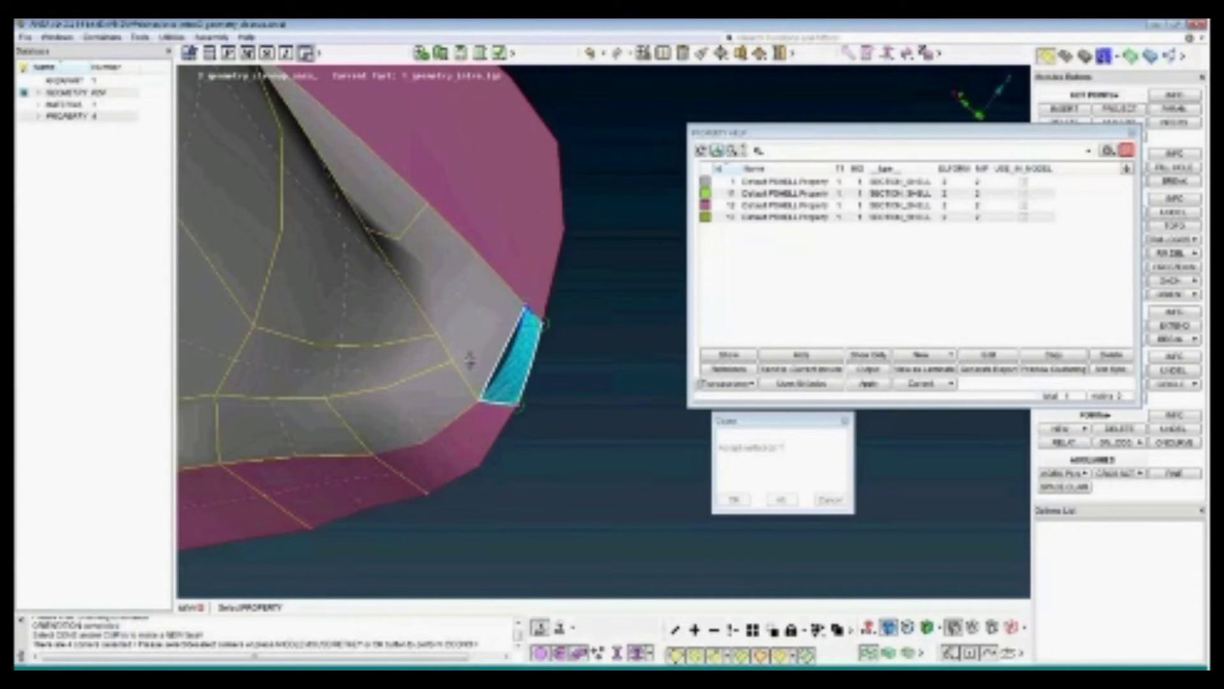
click(537, 207)
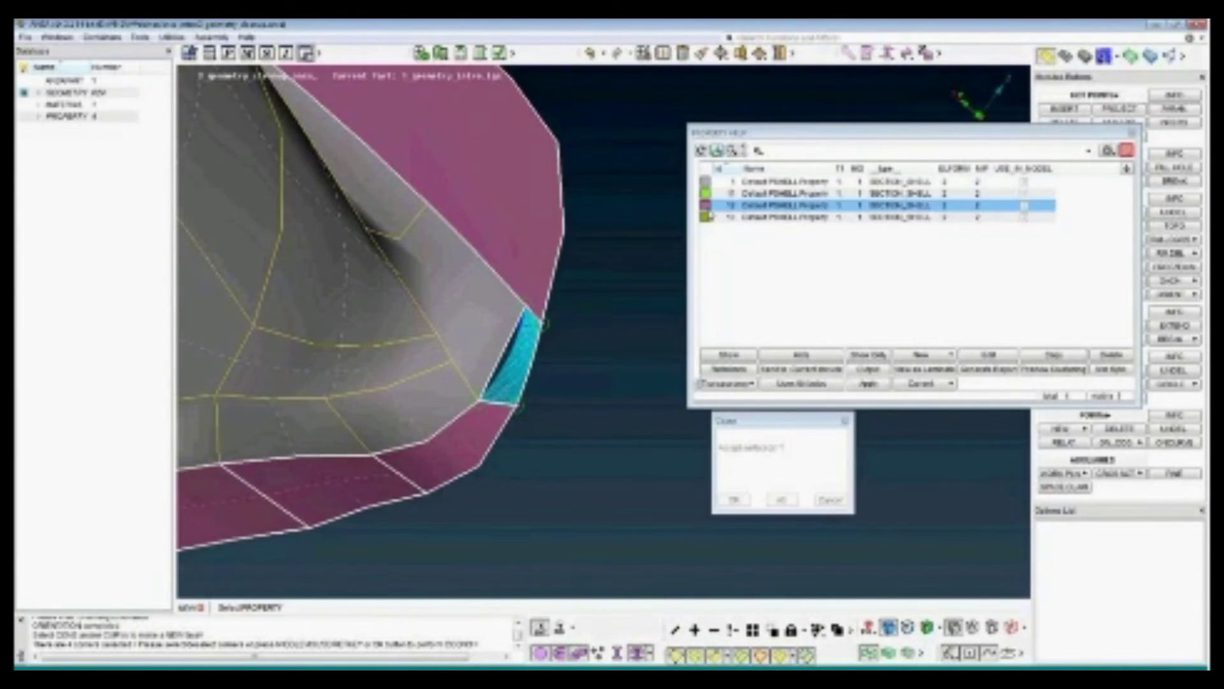
double_click(759, 209)
middle_click(760, 211)
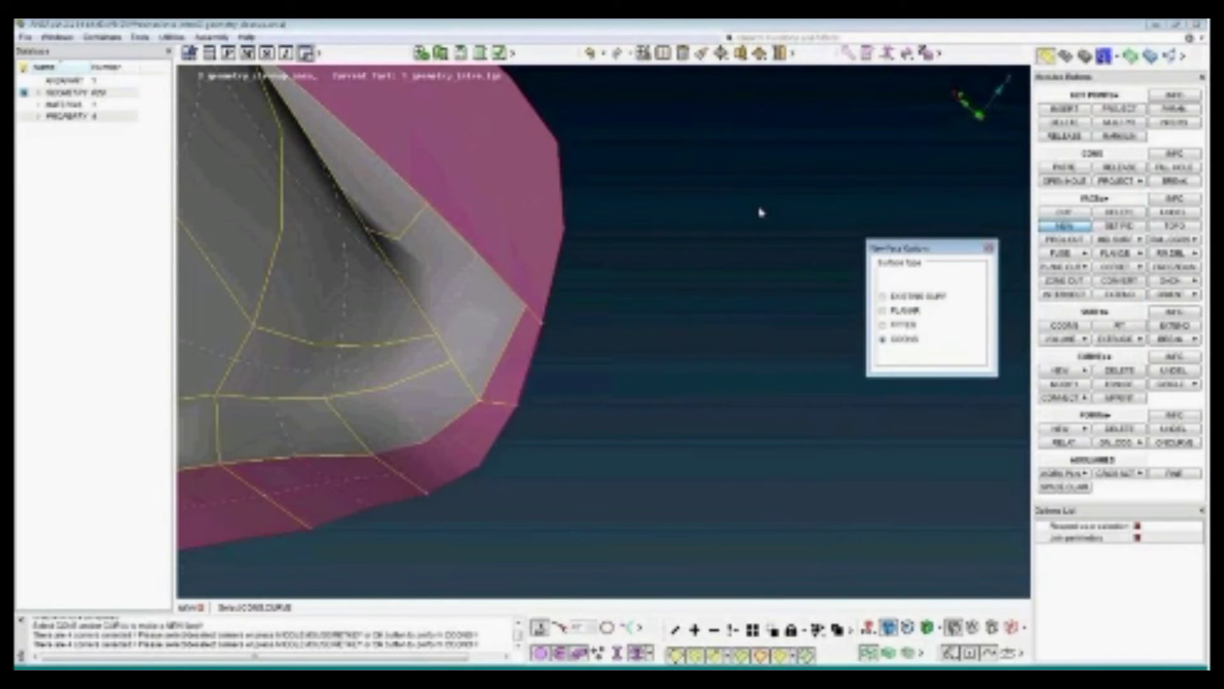
key(Escape)
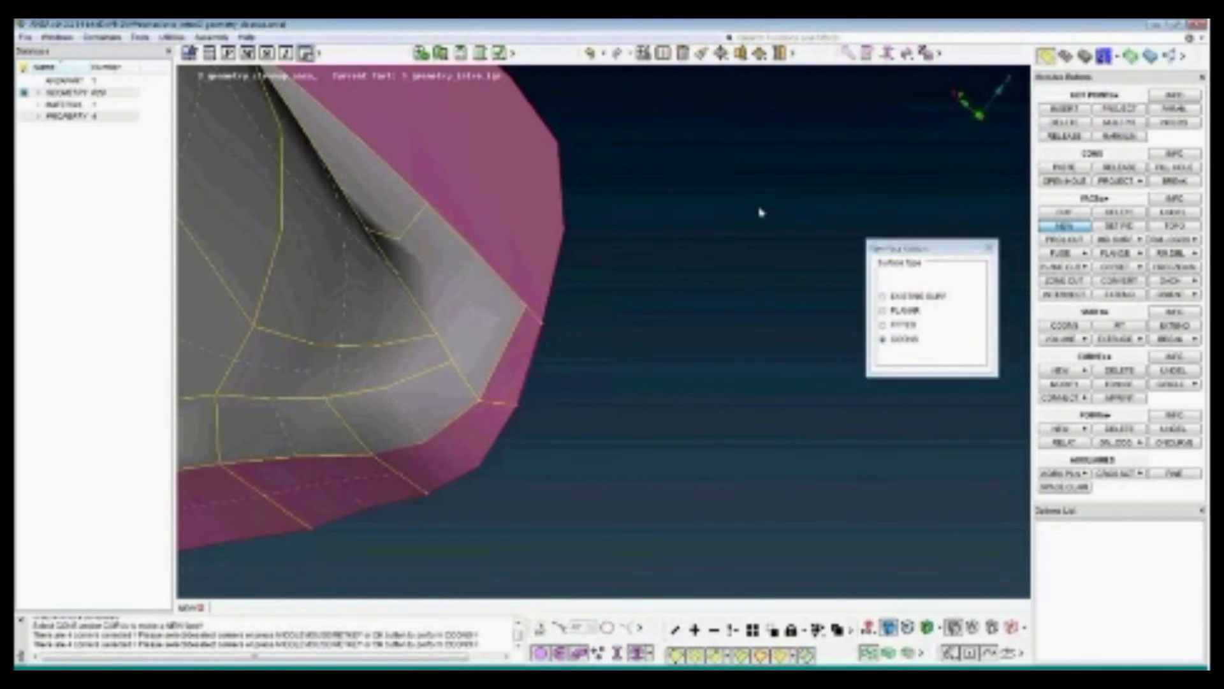
Assign the fillet faces running along the flange from the corner to the flange's property with Set PID
ctrl+middle_drag(515, 234, 743, 284)
ctrl+drag(743, 285, 754, 258)
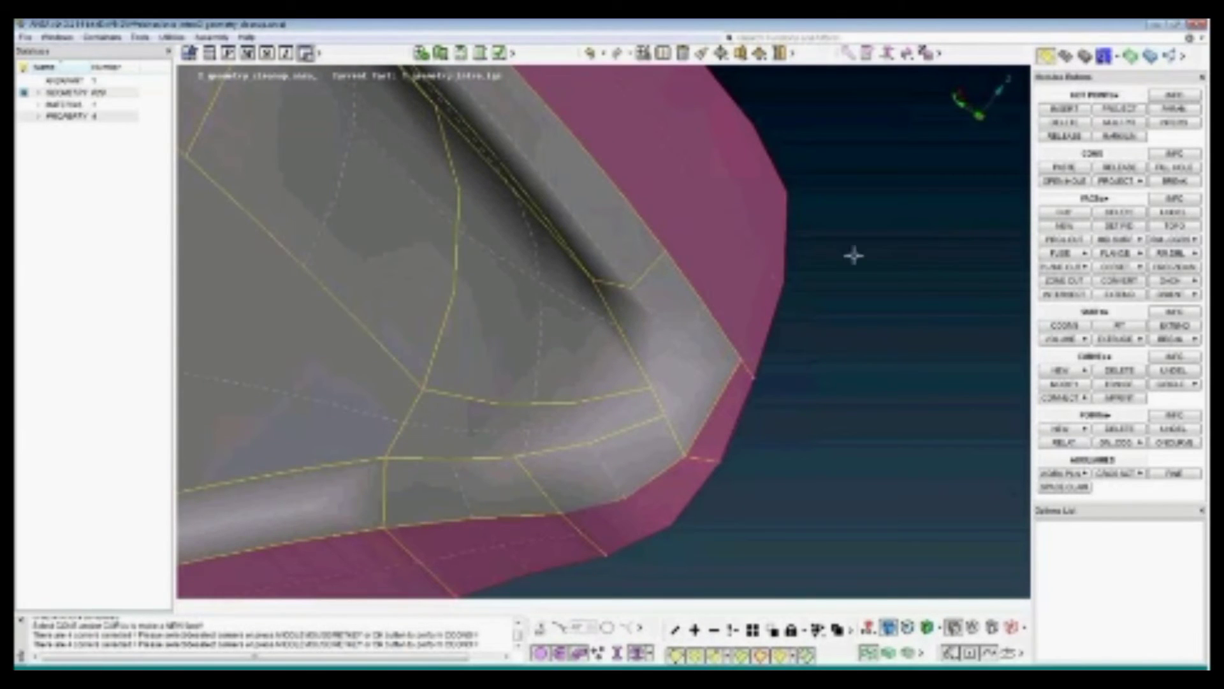
click(1117, 226)
ctrl+drag(665, 311, 647, 312)
click(658, 324)
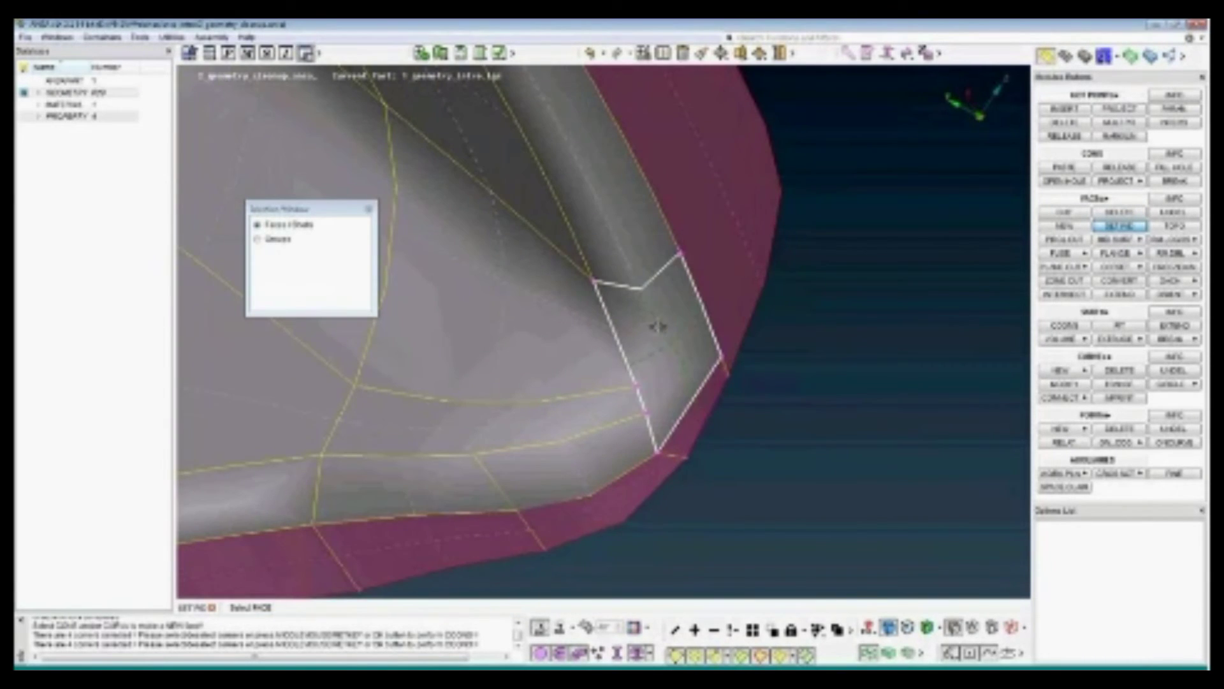
scroll(652, 301, down, 4)
click(624, 235)
ctrl+drag(610, 206, 669, 533)
ctrl+middle_drag(628, 394, 769, 255)
middle_click(771, 254)
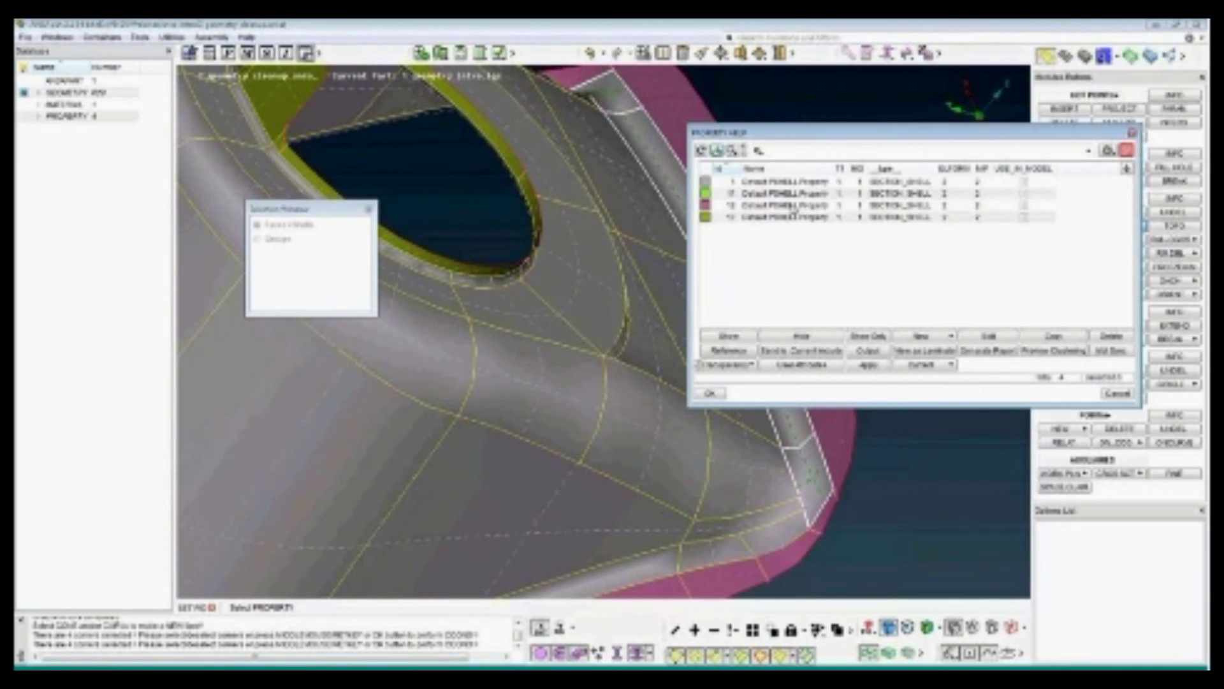
click(793, 208)
middle_click(792, 207)
middle_click(792, 202)
middle_click(744, 295)
Switch the whole part's display back to ENT mode
scroll(745, 313, down, 5)
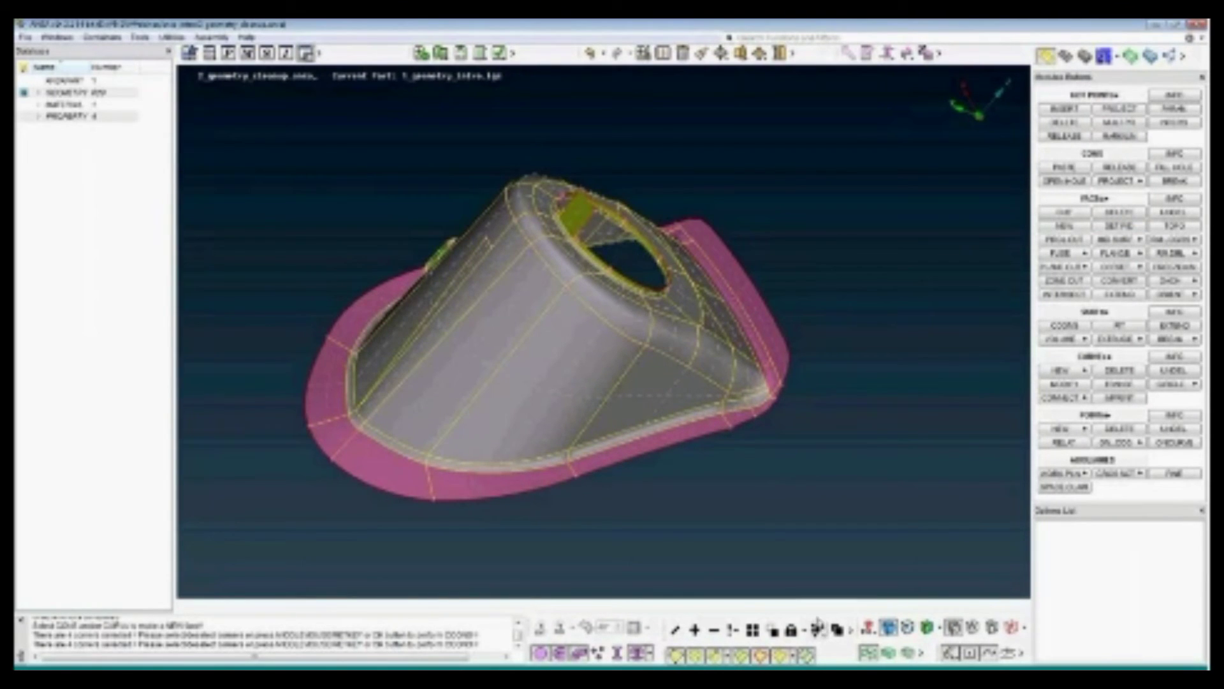
click(869, 630)
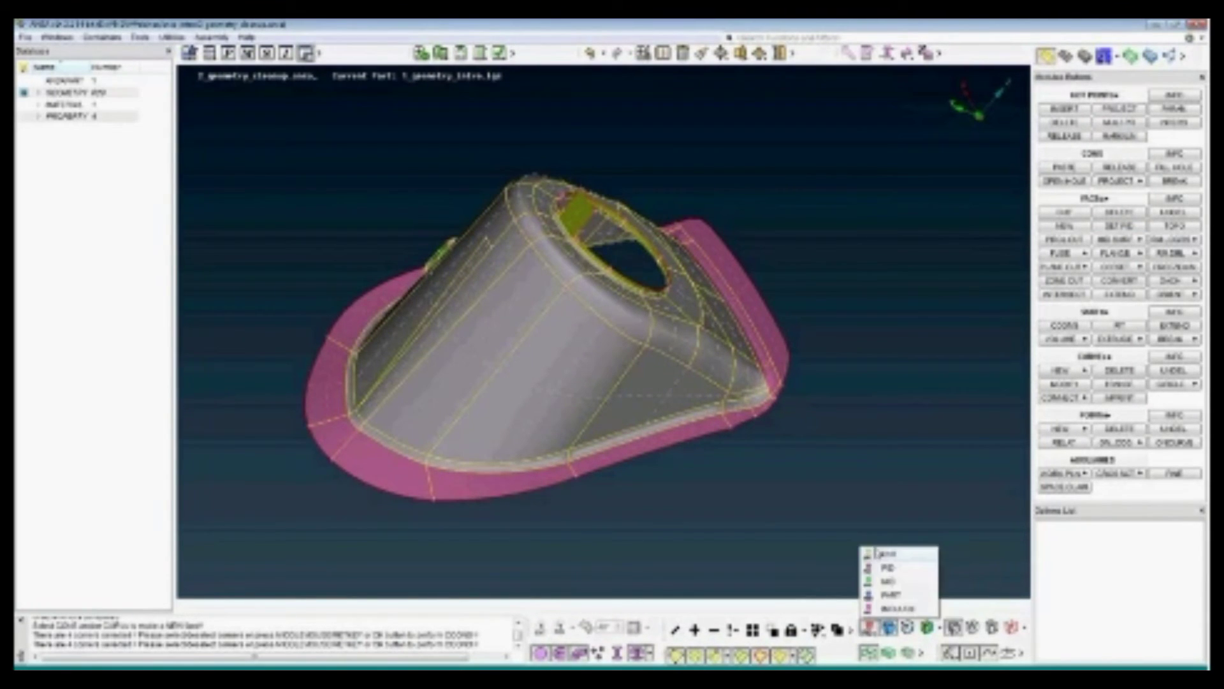
click(887, 556)
middle_click(596, 302)
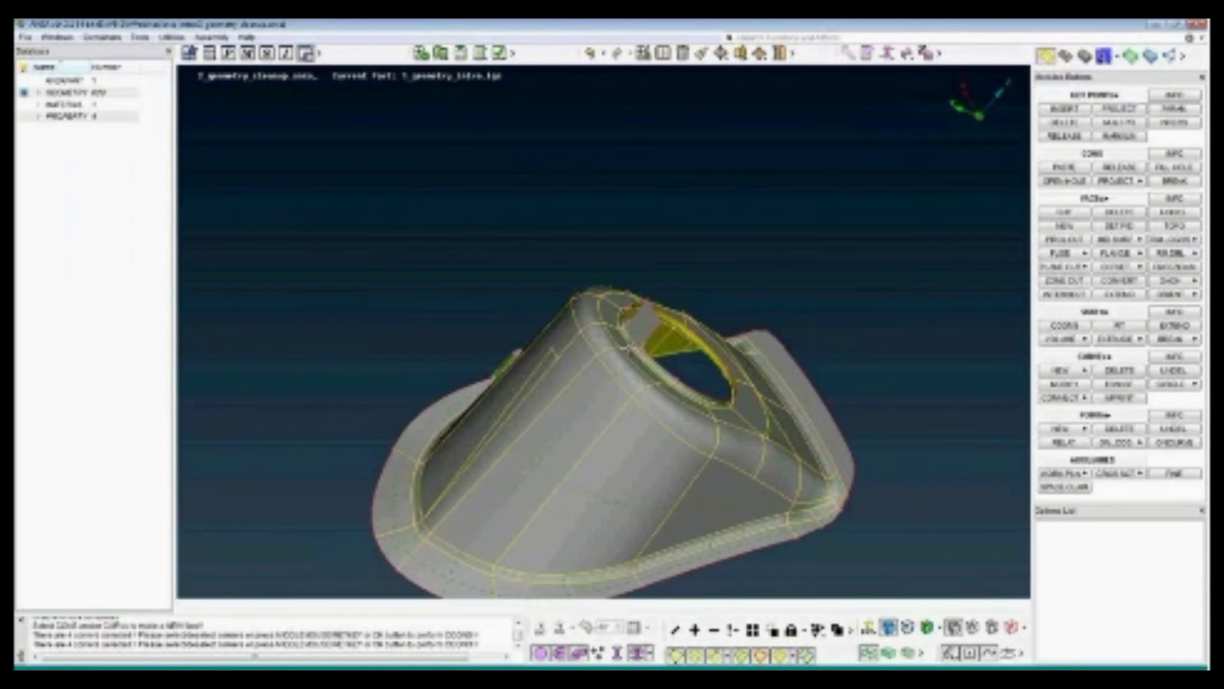
Inspect the narrow fillet around the top opening closely, refining its display with Fine
scroll(619, 325, up, 4)
scroll(618, 325, up, 3)
ctrl+drag(620, 347, 774, 418)
ctrl+middle_drag(412, 391, 501, 361)
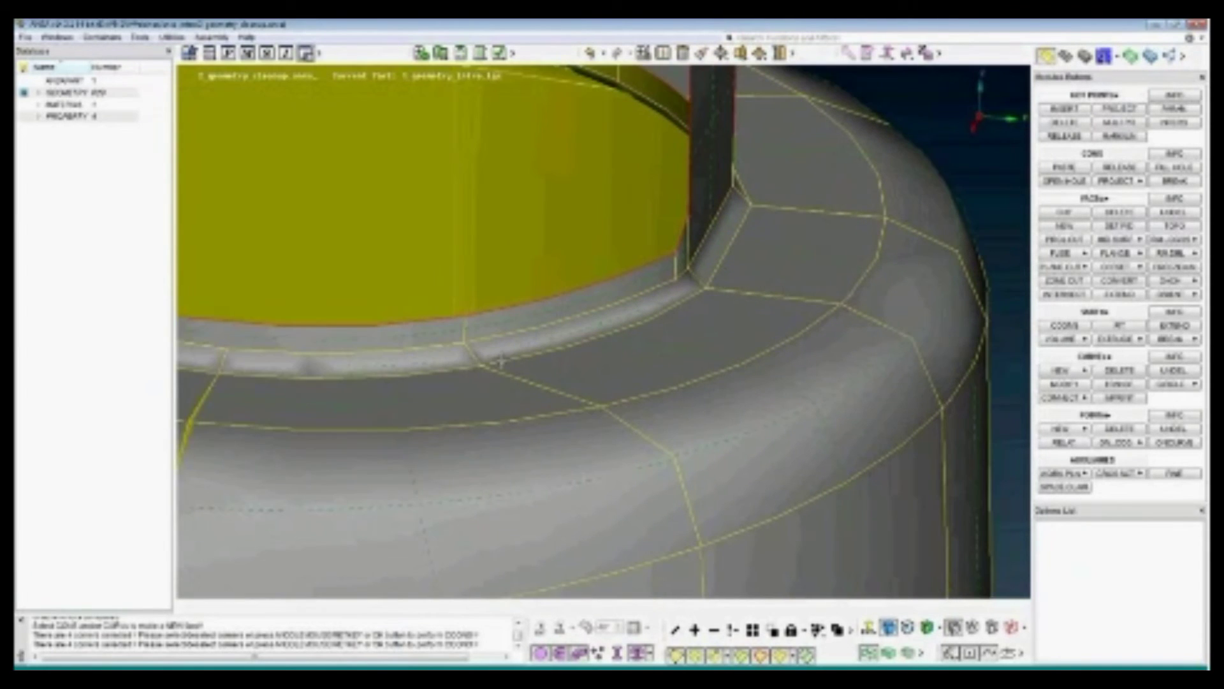
scroll(499, 360, up, 2)
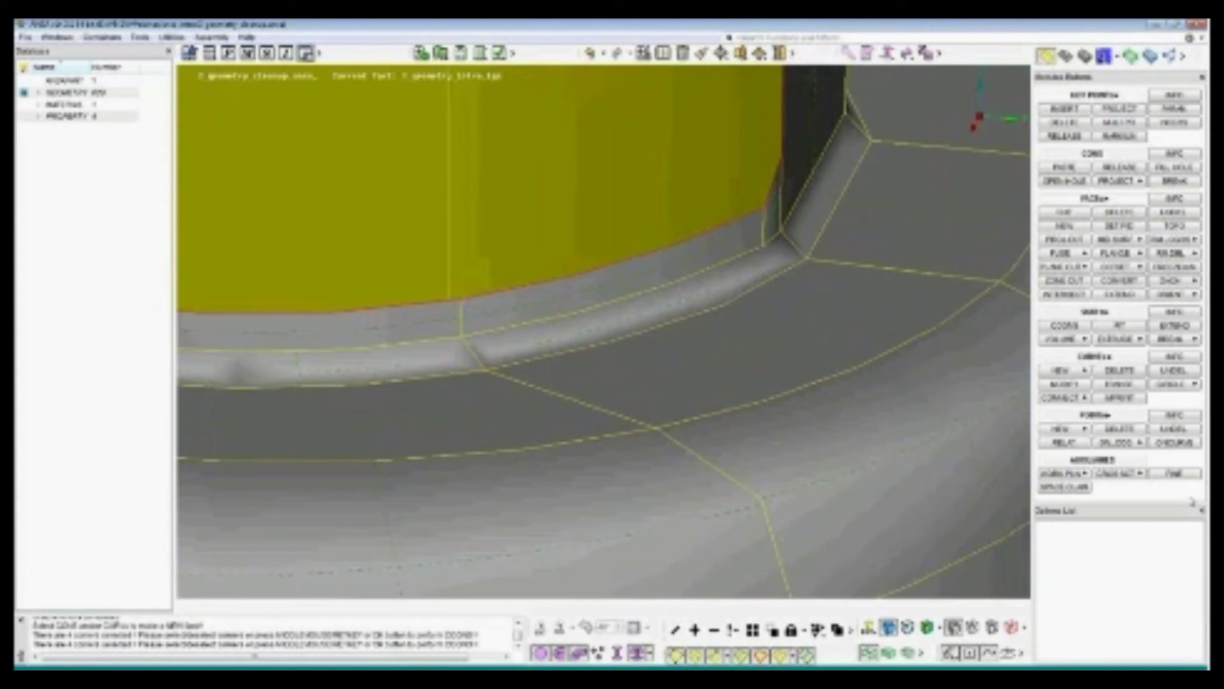
click(1175, 474)
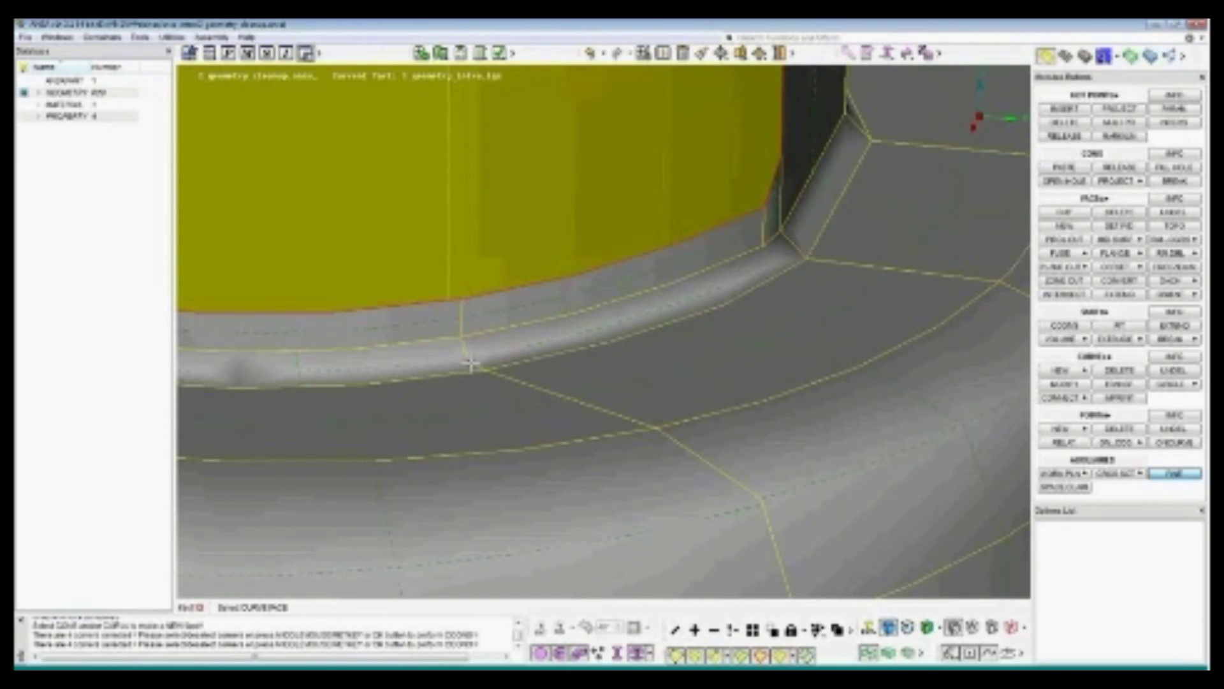
scroll(472, 363, up, 3)
mouse_move(508, 365)
ctrl+mouse_down()
mouse_move(540, 362)
mouse_move(496, 366)
ctrl+mouse_up()
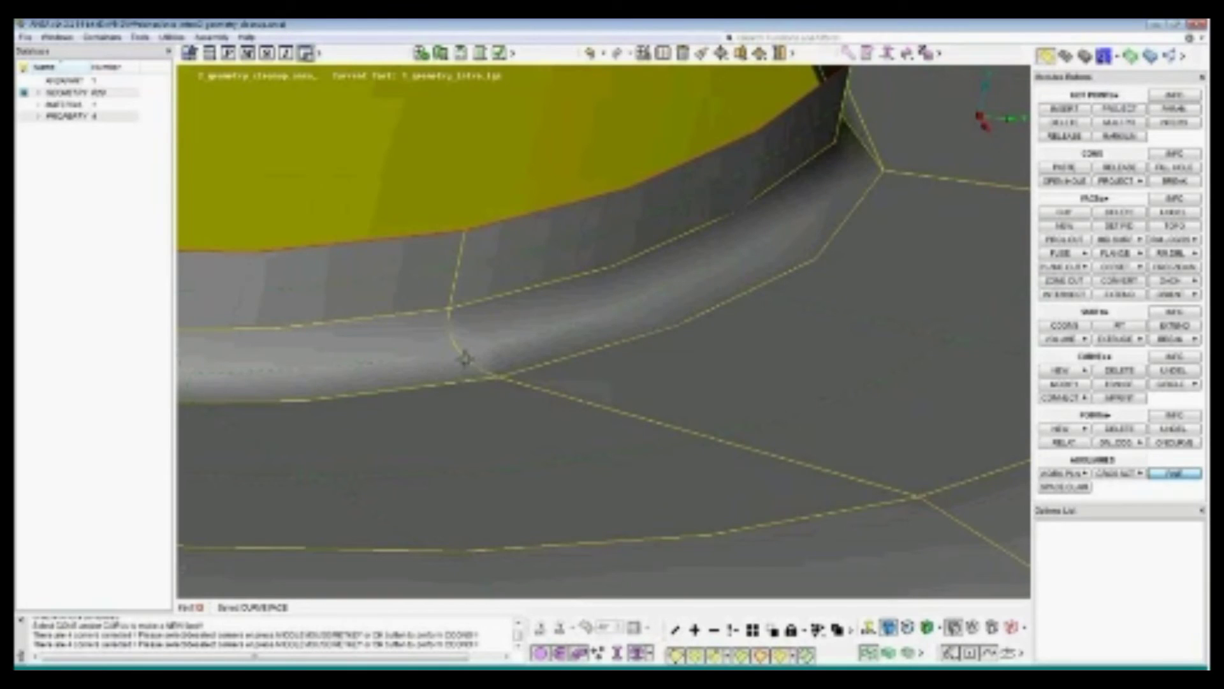
scroll(465, 359, down, 5)
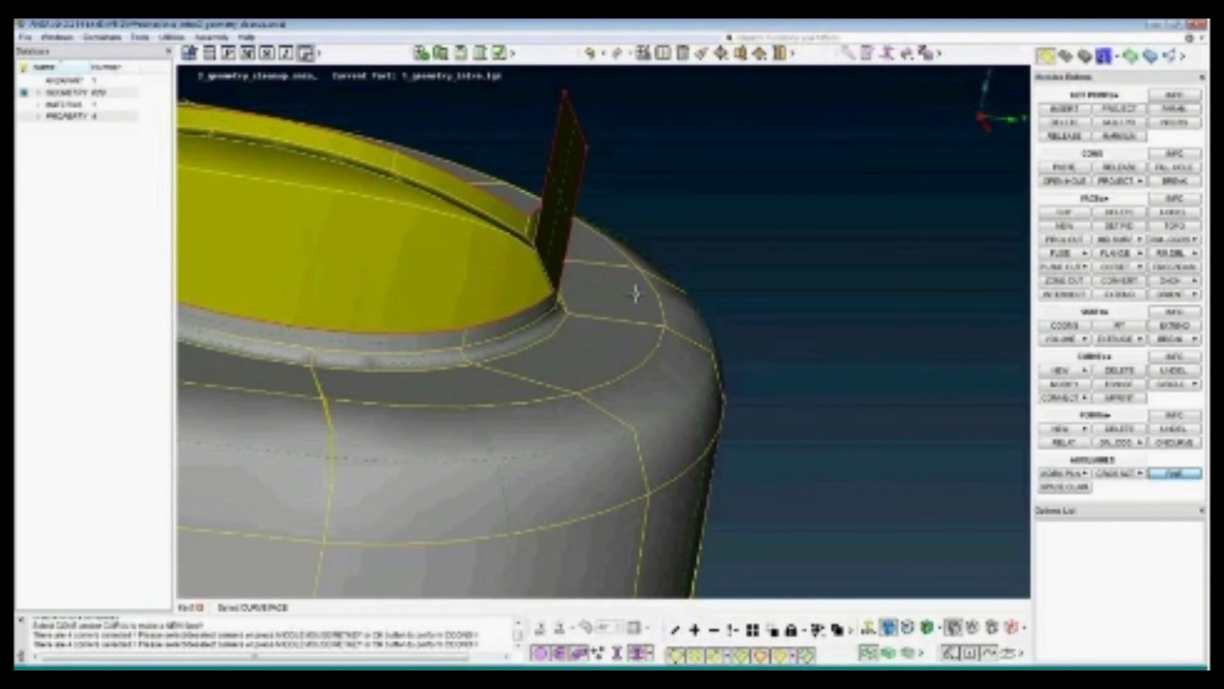
ctrl+middle_drag(582, 287, 685, 329)
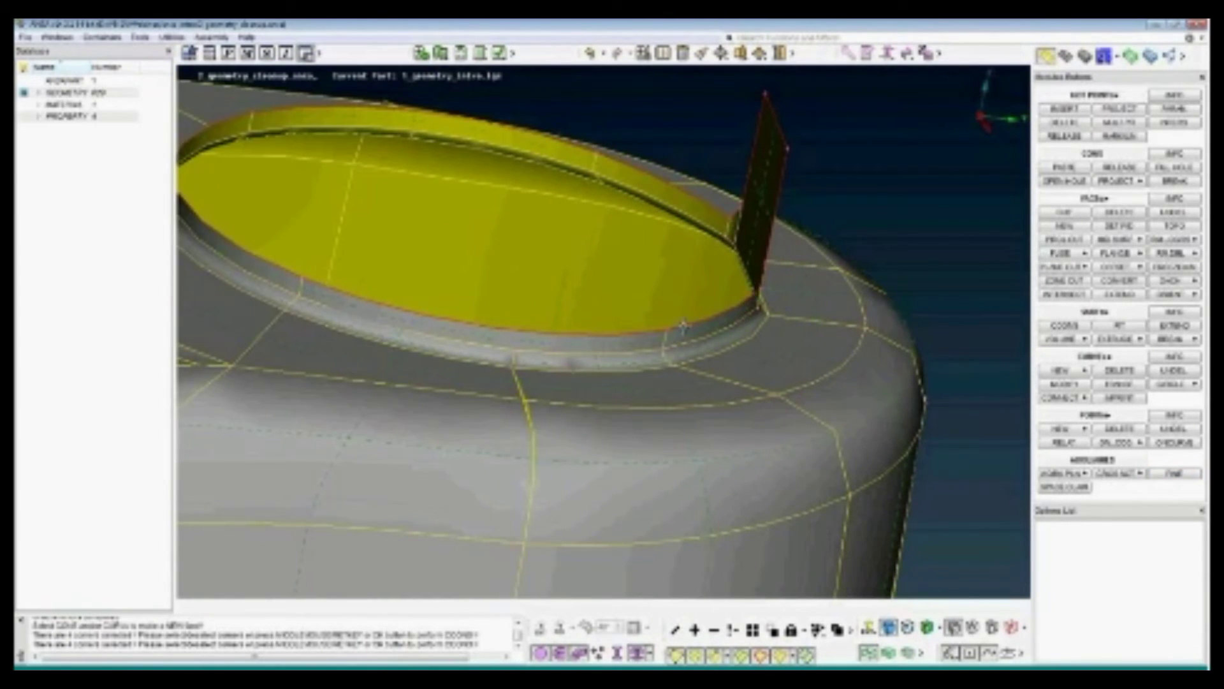
Remove the narrow fillet around the top opening with Dach, selecting the whole fillet within the radius limits and using Delete Fillet
click(1177, 284)
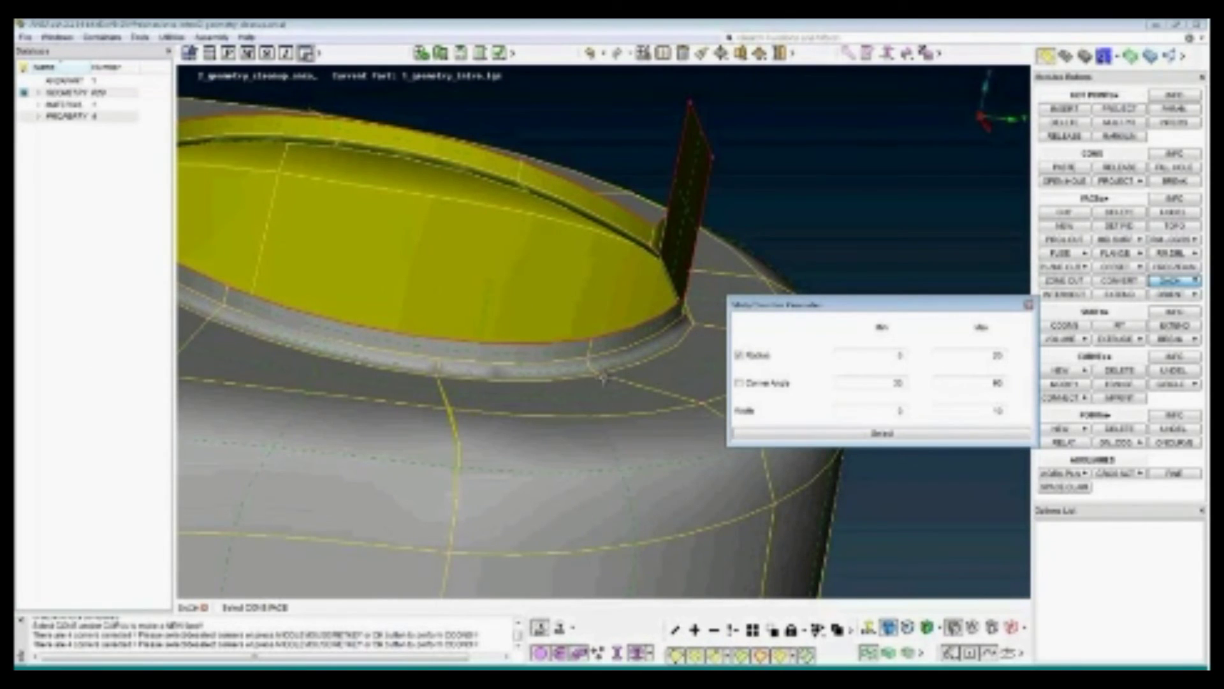
click(593, 365)
click(593, 365)
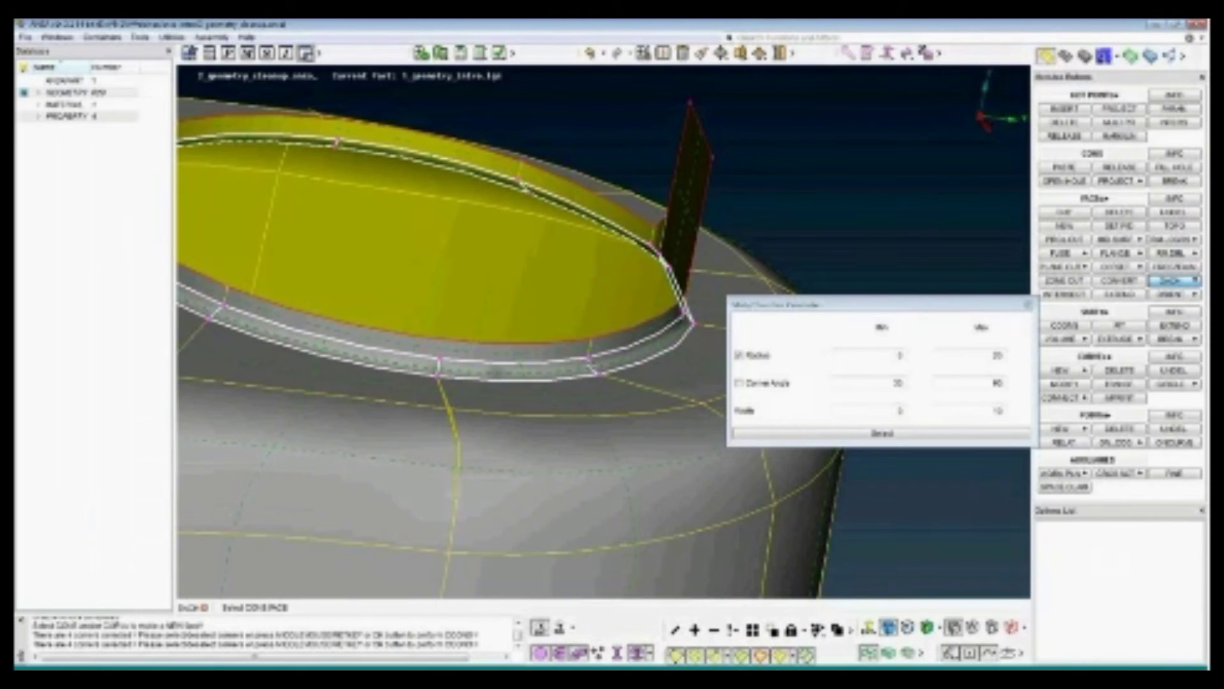
scroll(593, 365, down, 5)
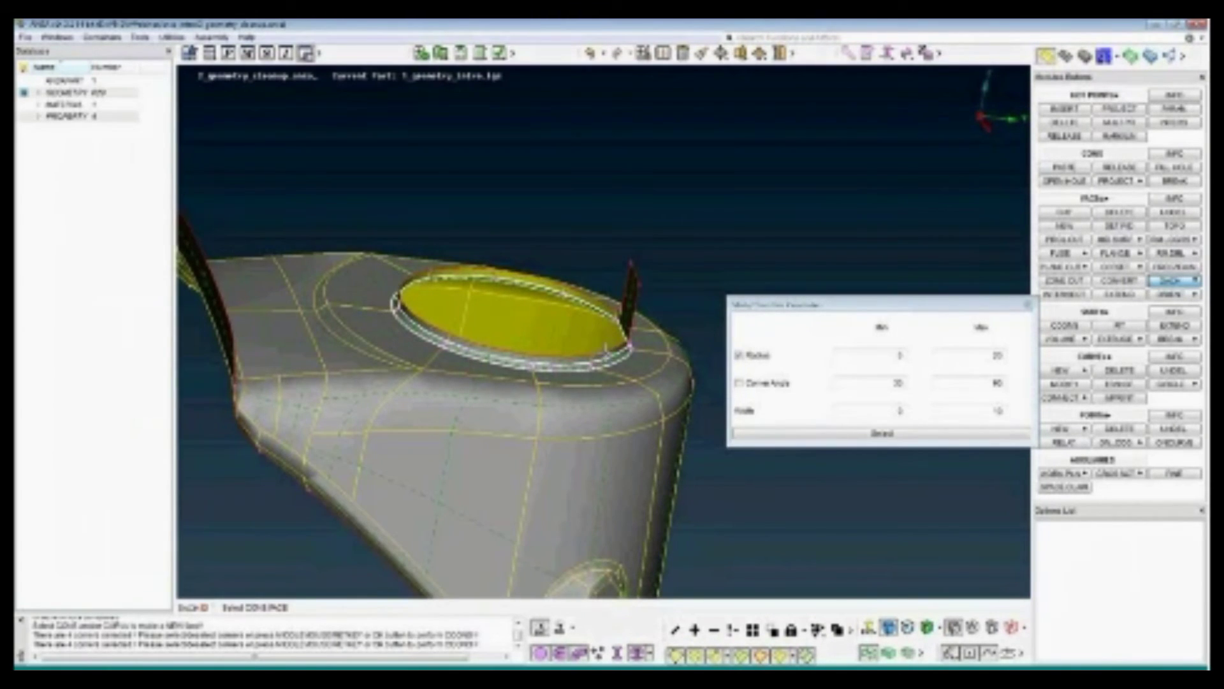
middle_click(597, 369)
drag(597, 375, 789, 359)
scroll(597, 365, up, 6)
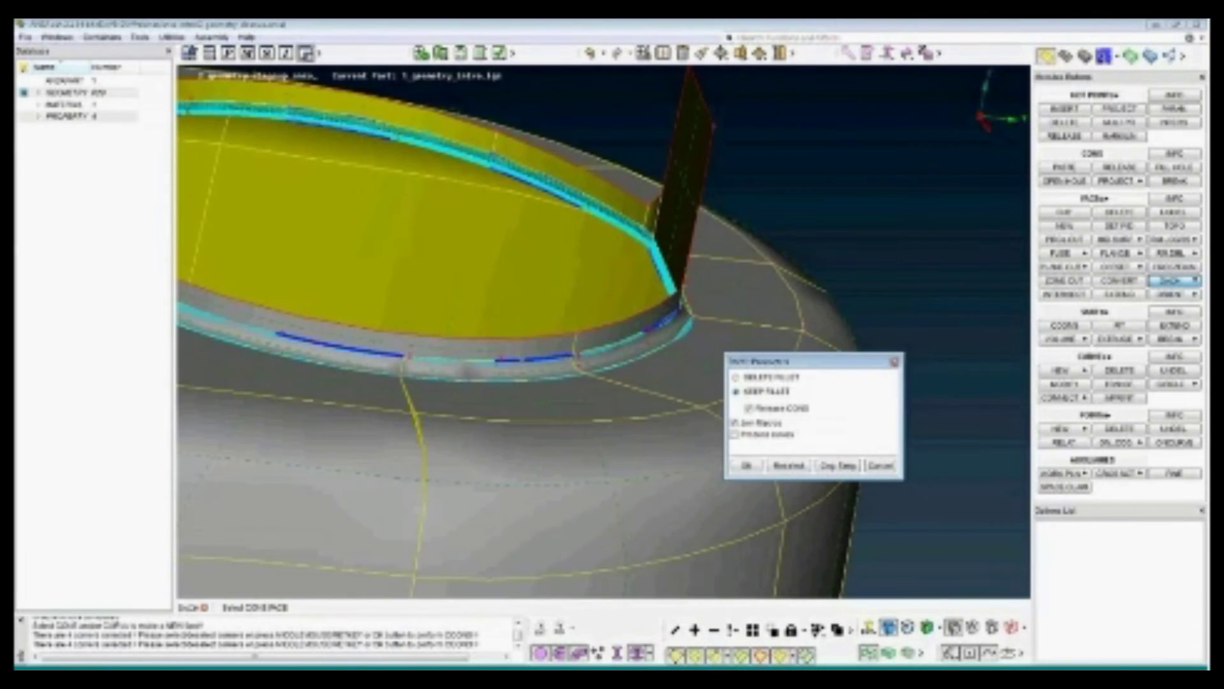
click(770, 378)
drag(764, 362, 846, 394)
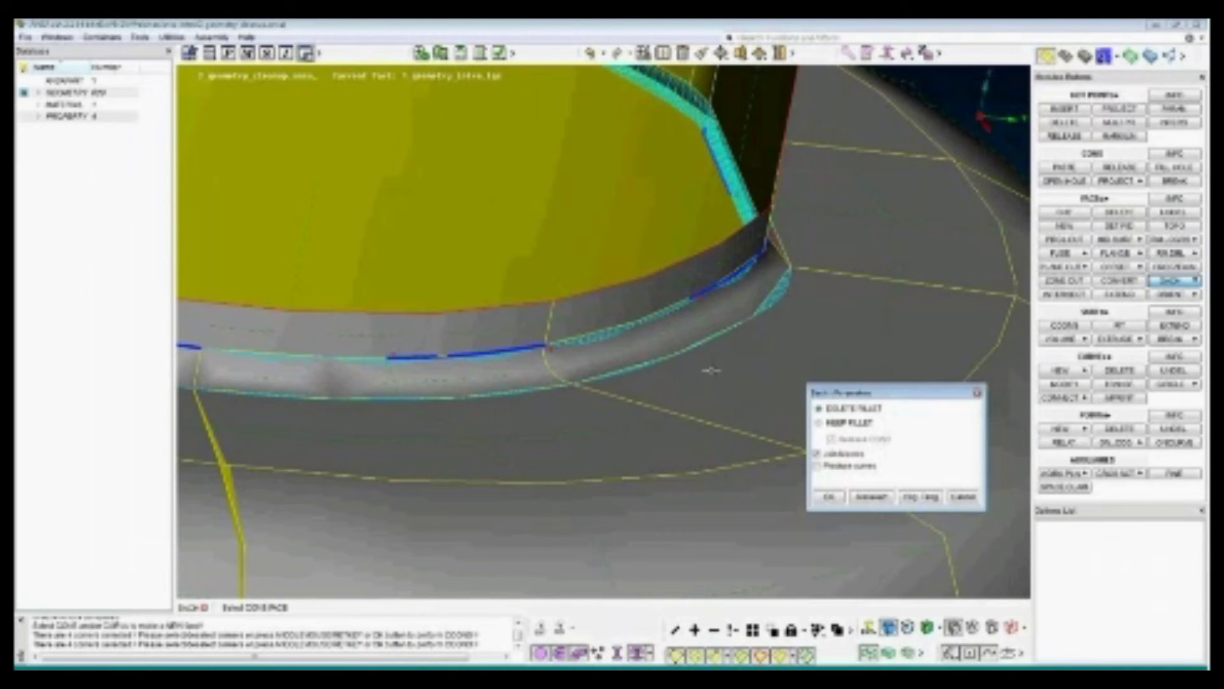
mouse_move(650, 371)
ctrl+mouse_down()
mouse_move(680, 350)
mouse_move(653, 361)
ctrl+mouse_up()
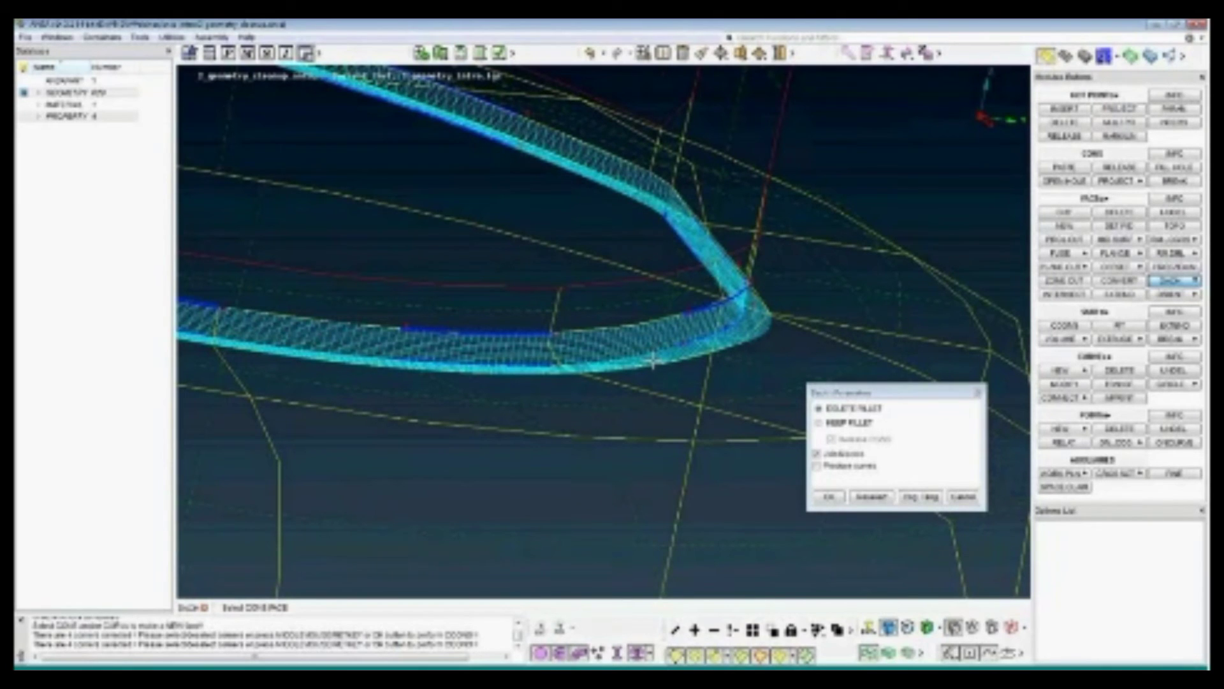
ctrl+drag(653, 361, 659, 359)
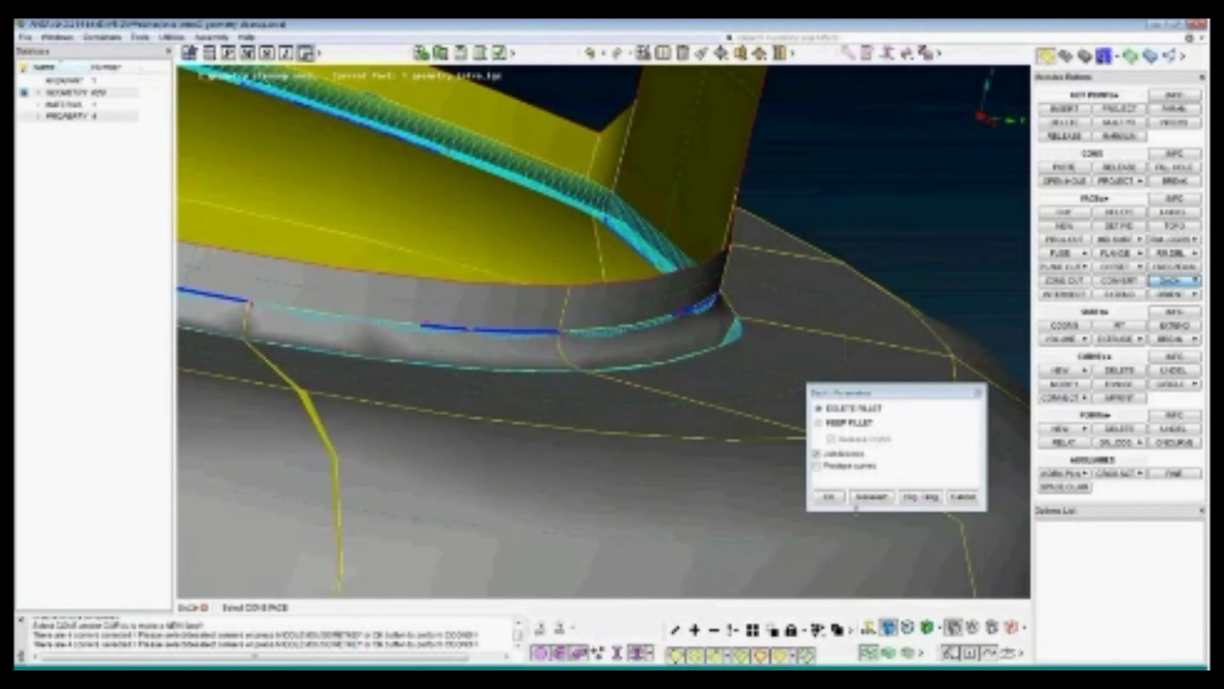
click(829, 496)
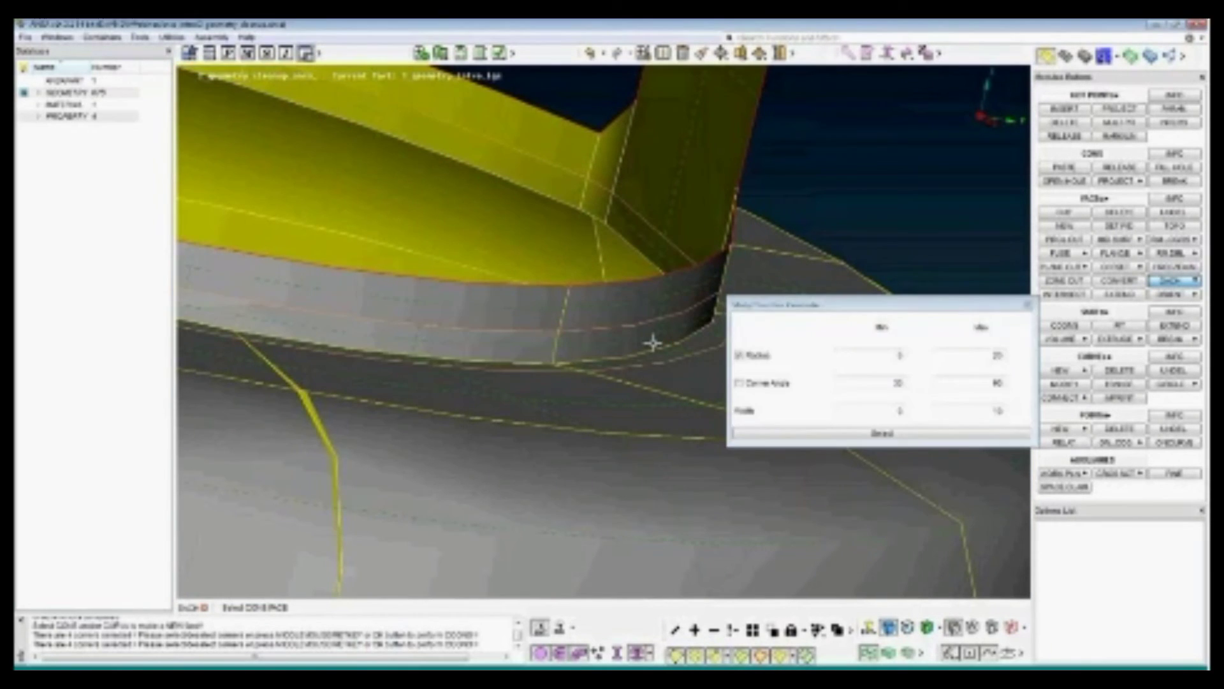
Mesh the inner flange face and the adjoining top face at the opening's edge with the Free mesher
ctrl+drag(654, 347, 640, 343)
scroll(631, 345, down, 3)
scroll(640, 342, up, 3)
scroll(639, 343, up, 2)
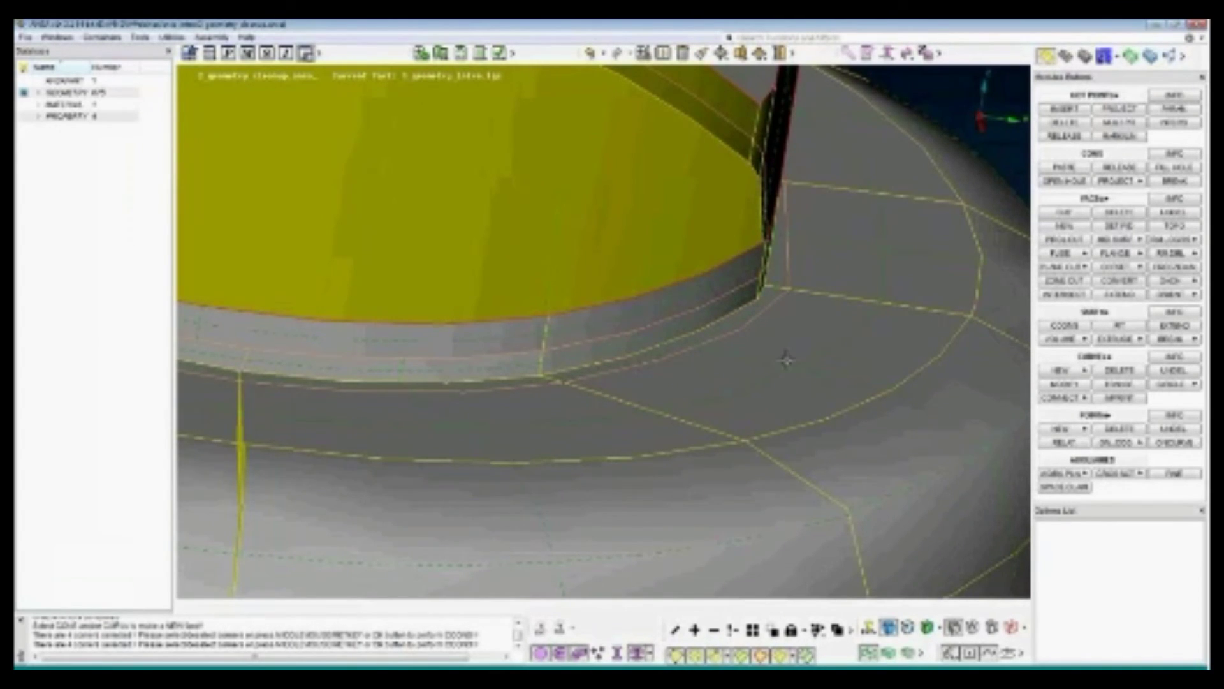
scroll(787, 355, down, 2)
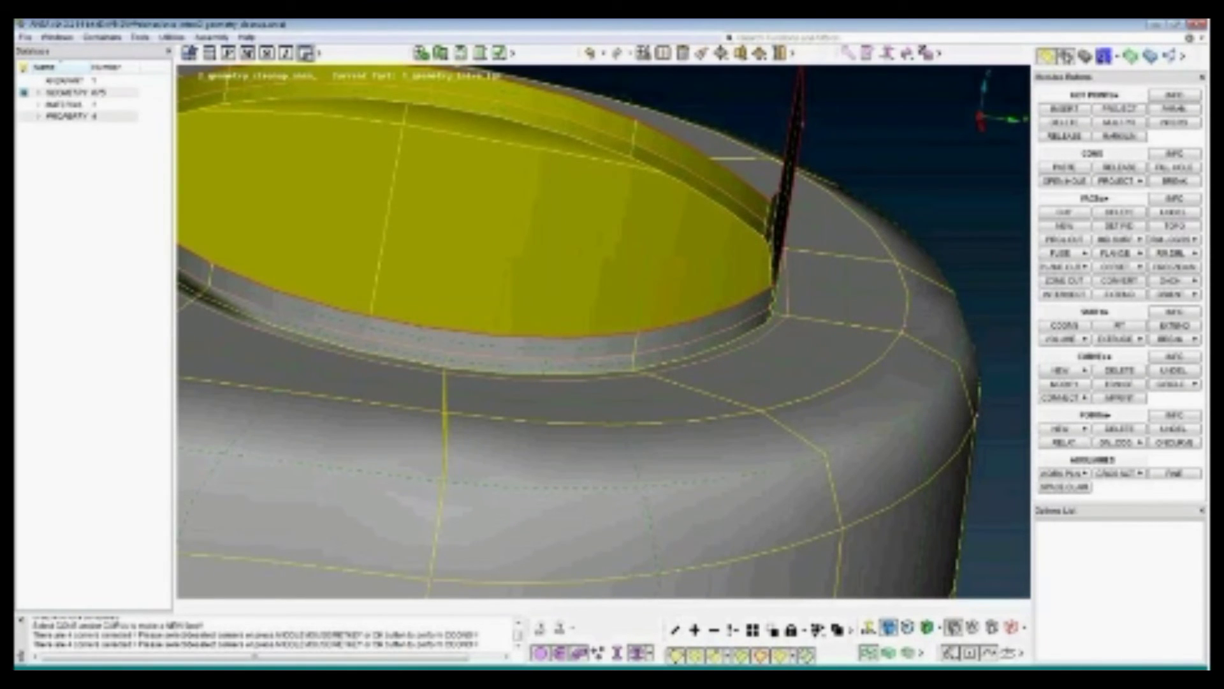
click(1065, 56)
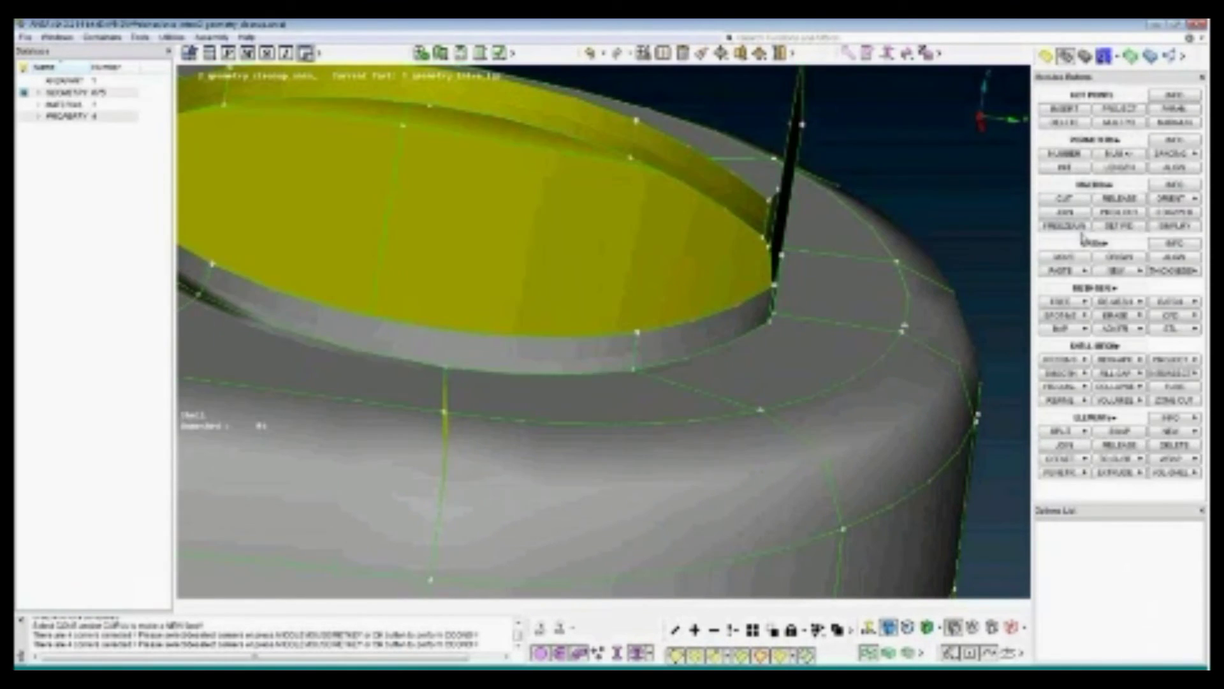
click(1061, 301)
click(698, 347)
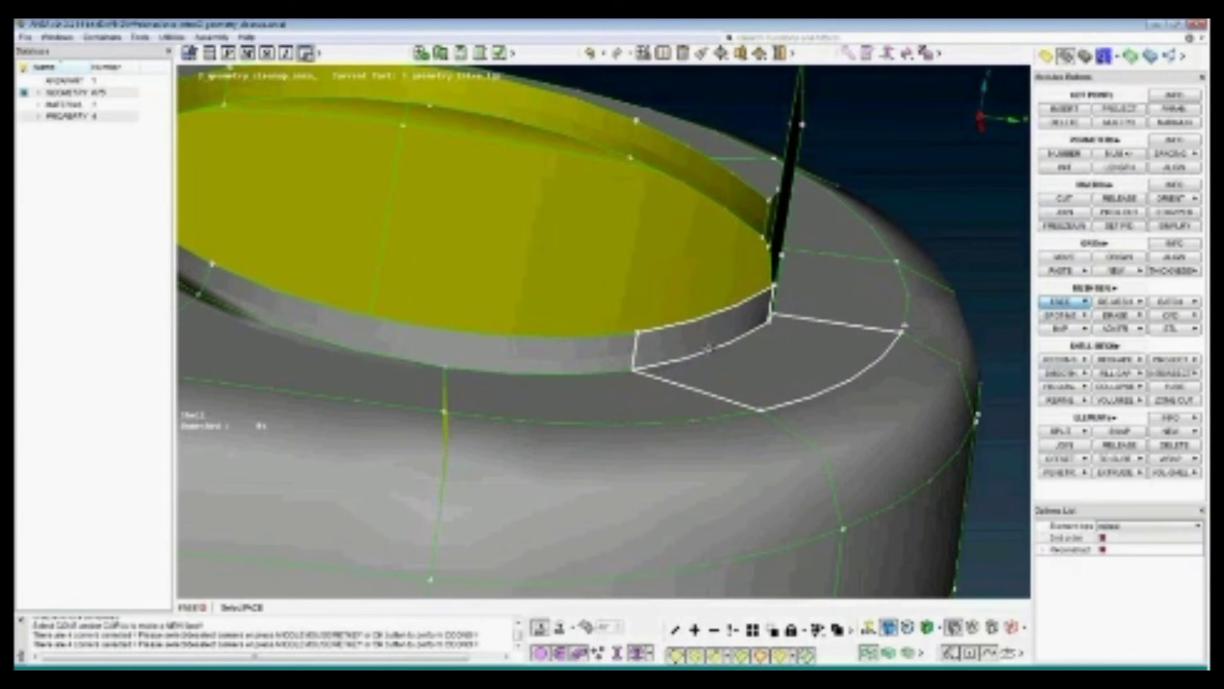
middle_click(717, 354)
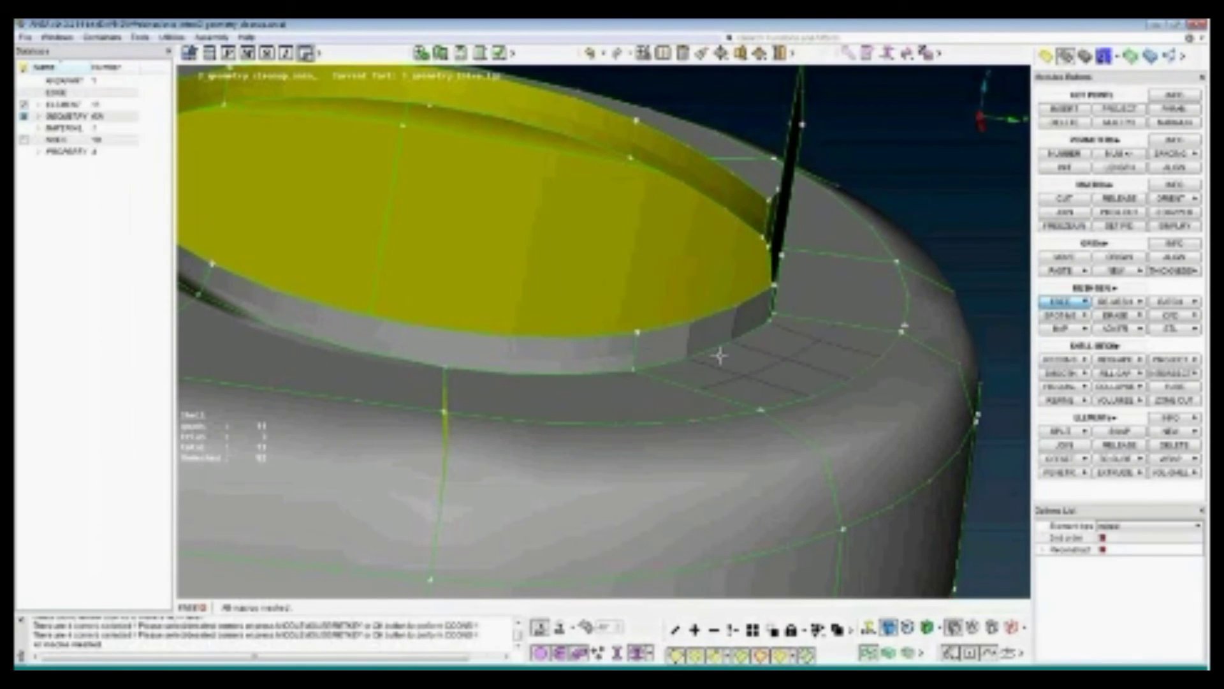
ctrl+drag(720, 355, 711, 367)
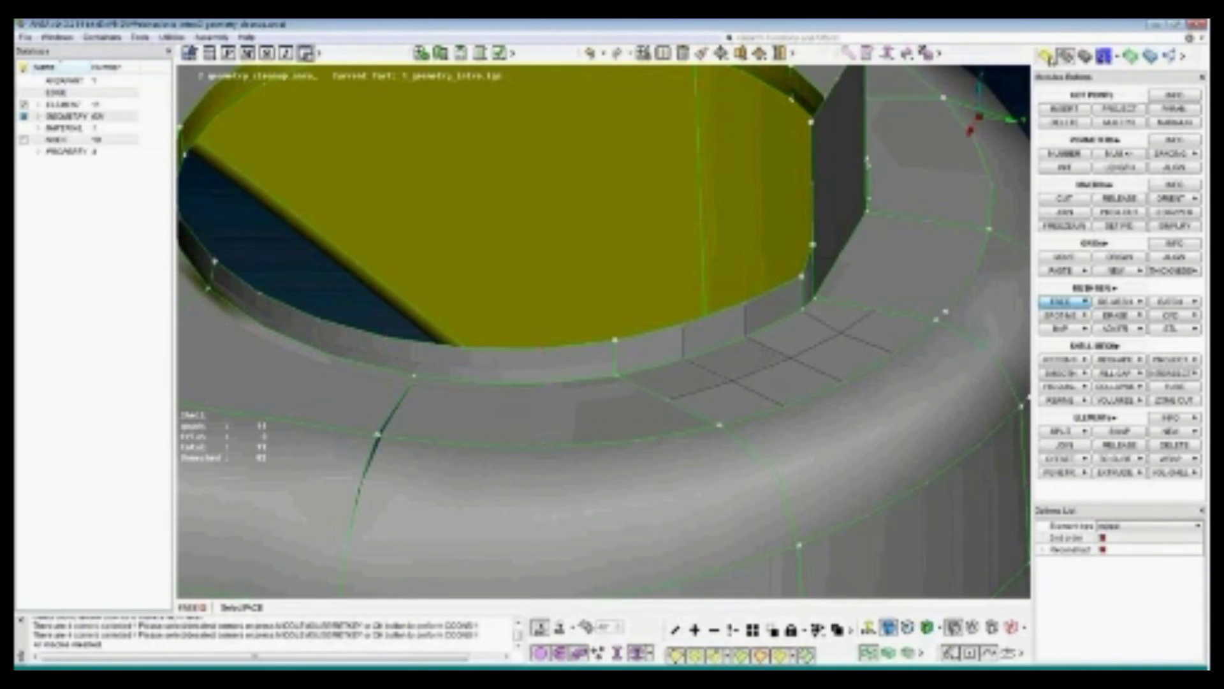
Return to the TOPO geometry mode and examine the narrow sliver face on the side wall
click(1048, 56)
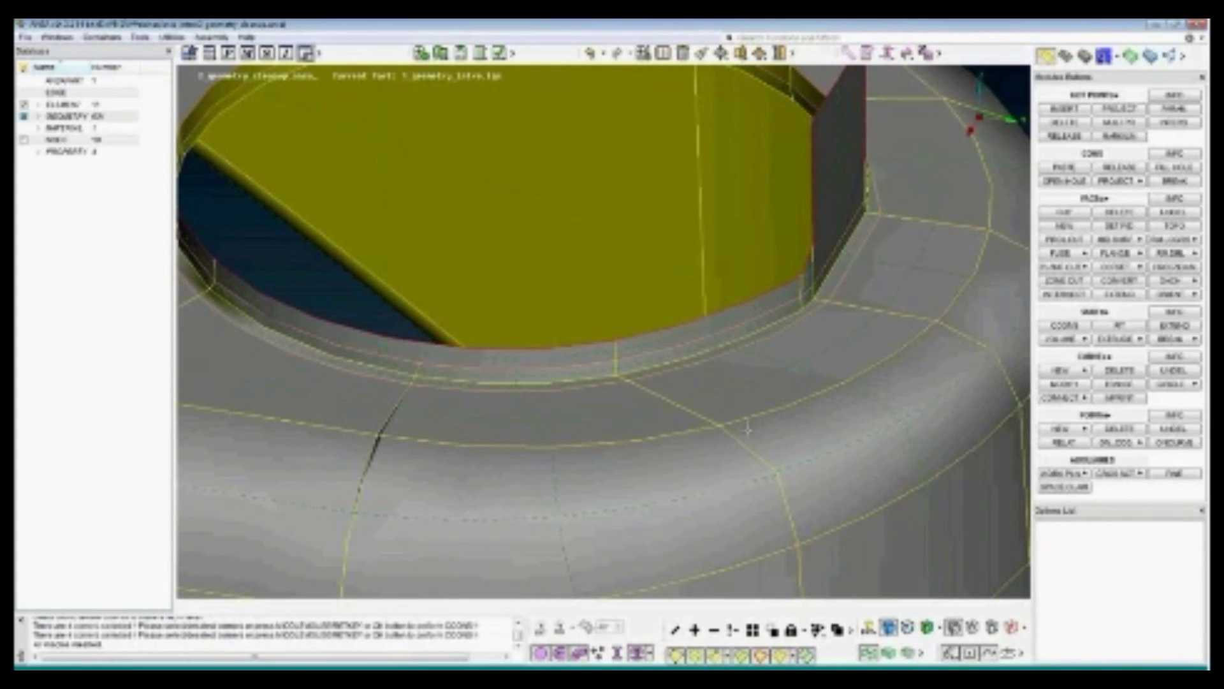
scroll(753, 422, down, 3)
scroll(753, 422, down, 3)
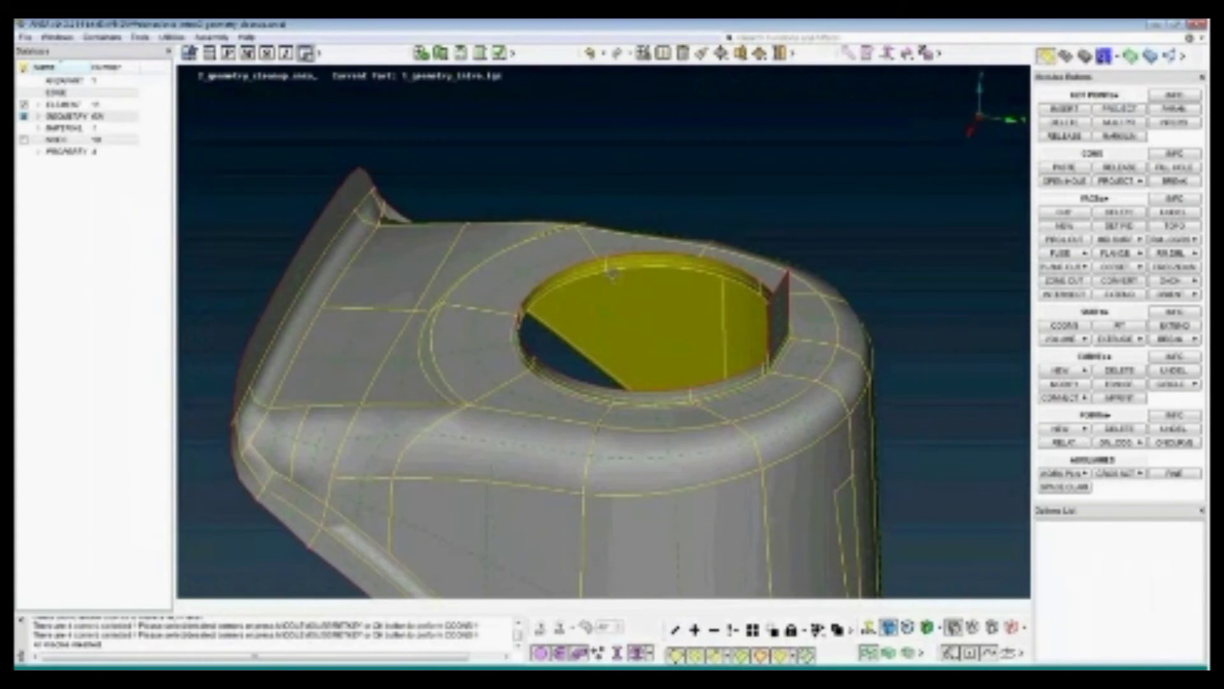
ctrl+middle_drag(752, 422, 562, 239)
ctrl+drag(650, 340, 639, 332)
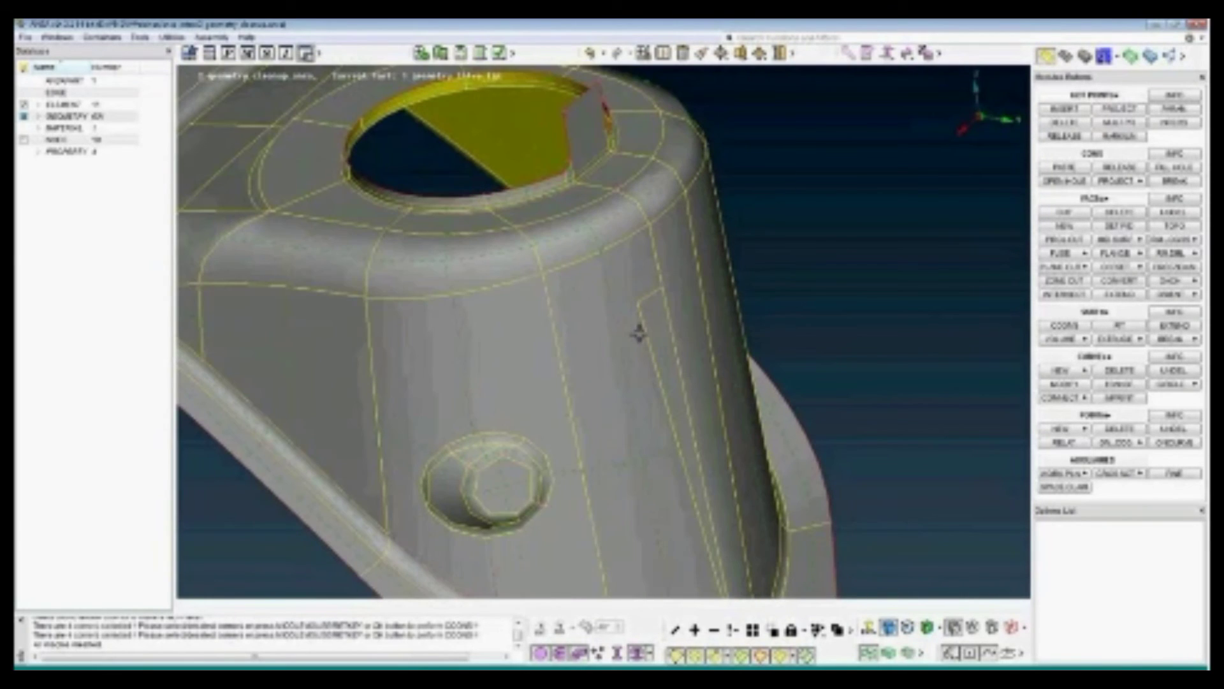
Cut the side-wall face from the narrow sliver's upper corner to the upper end of the neighbouring vertical edge
click(1074, 214)
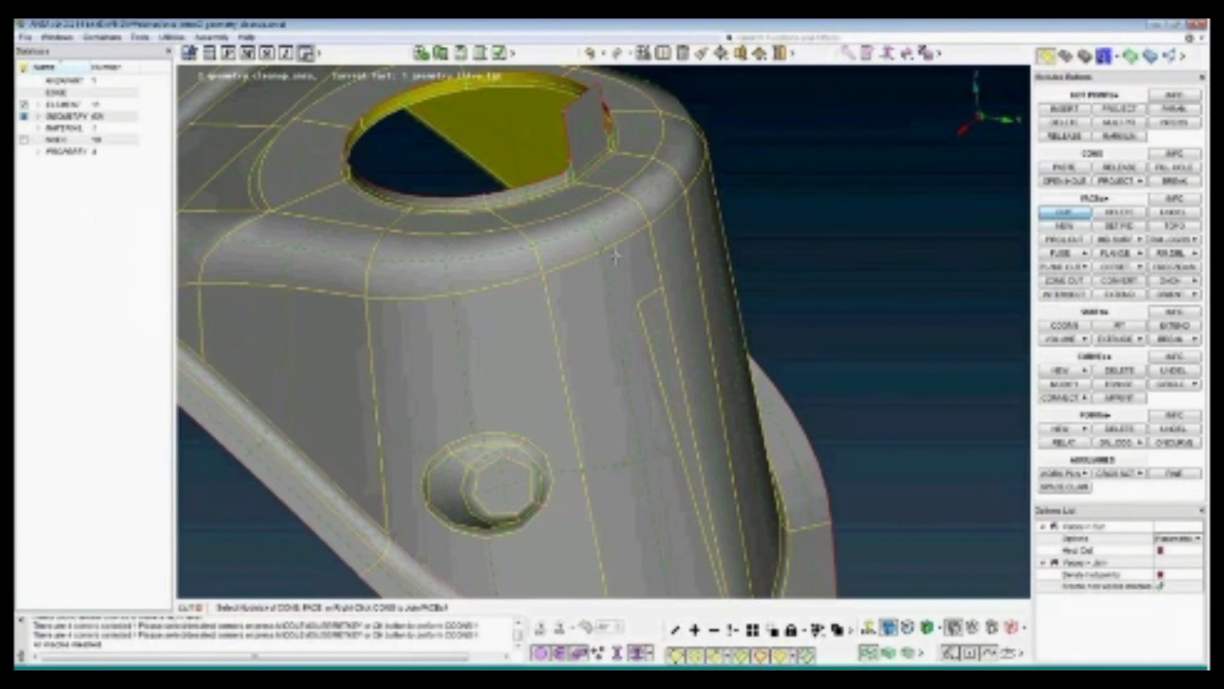
click(637, 303)
click(545, 275)
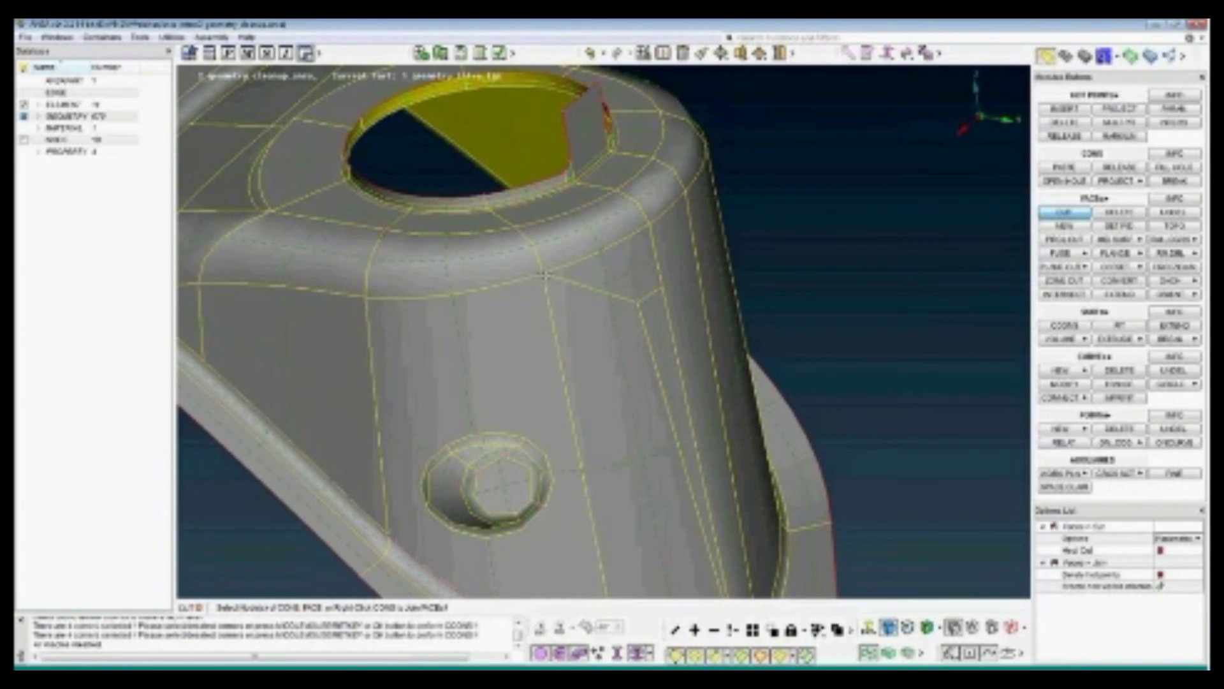
Join the cut side-wall pieces and the sliver into one face, and join the top face with the adjacent rim fillet
click(606, 290)
right_click(651, 295)
right_click(641, 310)
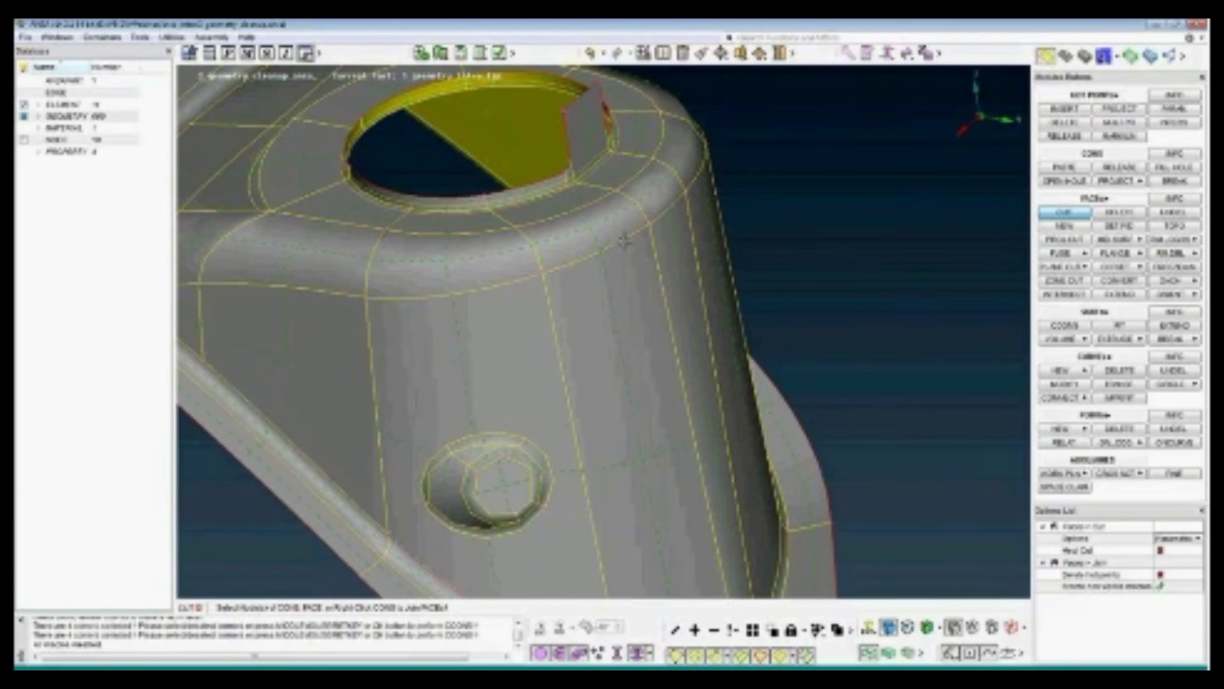
right_click(574, 208)
middle_click(578, 257)
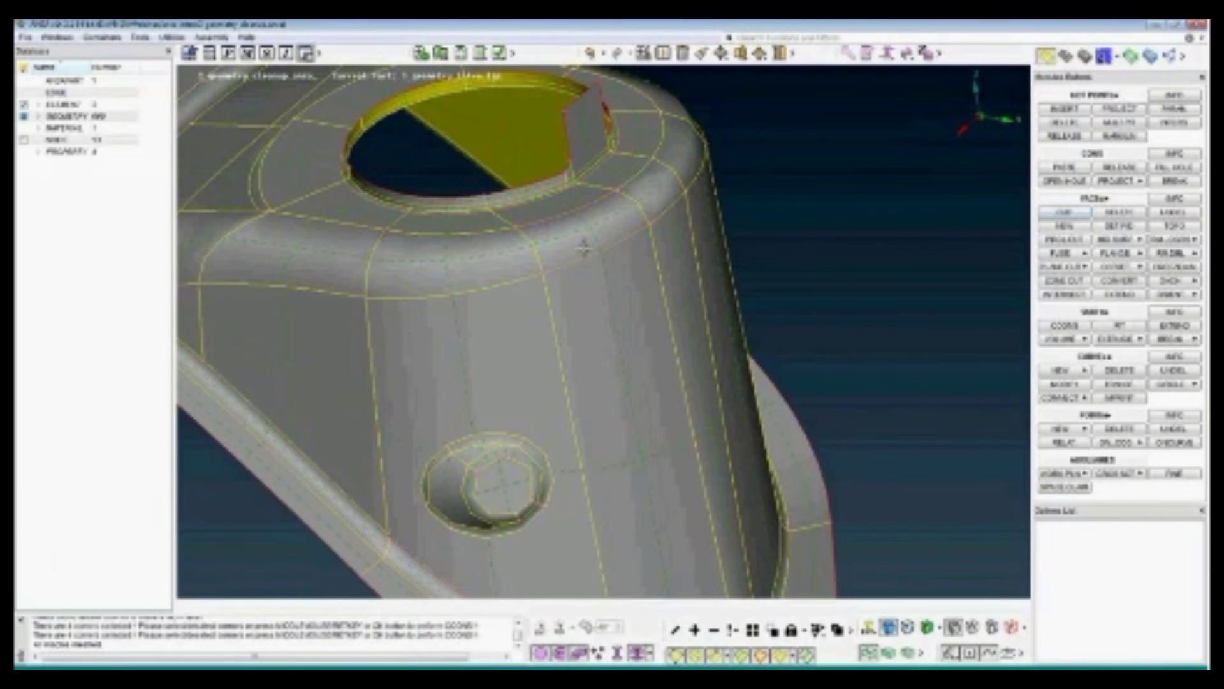
Inspect the underlying surfaces of the joined side-wall face and the joined top fillet face with surface Info
click(1172, 312)
click(609, 290)
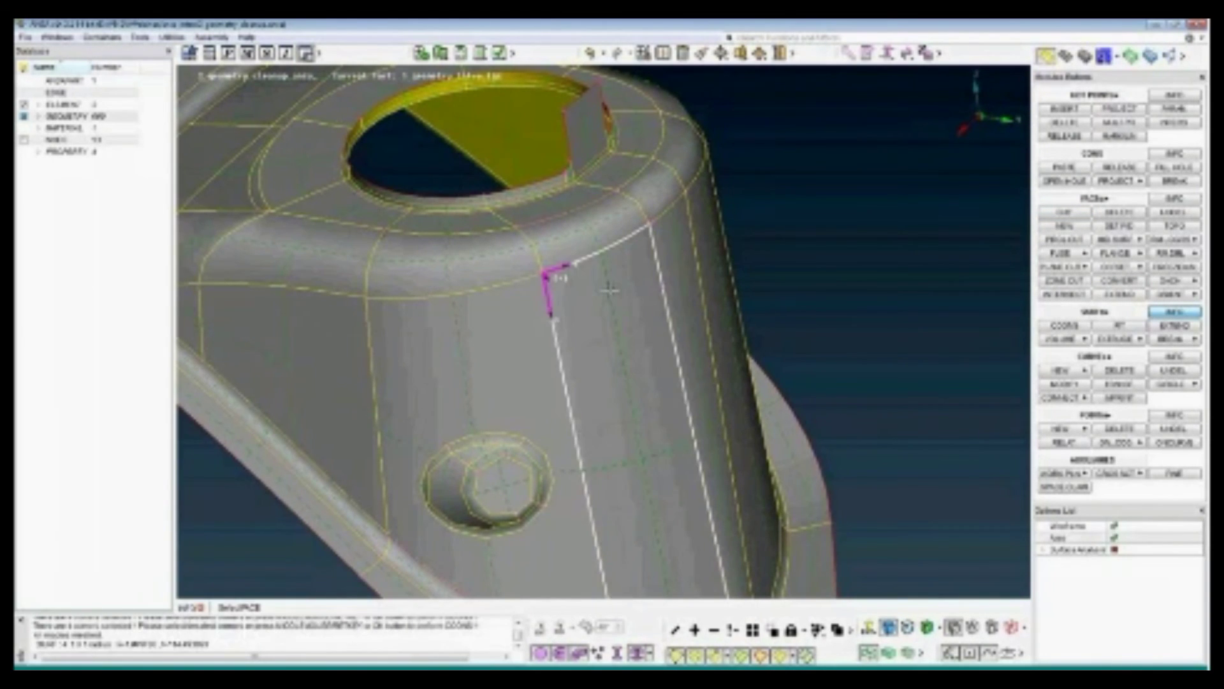
click(590, 240)
mouse_move(601, 257)
ctrl+mouse_down()
mouse_move(616, 263)
mouse_move(593, 269)
ctrl+mouse_up()
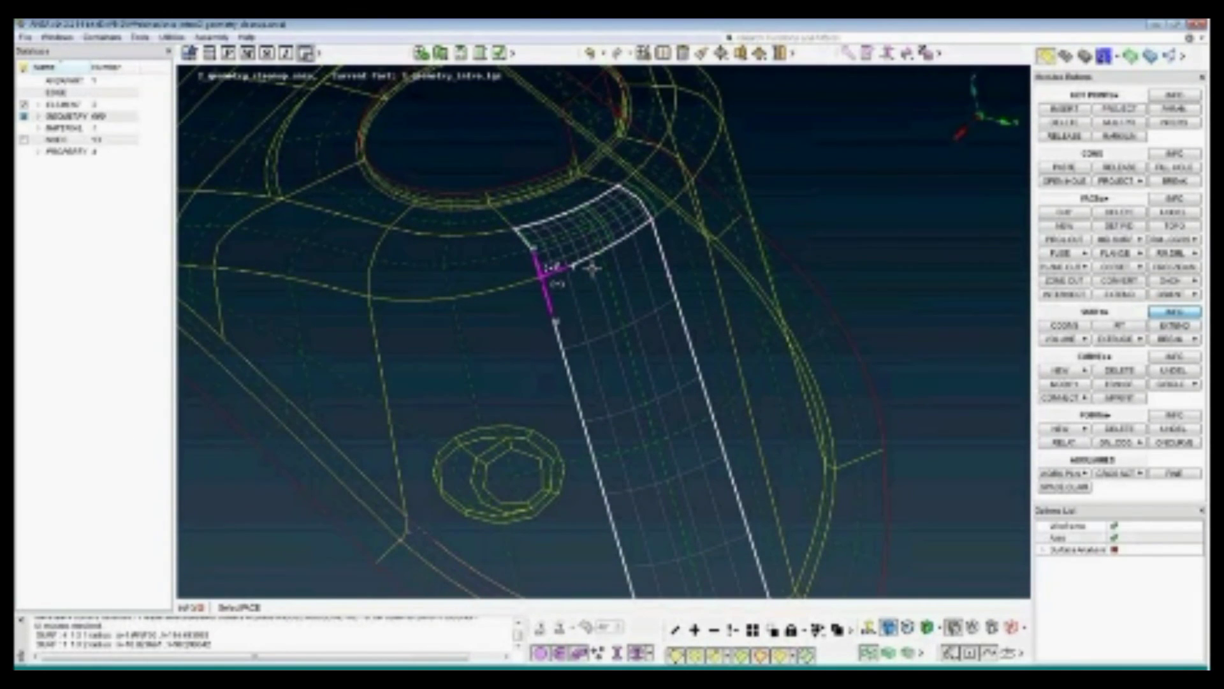
ctrl+drag(592, 269, 592, 268)
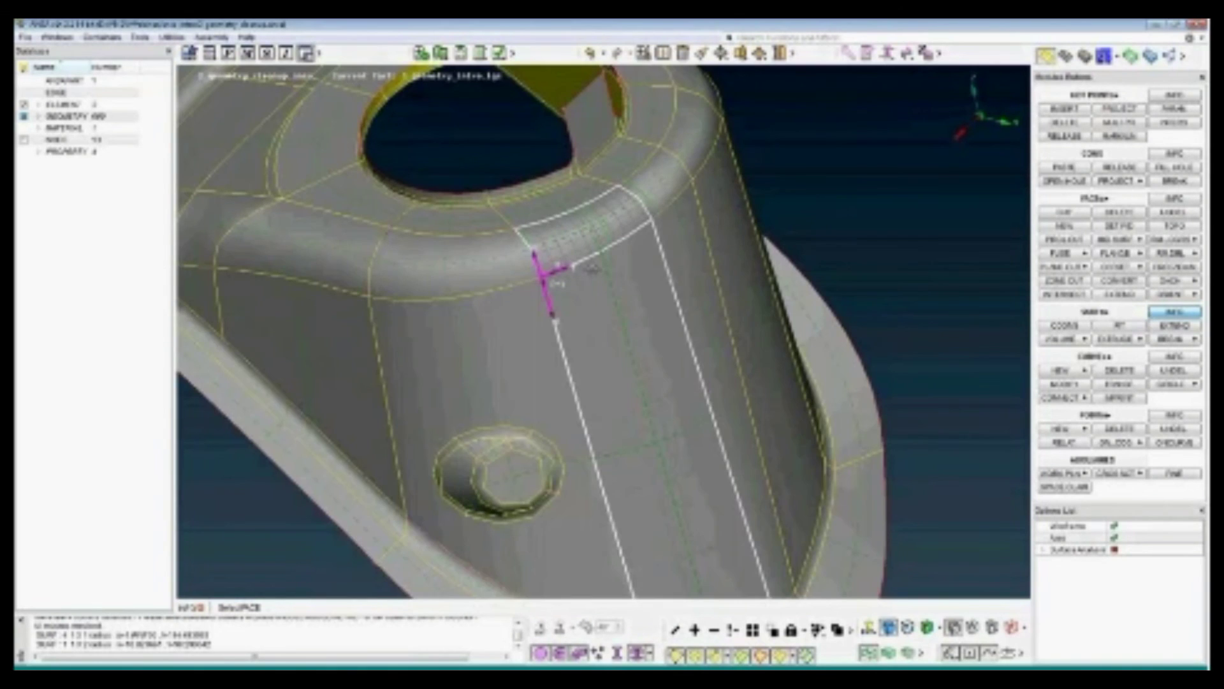
middle_click(593, 268)
Mesh the joined top fillet face and the side-wall face below it with Free, and return to the TOPO geometry mode
click(1066, 57)
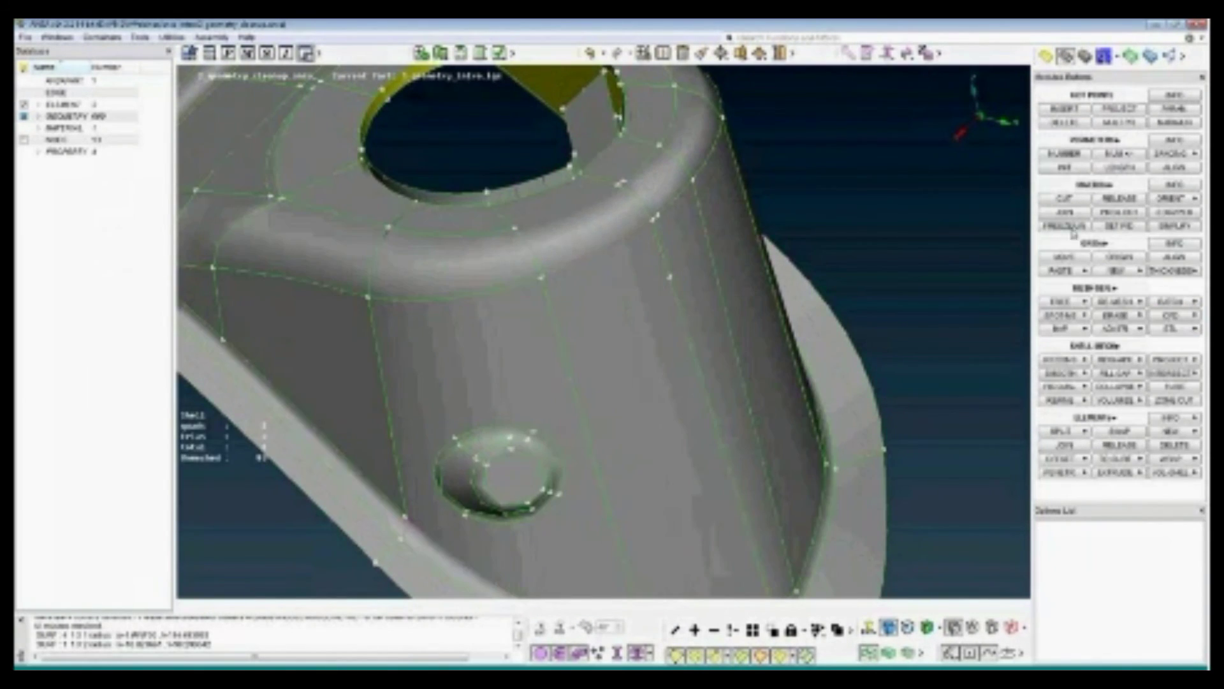
click(1061, 302)
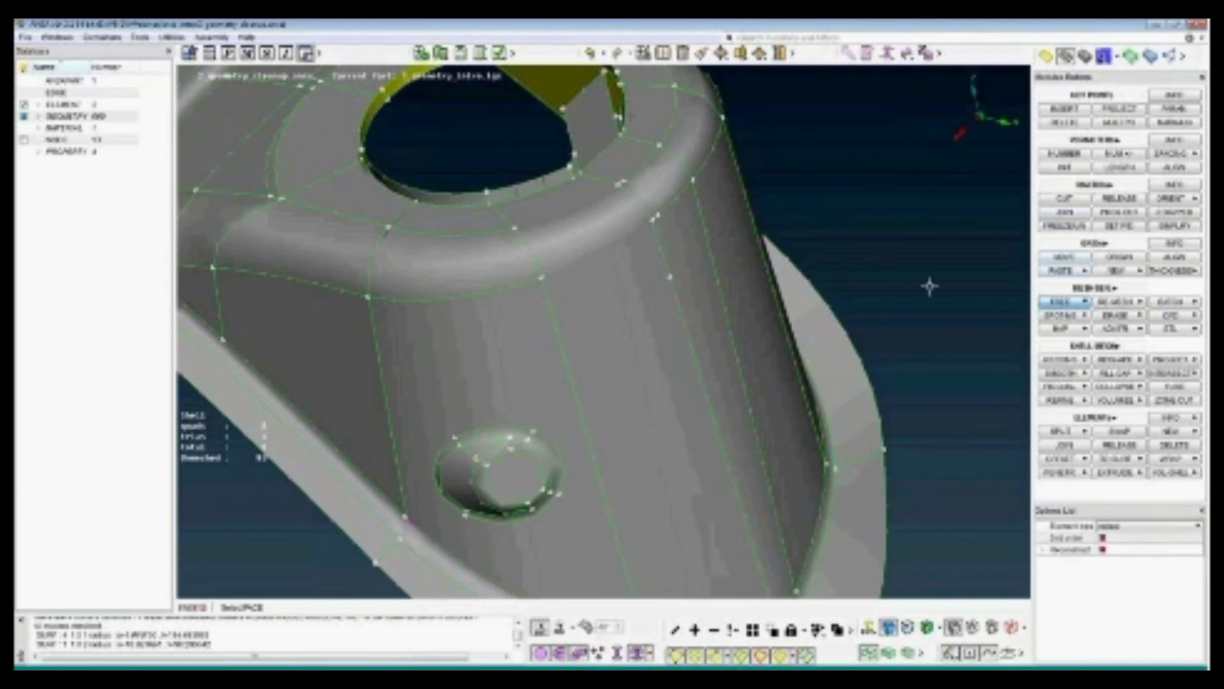
click(539, 195)
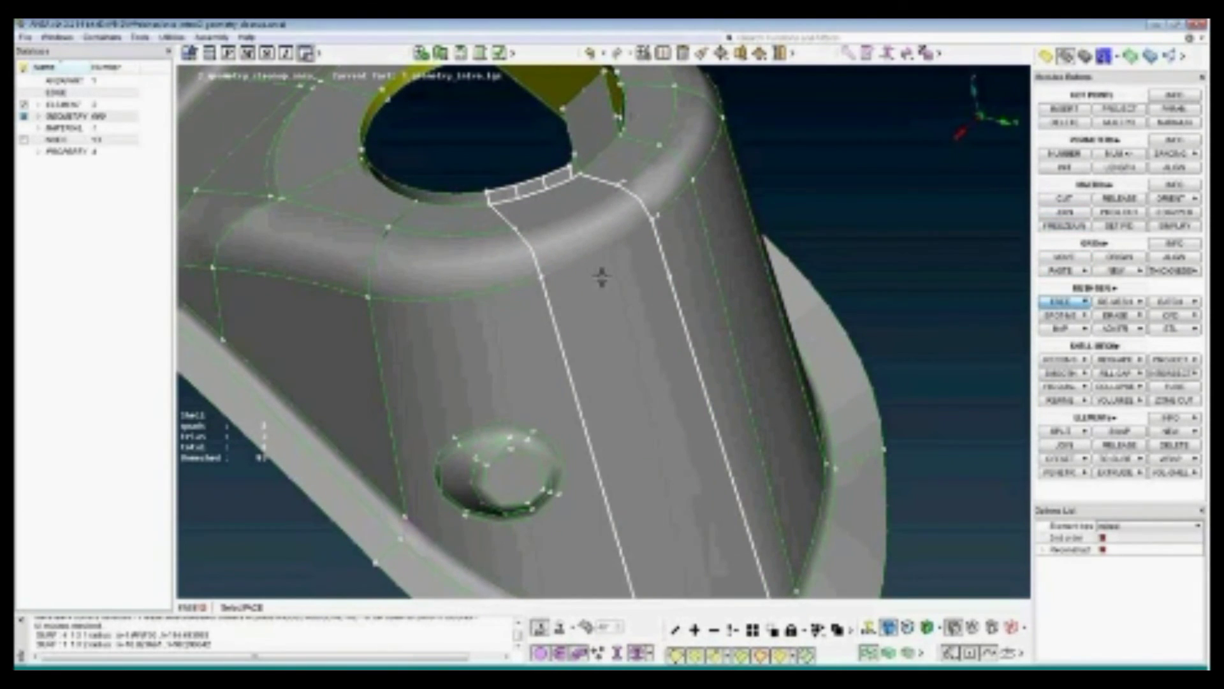
middle_click(601, 276)
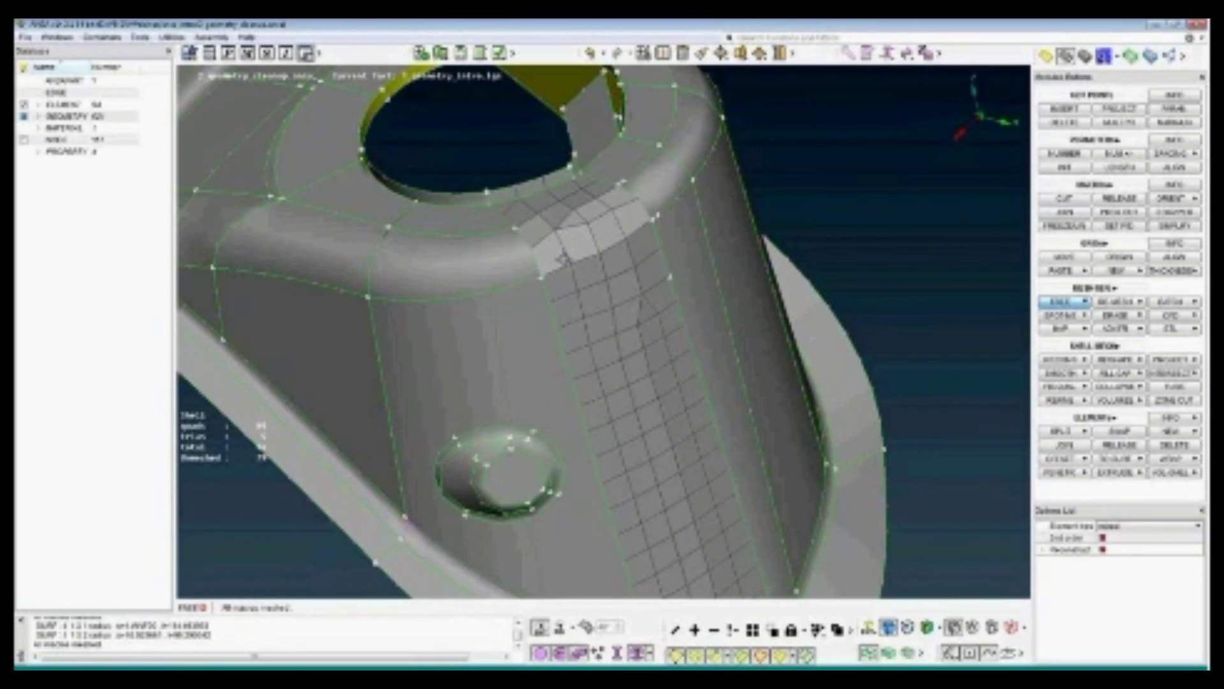
click(1045, 56)
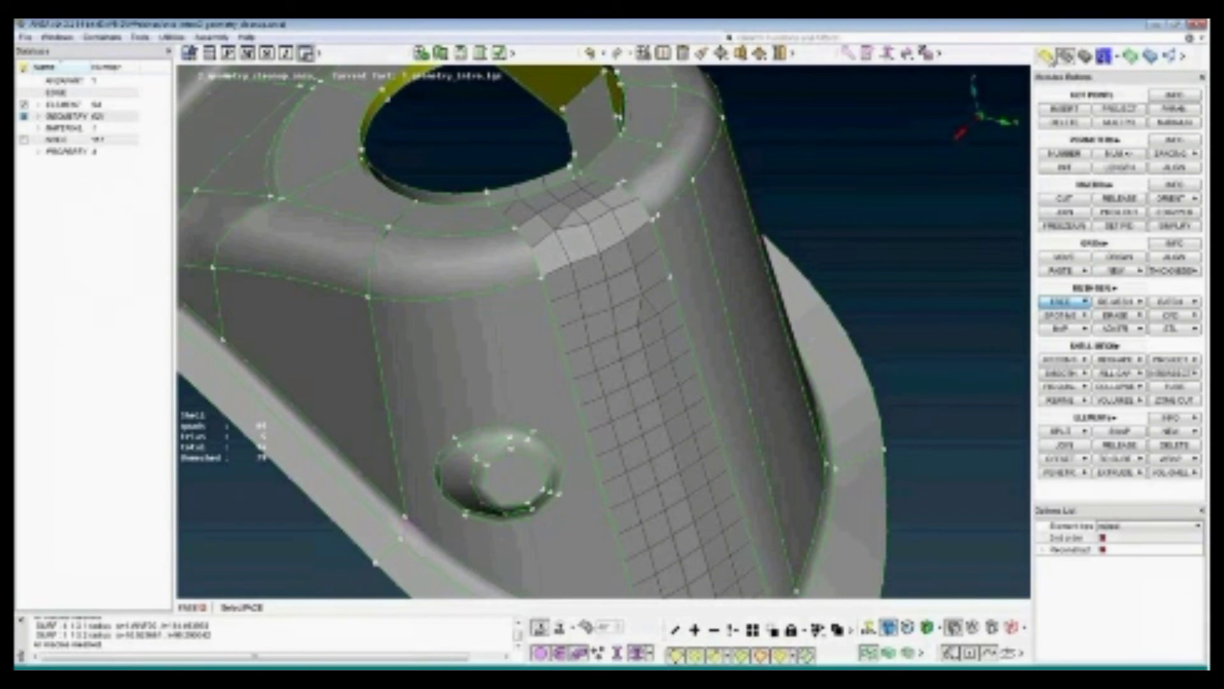
click(1047, 58)
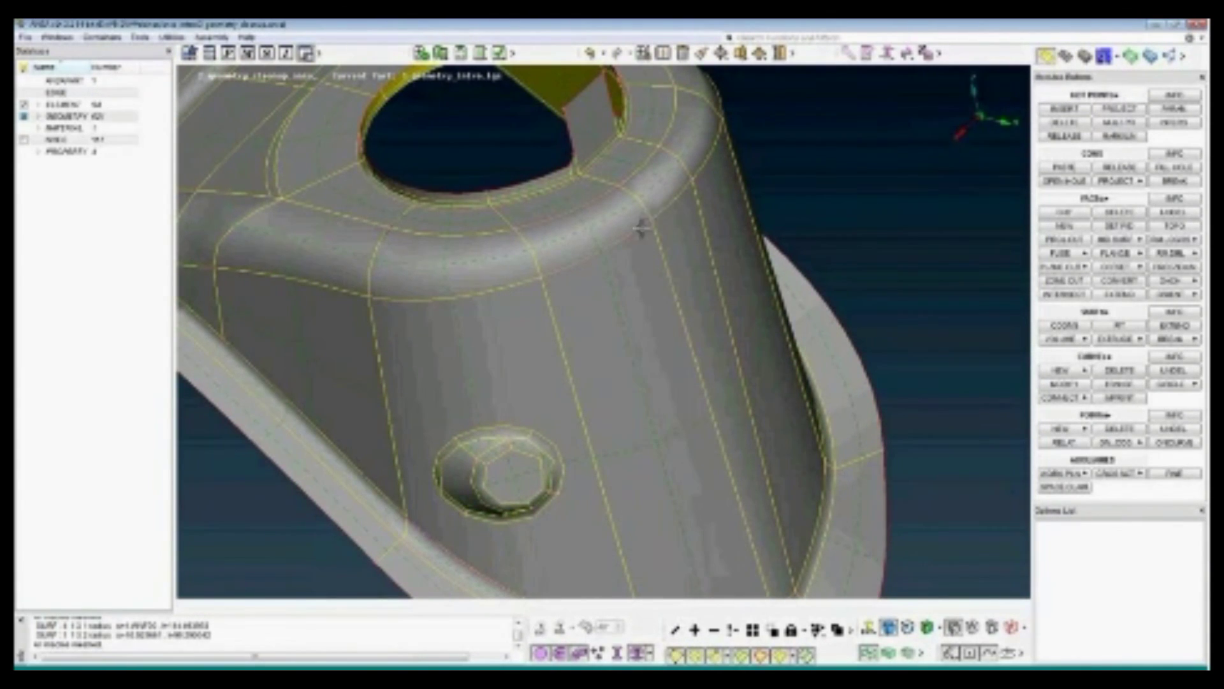
Start a Link transformation with all faces of the part selected
scroll(641, 228, down, 5)
ctrl+middle_drag(641, 228, 614, 244)
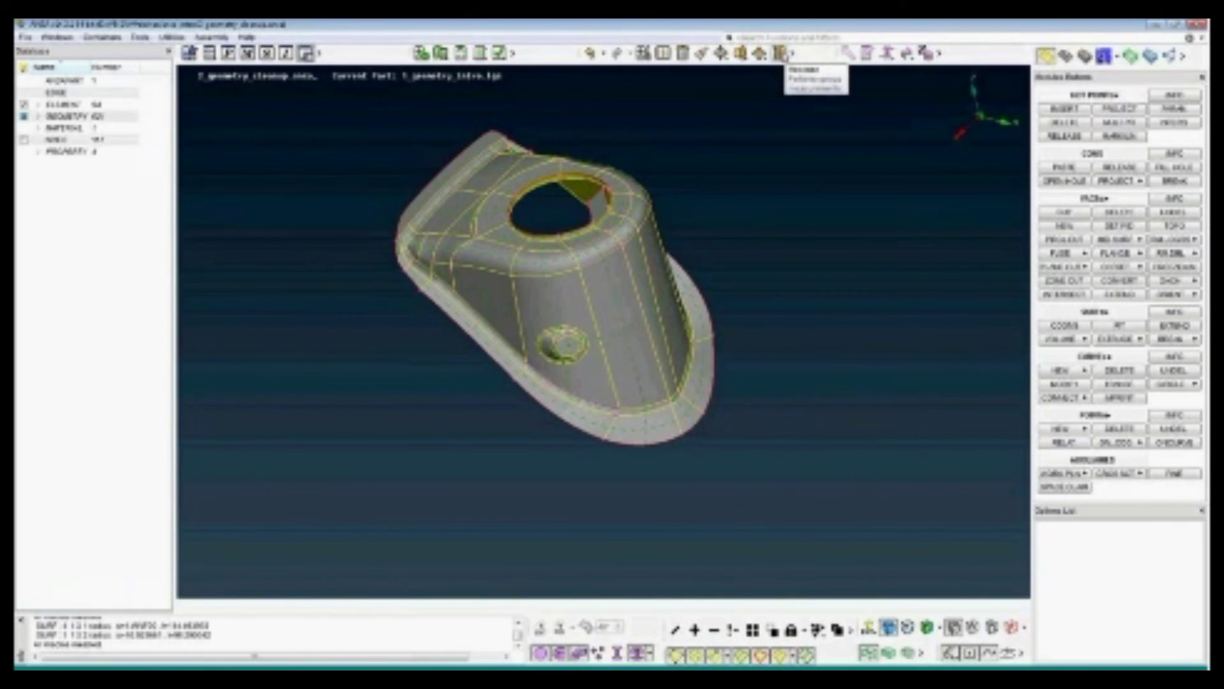
click(761, 57)
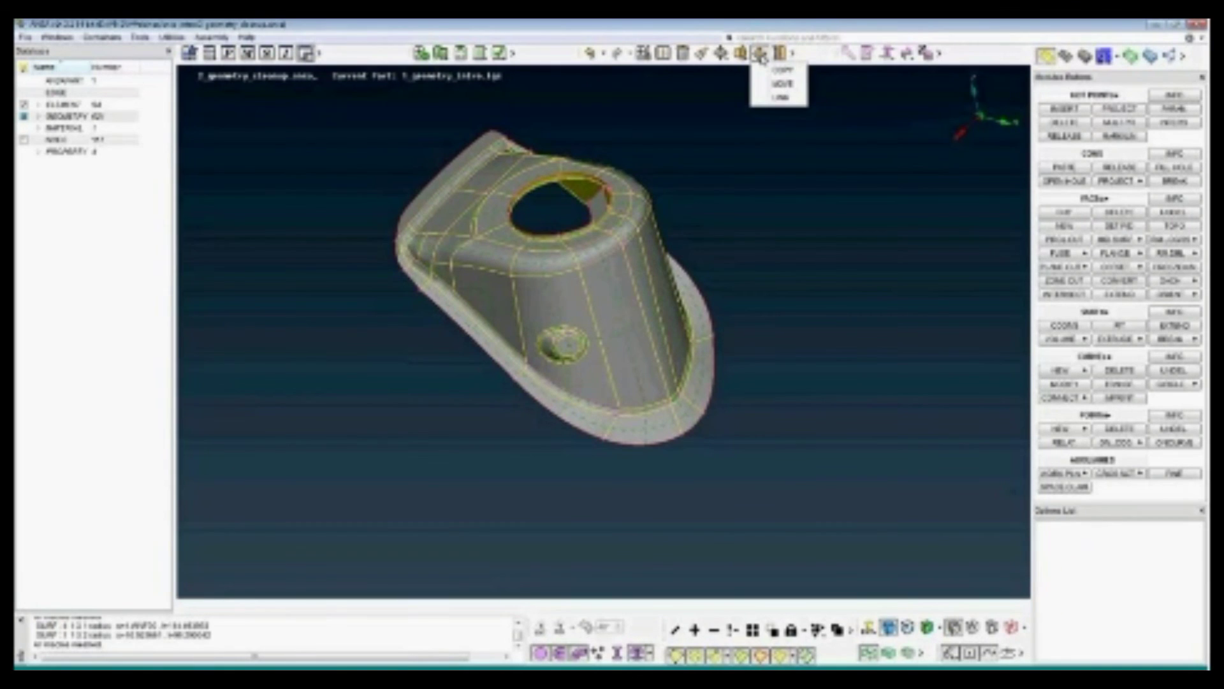
click(783, 100)
drag(307, 121, 838, 518)
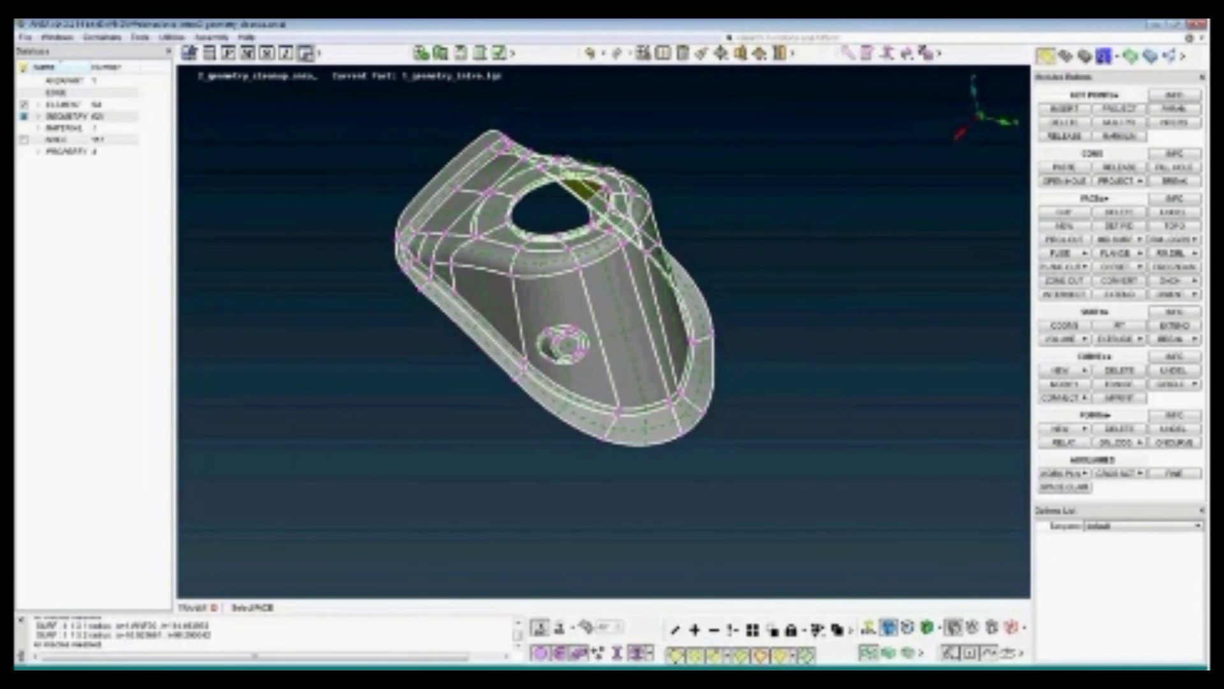
middle_click(754, 336)
drag(607, 132, 963, 263)
ctrl+middle_drag(592, 278, 502, 309)
ctrl+drag(501, 310, 570, 267)
ctrl+middle_drag(570, 267, 488, 267)
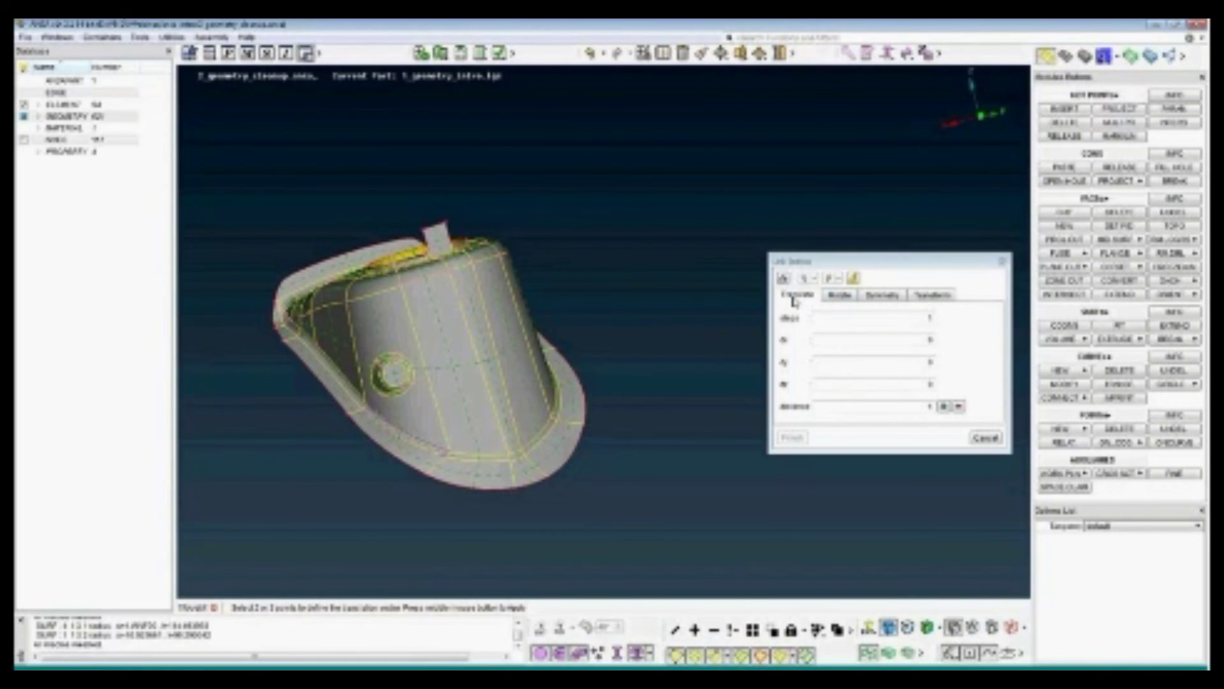
Review the Symmetry and Transform options for the linked copy, and return to Translate
click(881, 297)
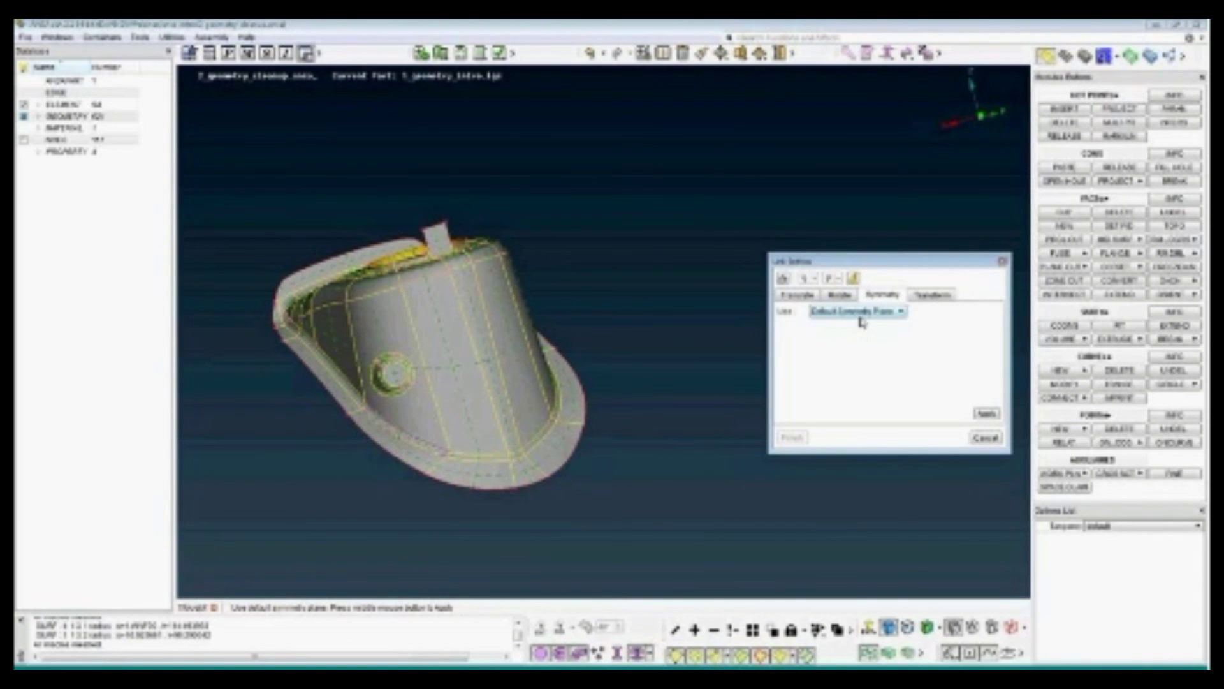
click(929, 295)
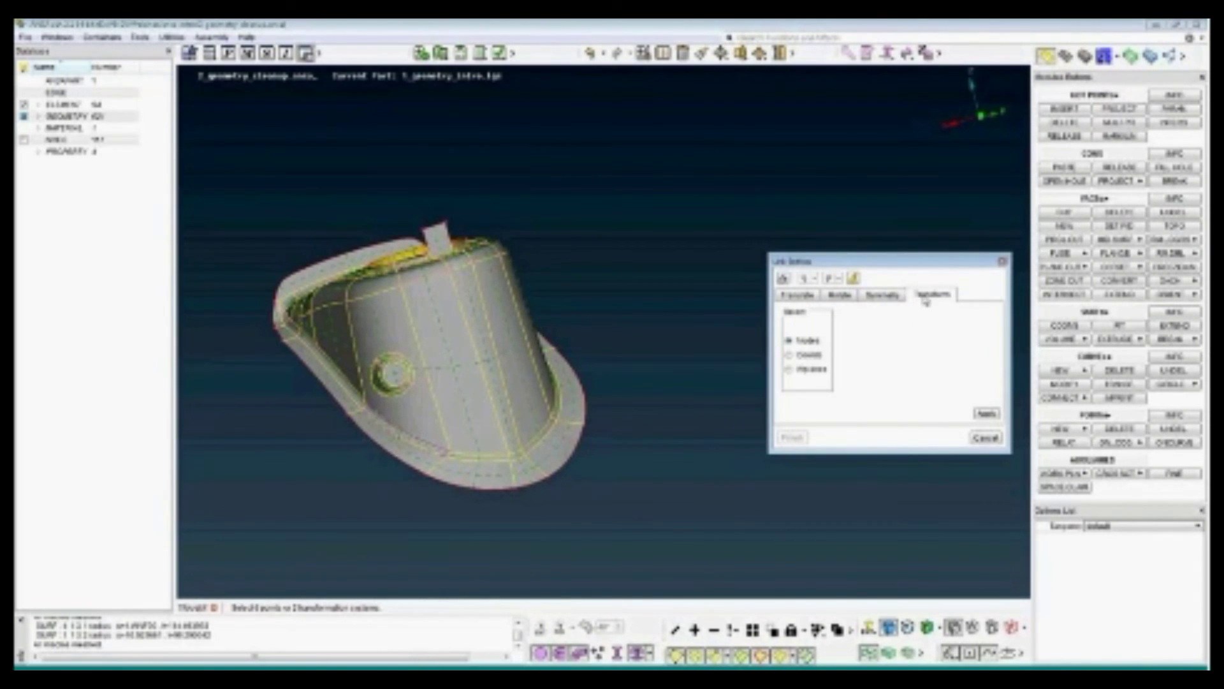
click(790, 299)
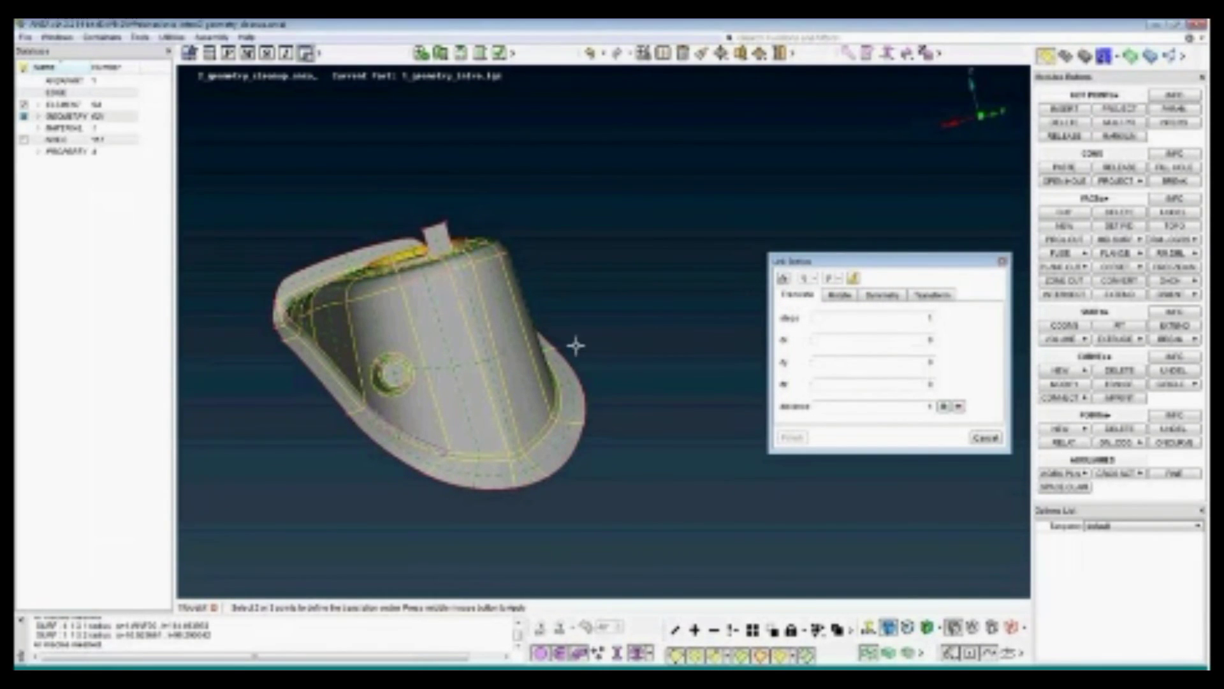
Create a linked translated copy of the part along a vector picked outward from the flange edge, with a distance of about 254.73
ctrl+middle_drag(574, 344, 539, 336)
scroll(539, 336, down, 2)
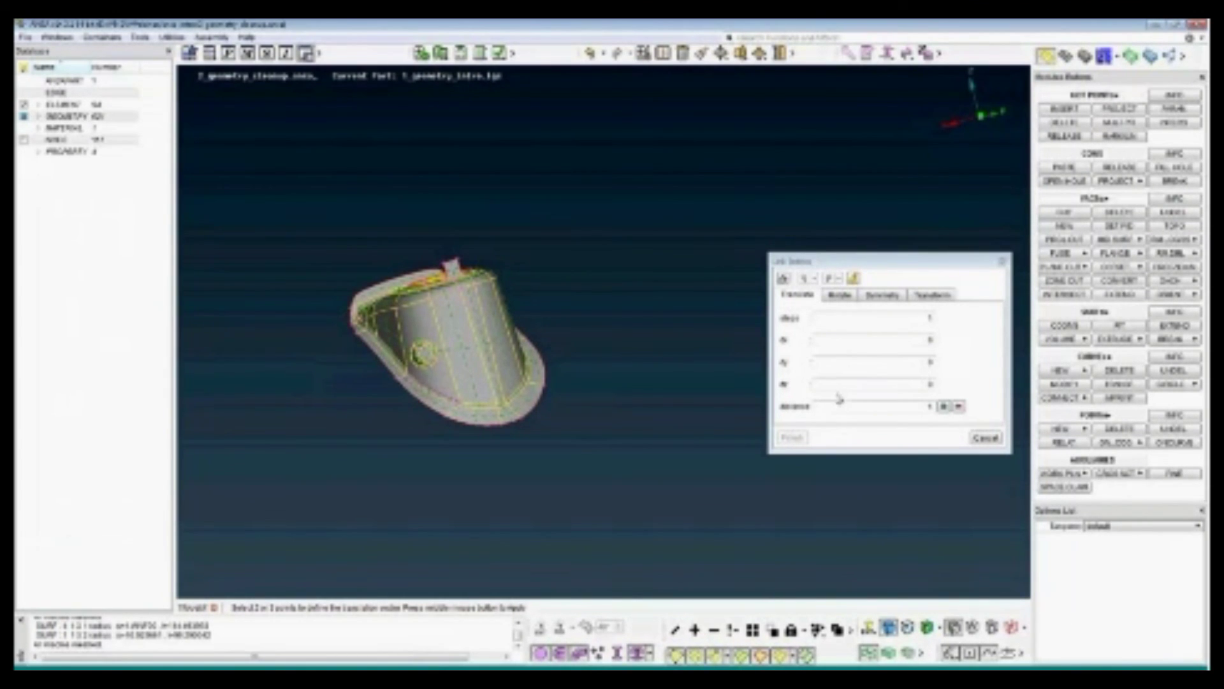
ctrl+drag(568, 375, 568, 372)
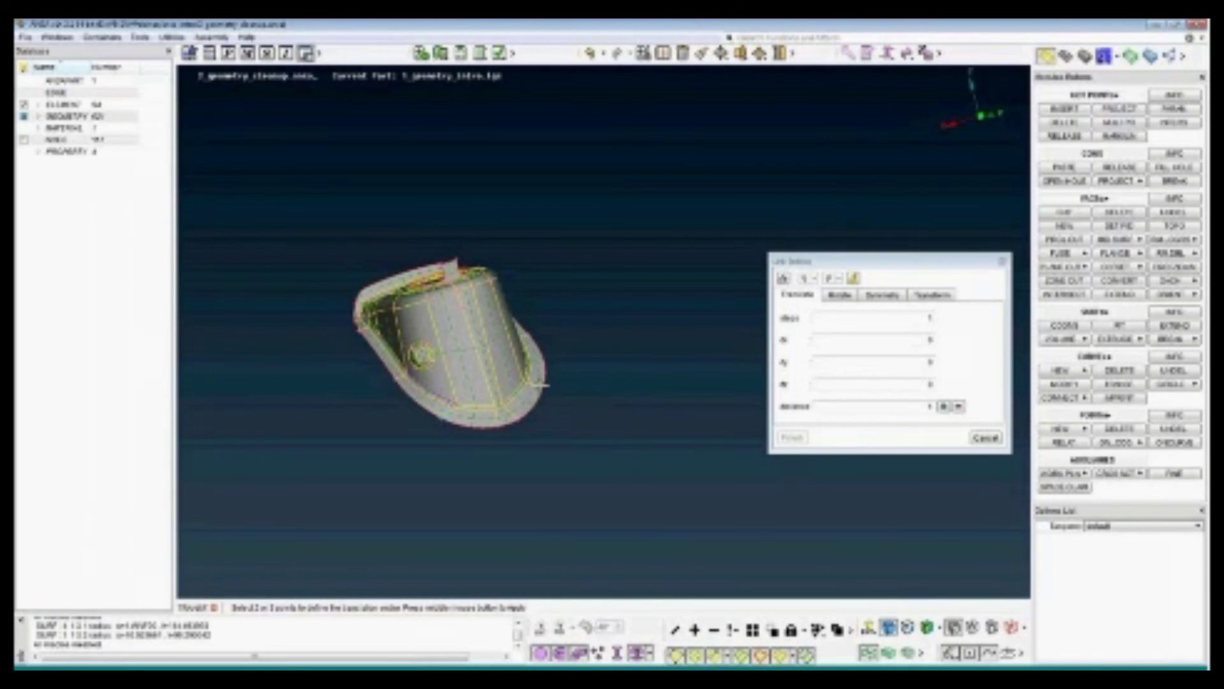
click(542, 384)
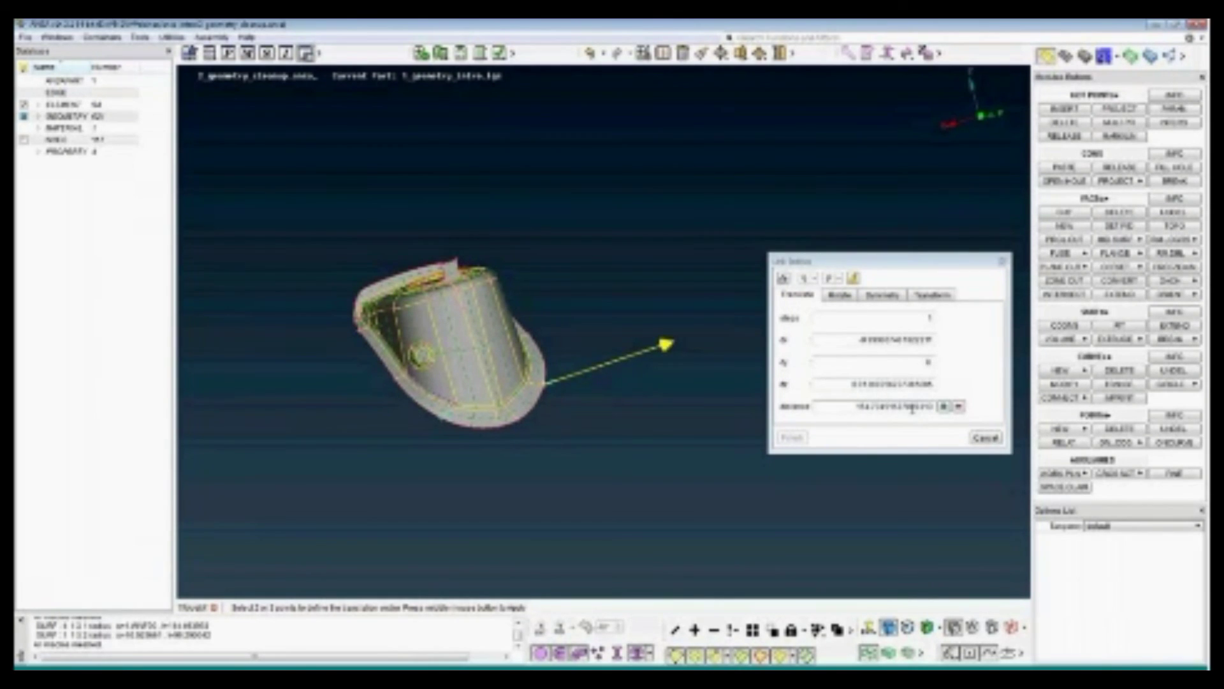
click(854, 408)
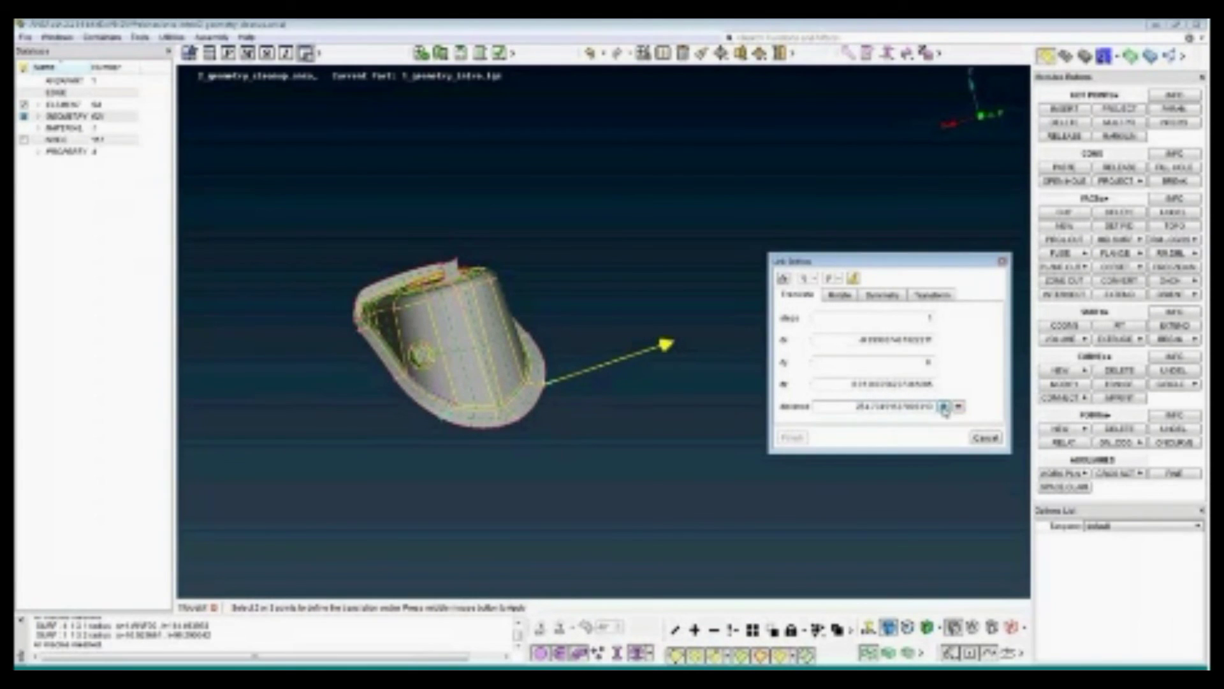
click(945, 408)
click(875, 500)
click(792, 438)
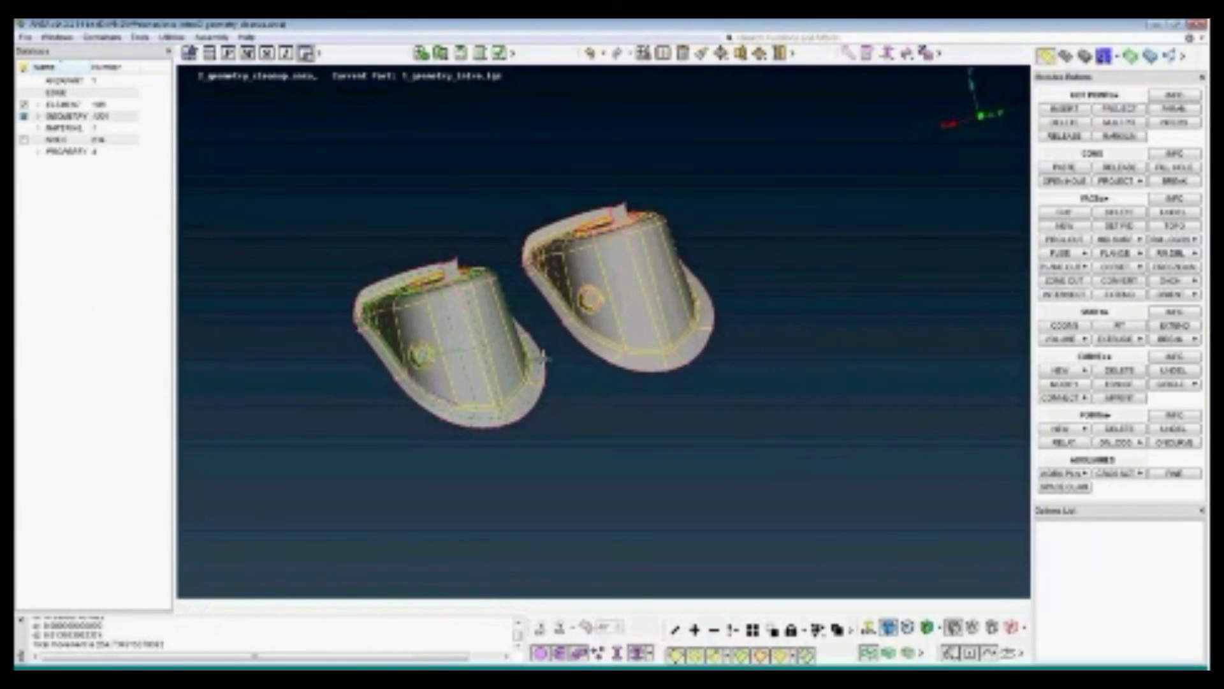
Insert hot points on the original part's flange edges and cut the flange face at its rounded end
scroll(543, 357, up, 4)
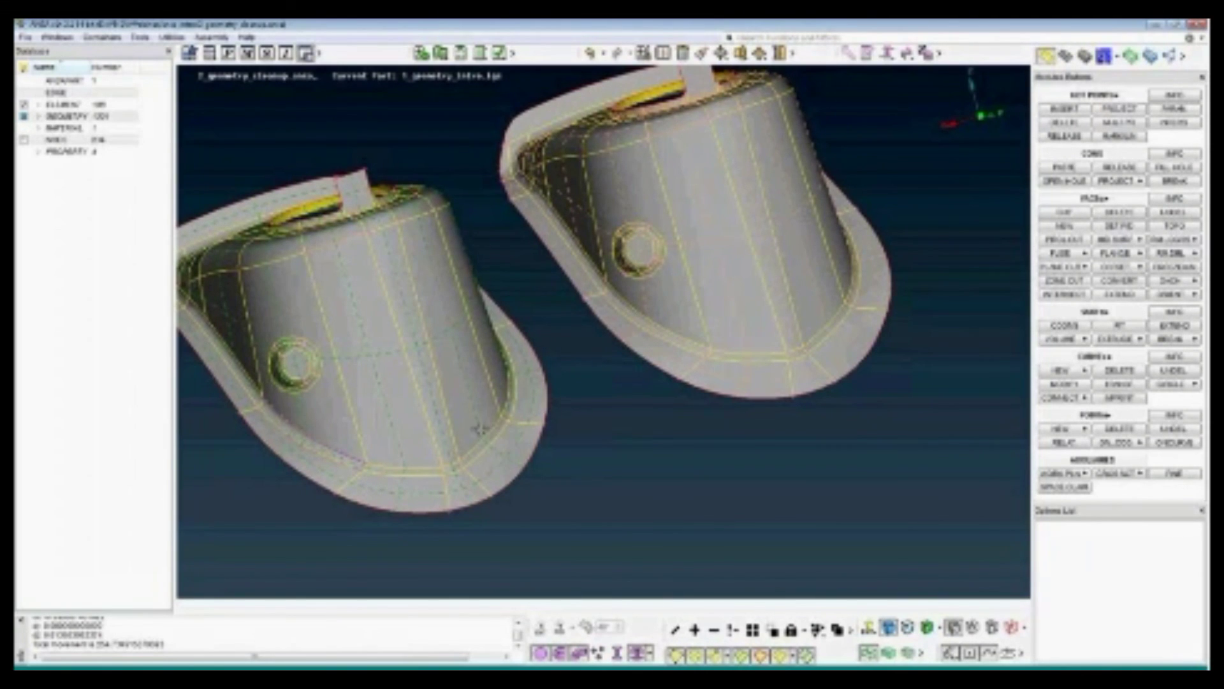
click(1055, 109)
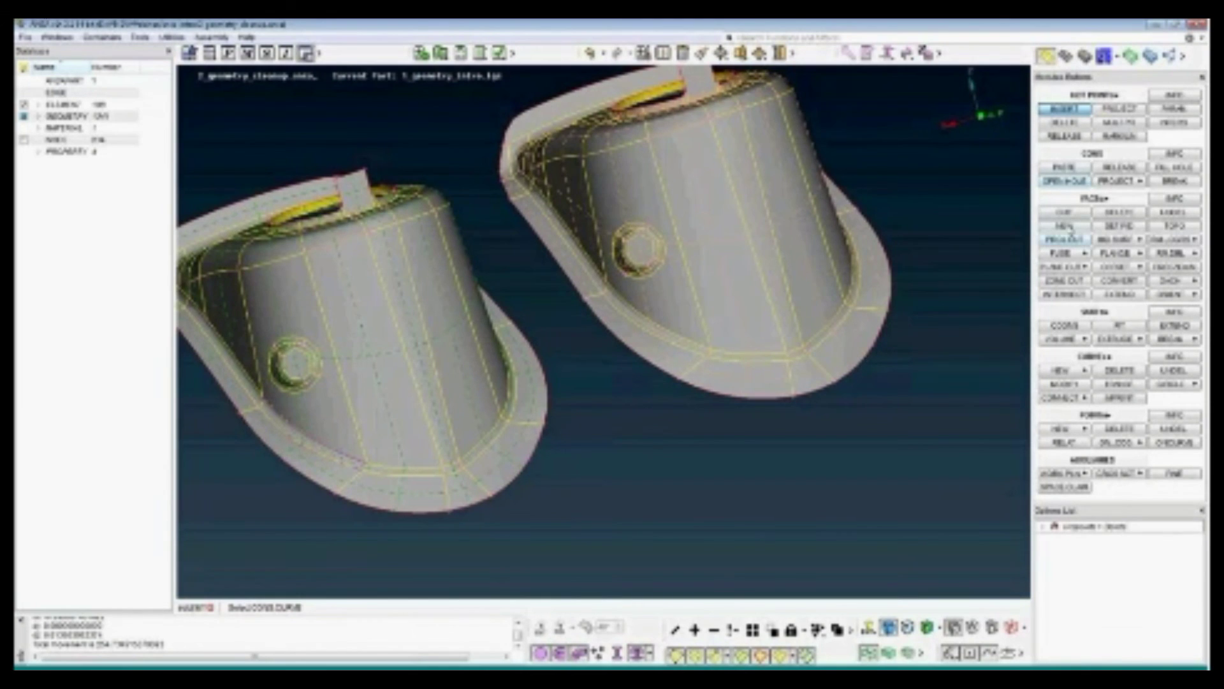
click(1064, 211)
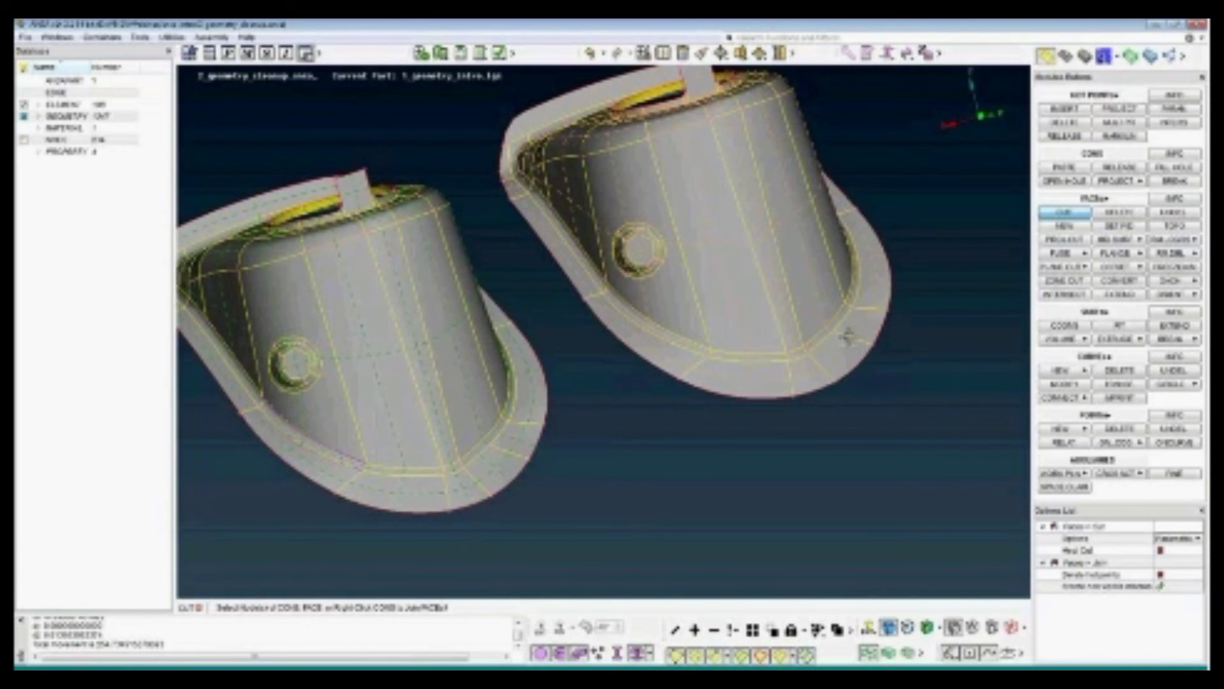
key(Escape)
Mesh the two cut flange faces of the original part with Free in the mesh mode
click(1066, 56)
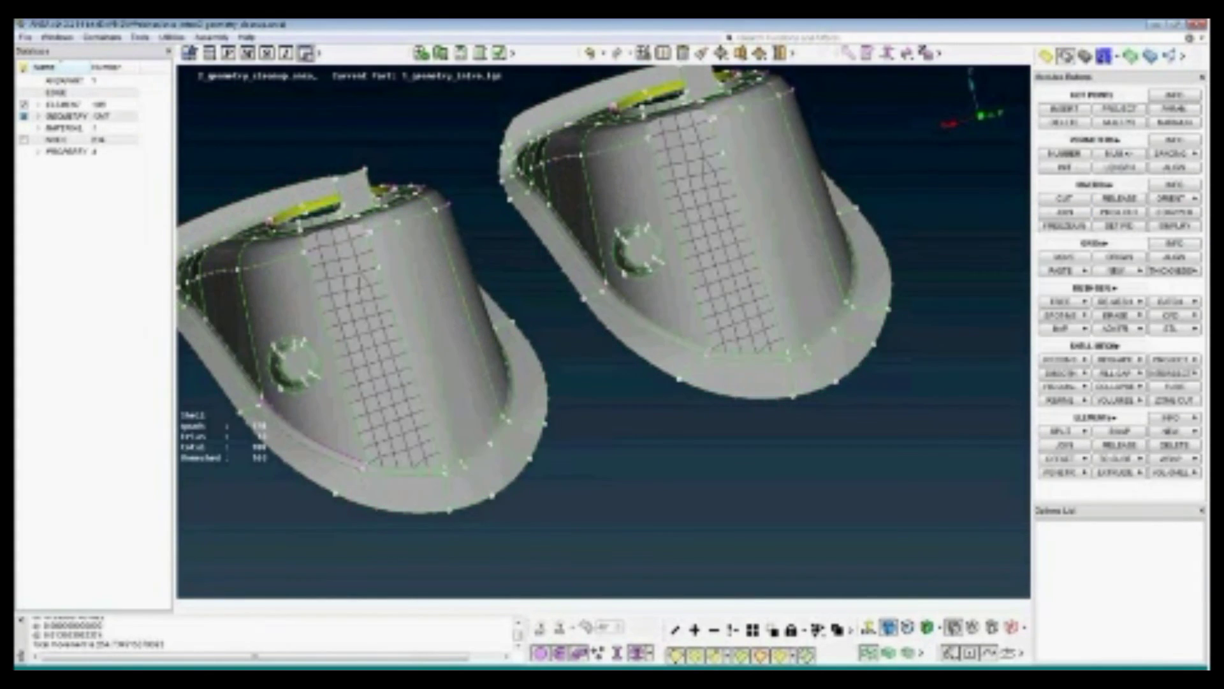
click(1063, 301)
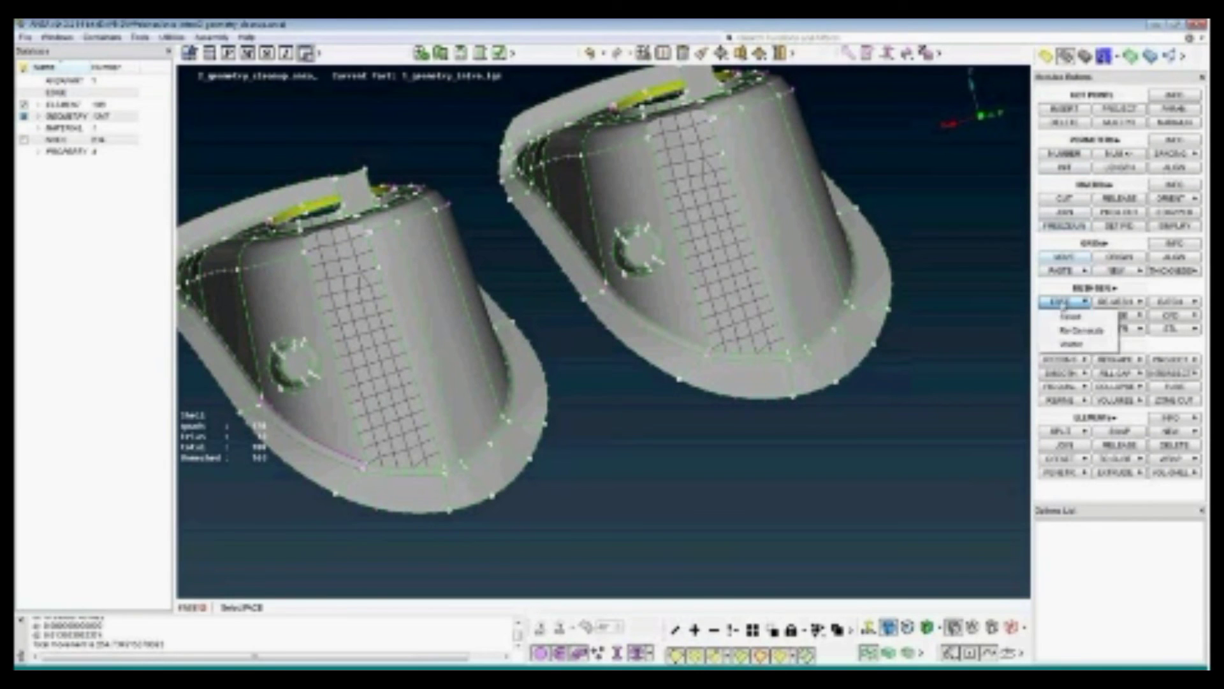
click(527, 454)
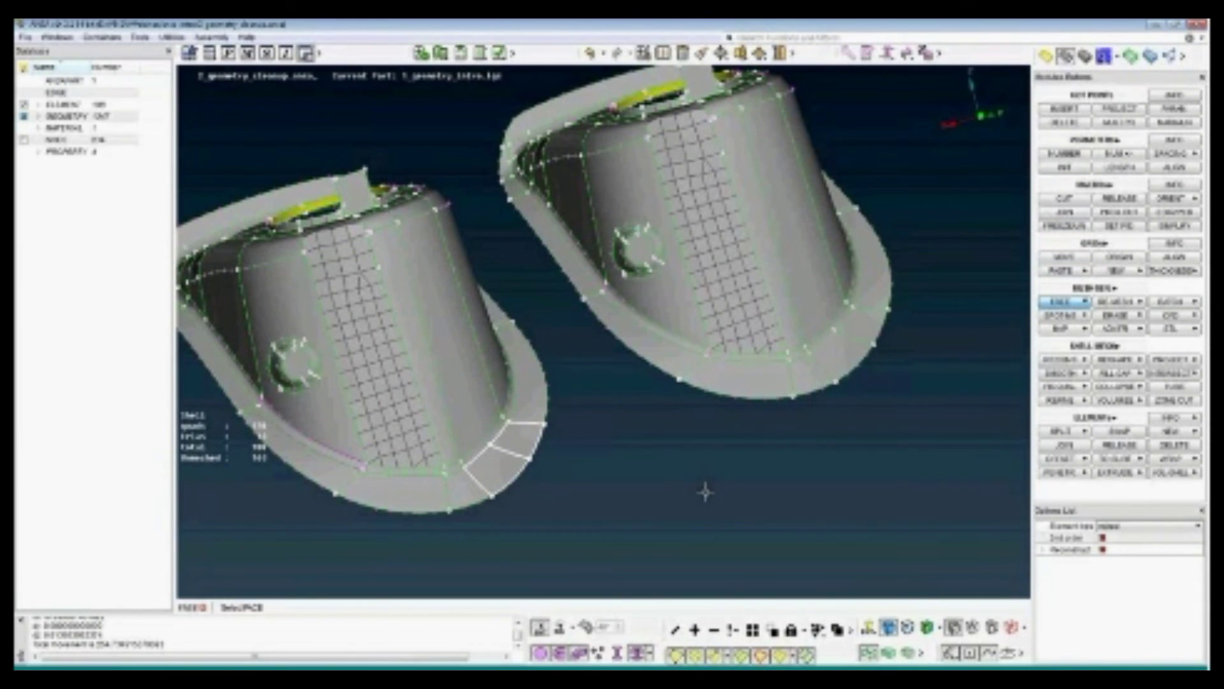
middle_click(606, 449)
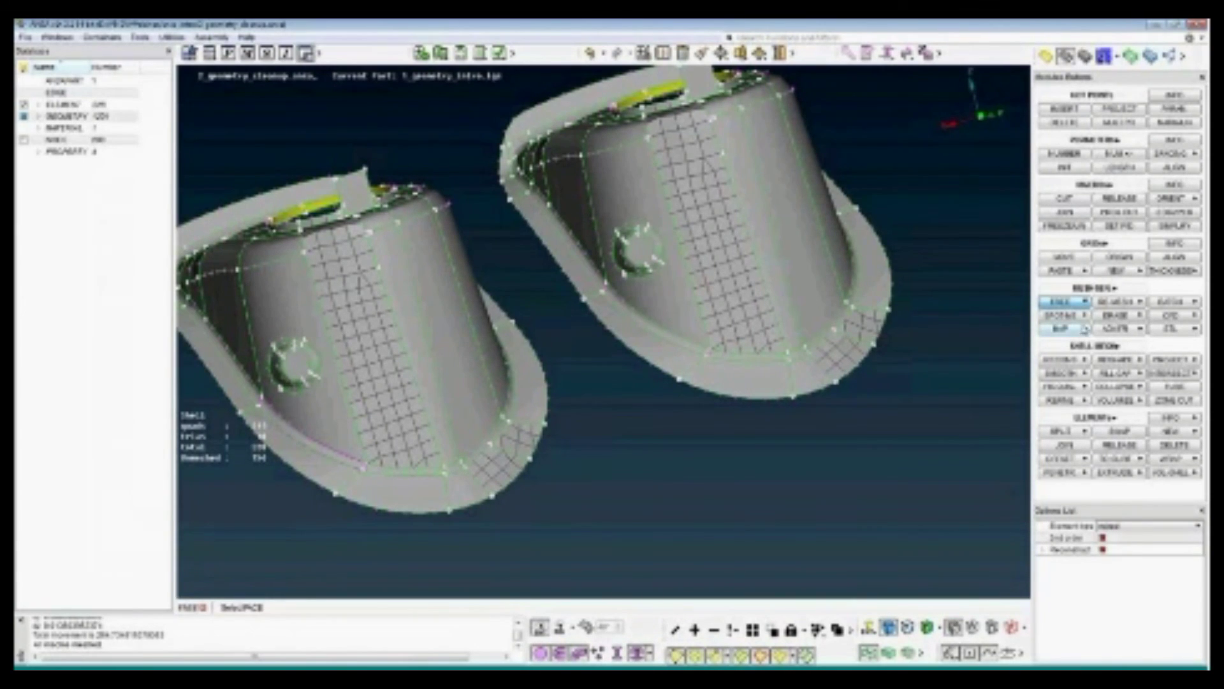
Move nodes of the original's side-wall mesh strip along the surface, and return to the TOPO geometry mode
click(1062, 258)
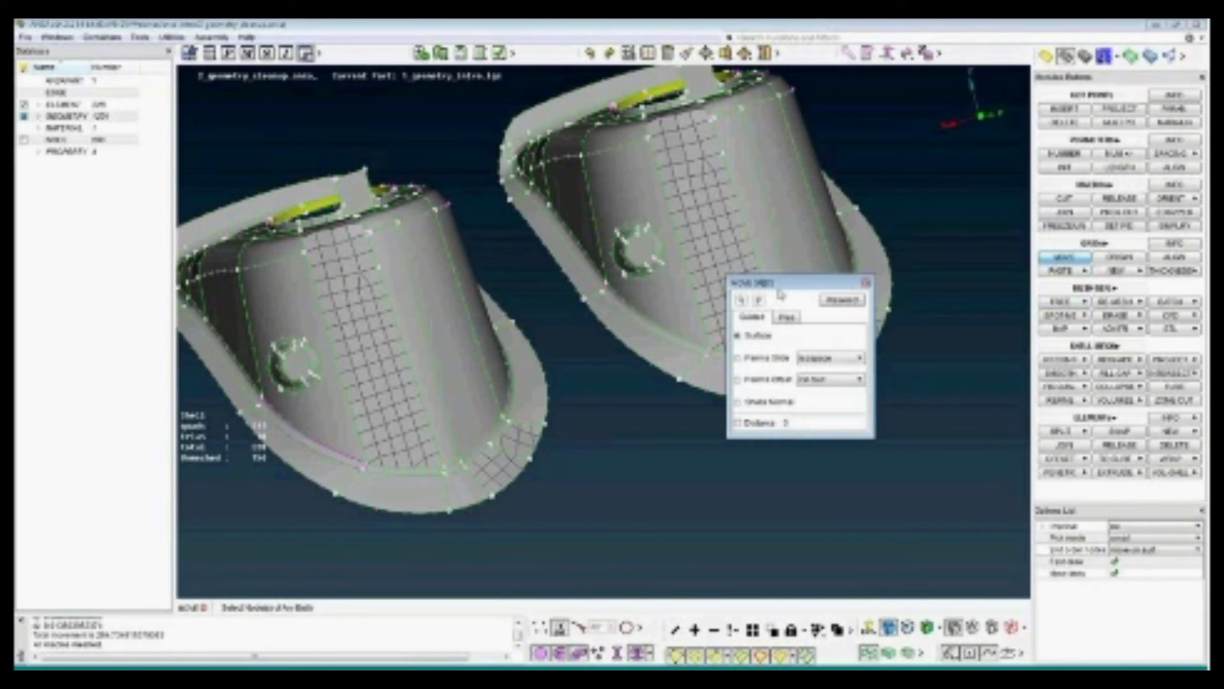
drag(894, 400, 899, 406)
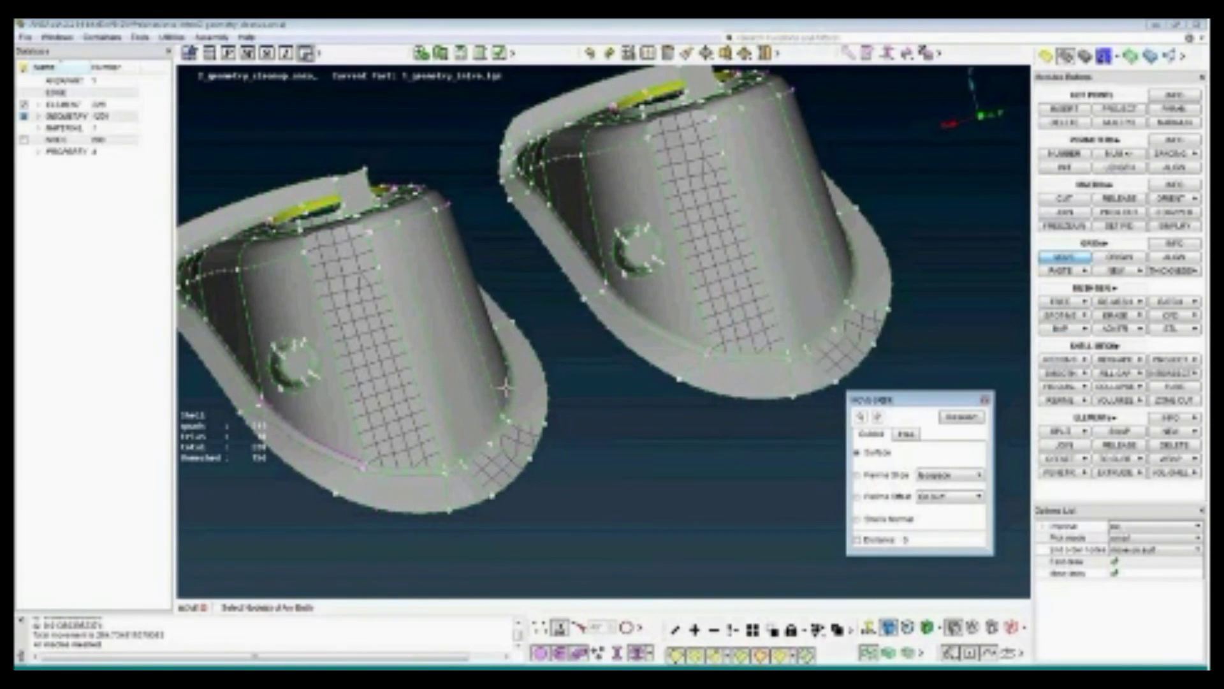
click(371, 376)
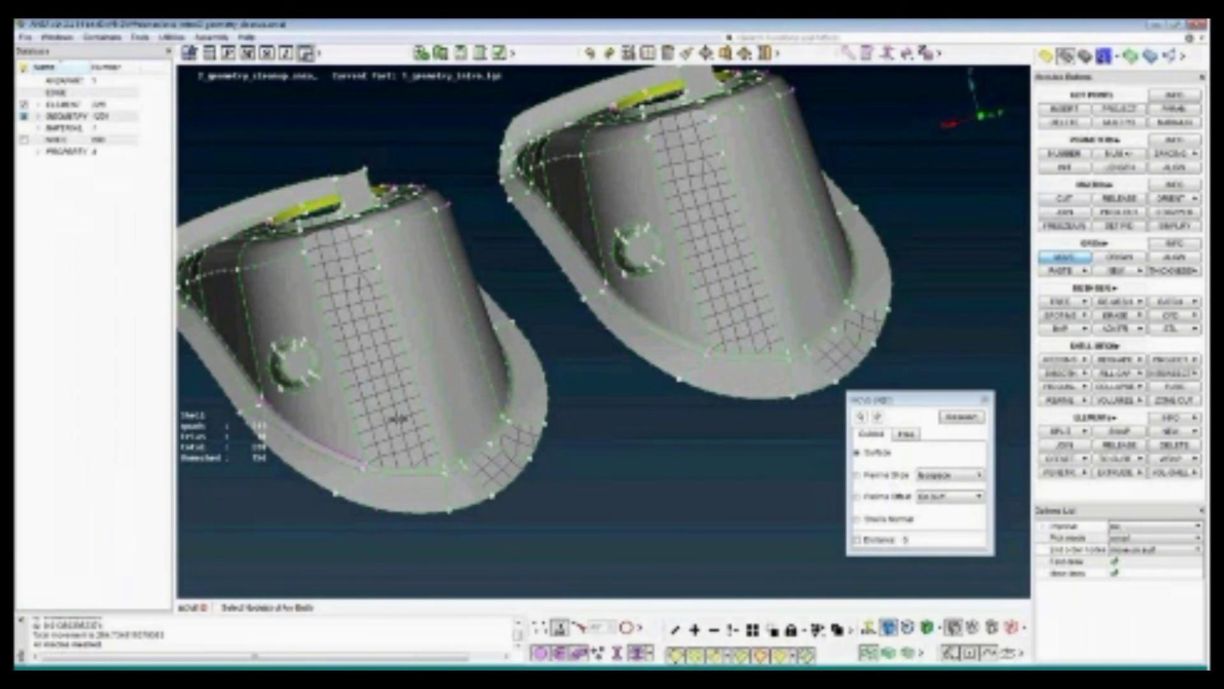
click(391, 407)
drag(391, 405, 397, 402)
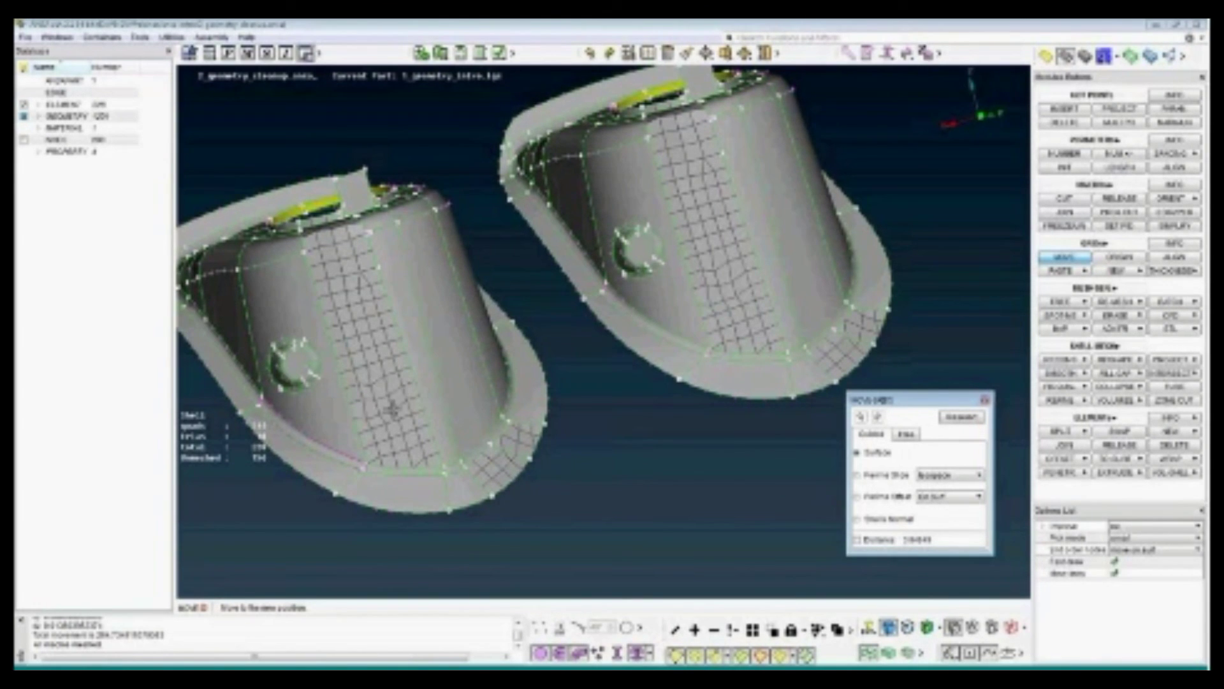
key(Escape)
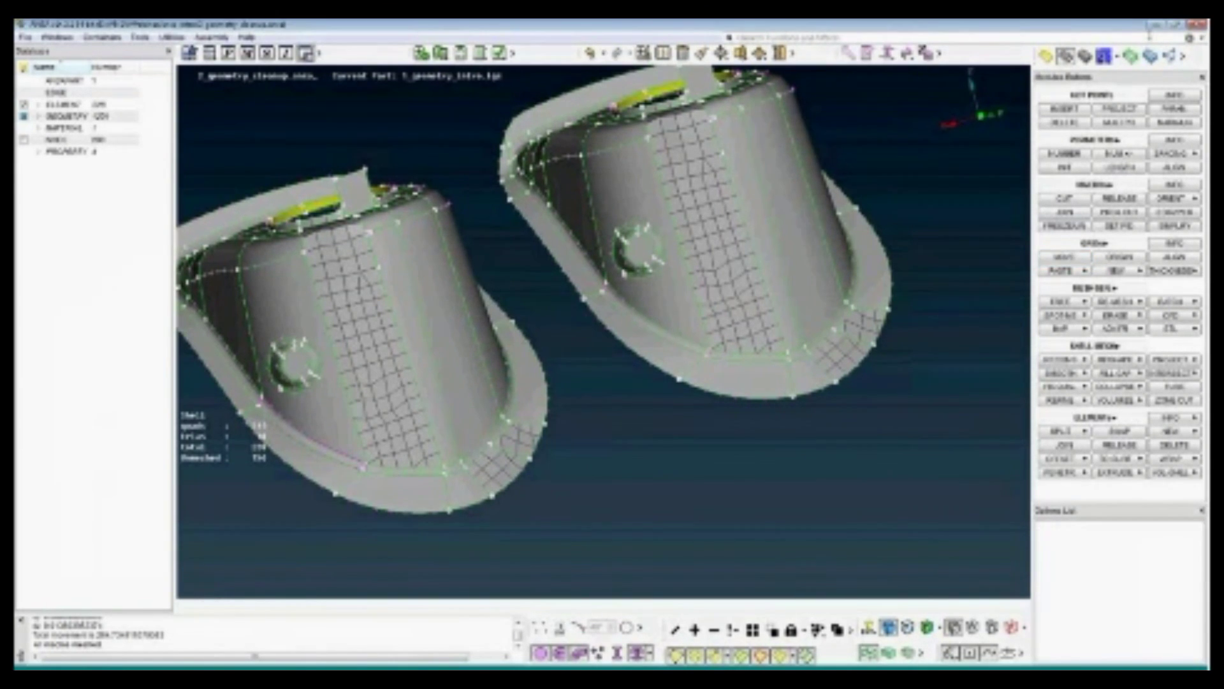
click(1047, 57)
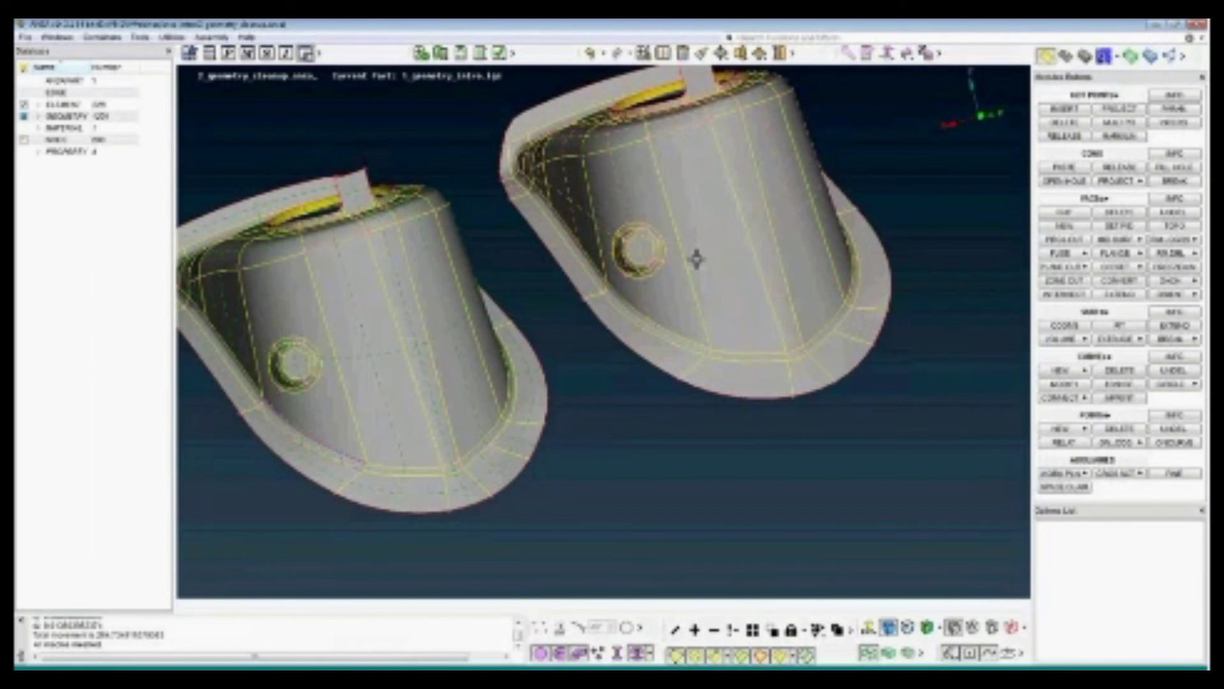
ctrl+middle_drag(616, 214, 697, 259)
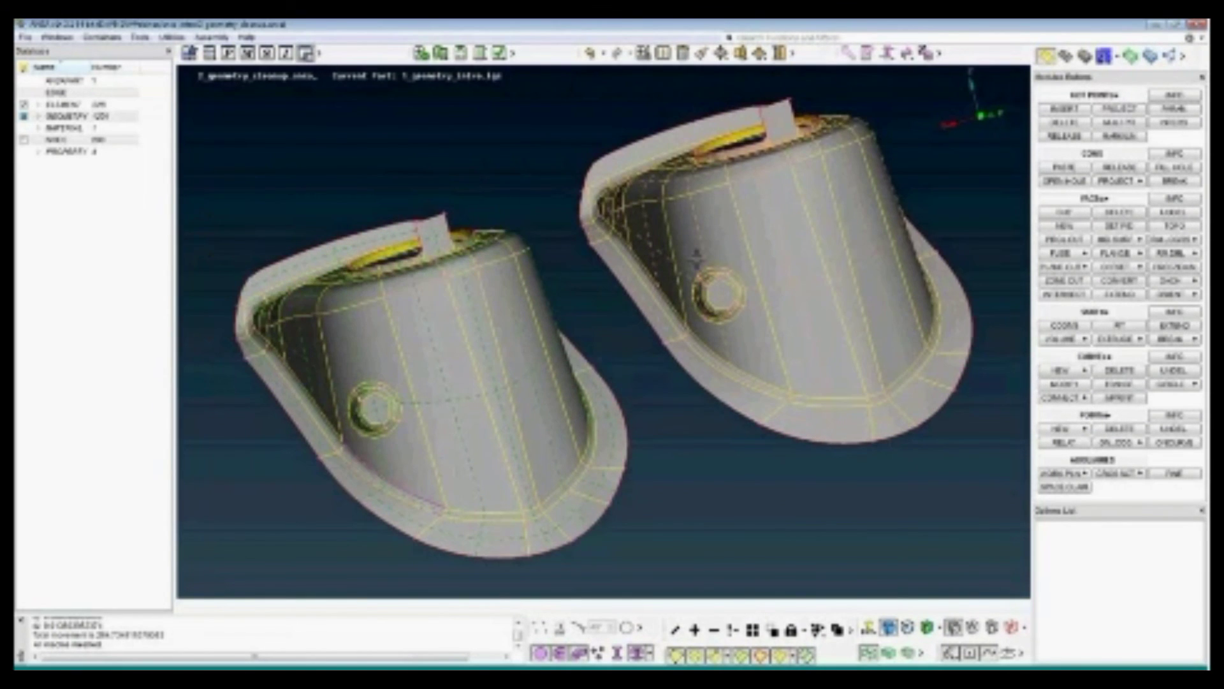